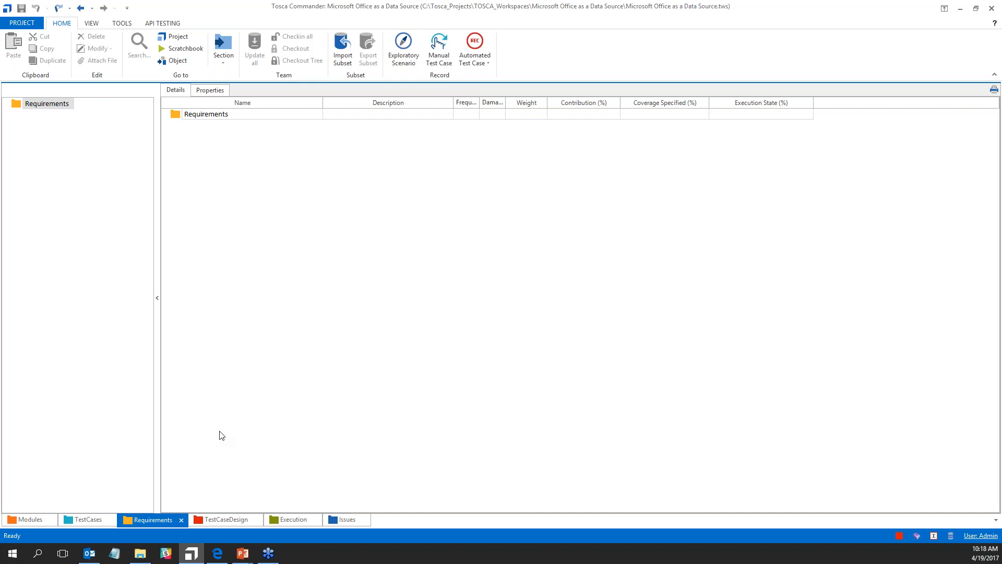
Step: Open 20170419 - Release Candidate 3.00.doc in Word and examine its heading levels and the numbering formats available for them
left_click(139, 553)
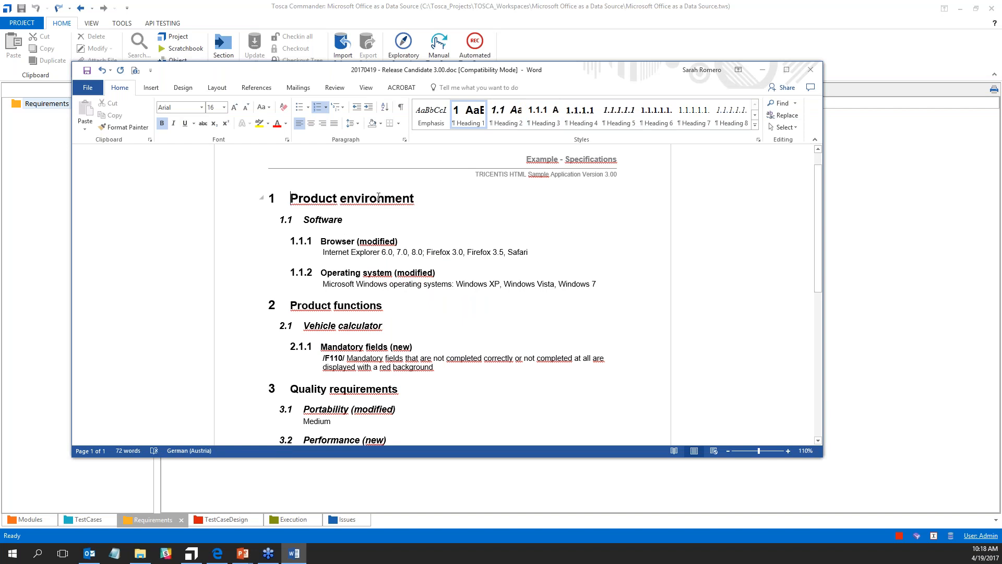
left_click_drag(291, 198, 418, 198)
left_click_drag(291, 306, 387, 306)
left_click_drag(290, 389, 403, 388)
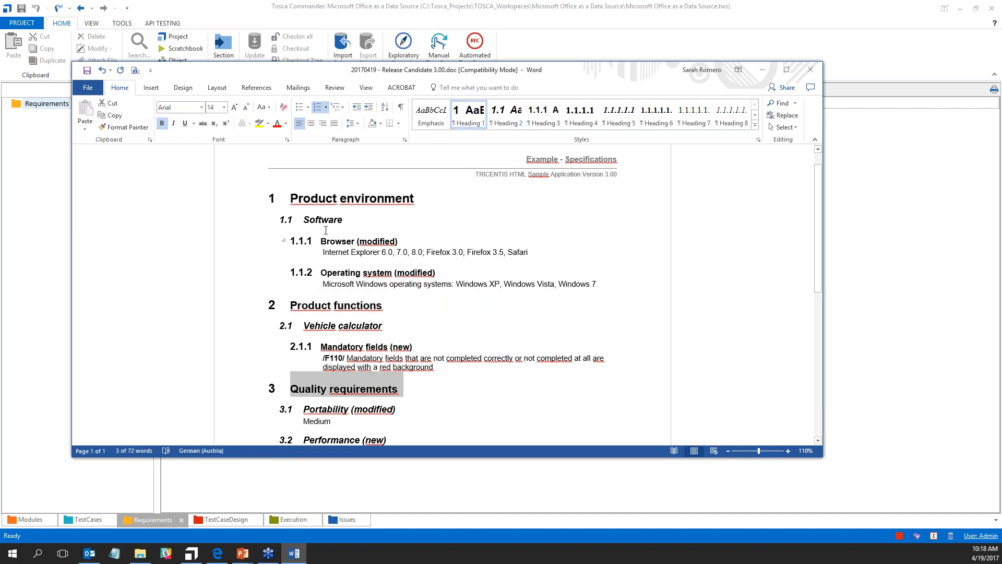
left_click(323, 220)
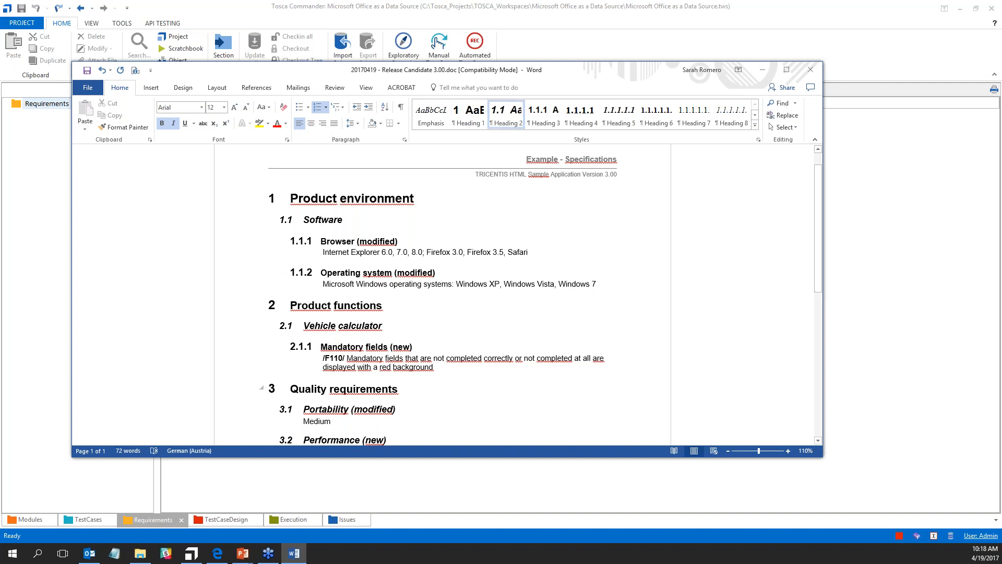
left_click(354, 240)
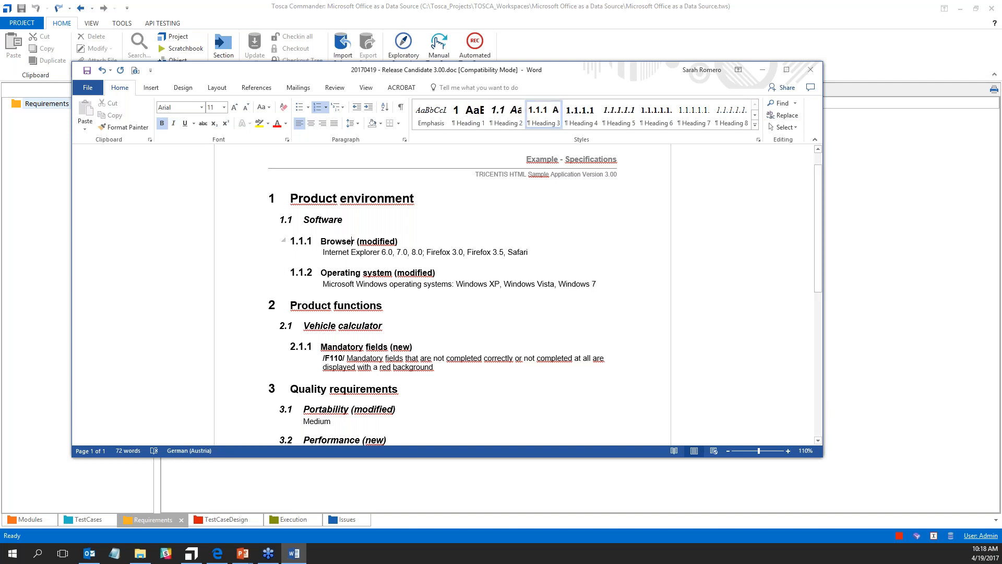
left_click(347, 283)
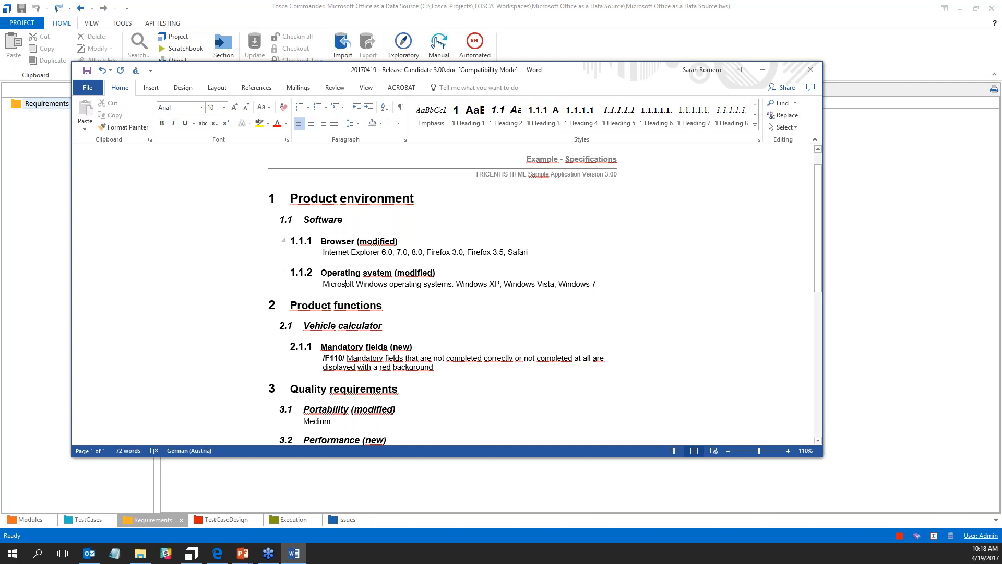
left_click(380, 272)
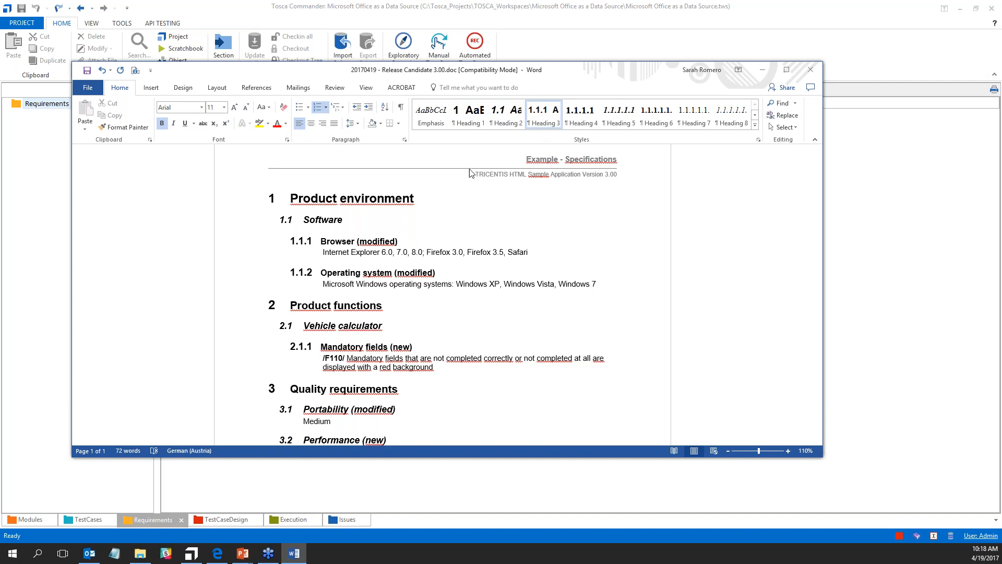
left_click(326, 107)
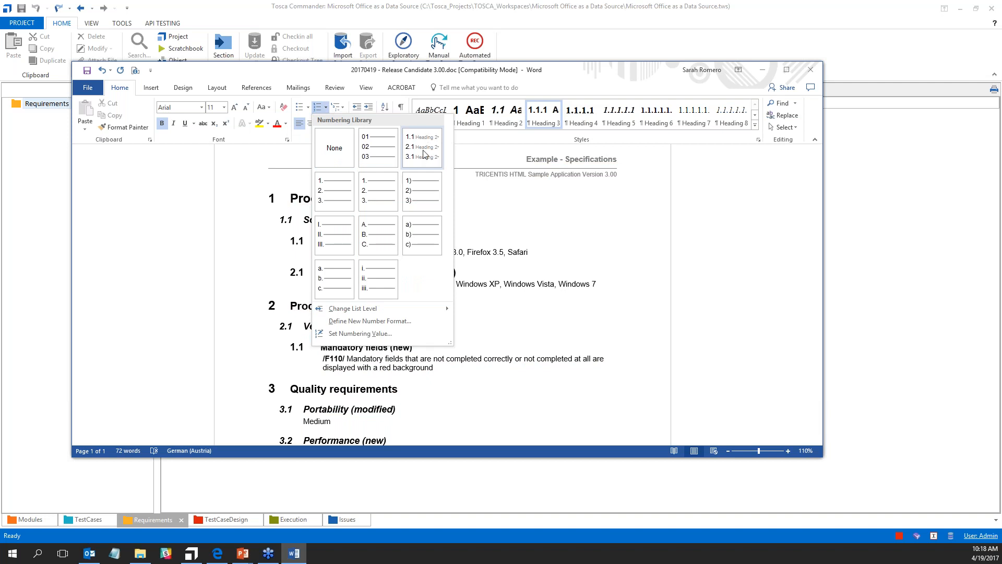
left_click(369, 230)
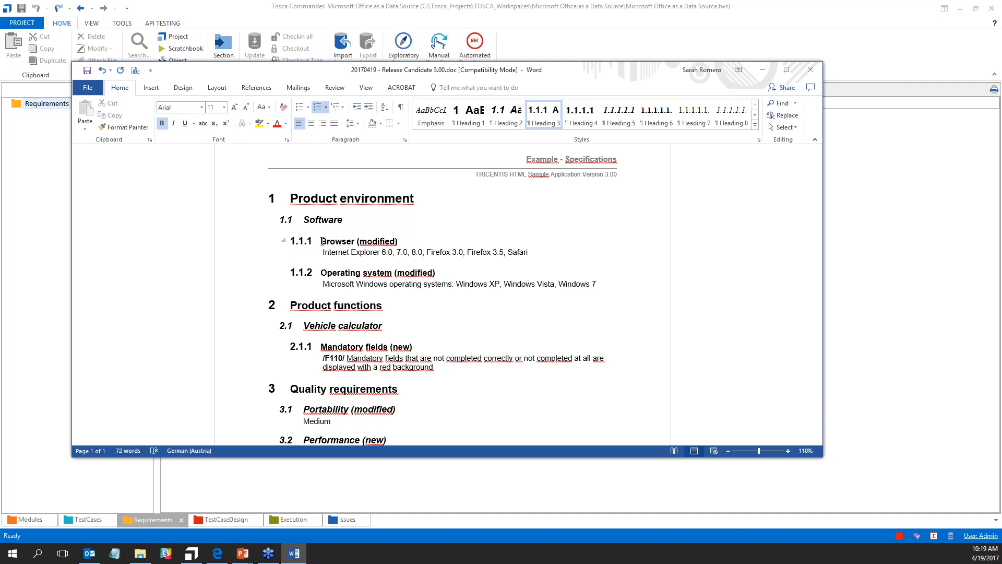
Step: Review the body text beneath the specification's headings, from Browser to Portability, and close the Word document without saving
left_click_drag(325, 253, 525, 259)
left_click_drag(329, 289, 427, 289)
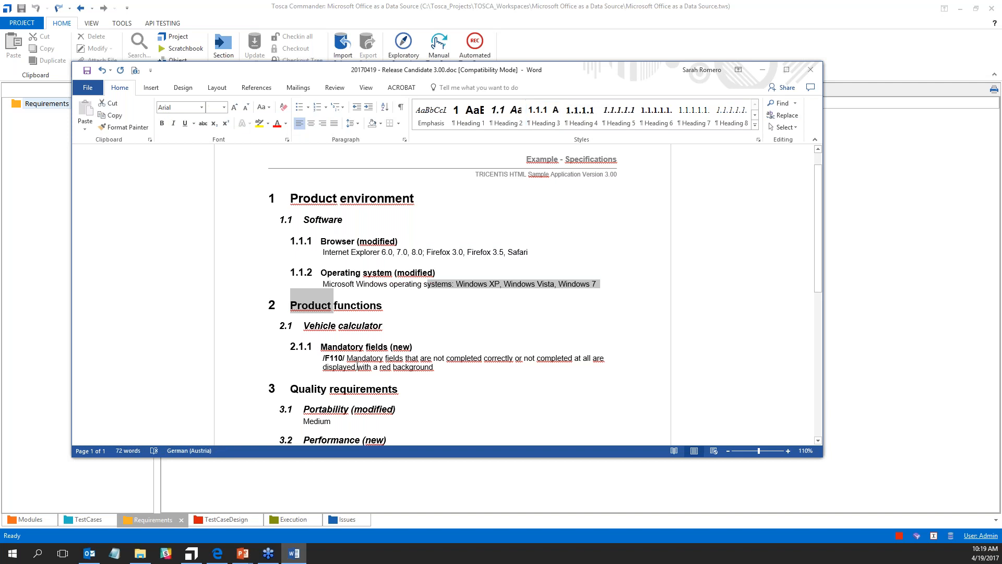
left_click_drag(343, 359, 405, 391)
scroll(385, 416, "down", 1)
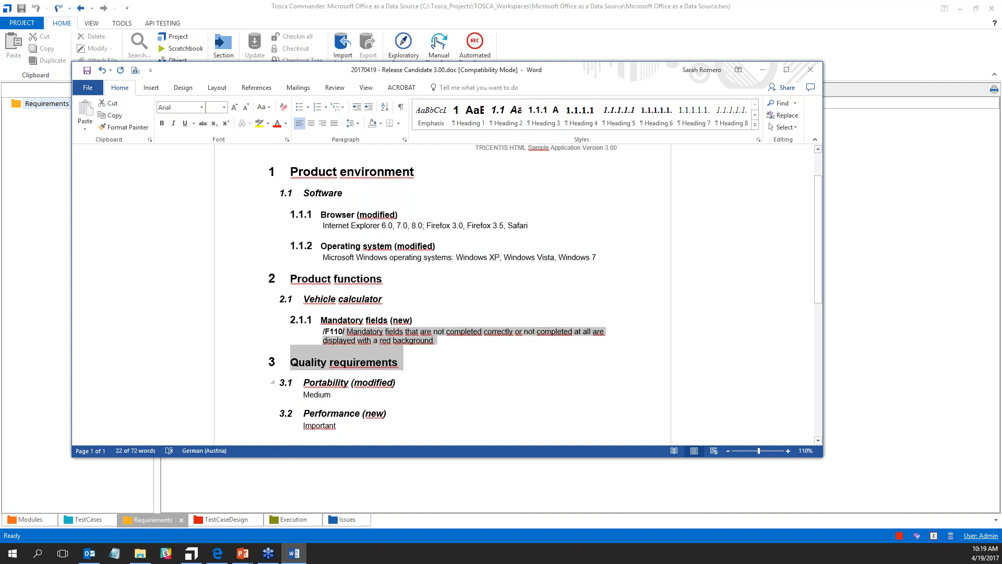
left_click(308, 394)
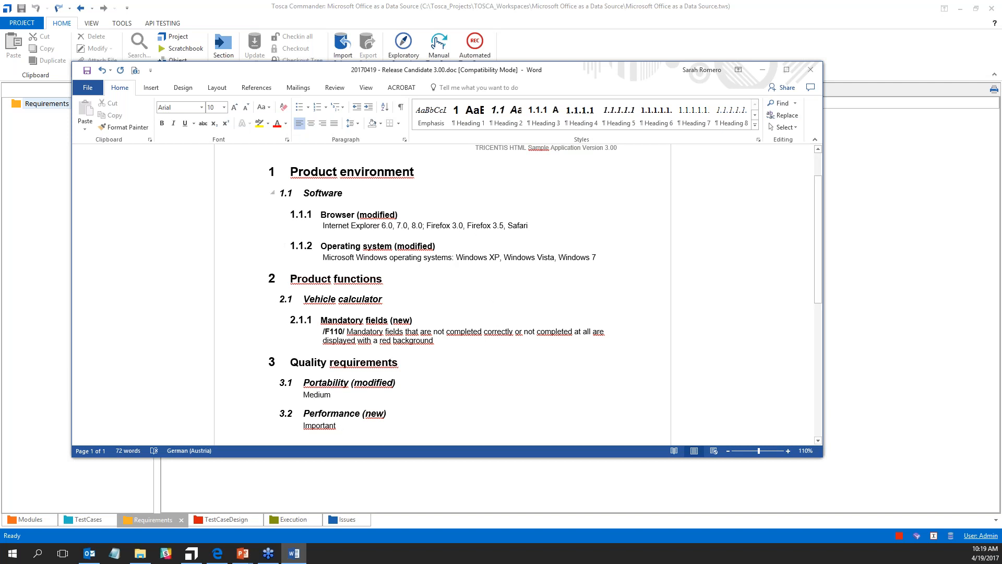
scroll(485, 195, "up", 1)
scroll(485, 194, "up", 1)
left_click(311, 225)
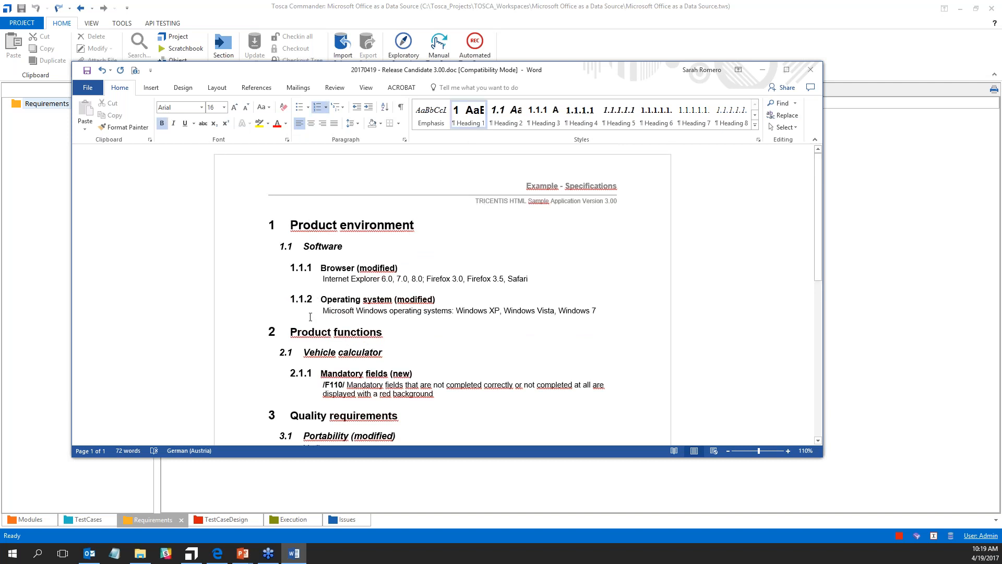
left_click(810, 76)
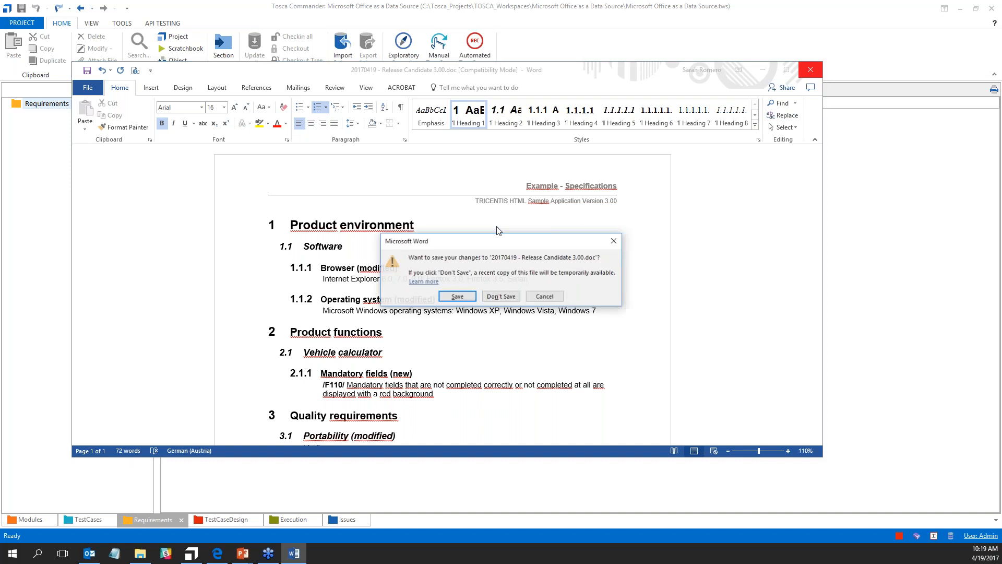
left_click(500, 296)
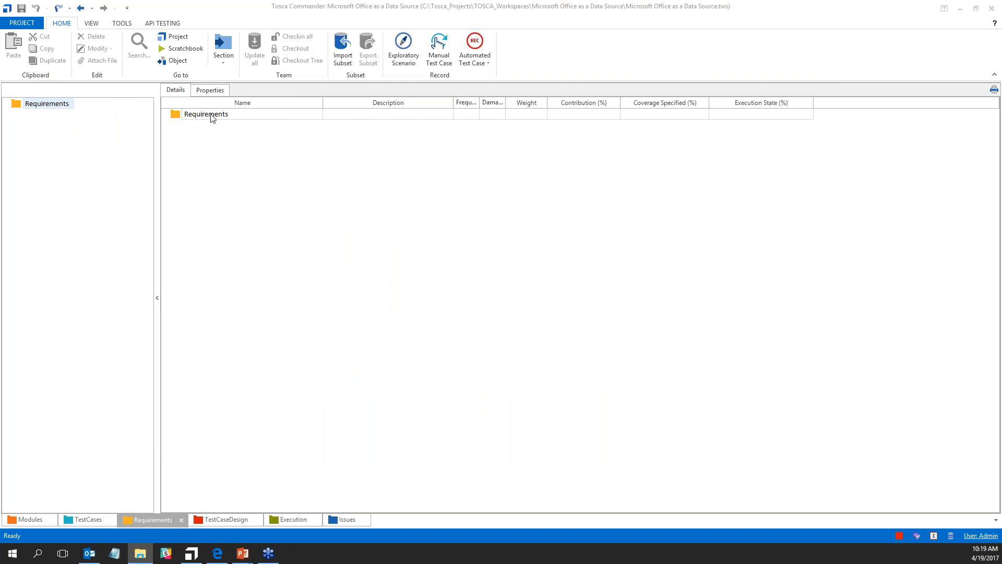
Step: Try to import requirements from Word captions into the Requirements folder using 20170419 - Release Candidate 3.00.doc
right_click(213, 118)
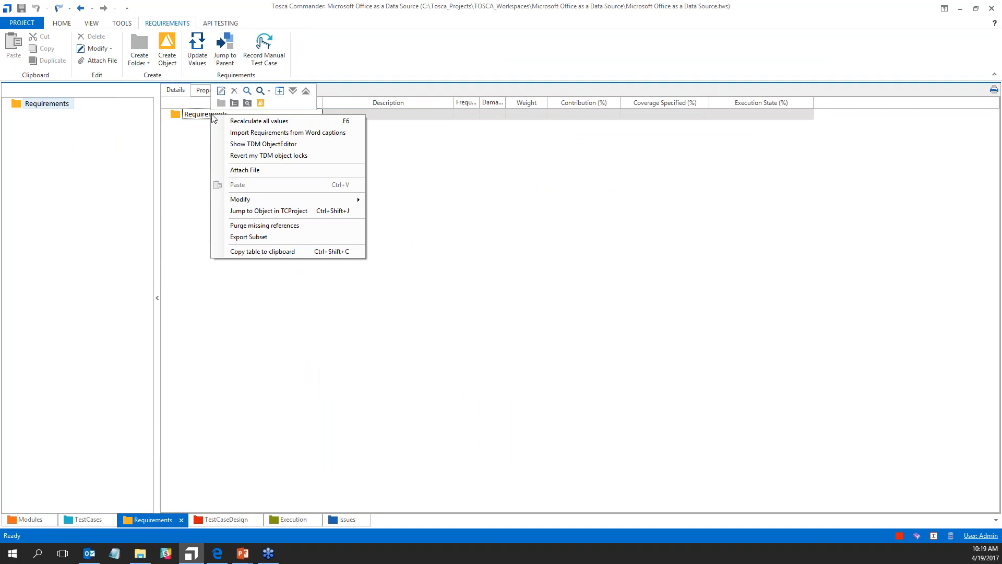
left_click(350, 133)
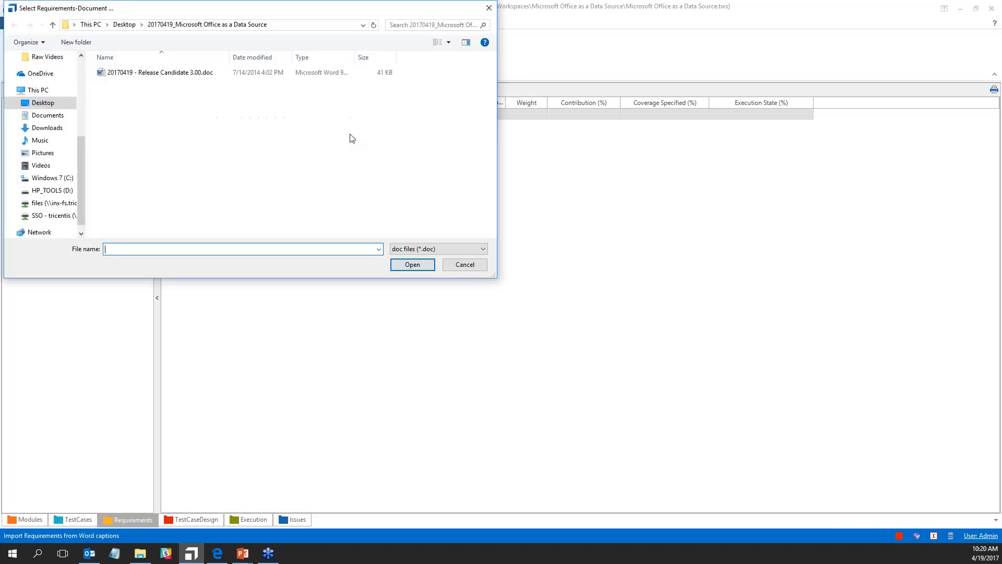
left_click(199, 74)
left_click(396, 265)
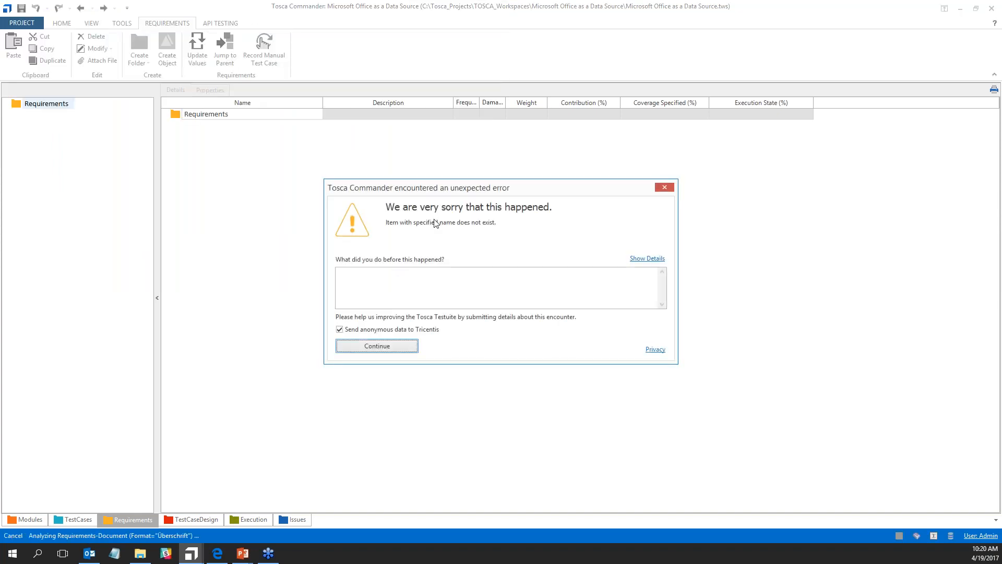
left_click(383, 348)
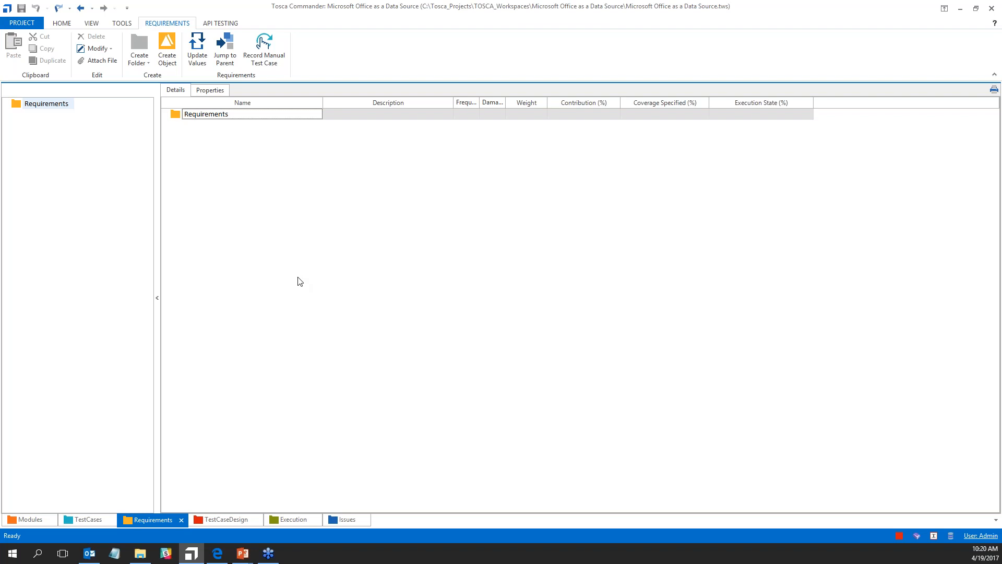
Step: Set the WordHeadingPrefix in the Requirements options to Heading and apply the change
left_click(21, 23)
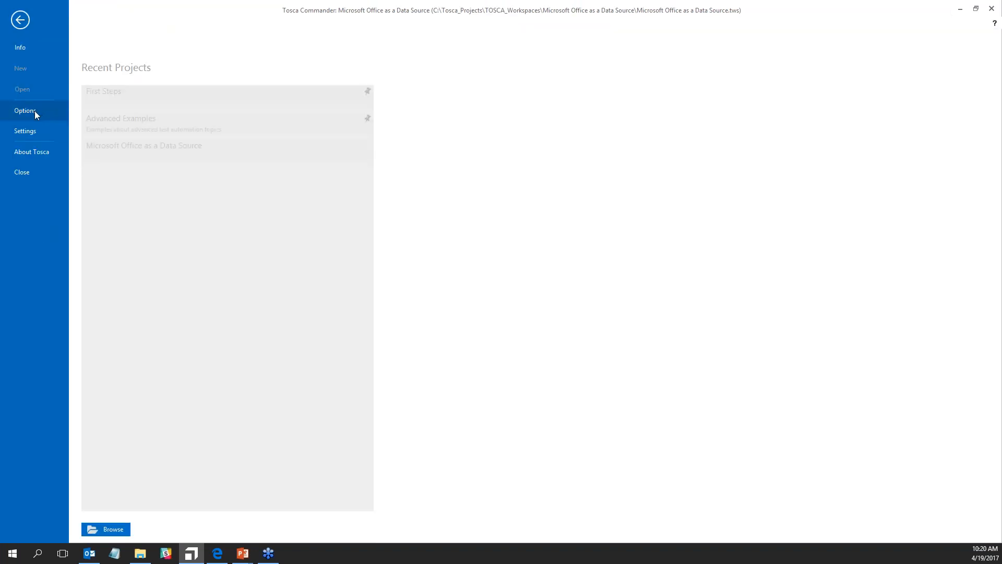
left_click(37, 110)
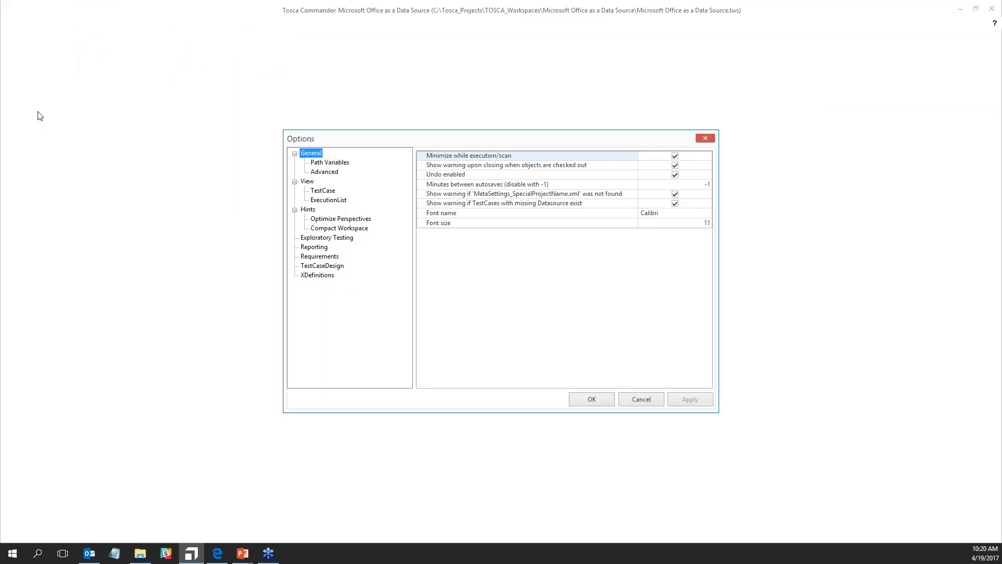
left_click(321, 258)
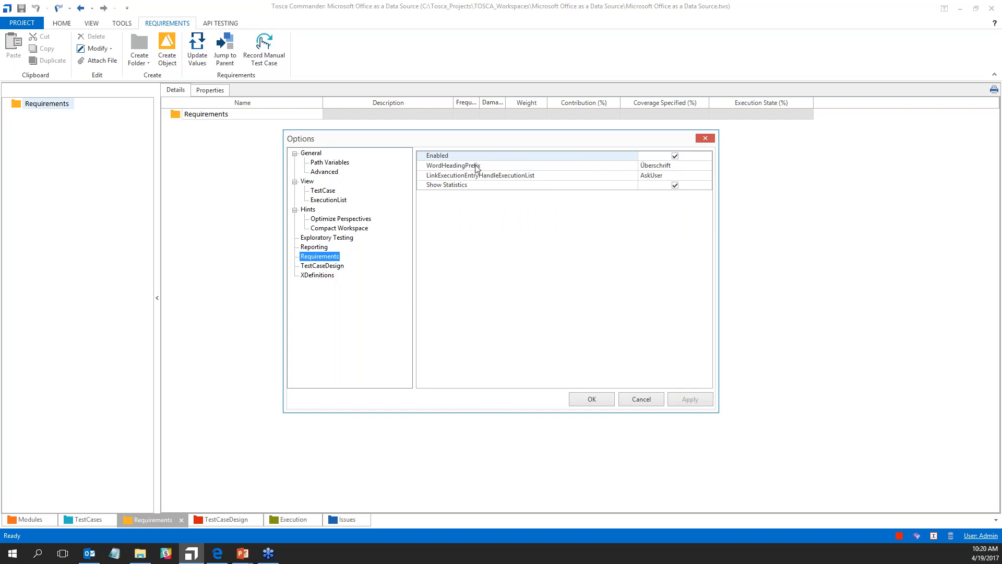
left_click(681, 166)
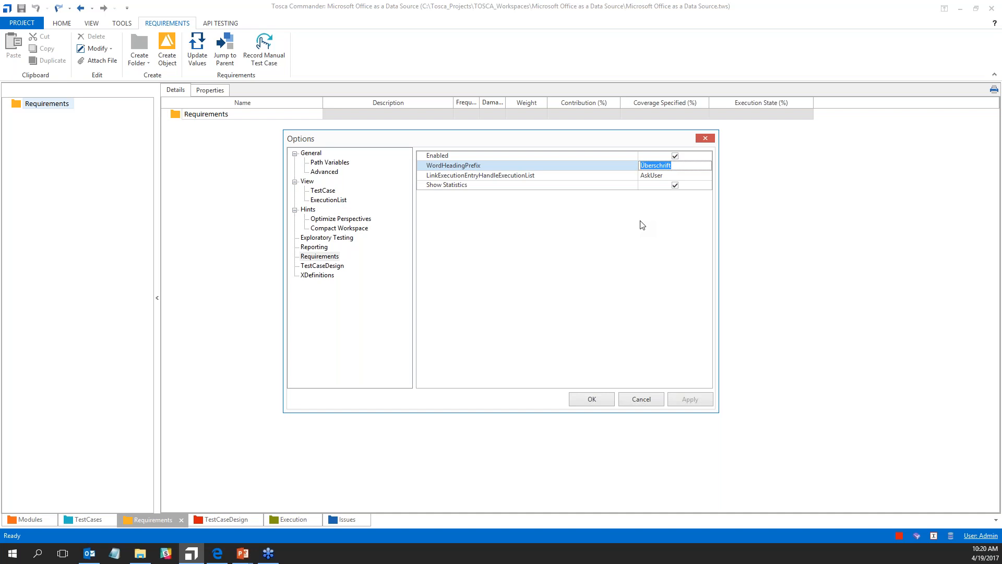
type("hE")
key("BackSpace")
key("BackSpace")
type("Heading")
left_click(690, 399)
left_click(605, 399)
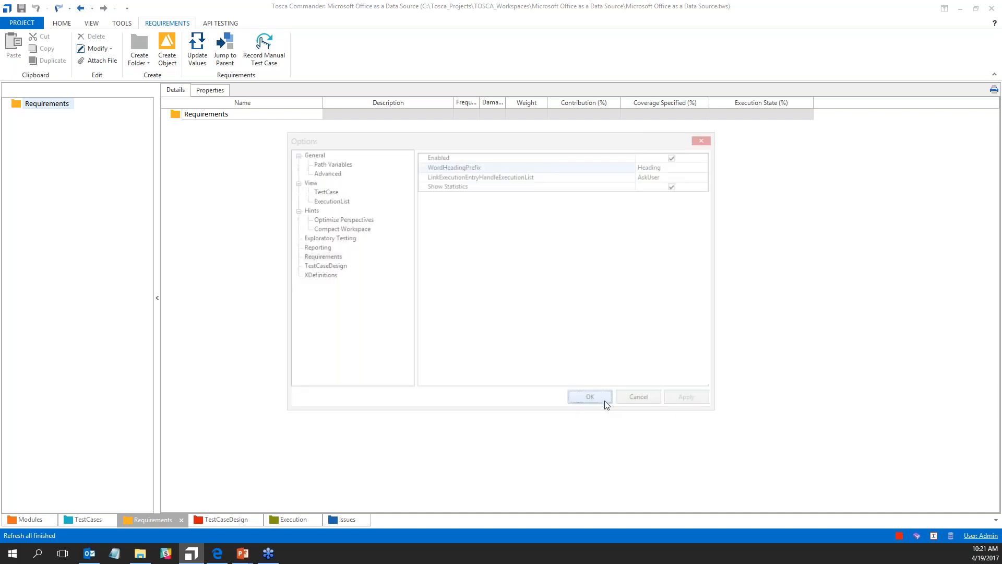
Step: Import requirements from the Word captions of 20170419 - Release Candidate 3.00.doc into the Requirements folder
right_click(212, 119)
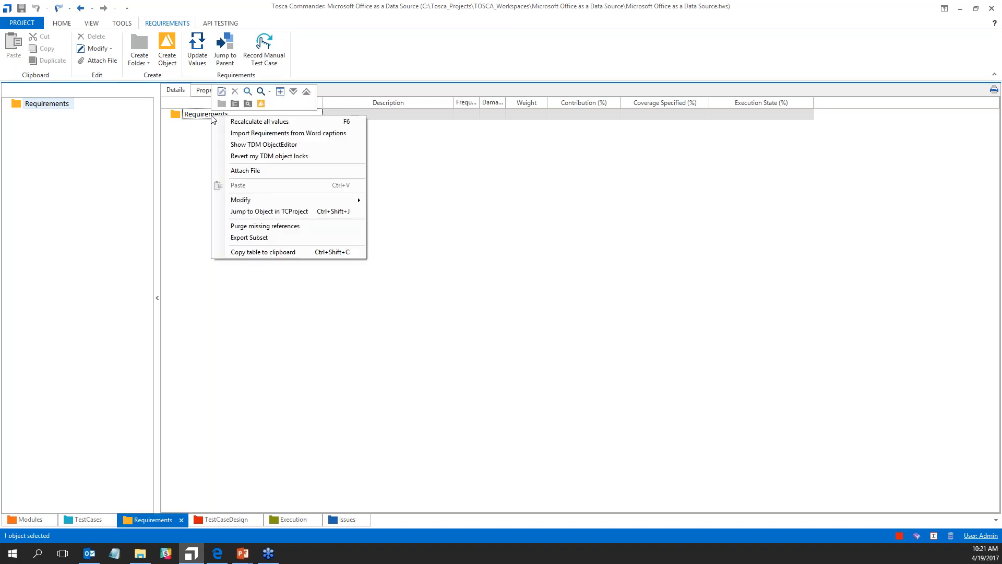
left_click(276, 133)
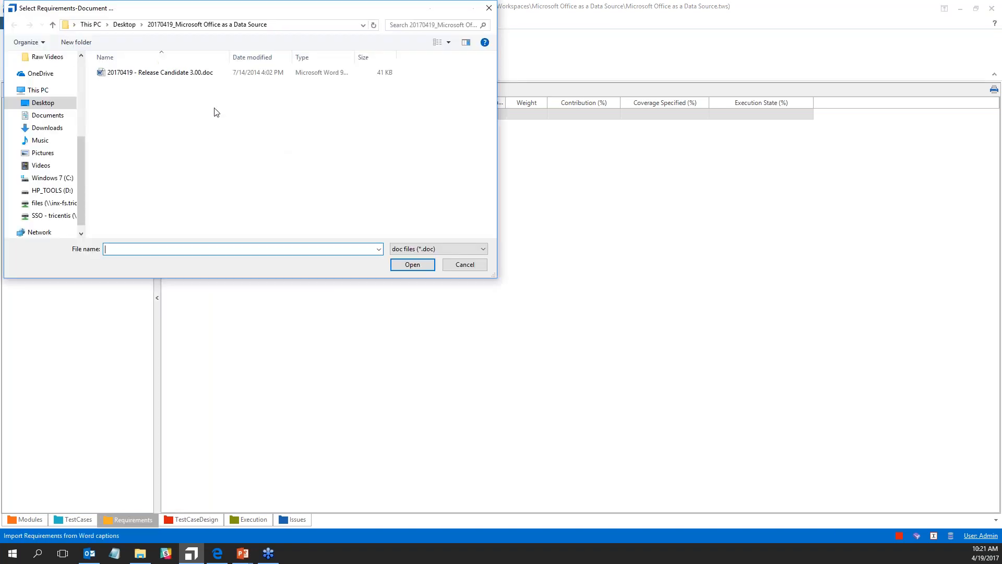
left_click(250, 73)
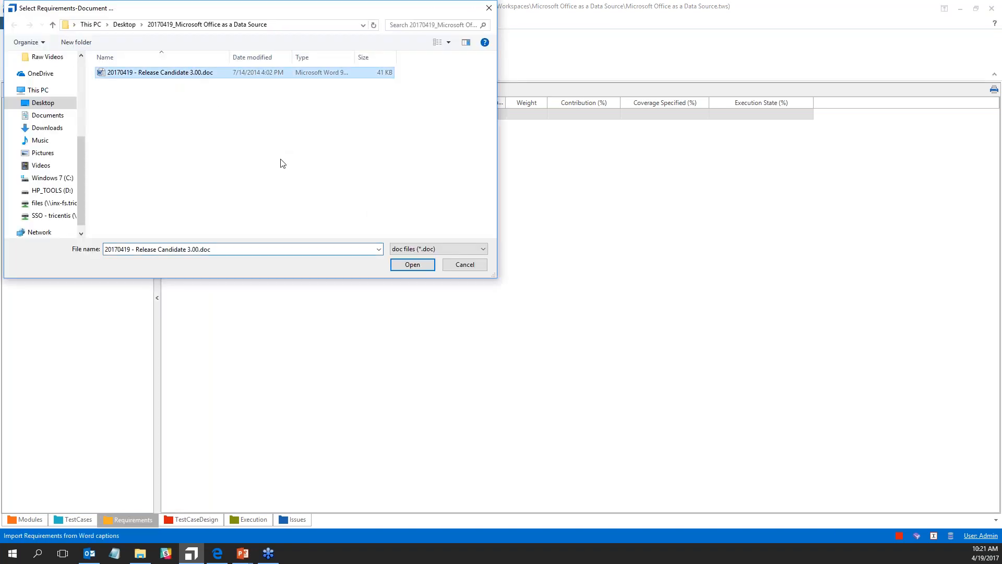
left_click(415, 266)
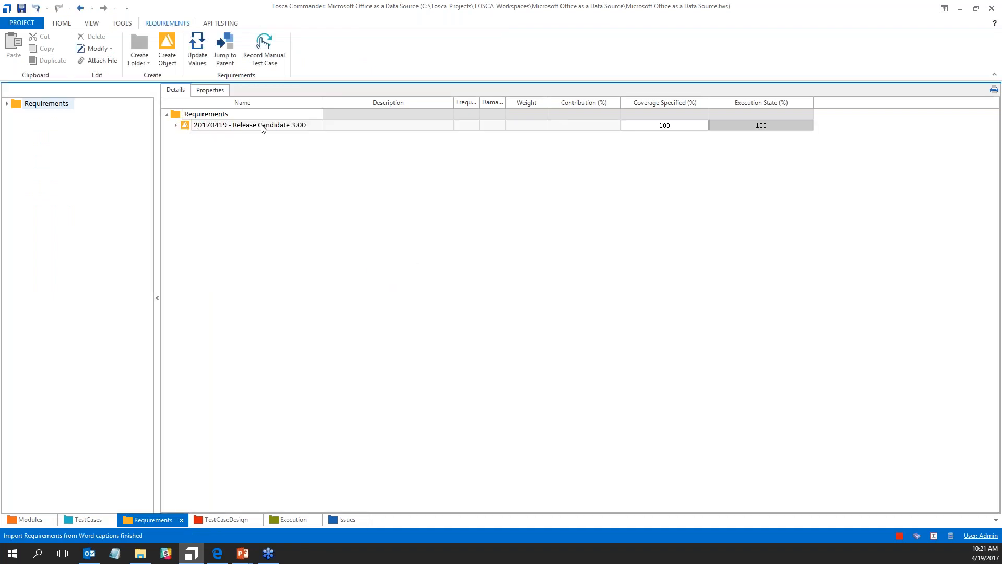
key("alt+Tab")
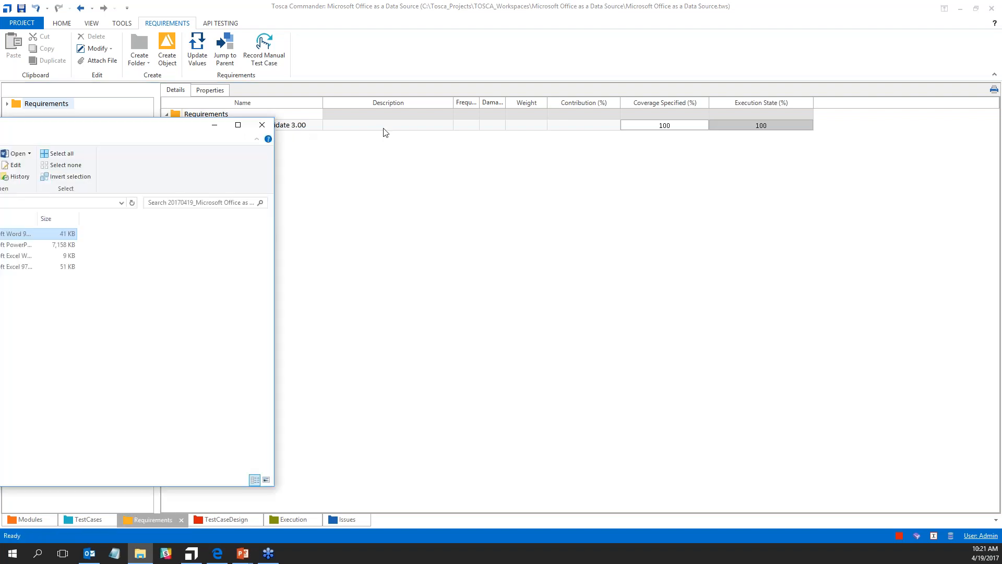
left_click_drag(384, 129, 455, 136)
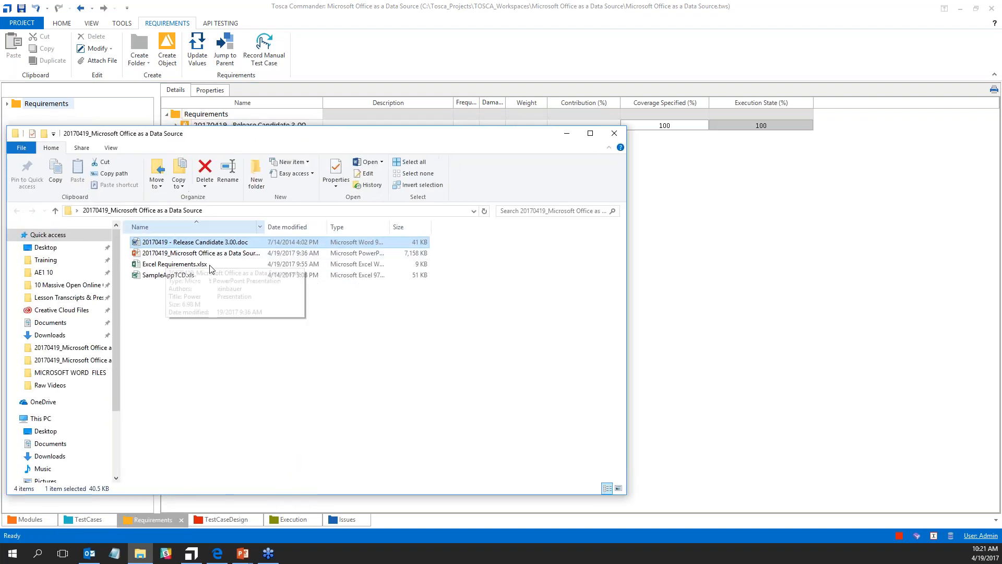
left_click_drag(231, 134, 0, 175)
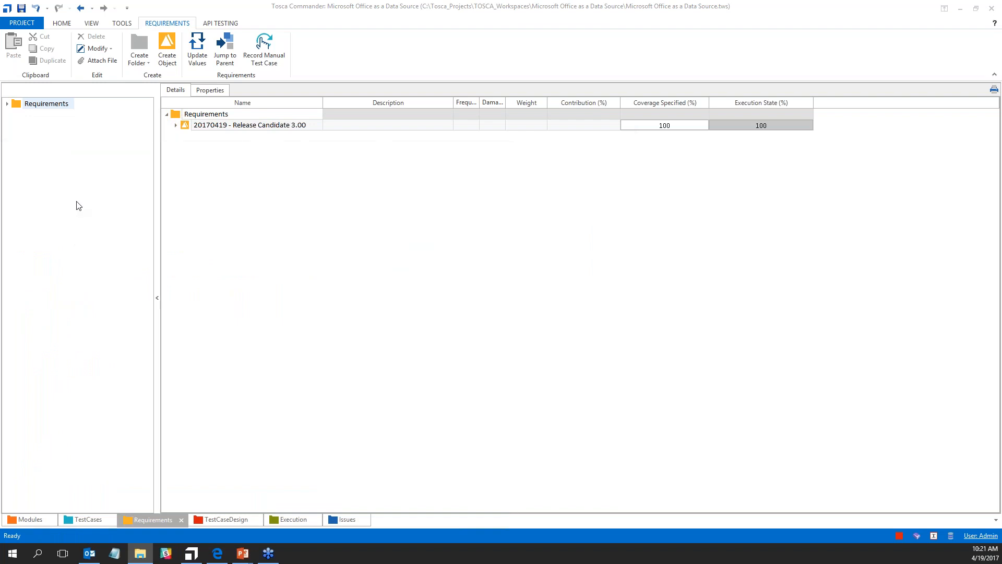
Step: Expand the imported release candidate's Product environment, Product functions and Quality requirements branches to examine their hierarchy down to Portability (modified)
left_click(175, 125)
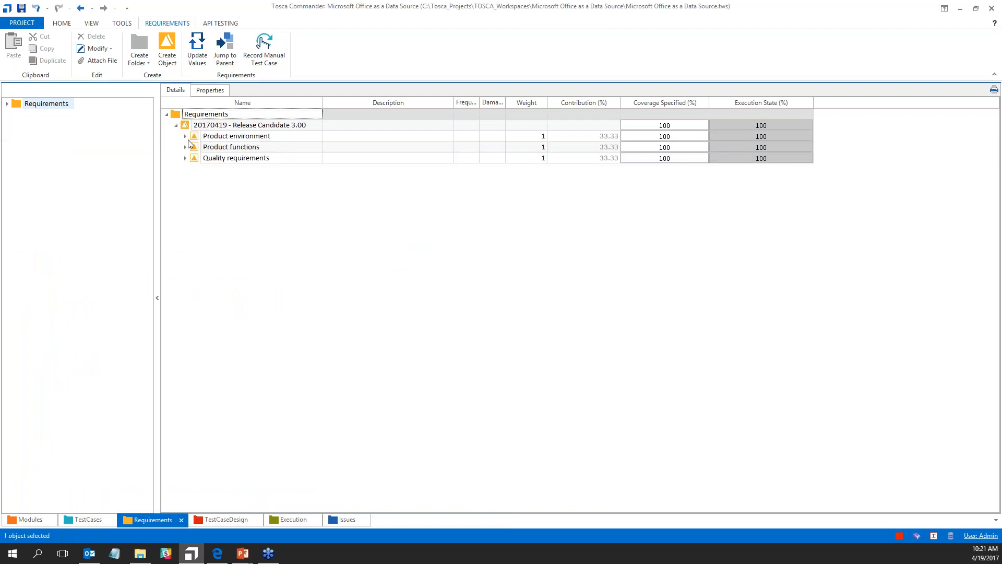
left_click(186, 136)
left_click(195, 148)
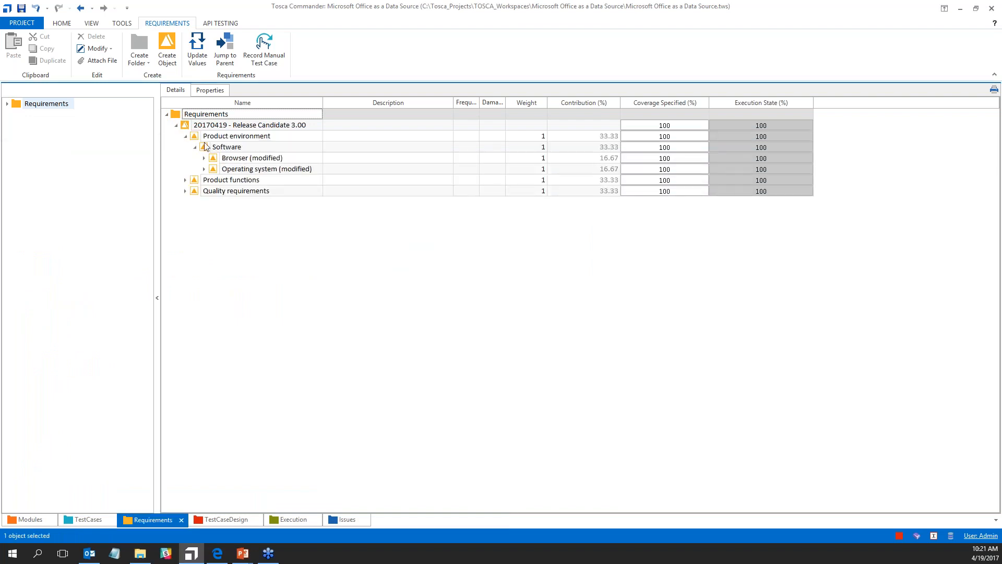
left_click(185, 180)
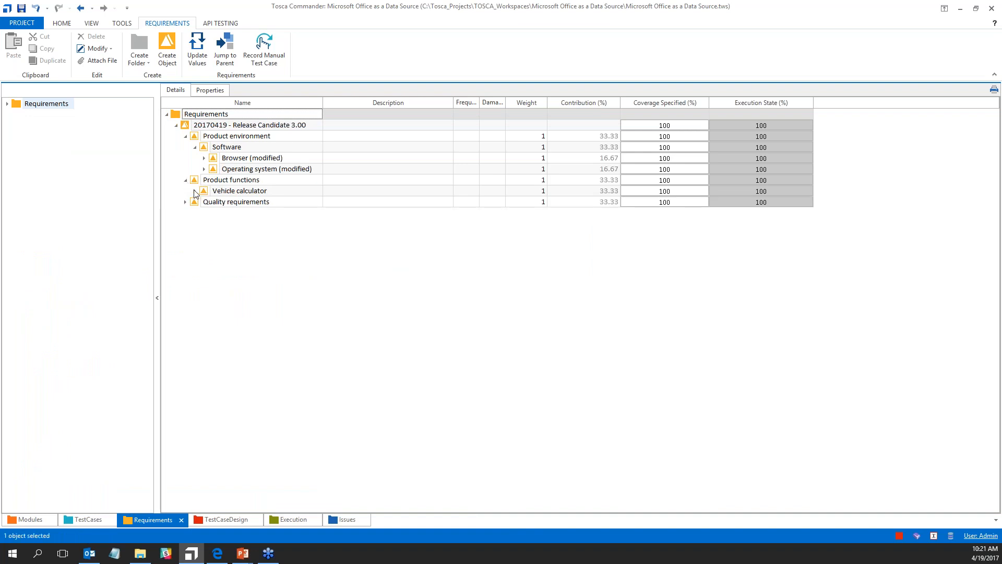
left_click(195, 191)
left_click(185, 213)
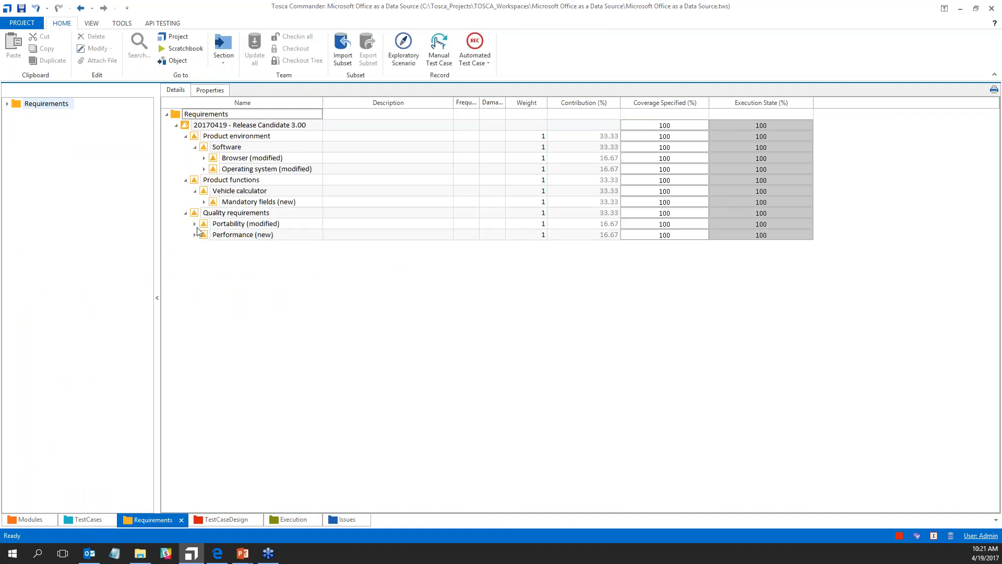
left_click(195, 224)
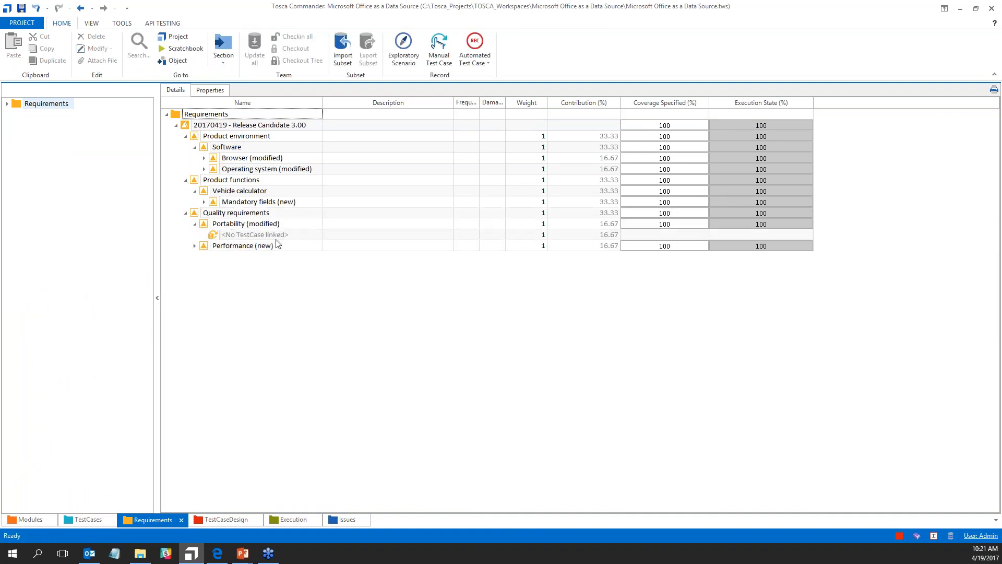
Step: Examine the linked test cases under Mandatory fields (new) and Operating system (modified), collapsing each requirement again
left_click(195, 223)
left_click(203, 202)
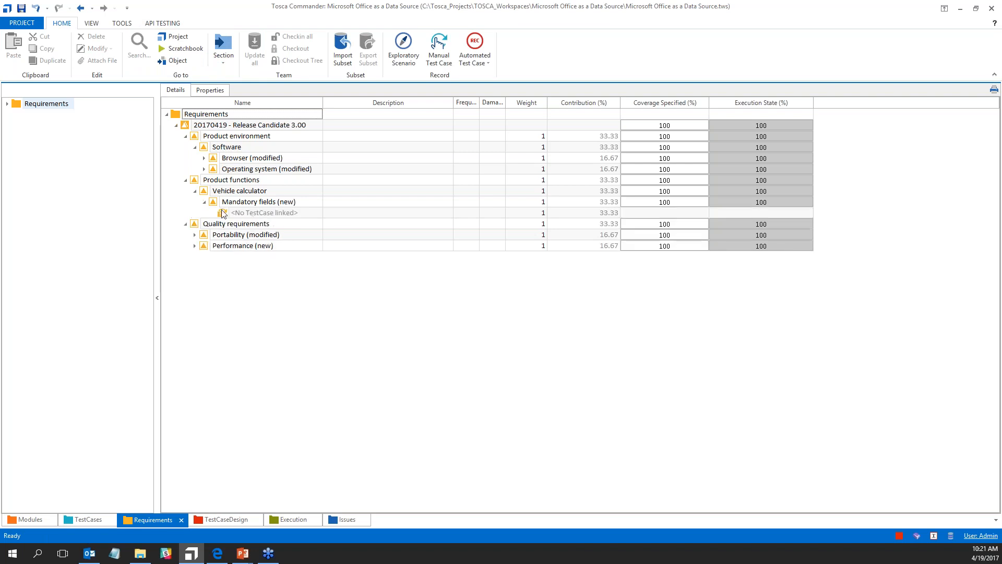
left_click(204, 202)
left_click(204, 169)
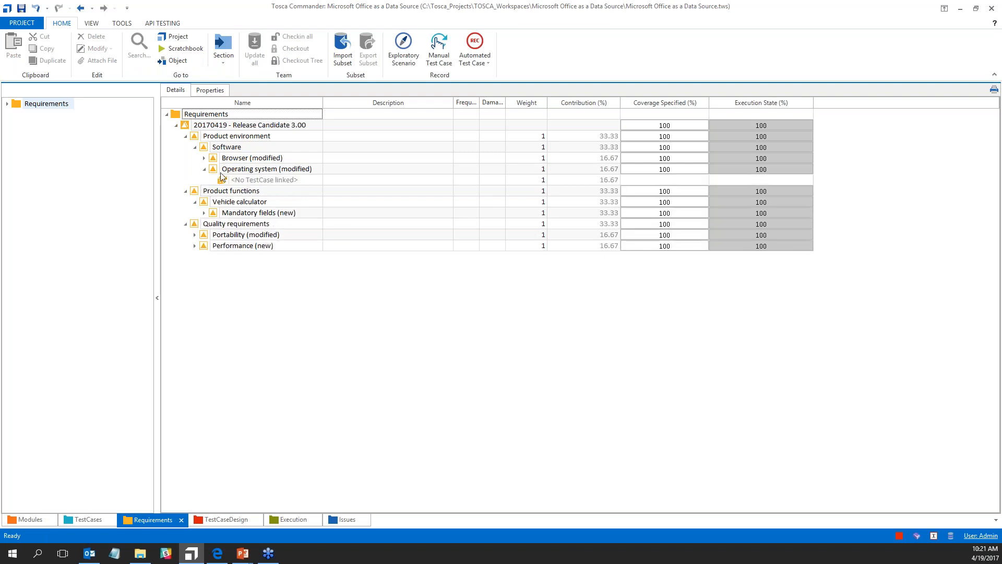
left_click(204, 169)
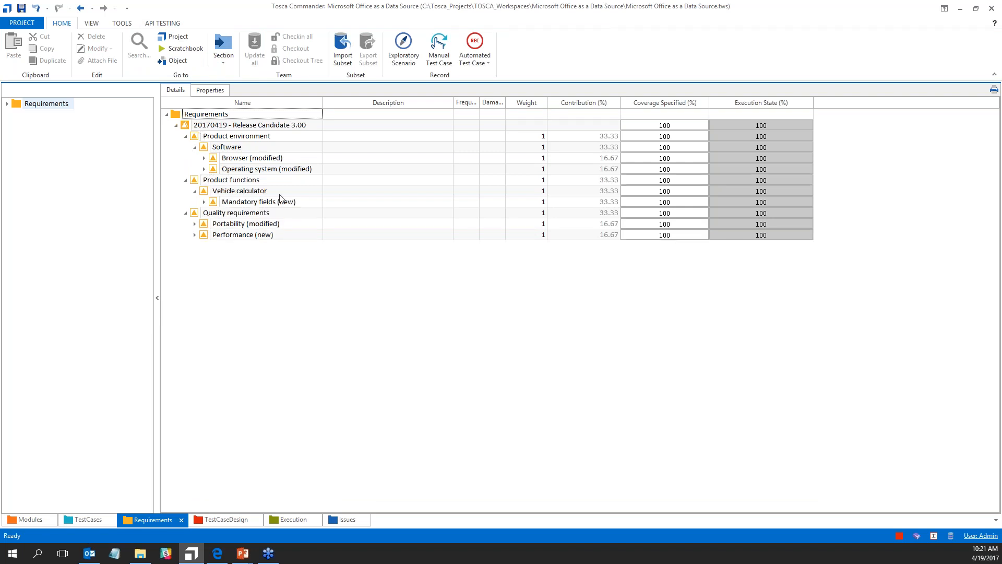
Step: Open the 20170419 - Release Candidate 3.00 requirement set in the project tree and examine its attached Word document
double_click(188, 126)
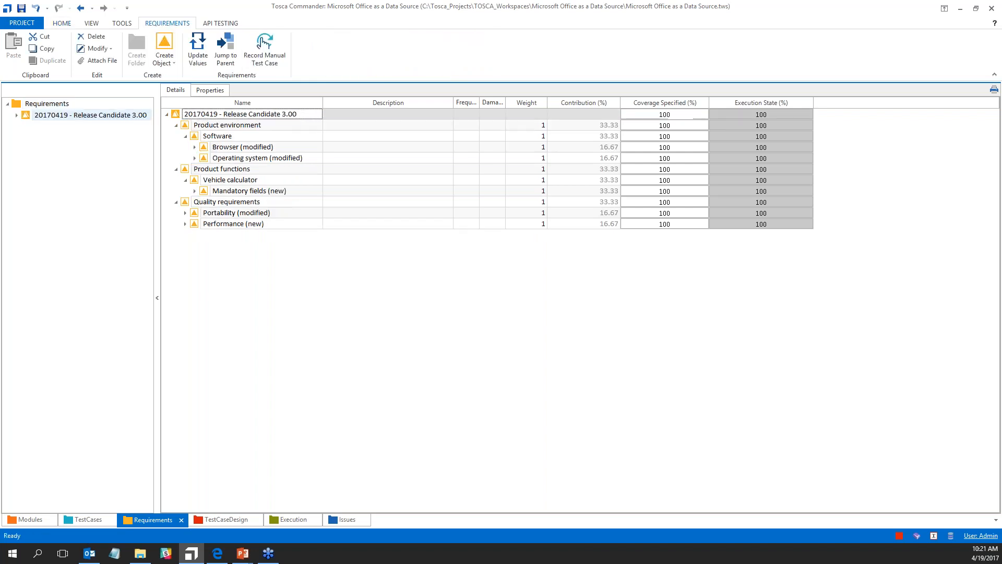
left_click(18, 117)
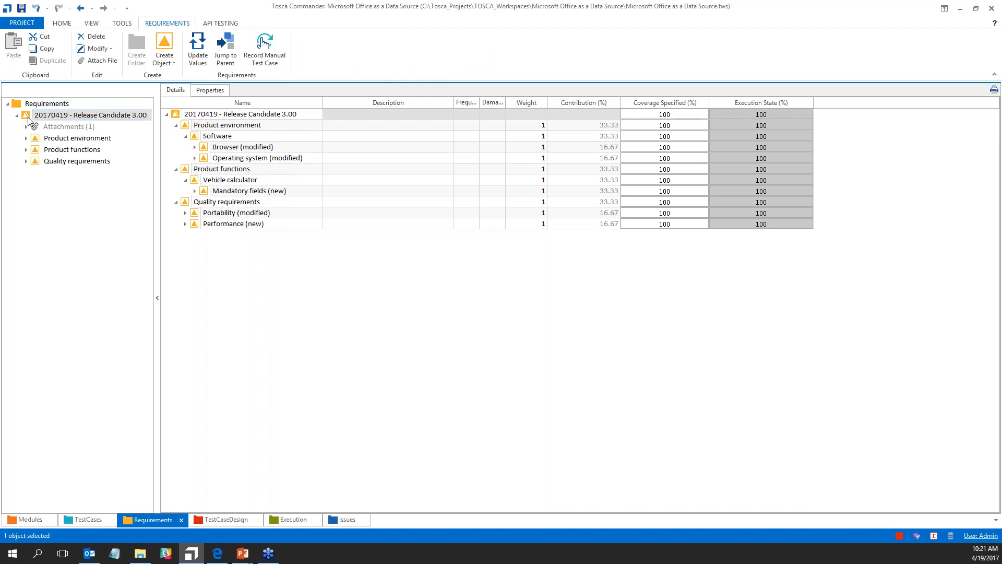
left_click(26, 127)
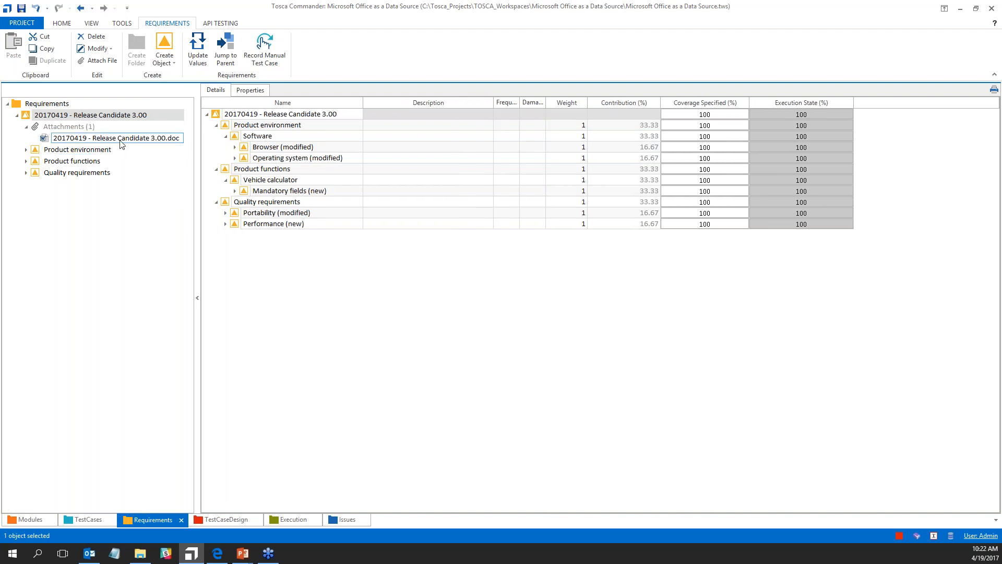
left_click_drag(170, 150, 170, 149)
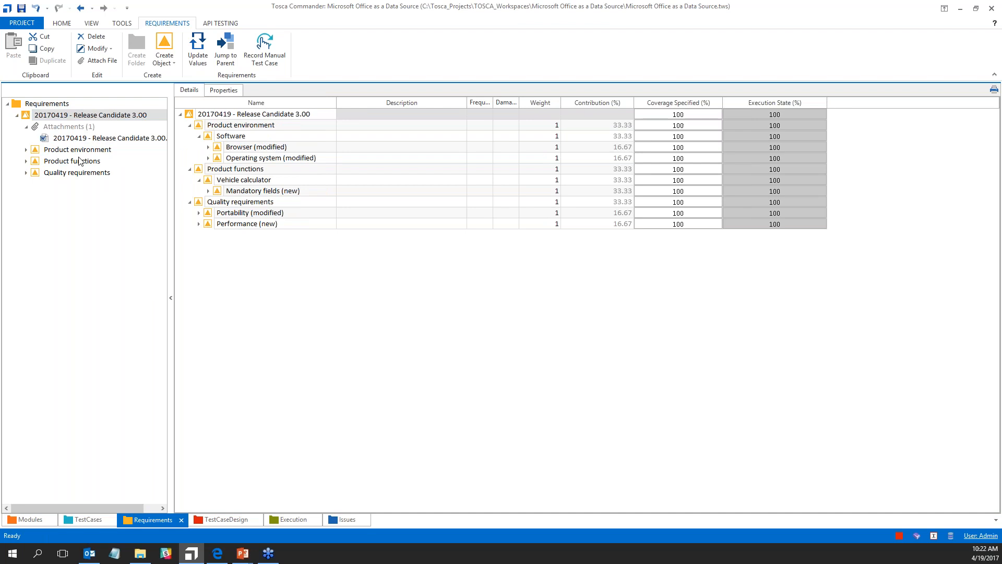
Step: Examine the Software requirements under Product environment in the project tree, then collapse the 20170419 - Release Candidate 3.00 set
left_click(26, 149)
left_click(36, 161)
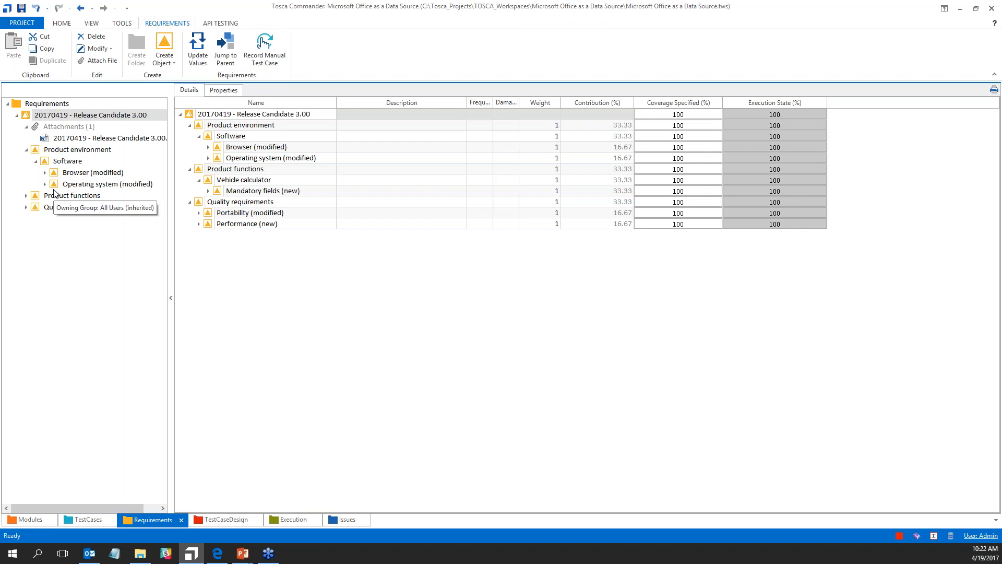
left_click(34, 157)
left_click(35, 161)
left_click(27, 149)
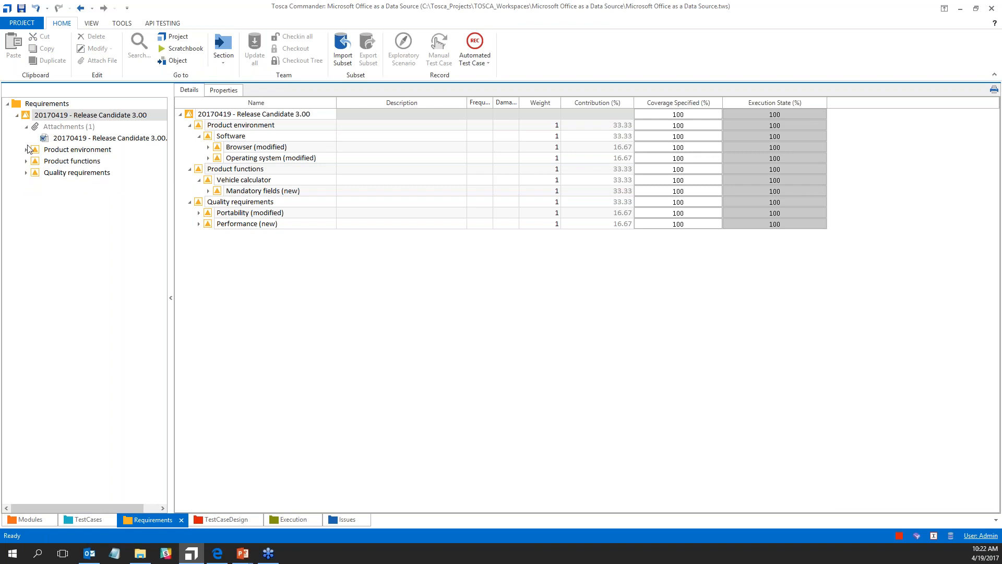
left_click(28, 126)
left_click(17, 115)
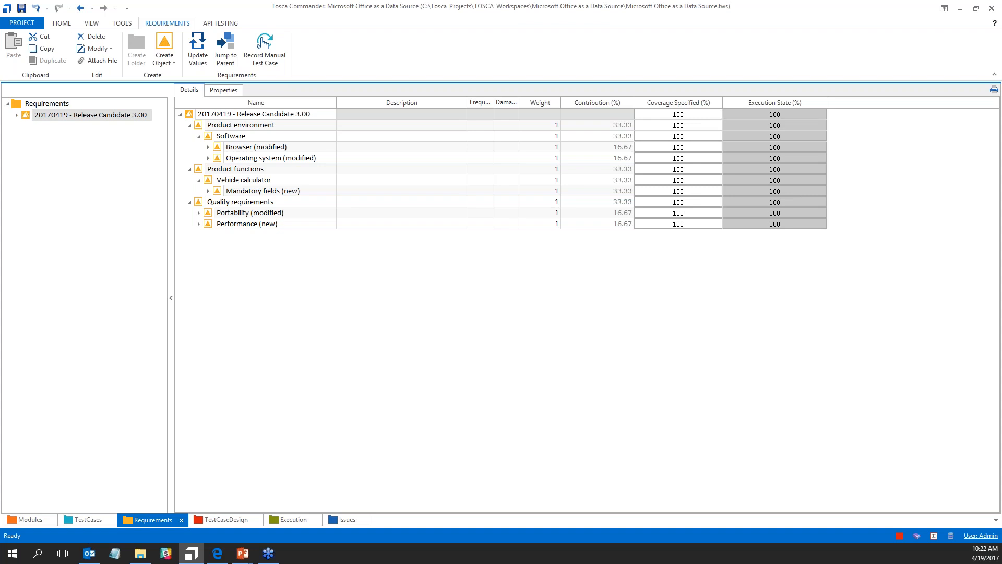
Step: Switch to Excel Requirements.xlsx in Excel, zoom the sheet to 160% and place its resized window beside the Tosca requirements tree
key("alt+Tab")
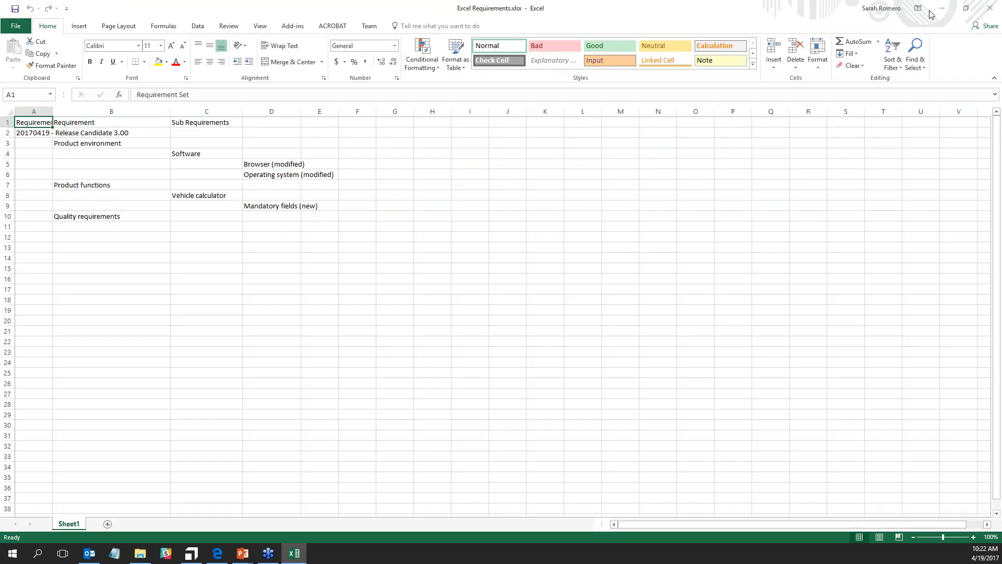
left_click(965, 8)
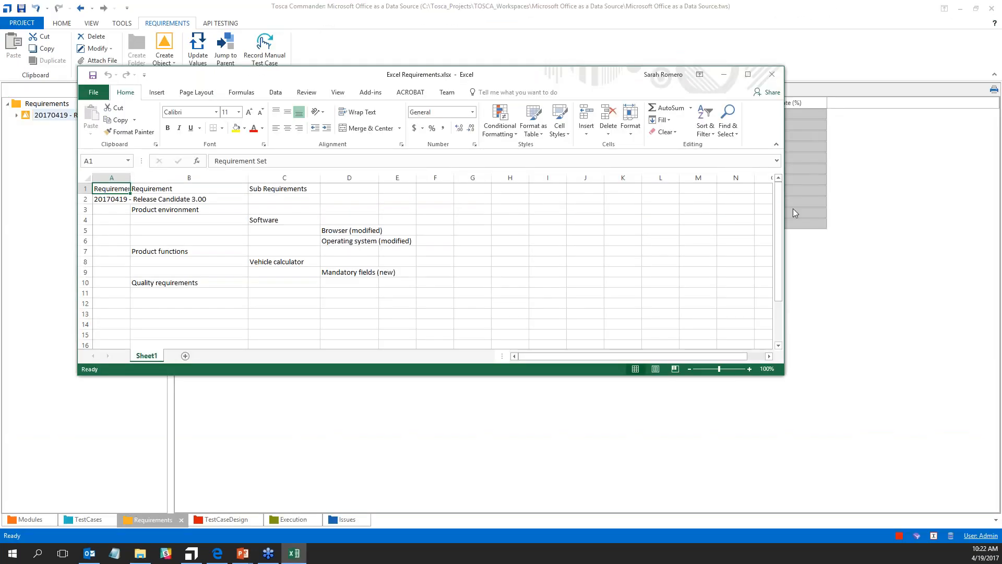
left_click_drag(784, 222, 698, 221)
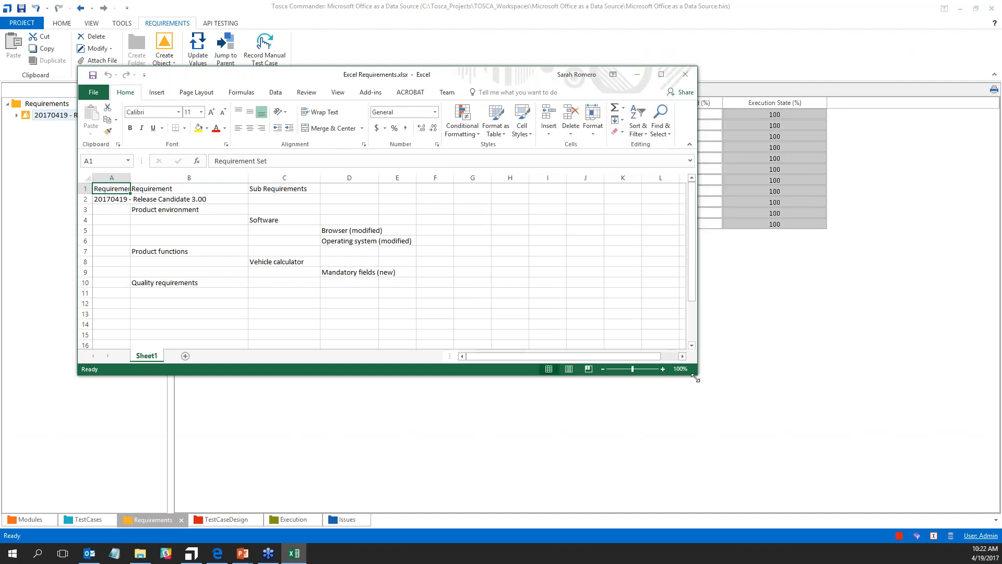
left_click_drag(698, 377, 733, 425)
scroll(502, 308, "up", 4, "ctrl")
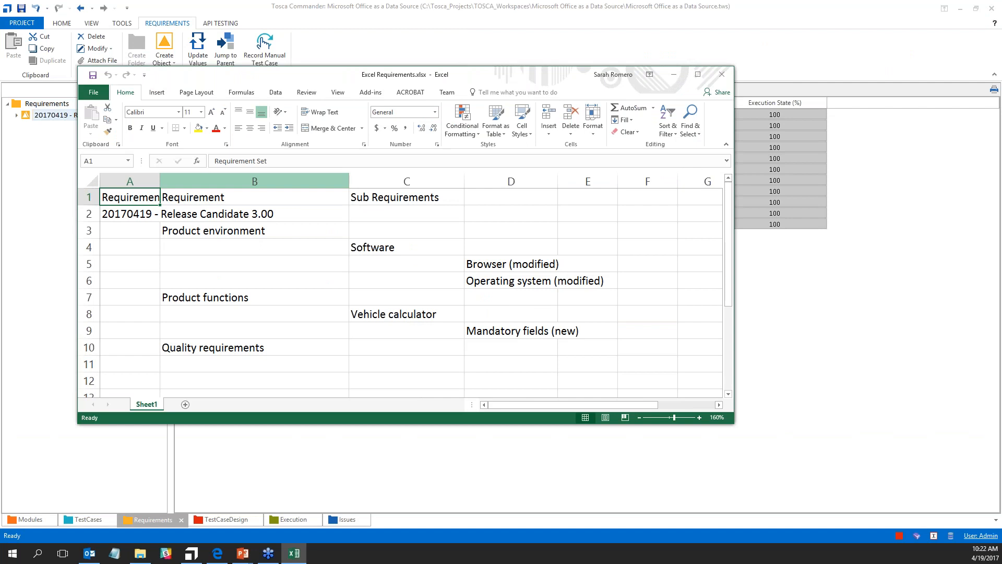
left_click_drag(256, 74, 549, 7)
Step: AutoFit the width of column A to its Requirement Set contents
left_click(507, 164)
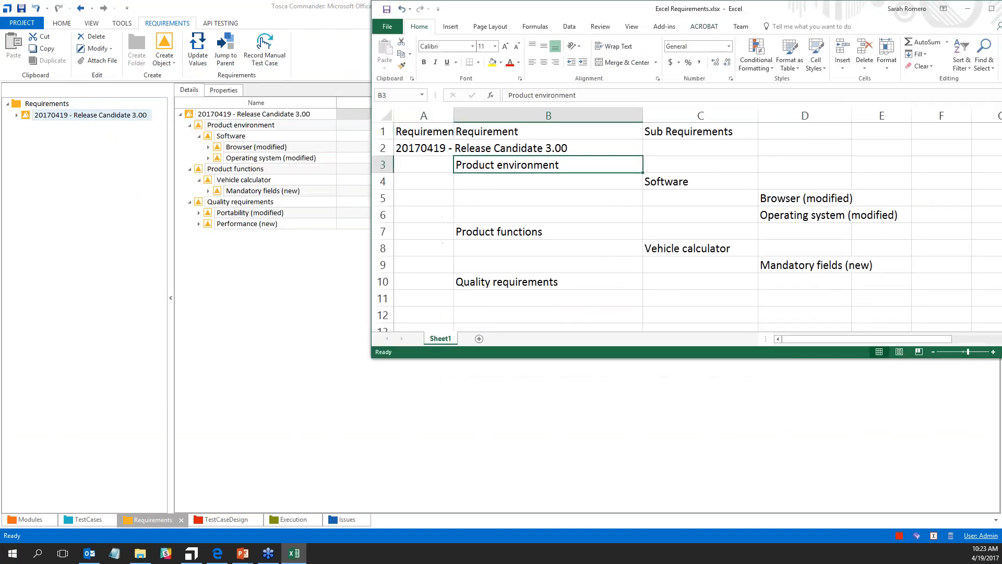
left_click(701, 183)
left_click(431, 130)
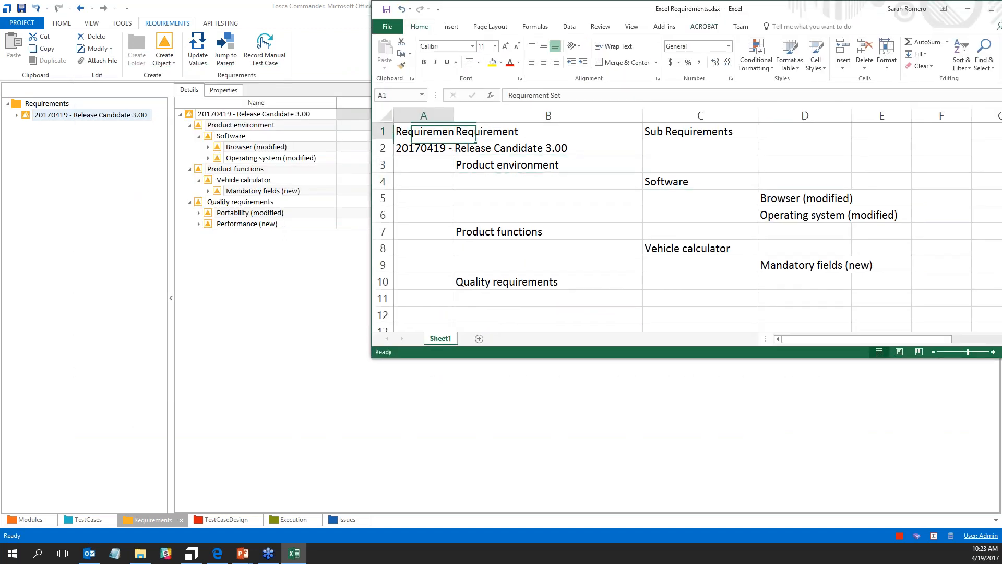
key("alt+h")
key("o")
key("i")
Step: Examine the Requirement Set, Requirement and Sub Requirements columns, including the deeper sub-requirement level in column D
left_click_drag(472, 129, 472, 149)
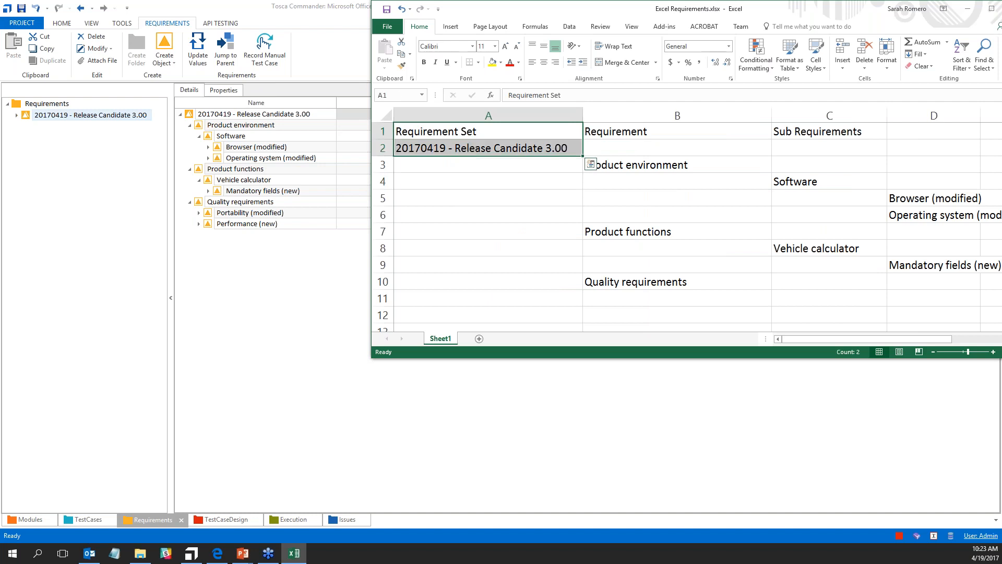
left_click_drag(582, 117, 638, 300)
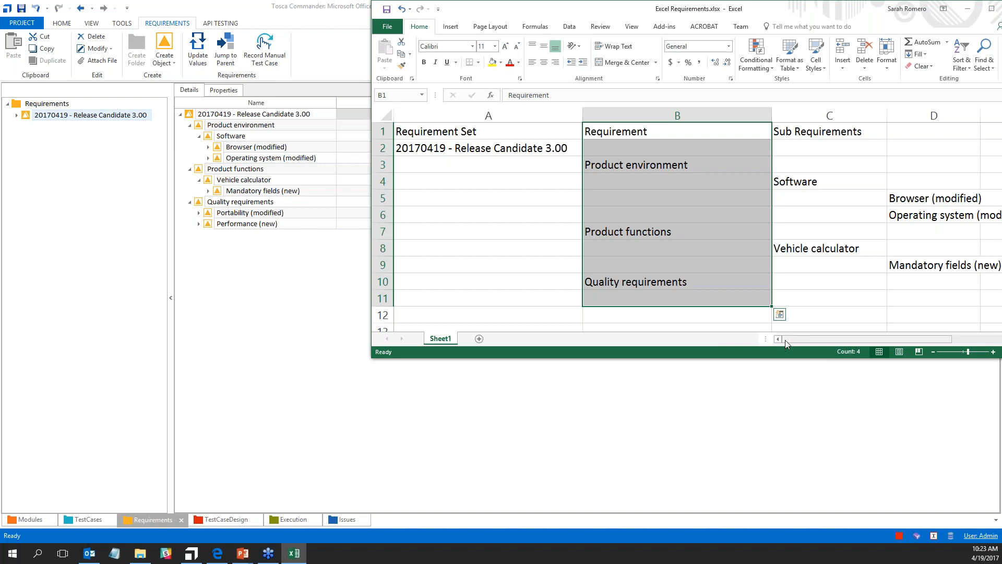
left_click_drag(791, 339, 817, 337)
left_click_drag(642, 129, 646, 282)
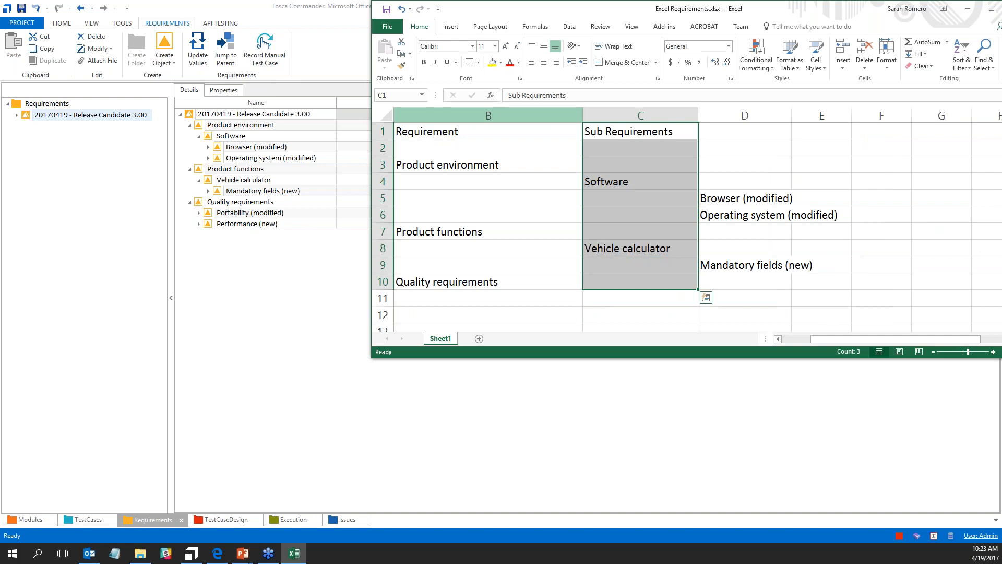
left_click_drag(499, 134, 498, 298)
left_click_drag(632, 129, 632, 292)
left_click_drag(746, 130, 759, 292)
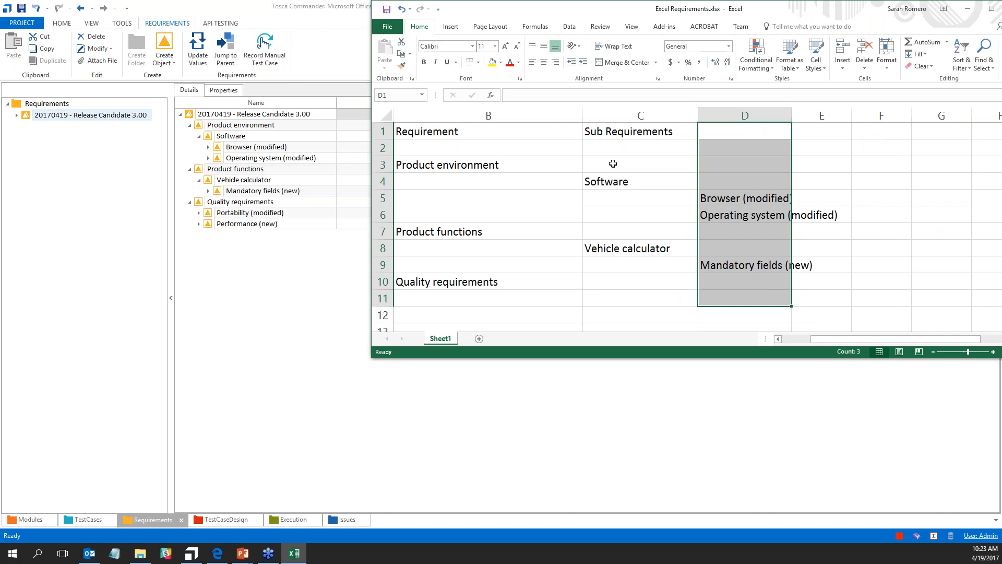
Step: Examine how Product environment, Software and Browser (modified) are indented by column beneath the 20170419 - Release Candidate 3.00 entry
left_click_drag(468, 161, 626, 181)
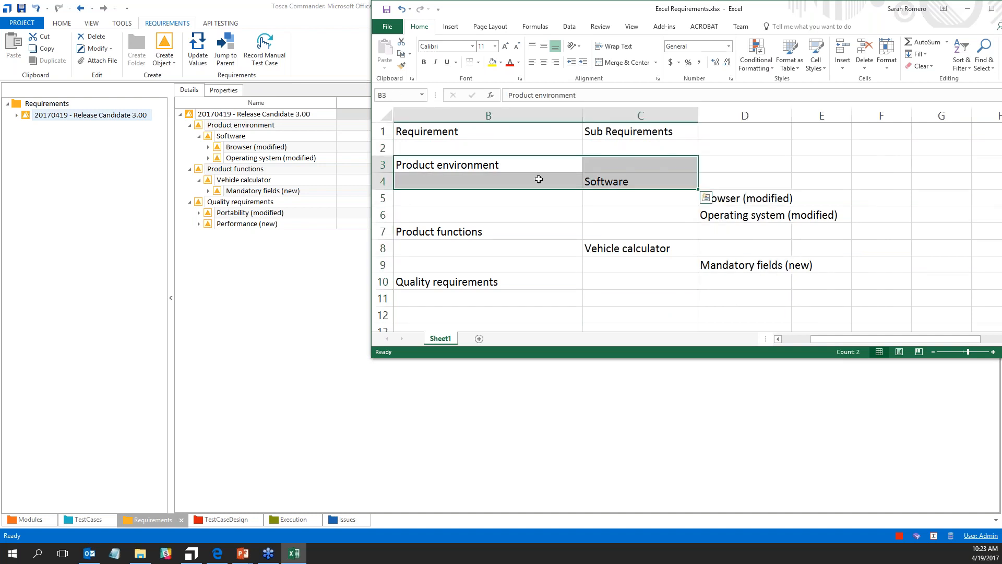
left_click_drag(537, 179, 633, 182)
left_click_drag(550, 201, 711, 196)
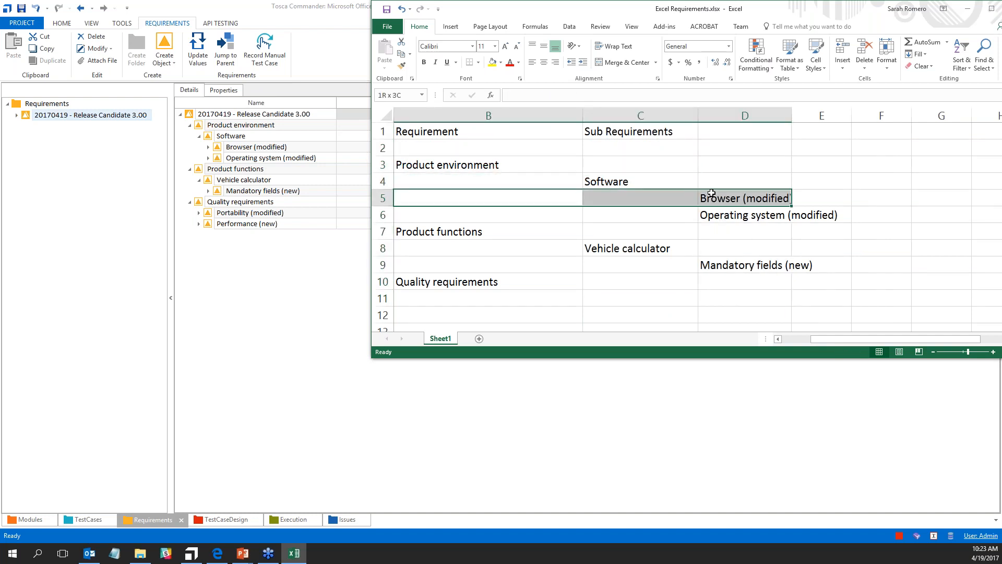
left_click_drag(818, 343, 796, 342)
scroll(674, 178, "down", 1)
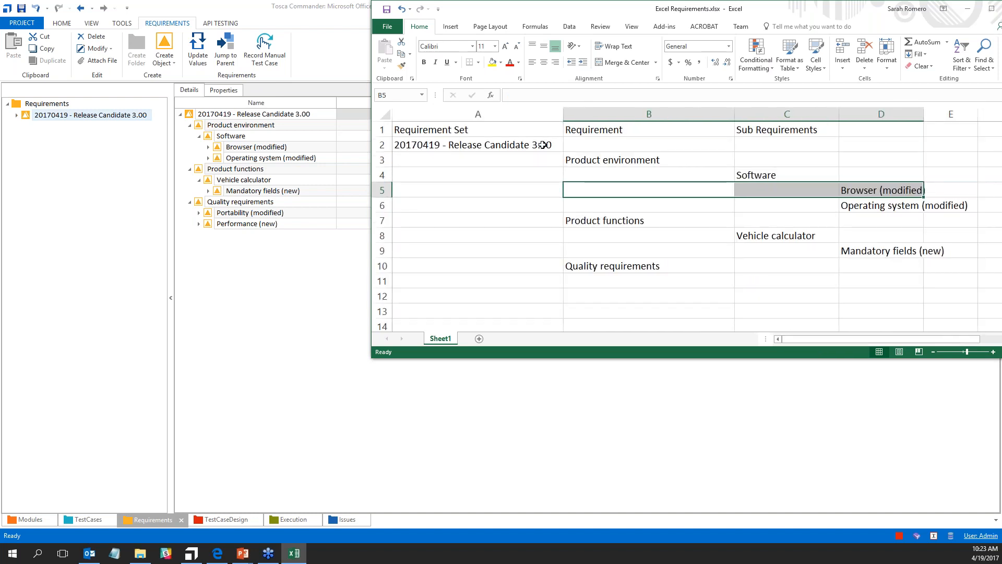
left_click_drag(453, 143, 923, 271)
left_click(513, 142)
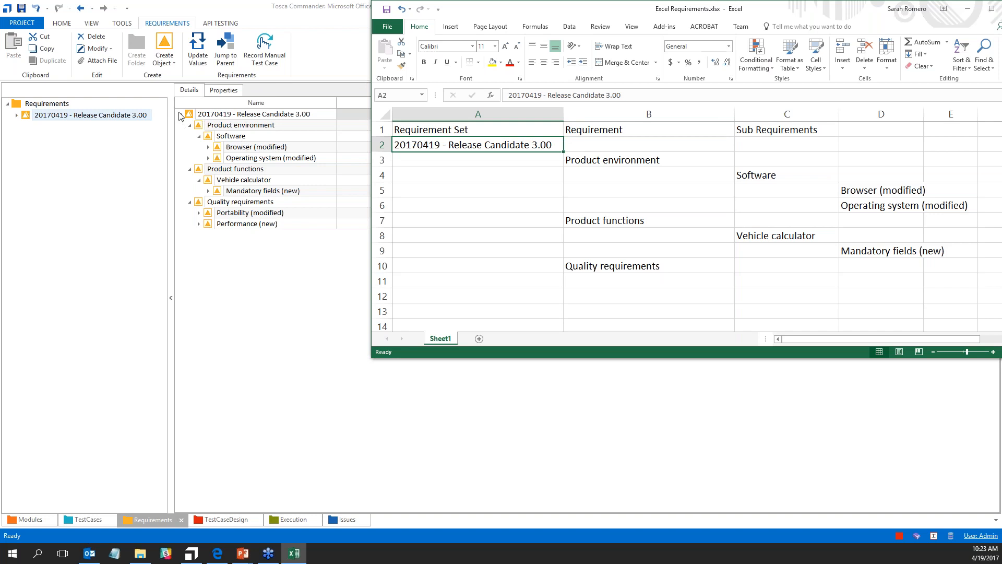
Step: Create a requirement set named Release Candidates 3.10 in Tosca Commander's Requirements folder
left_click(40, 104)
right_click(39, 104)
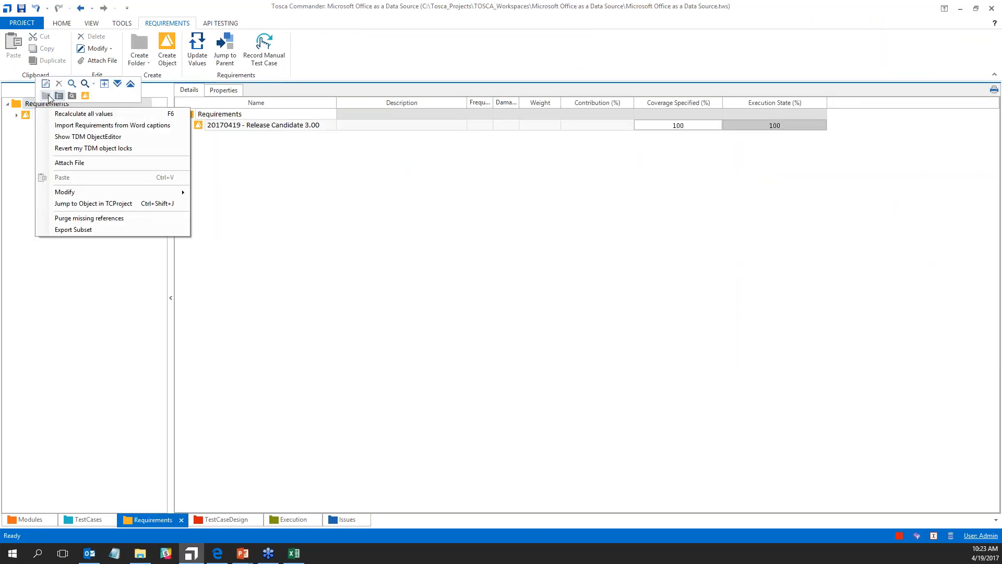
left_click(86, 95)
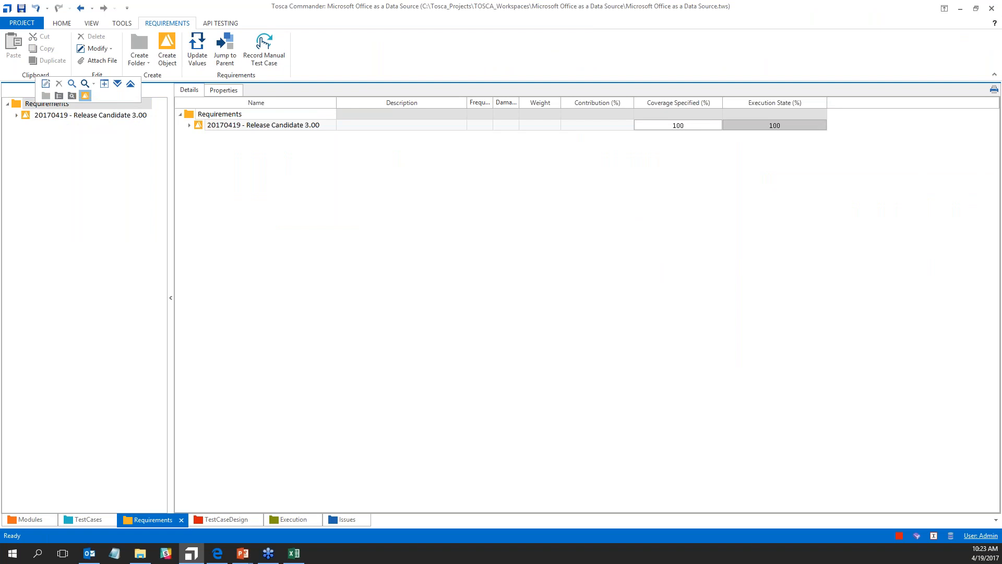
type("R")
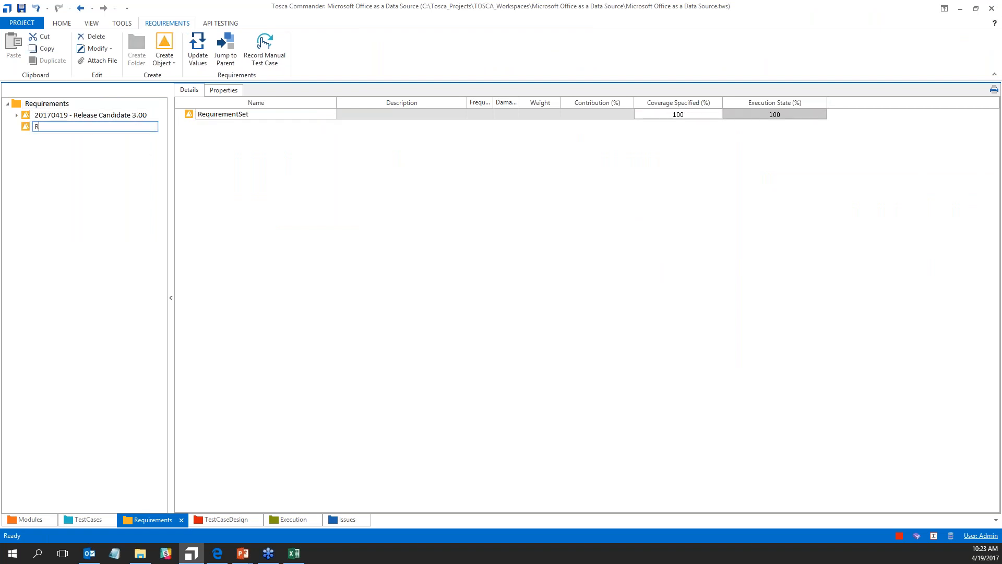
type("elease Candidates 3.10")
key("Return")
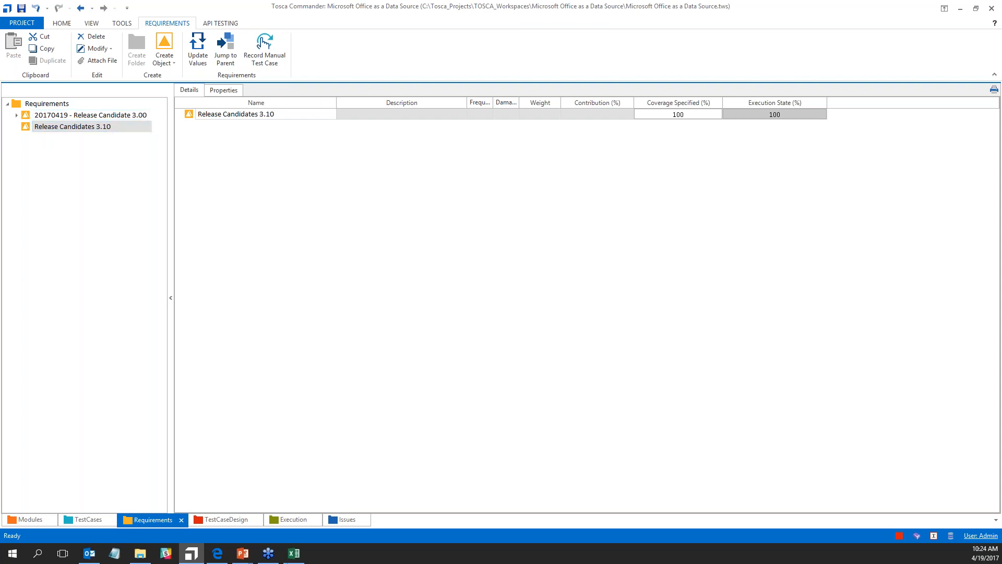
Step: Copy the requirement hierarchy in cells B3:D10 from Excel Requirements.xlsx in Excel
left_click(294, 553)
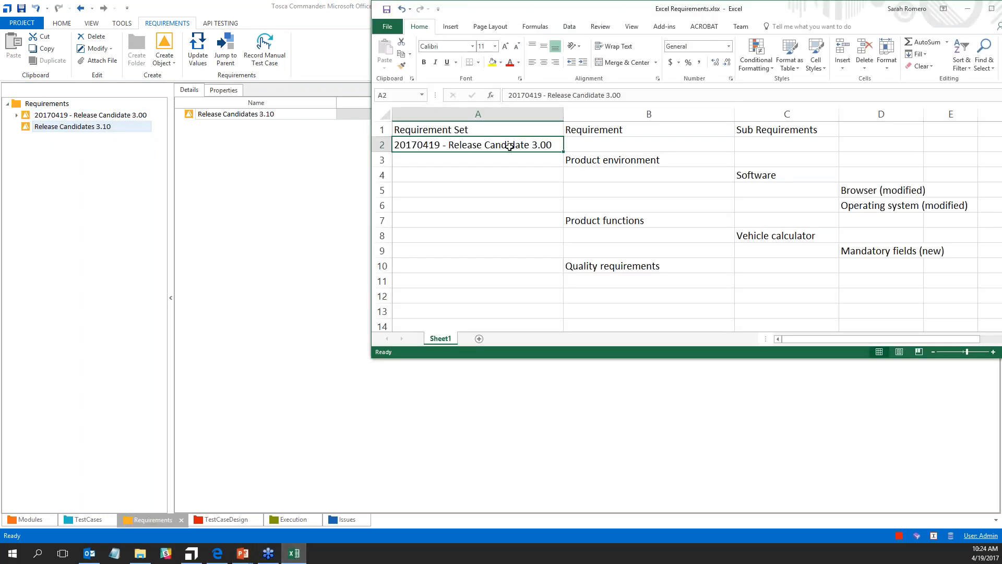
left_click_drag(599, 160, 783, 251)
left_click_drag(685, 191, 880, 266)
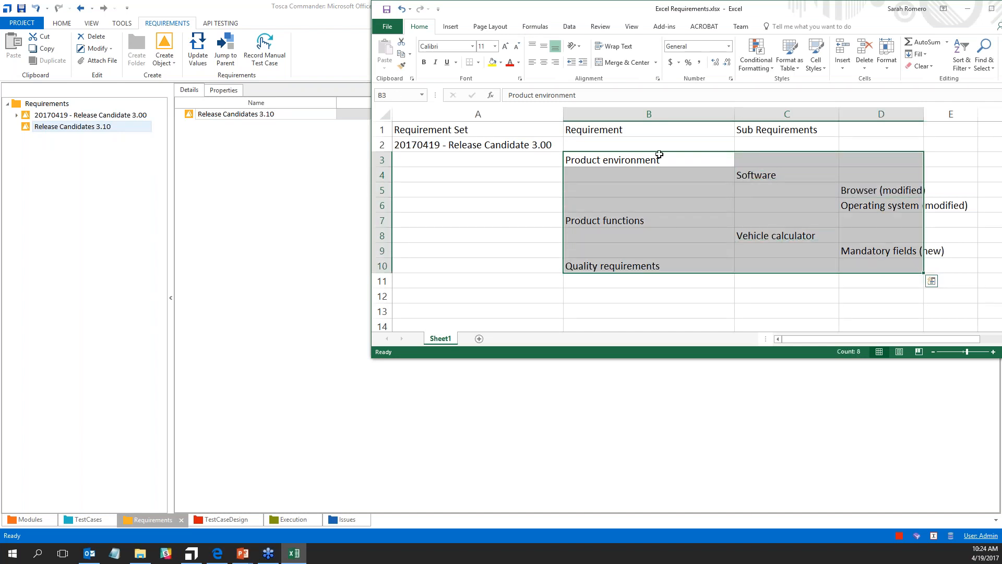
right_click(745, 197)
left_click(759, 214)
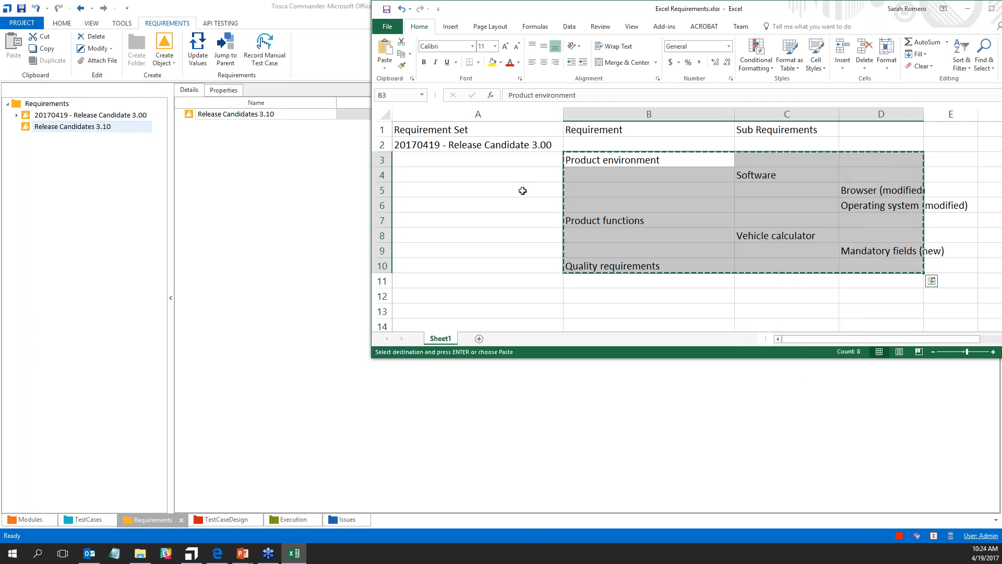
Step: Create the requirement structure from the clipboard in Tosca's Release Candidates 3.10 set and expand its Product environment and Product functions branches
right_click(190, 119)
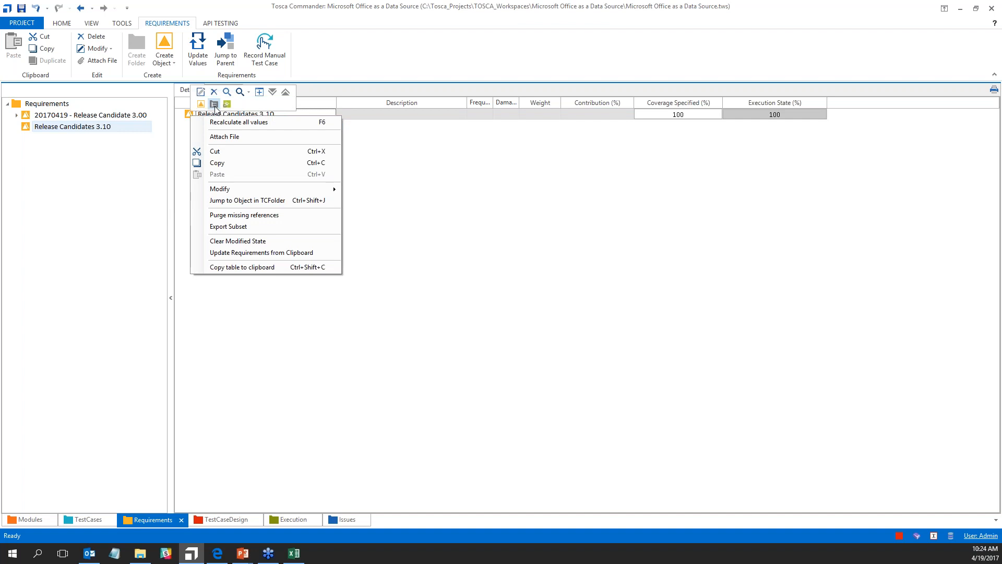
left_click(214, 105)
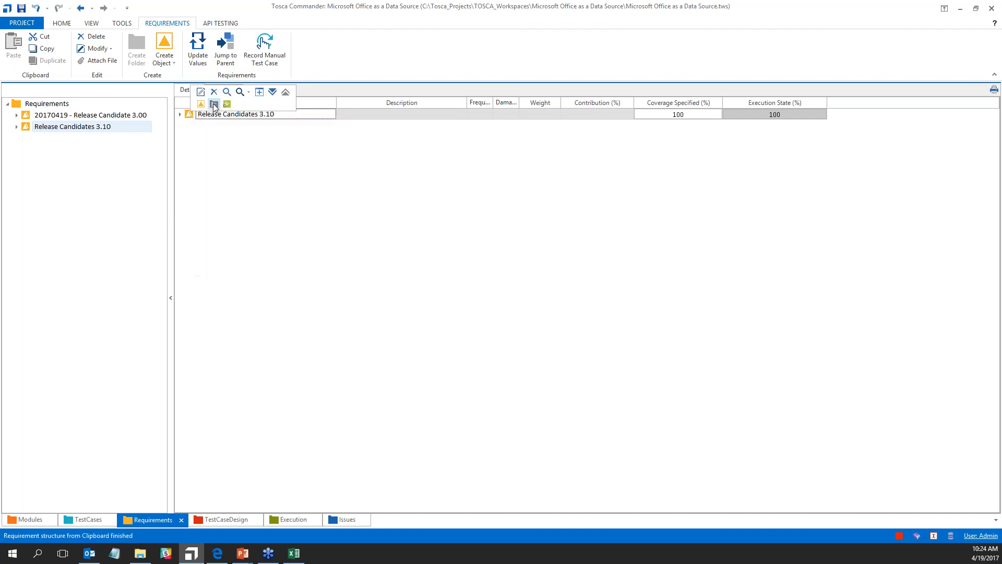
left_click(180, 114)
left_click(189, 126)
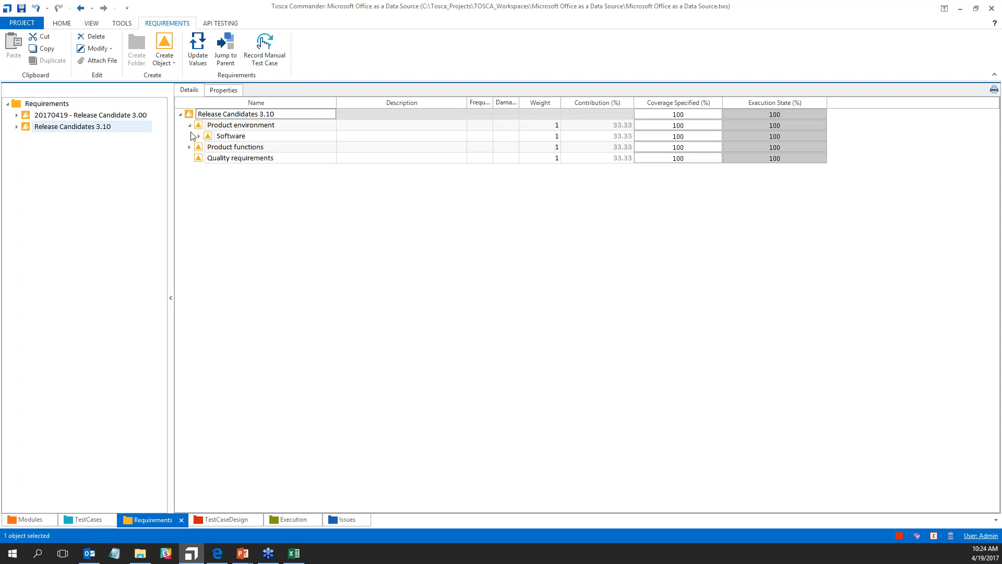
left_click(199, 137)
left_click(189, 169)
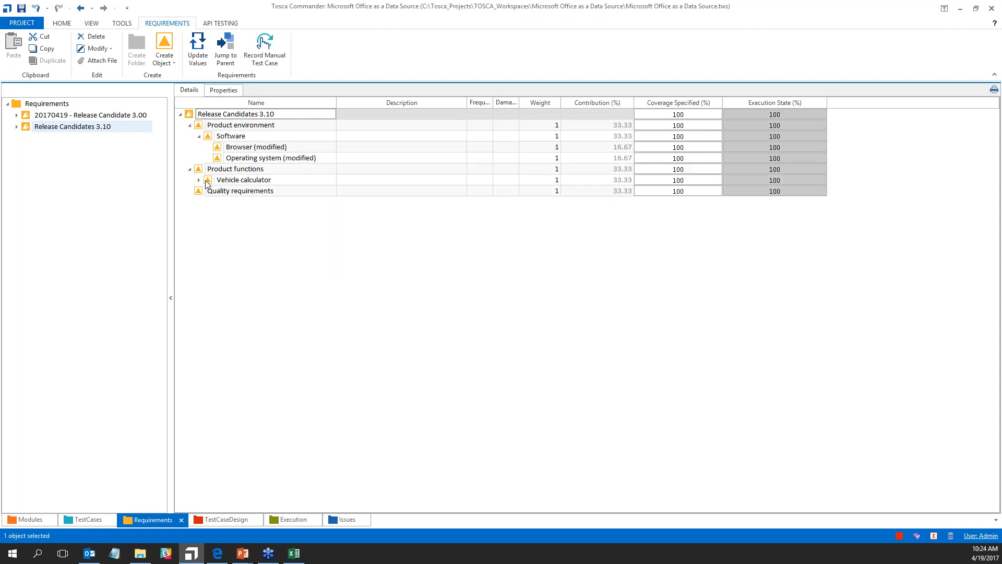
Step: Expand Vehicle calculator and compare the Release Candidates 3.10 requirement set with 20170419 - Release Candidate 3.00, checking its clipboard import command
left_click(199, 180)
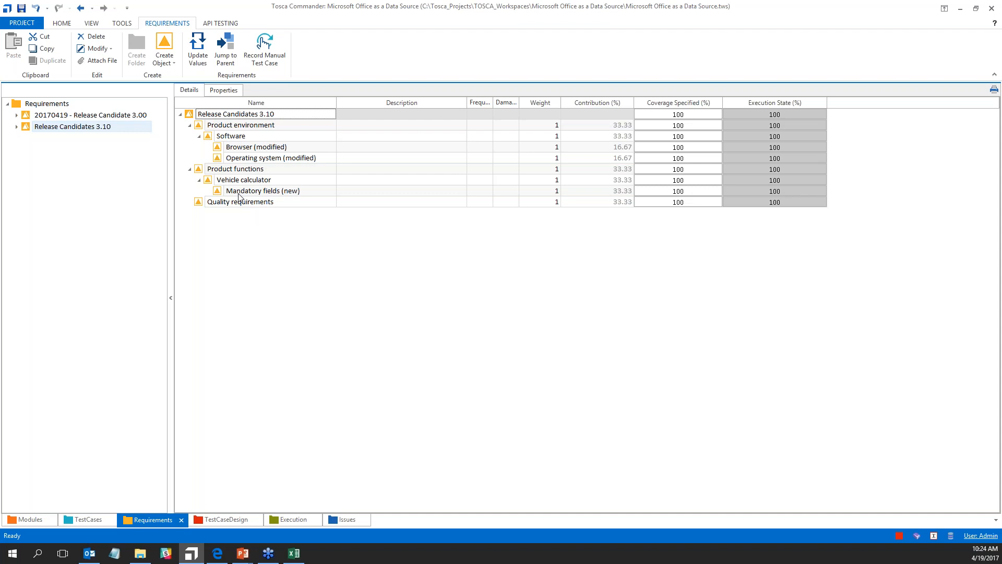
left_click(16, 126)
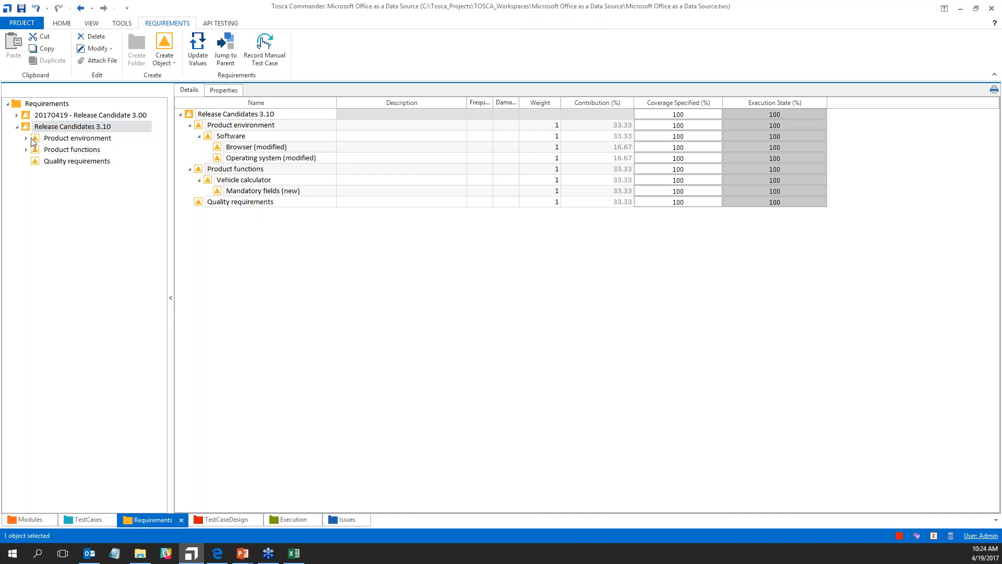
left_click(54, 127)
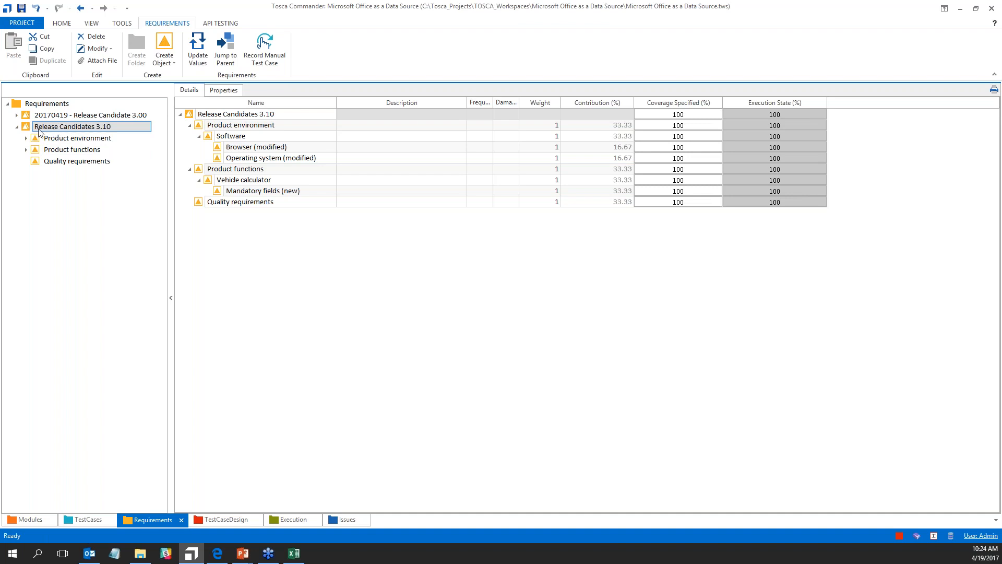
left_click(16, 115)
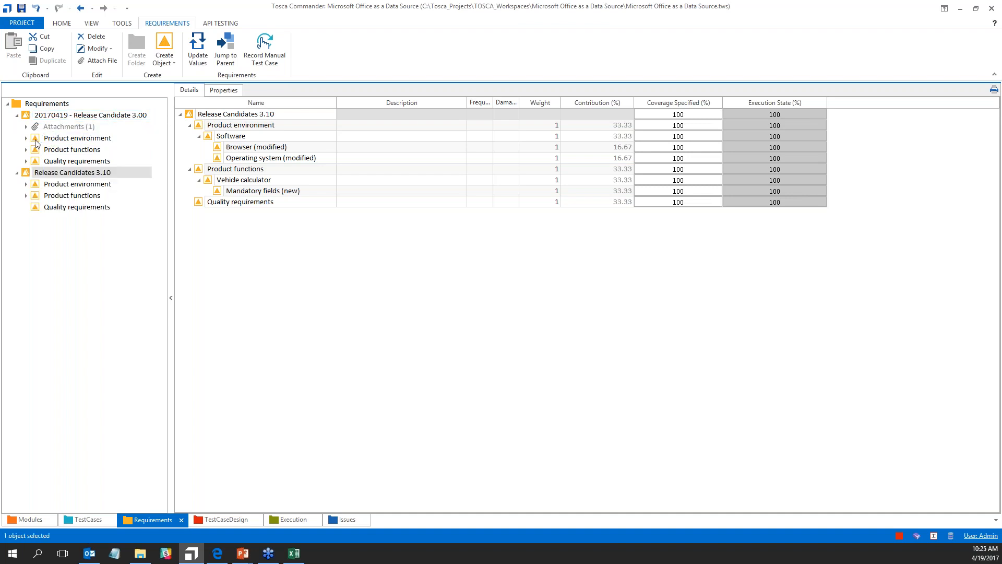
mouse_move(35, 143)
left_click(17, 115)
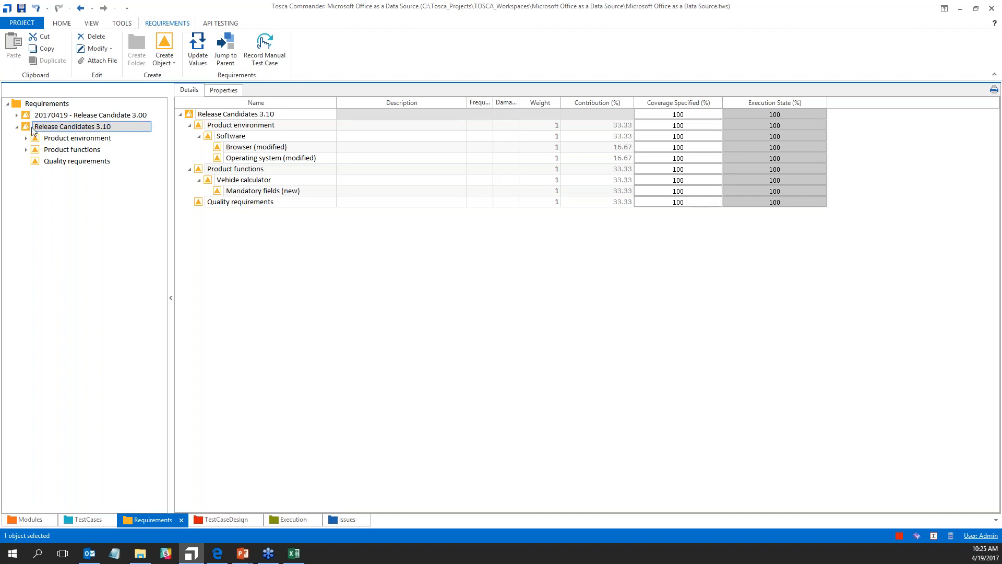
right_click(34, 132)
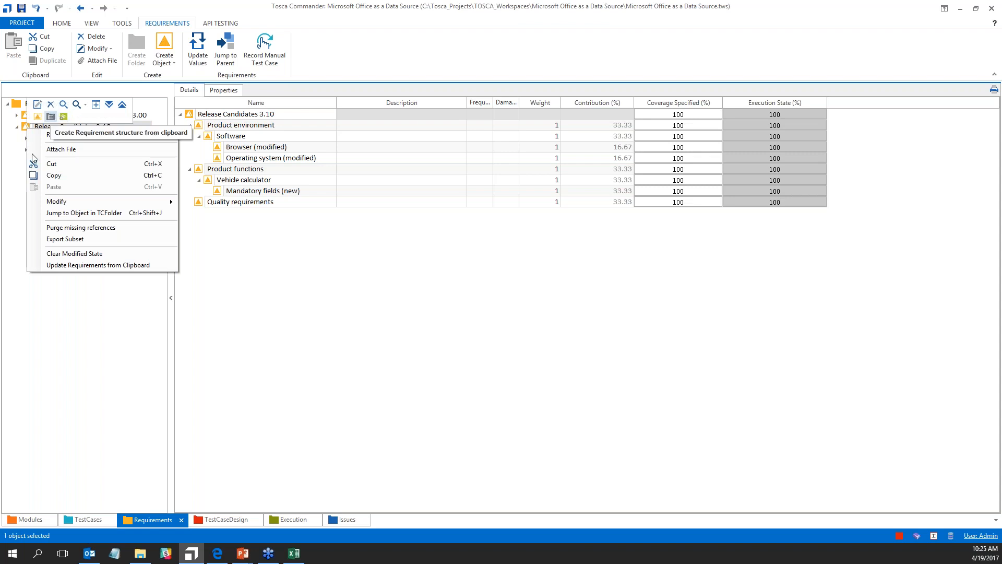
left_click(7, 172)
left_click(17, 126)
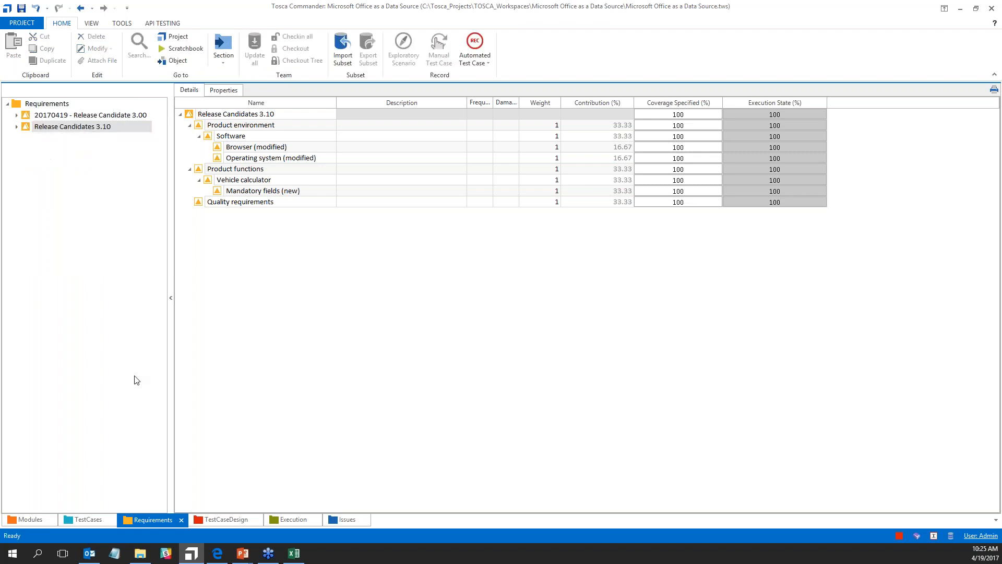
Step: Copy cells A2:D10, including the requirement set name, from Excel Requirements.xlsx in Excel
left_click(295, 554)
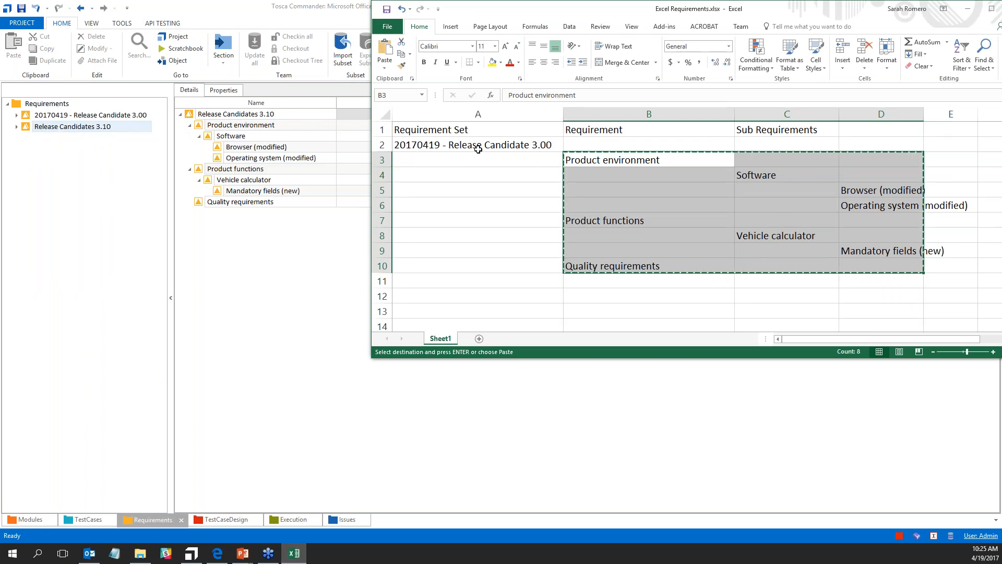
left_click_drag(454, 143, 868, 264)
right_click(748, 251)
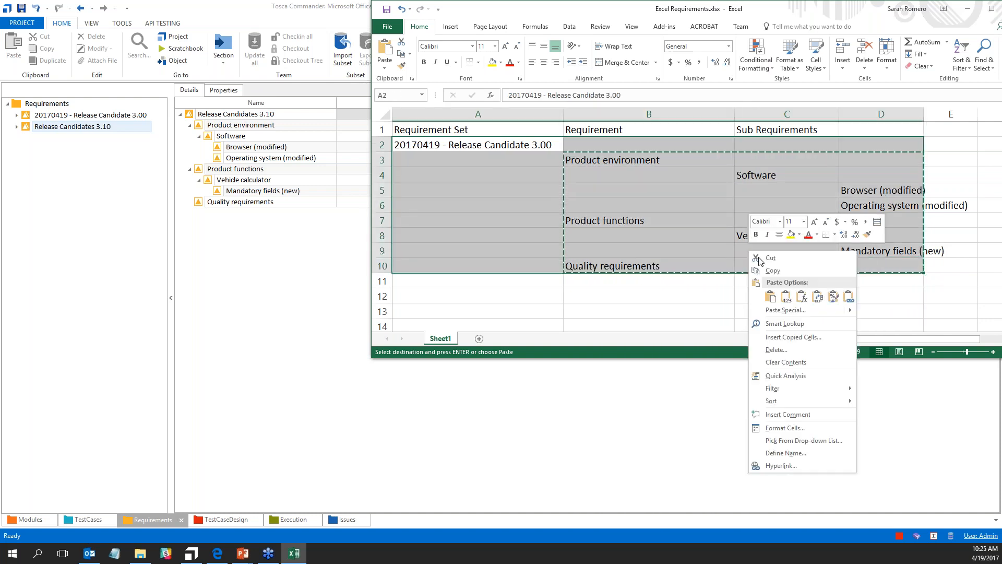
left_click(768, 271)
Step: Create a folder structure from the copied cells under the Requirements folder in Tosca Commander
left_click(46, 214)
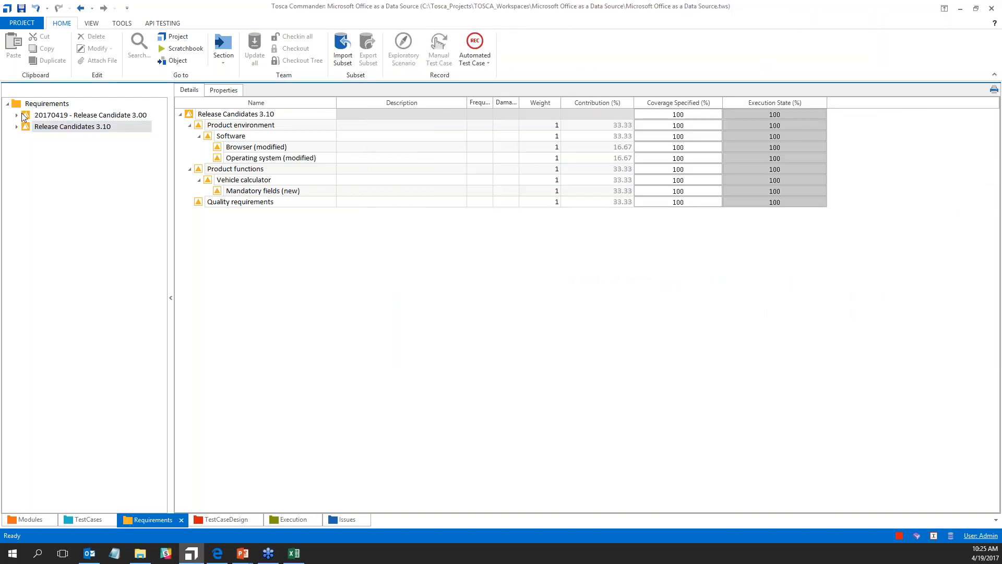
left_click(8, 104)
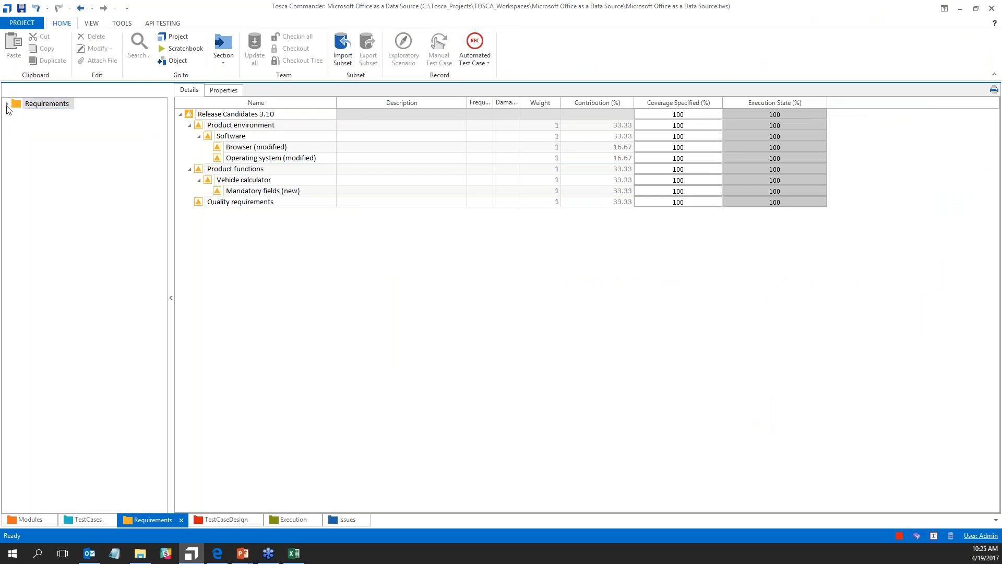
left_click(8, 105)
right_click(21, 109)
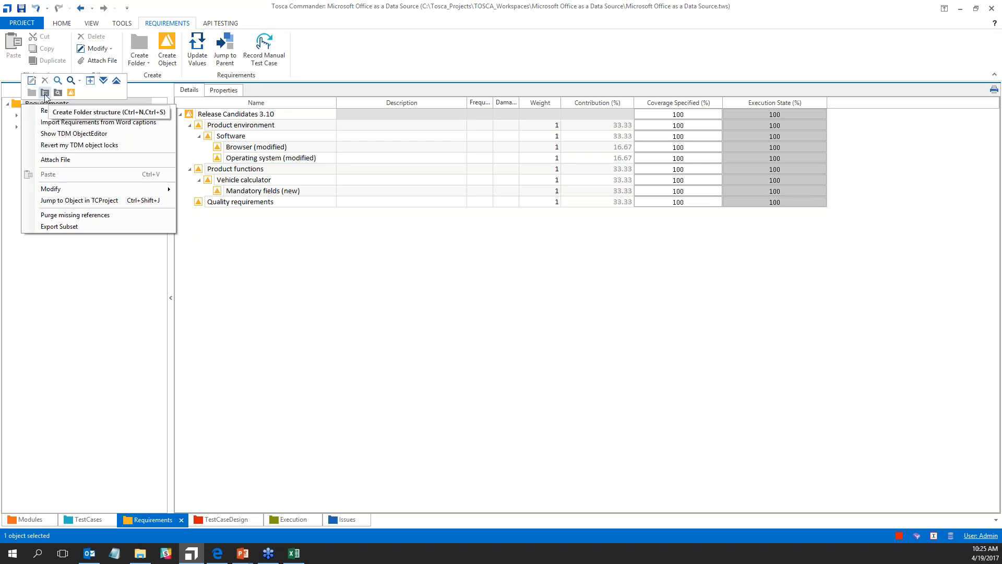
left_click(45, 94)
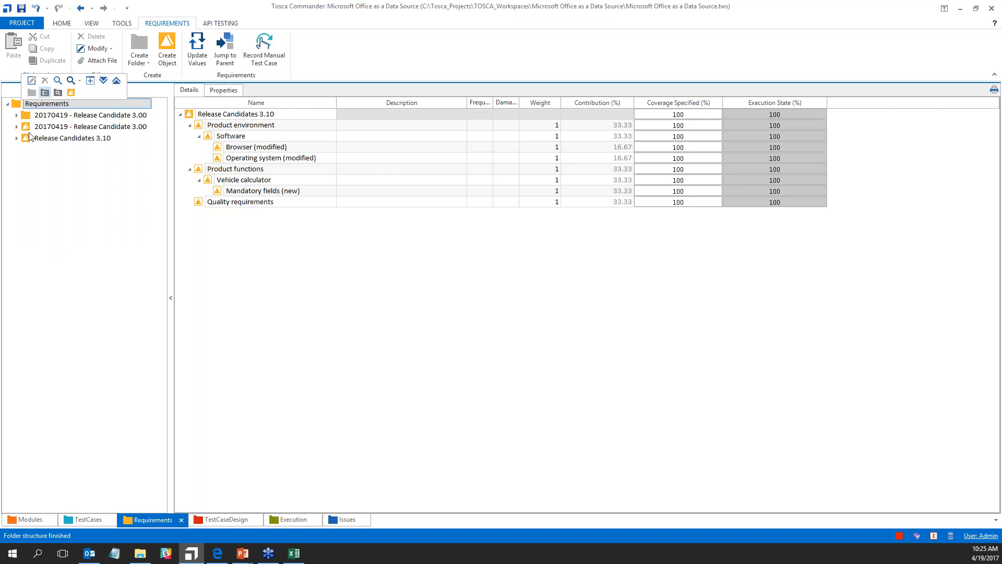
Step: Examine the subfolder hierarchy of the 20170419 - Release Candidate 3.00 folder under Requirements, including Product environment and Product functions
left_click(17, 114)
left_click(27, 126)
left_click(25, 149)
left_click(35, 137)
left_click(94, 150)
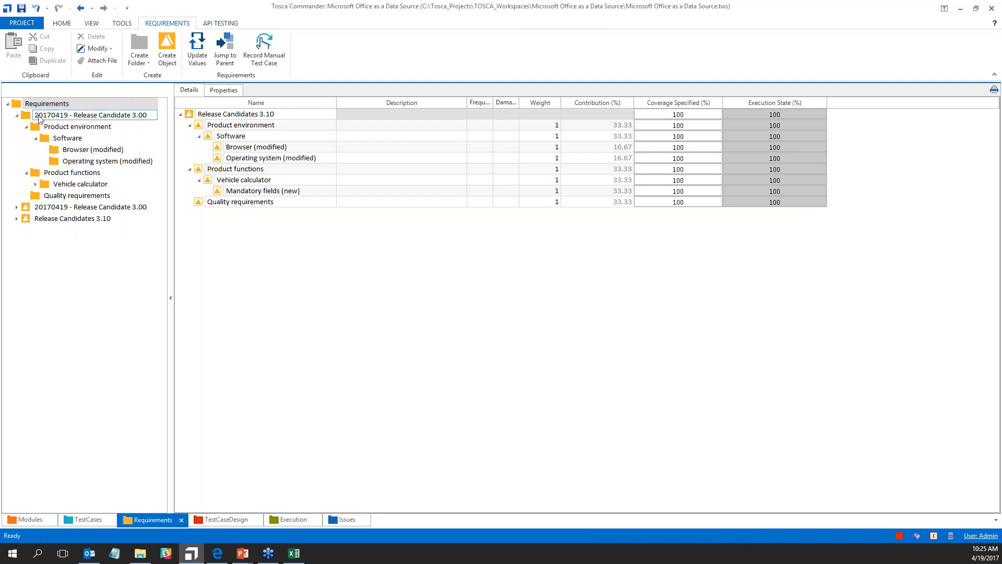
left_click(16, 115)
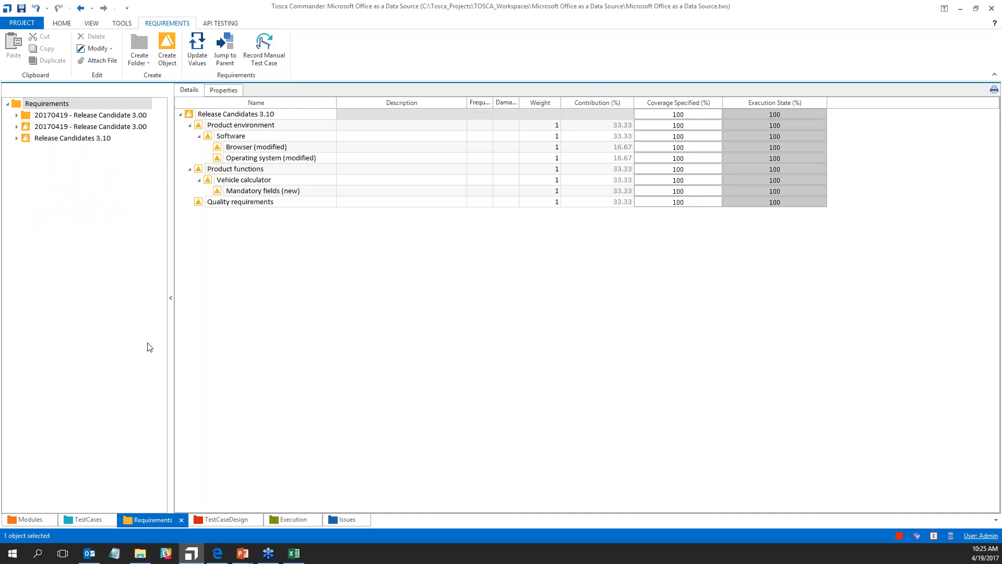
left_click(222, 519)
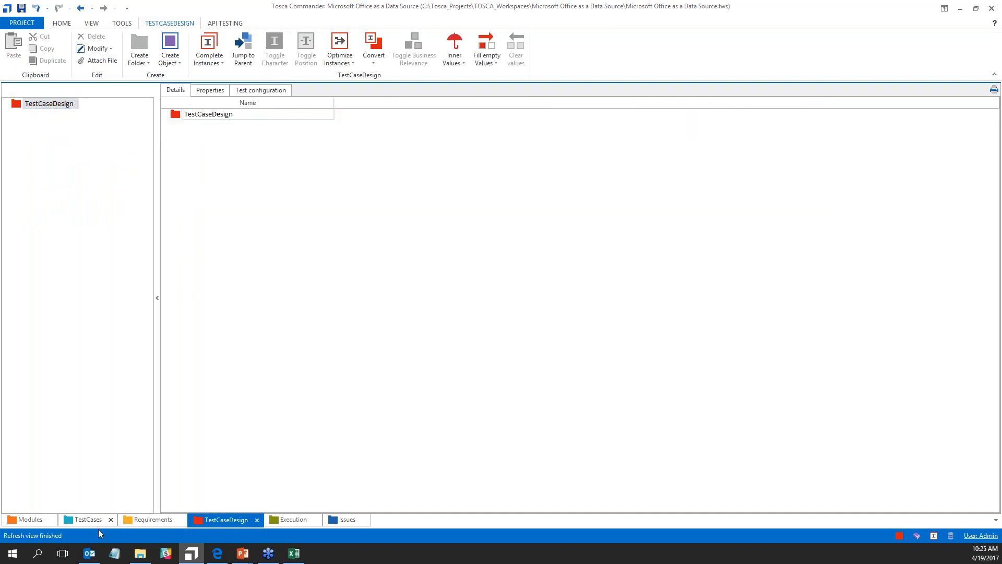
left_click(161, 521)
left_click(16, 115)
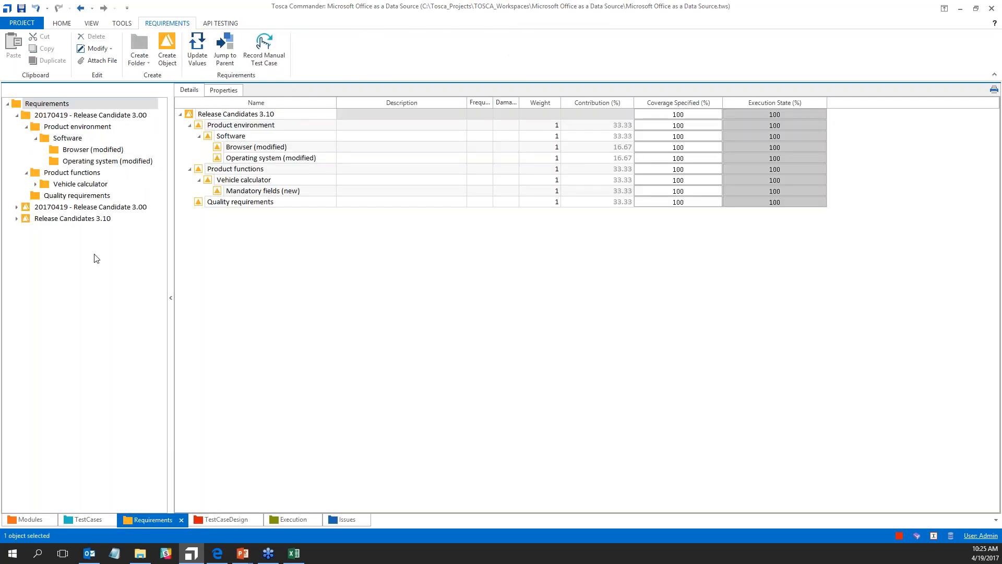
Step: Create the copied folder structure under TestCaseDesign and expand its Product environment, Software and Product functions folders
left_click(208, 519)
left_click(46, 107)
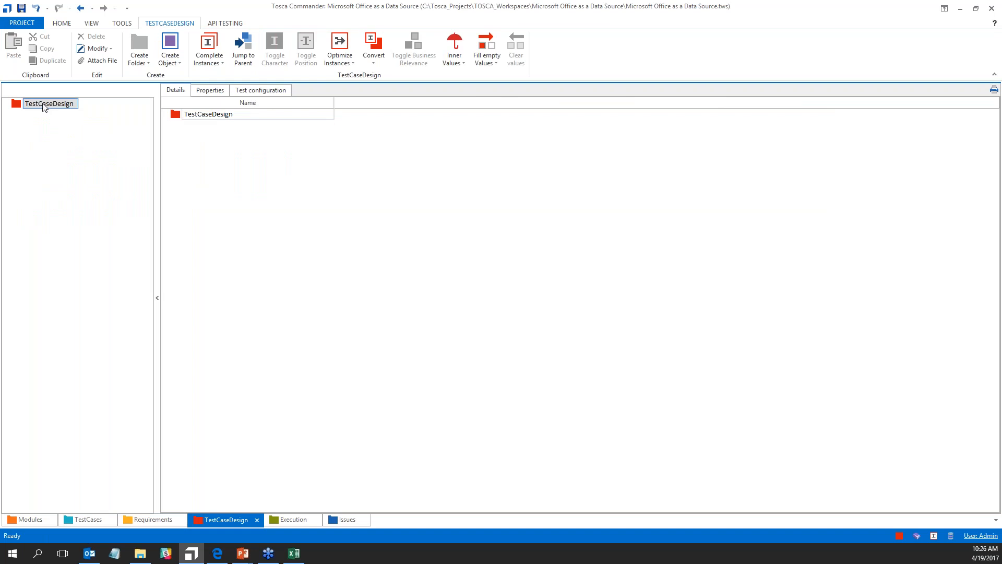
right_click(45, 106)
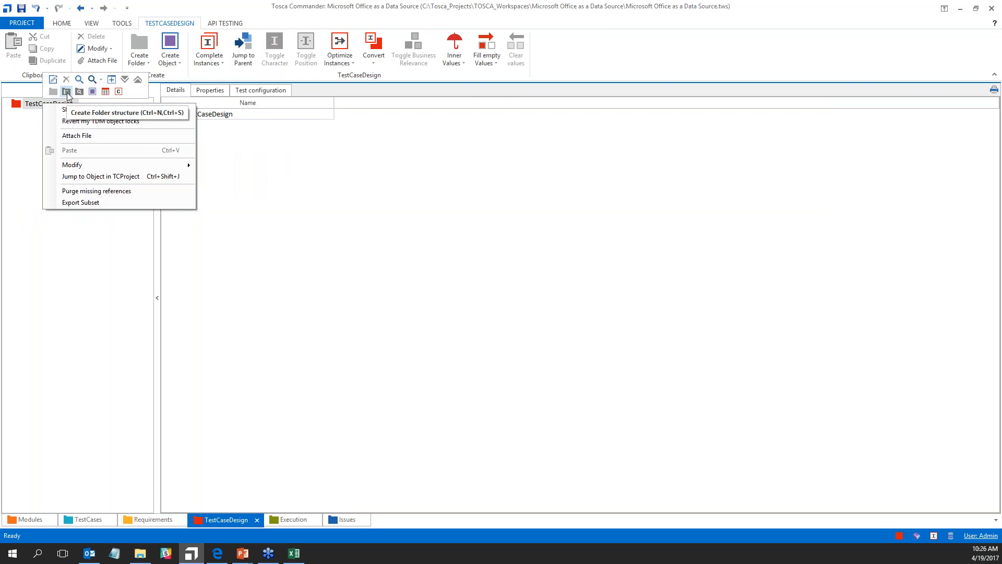
left_click(66, 92)
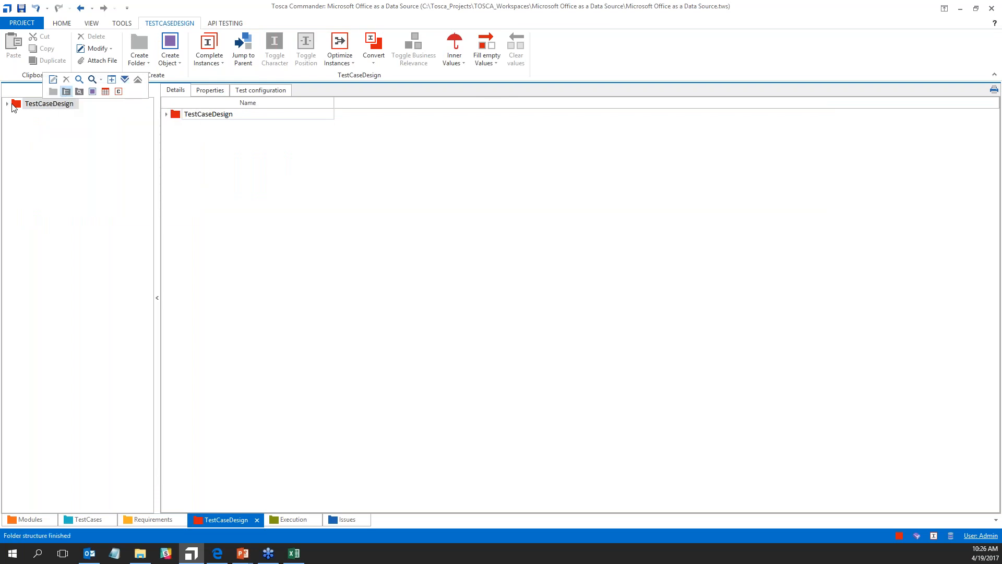
left_click(166, 113)
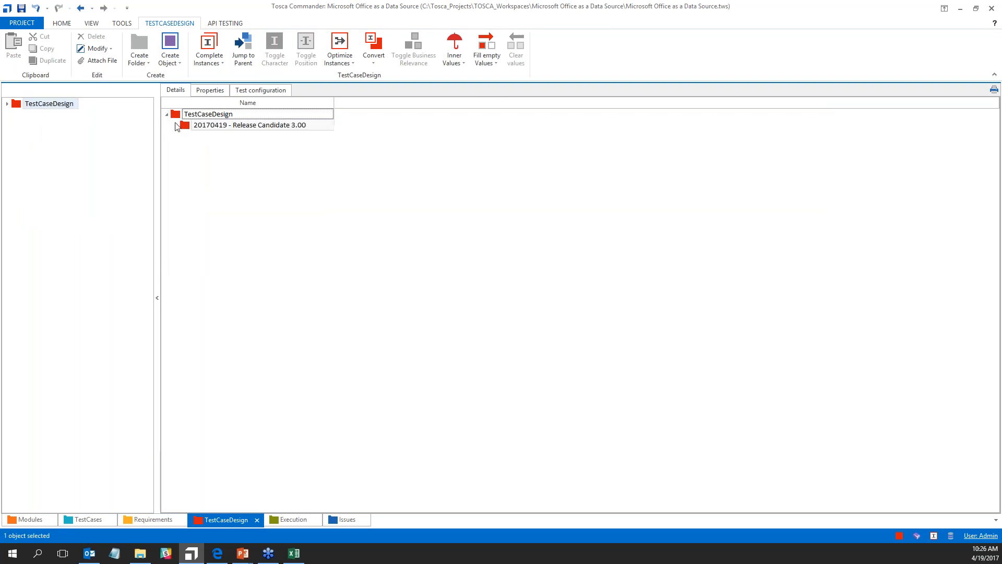
left_click(176, 125)
left_click(185, 136)
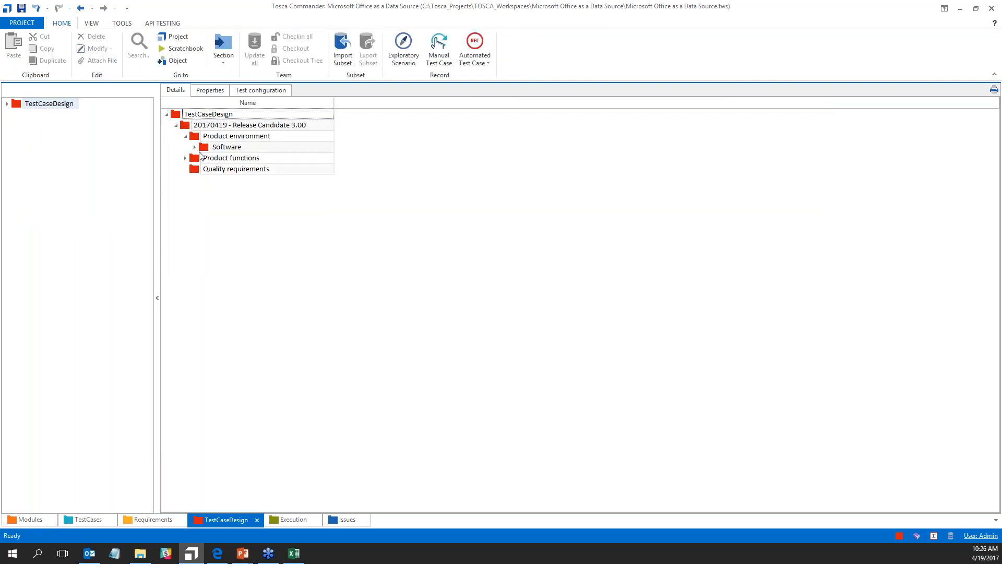
left_click(186, 158)
left_click(194, 147)
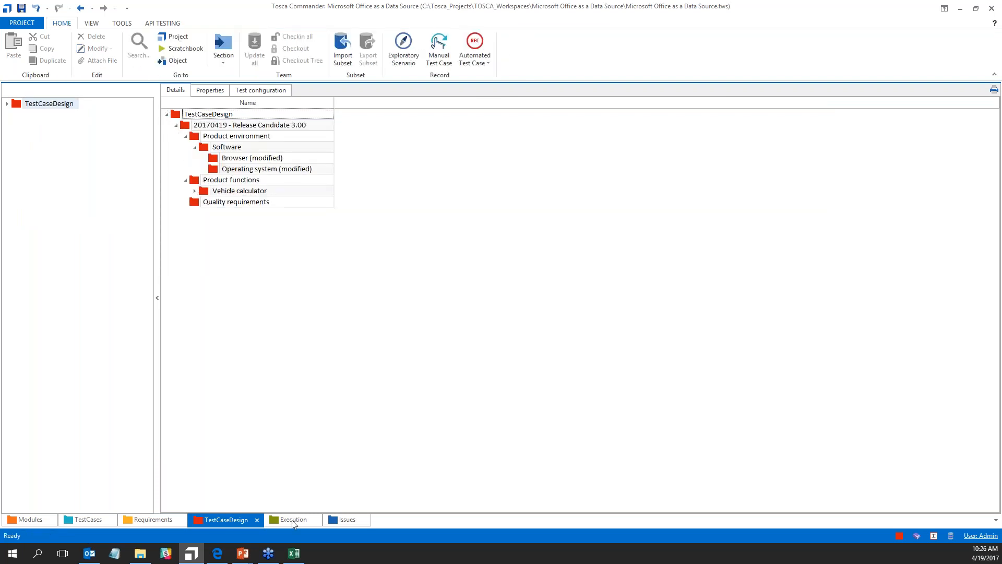
Step: Create the copied folder structure under ExecutionLists in the Execution section and expand it through Product environment
left_click(292, 519)
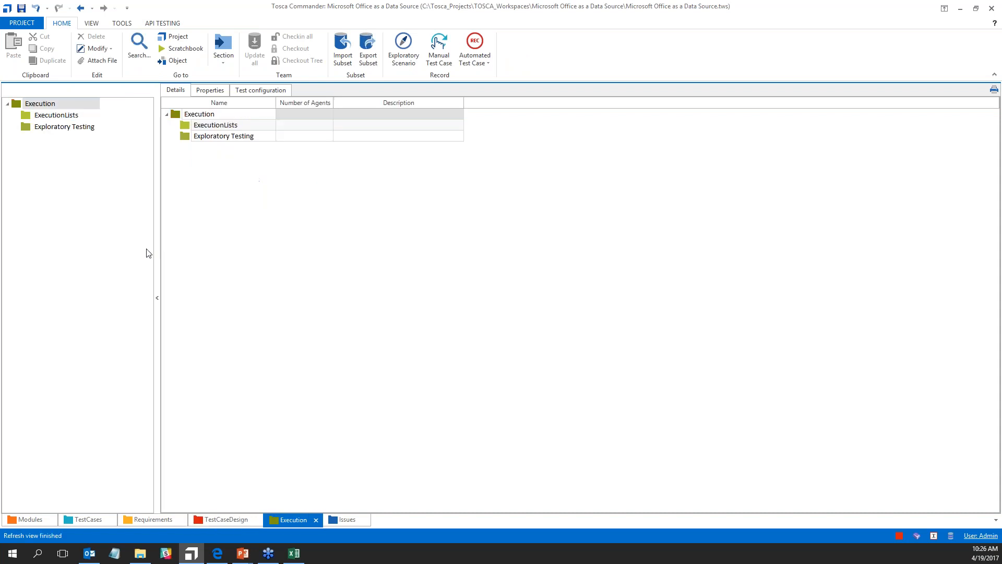
right_click(201, 127)
left_click(180, 130)
left_click(177, 125)
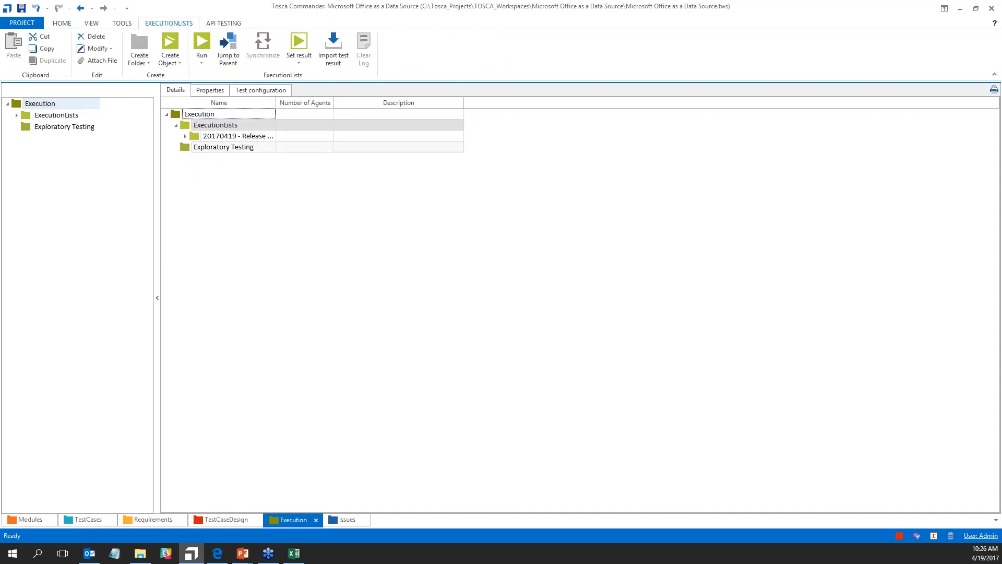
left_click(186, 137)
left_click(194, 147)
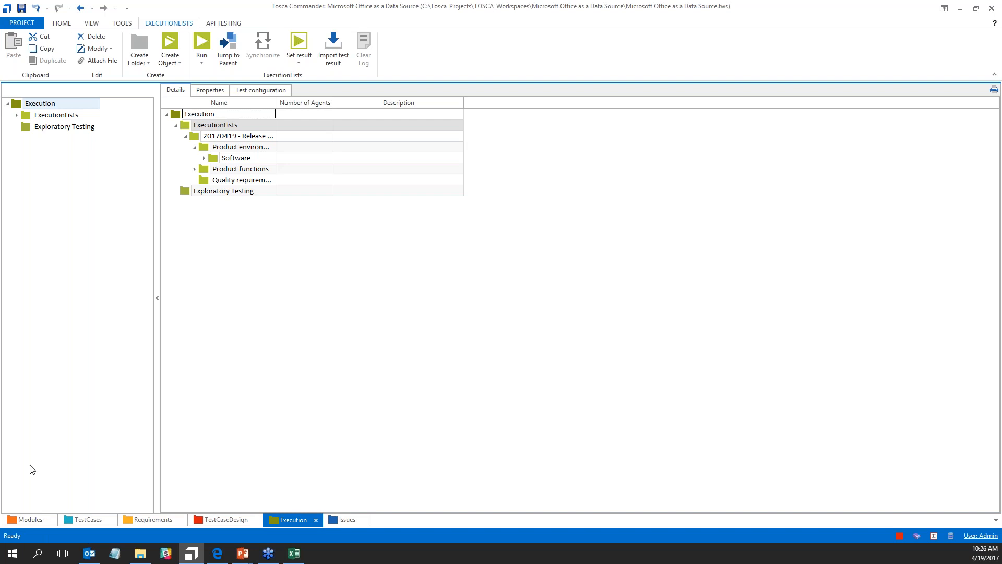
Step: Create the copied folder structure under Modules, then briefly expand and collapse the 20170419 - Release Candidate 3.00 folder
left_click(31, 524)
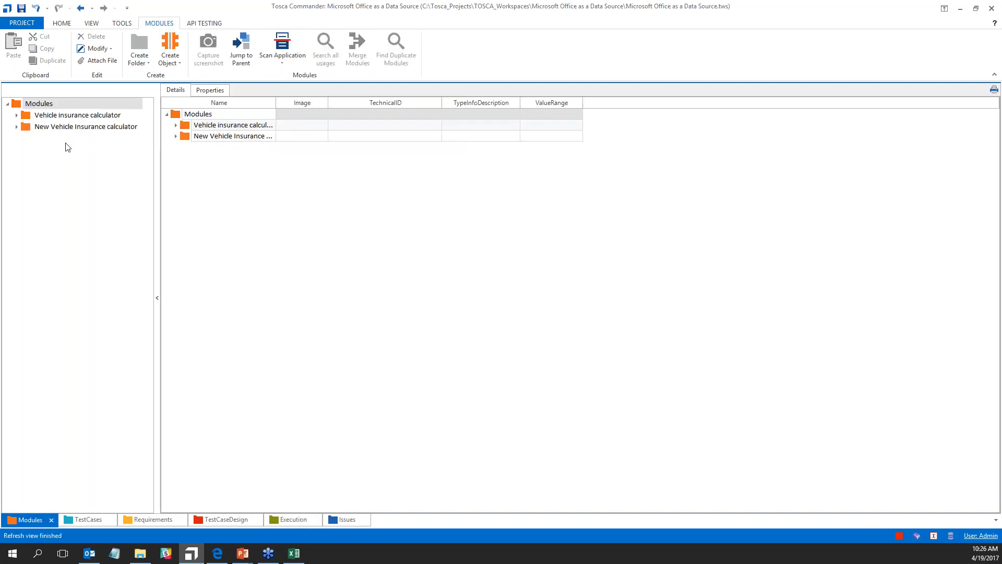
right_click(59, 100)
left_click(84, 90)
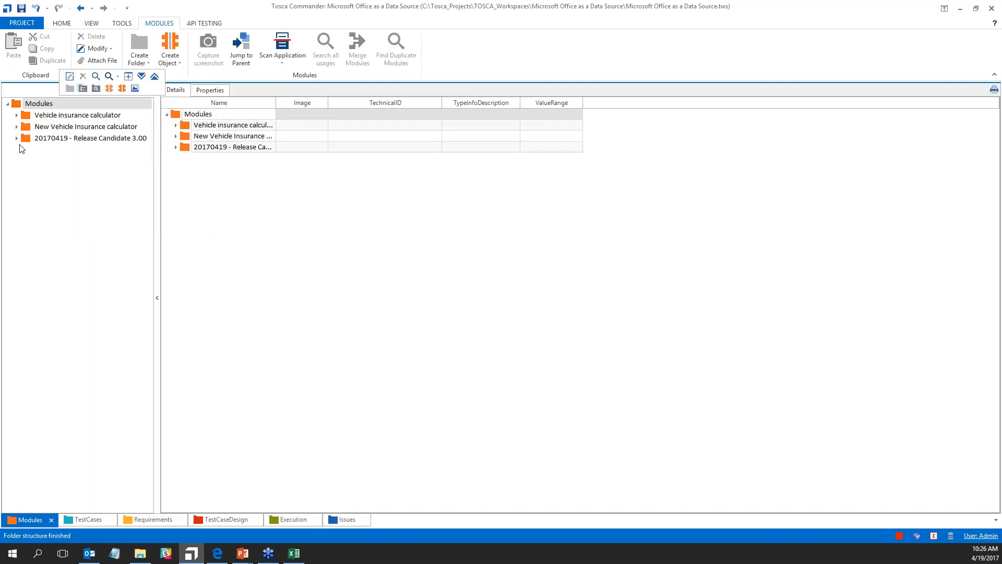
left_click(17, 139)
left_click(26, 149)
left_click(26, 150)
left_click(17, 139)
Step: Review the copied Excel range and compare the structure creation commands offered for the Modules subfolder, Requirements folder and Release Candidates 3.10 set
left_click(295, 551)
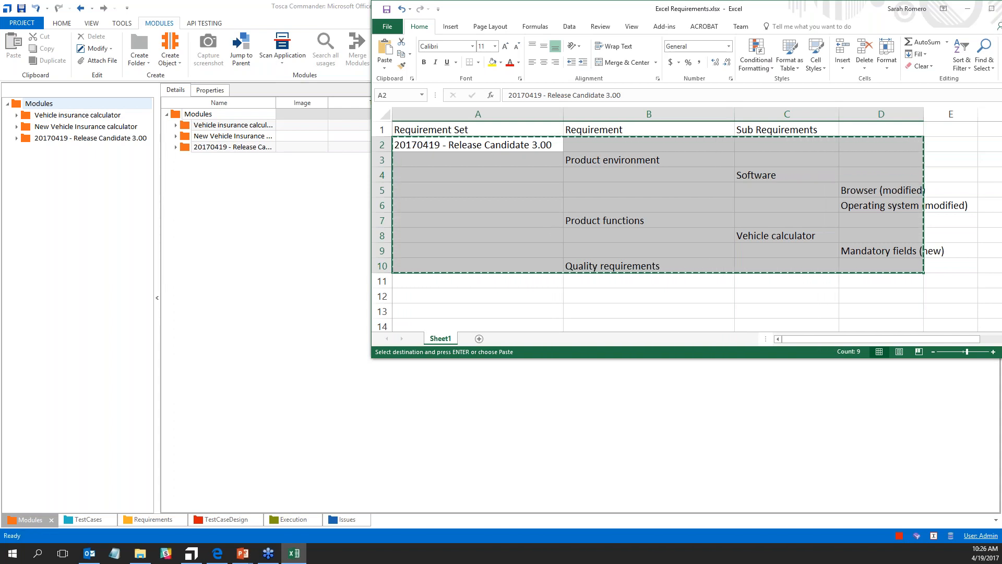
left_click(188, 148)
right_click(188, 149)
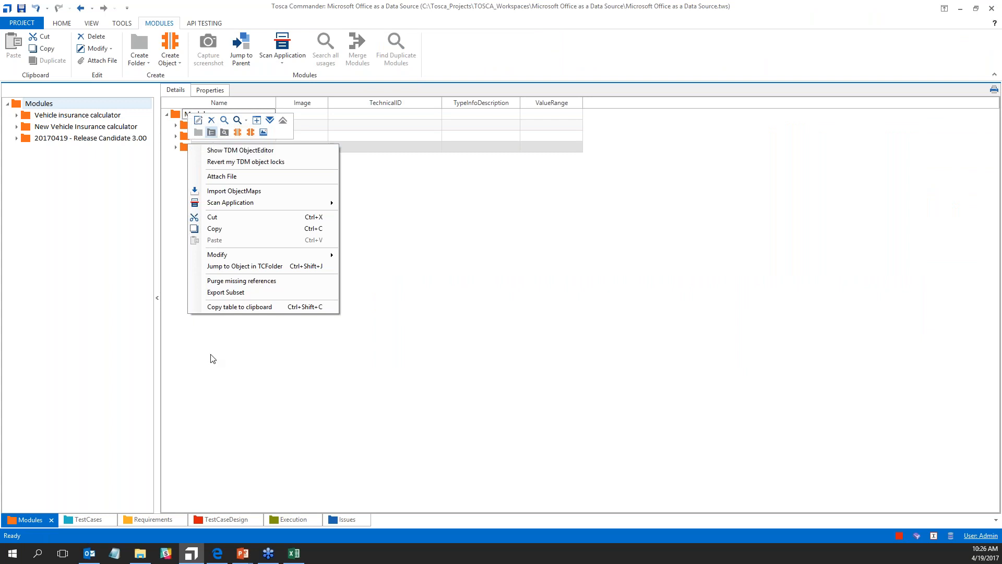
left_click(140, 519)
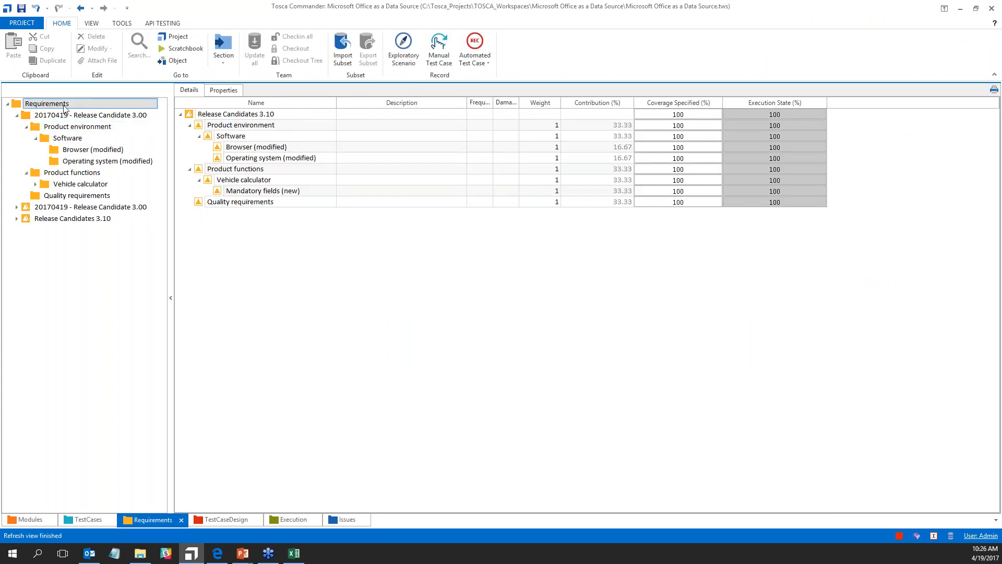
right_click(64, 107)
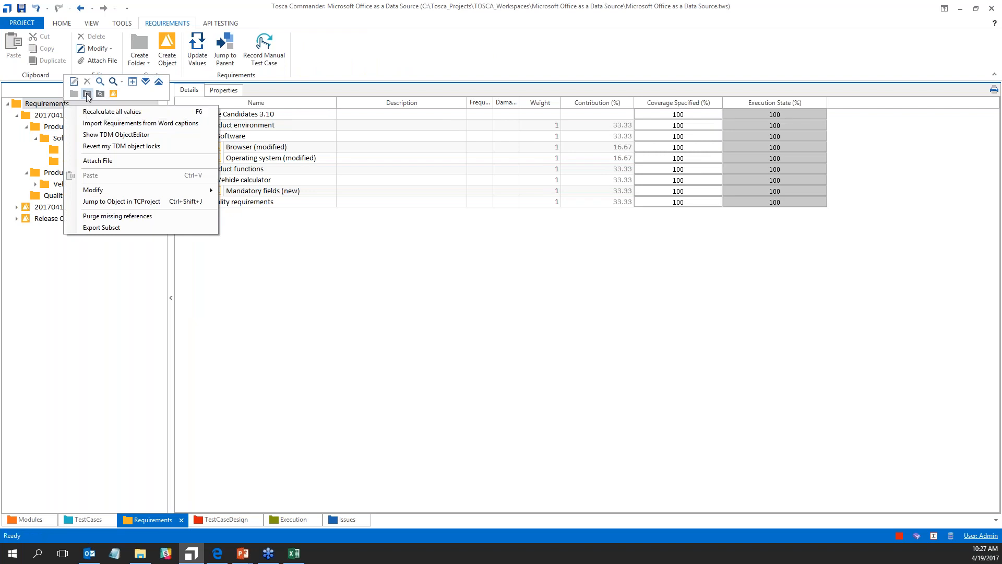
left_click(56, 218)
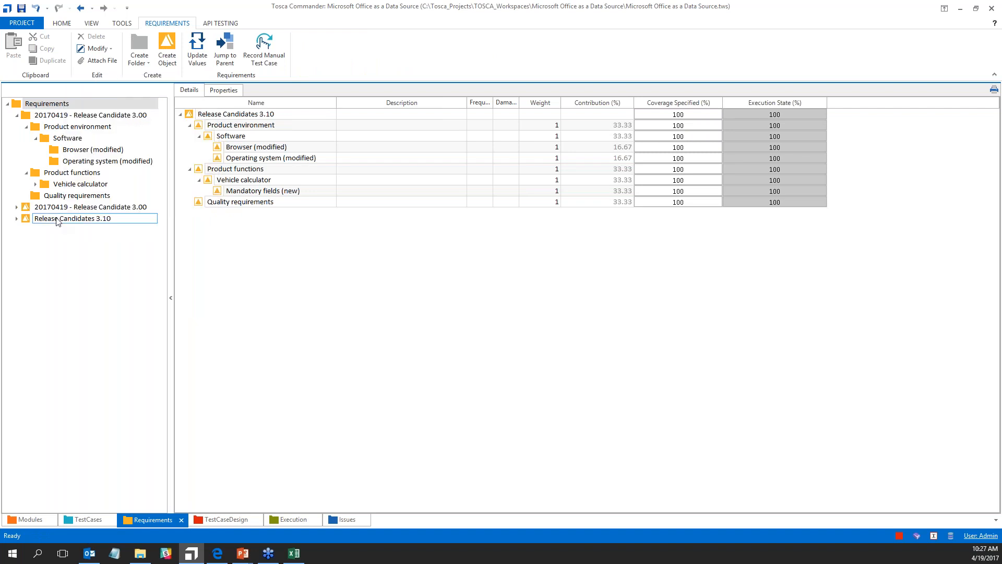
right_click(56, 218)
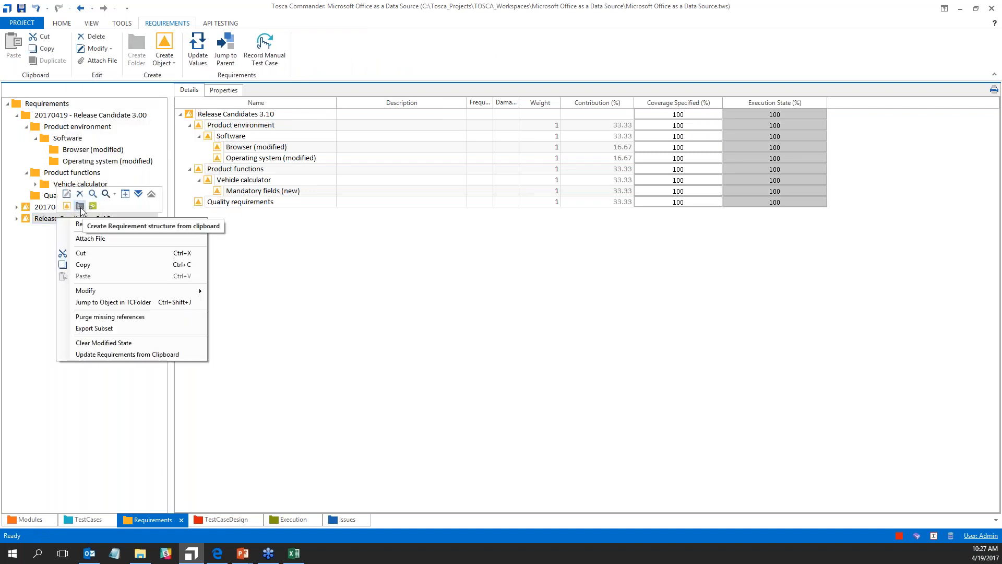
left_click(50, 235)
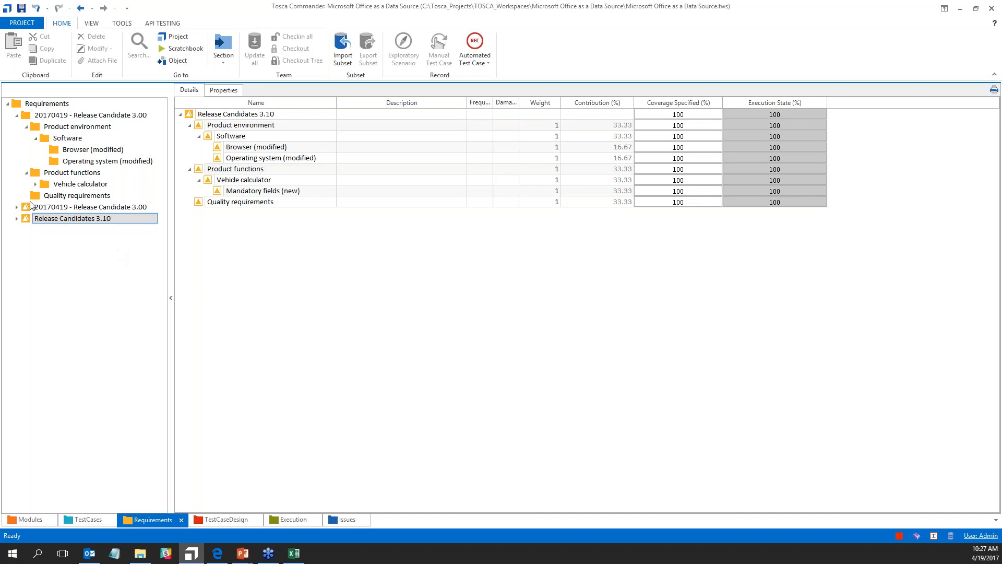
Step: Collapse the 20170419 - Release Candidate 3.00 folder structure in Requirements and in TestCaseDesign
left_click(26, 172)
left_click(35, 137)
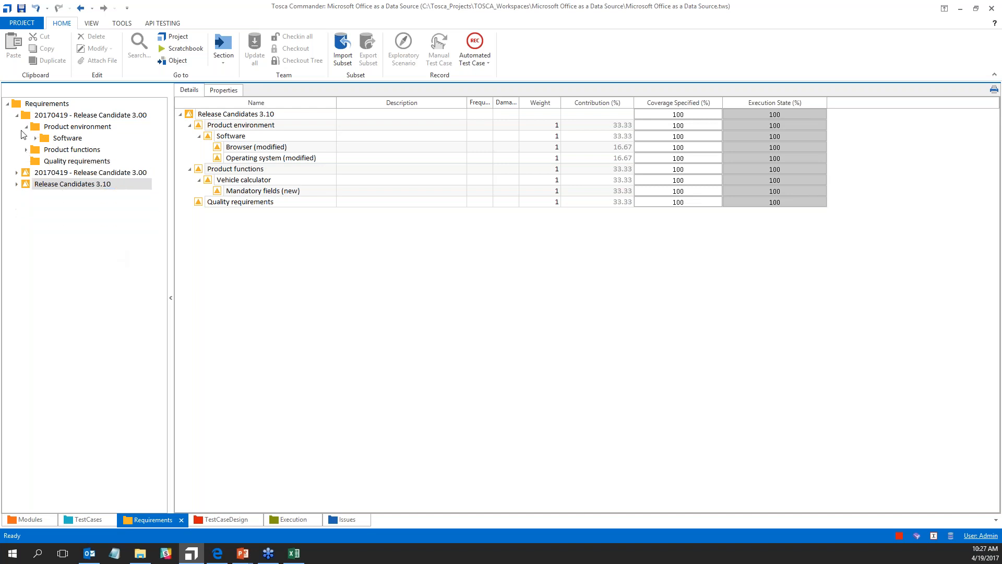
left_click(26, 126)
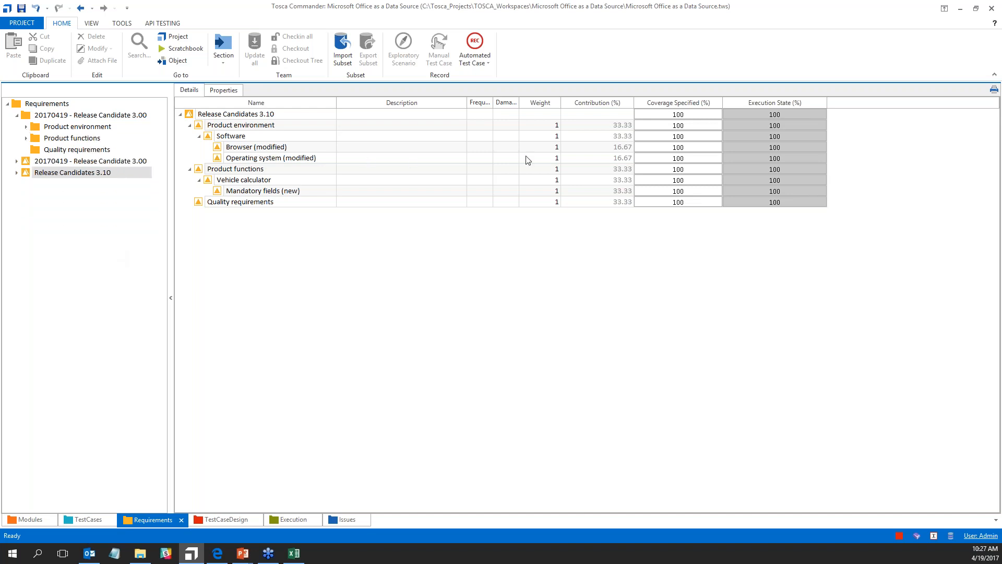
left_click(16, 116)
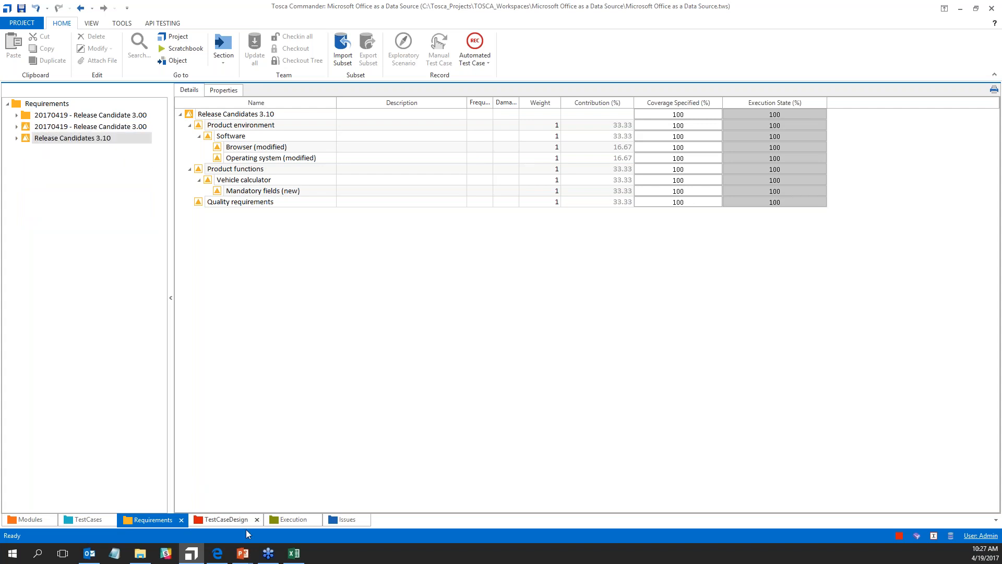
left_click(225, 519)
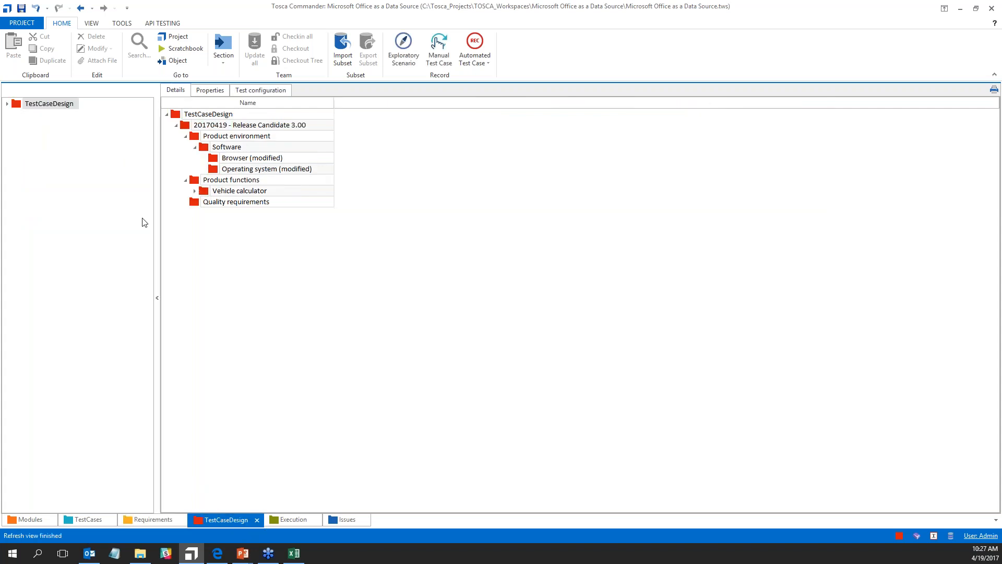
left_click(175, 126)
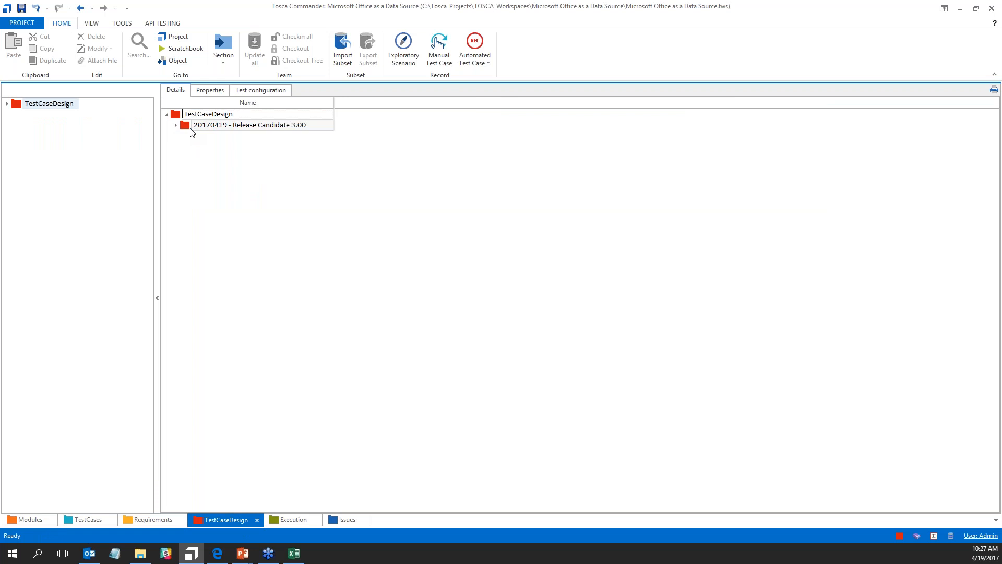
Step: Switch to Excel and close Excel Requirements.xlsx without saving the changes
left_click(297, 557)
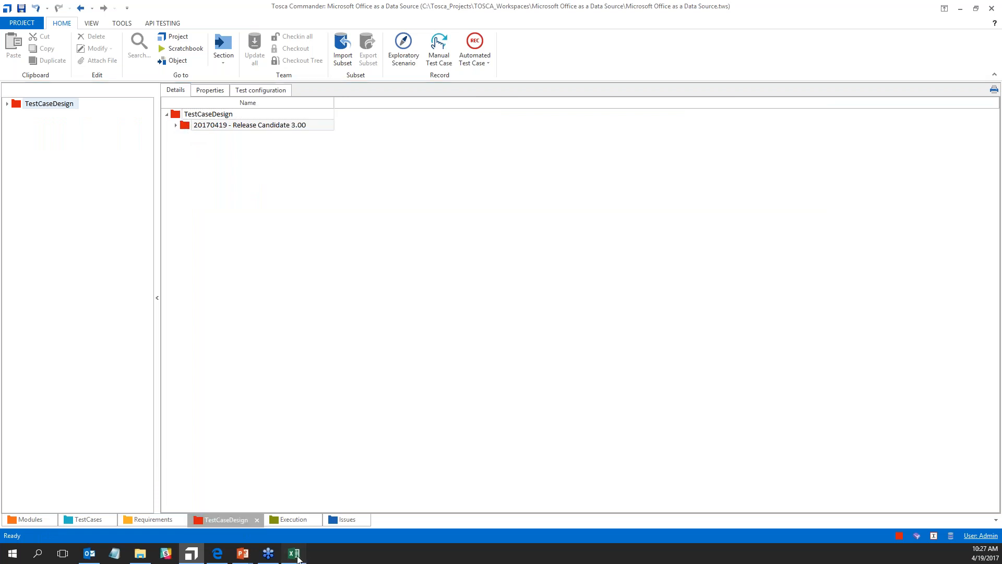
left_click_drag(750, 12, 639, 33)
left_click(903, 29)
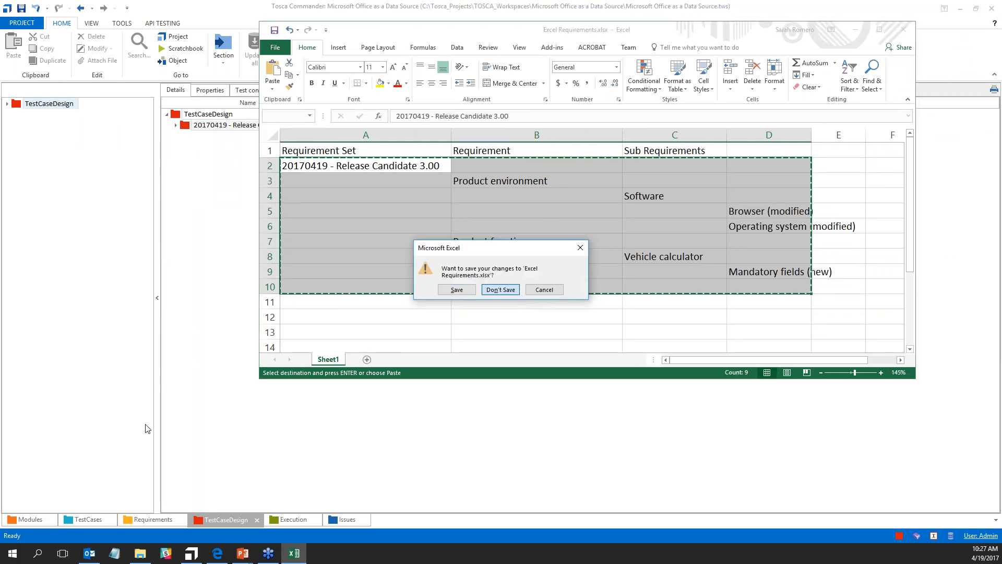
key("Return")
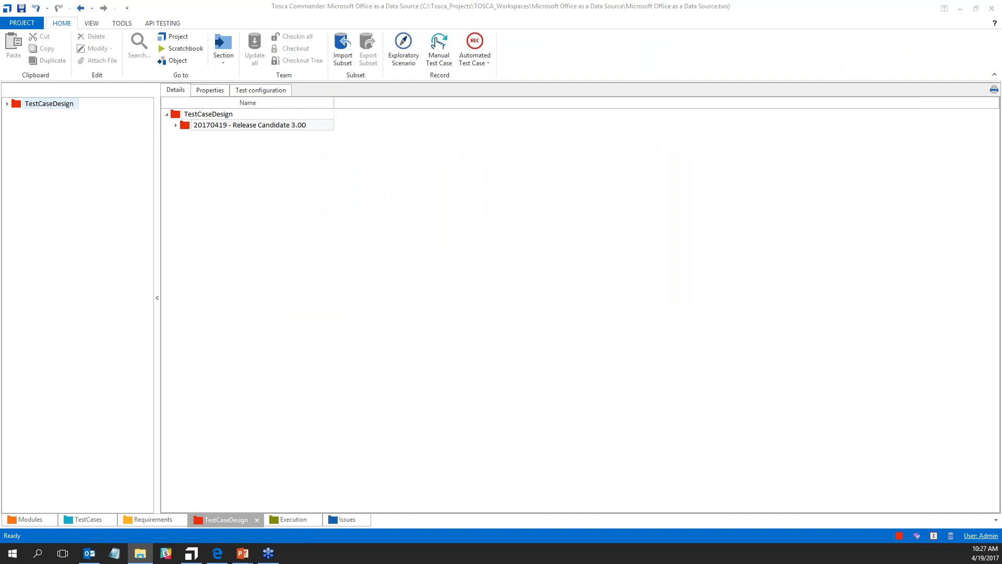
Step: Open the SampleAppTCD.xls workbook, widen its window, and glance at the Automobile Germany sheet before returning to Automobile Austria
left_click_drag(301, 529, 301, 507)
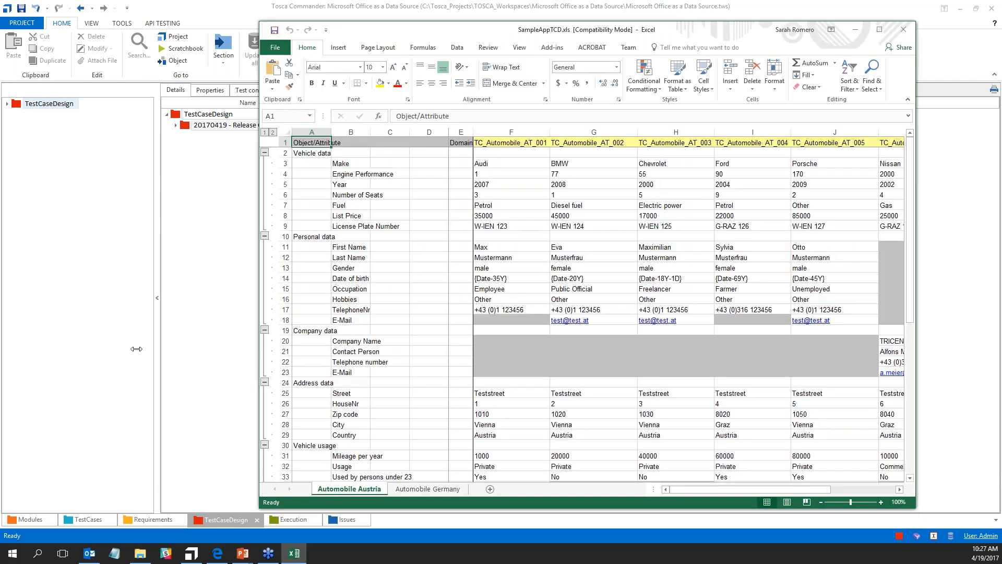
left_click_drag(136, 348, 125, 348)
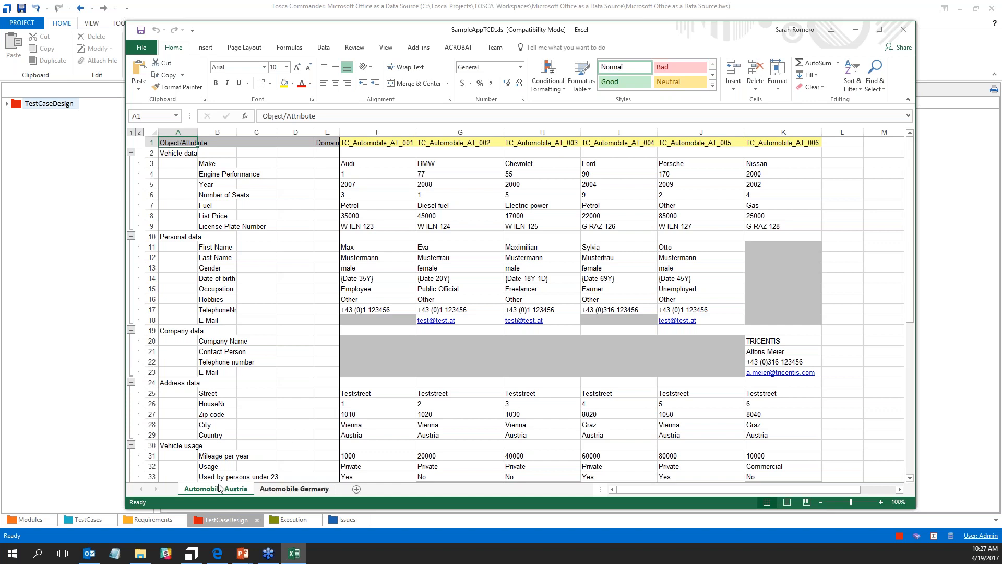
left_click(295, 489)
left_click(209, 489)
Step: Examine the Object/Attribute hierarchy laid out in columns A to D of the Automobile Austria sheet
left_click_drag(185, 141, 178, 278)
left_click_drag(219, 142, 223, 288)
left_click_drag(270, 142, 264, 319)
left_click_drag(307, 155, 301, 319)
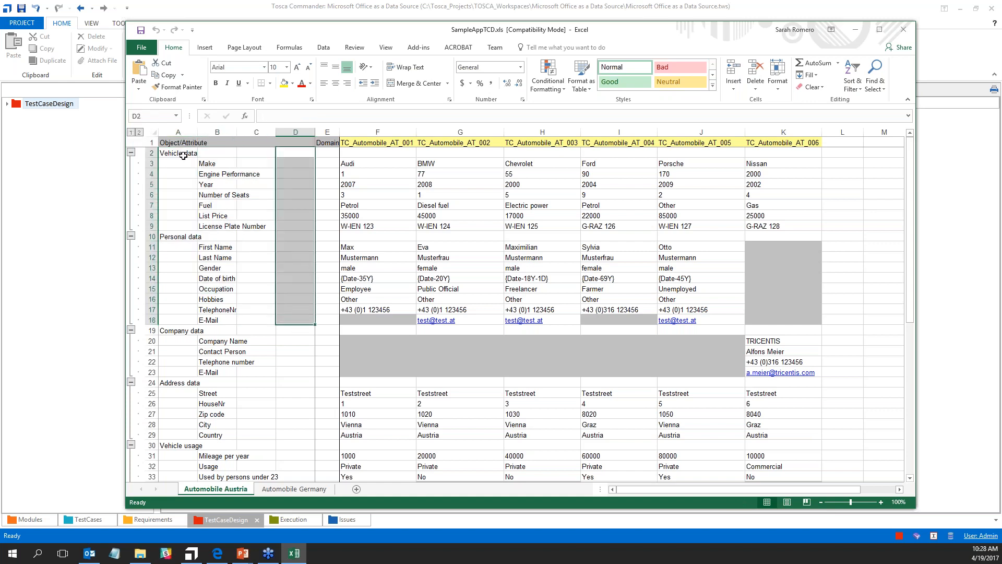
left_click_drag(178, 141, 298, 140)
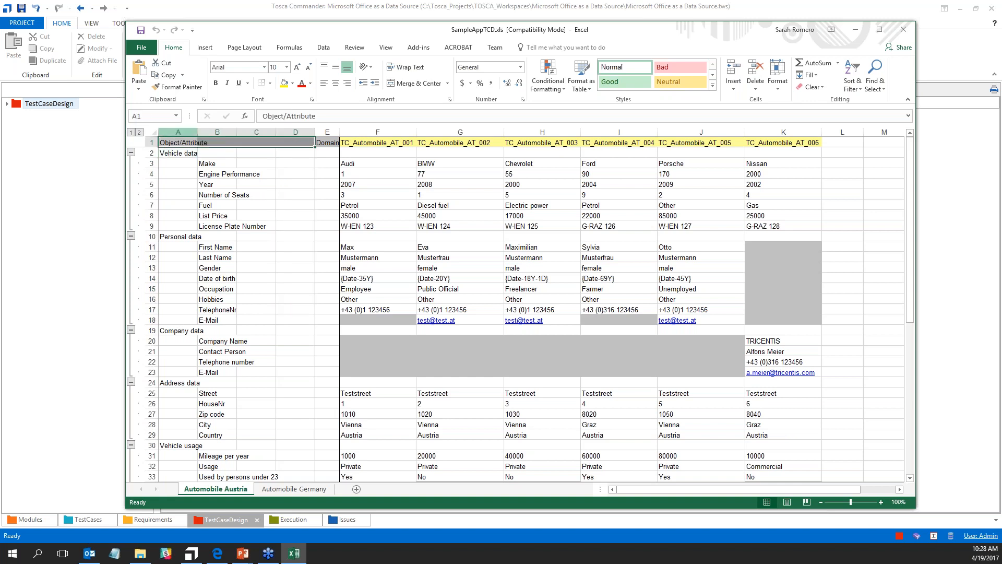
left_click_drag(178, 153, 179, 362)
left_click_drag(226, 152, 228, 352)
left_click_drag(253, 165, 265, 351)
left_click_drag(295, 163, 296, 458)
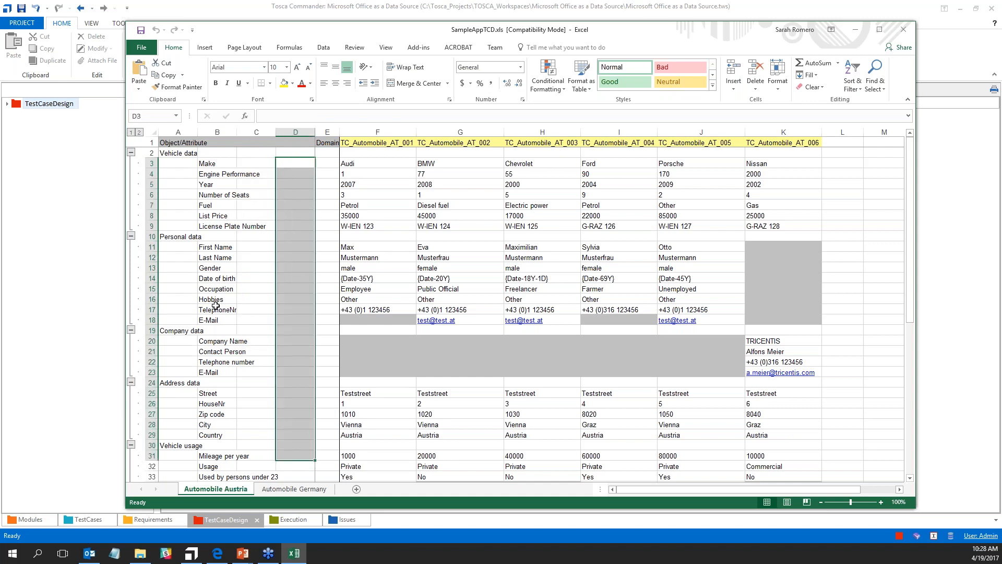
left_click_drag(179, 152, 270, 163)
left_click_drag(183, 174, 272, 207)
Step: Examine the test case columns of the Automobile Austria sheet, following TC_Automobile_AT_001 down to the Premium values
left_click_drag(376, 141, 386, 403)
left_click_drag(474, 141, 495, 383)
left_click_drag(561, 142, 557, 308)
left_click_drag(636, 143, 637, 339)
left_click(363, 164)
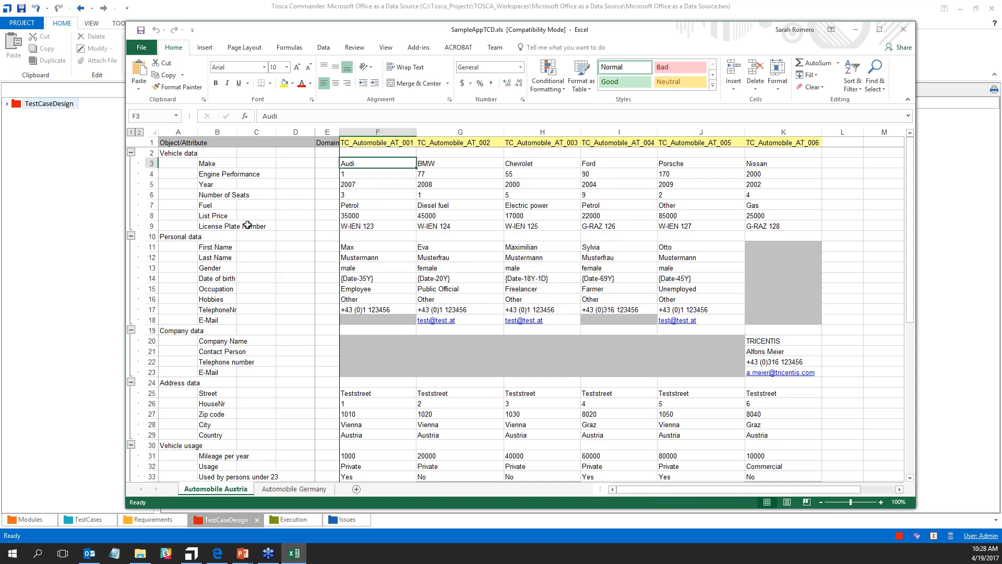
left_click_drag(388, 144, 377, 394)
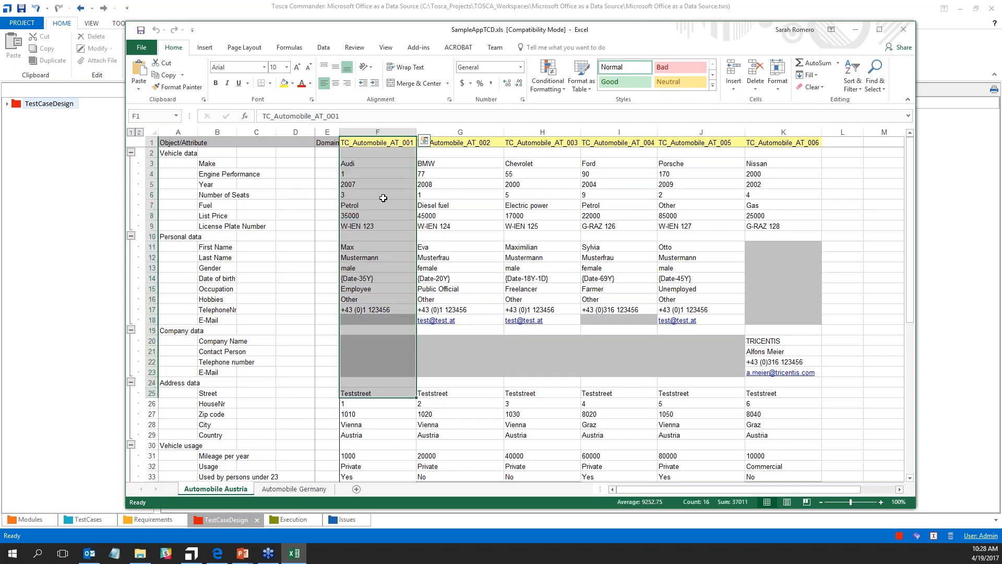
left_click_drag(387, 143, 387, 447)
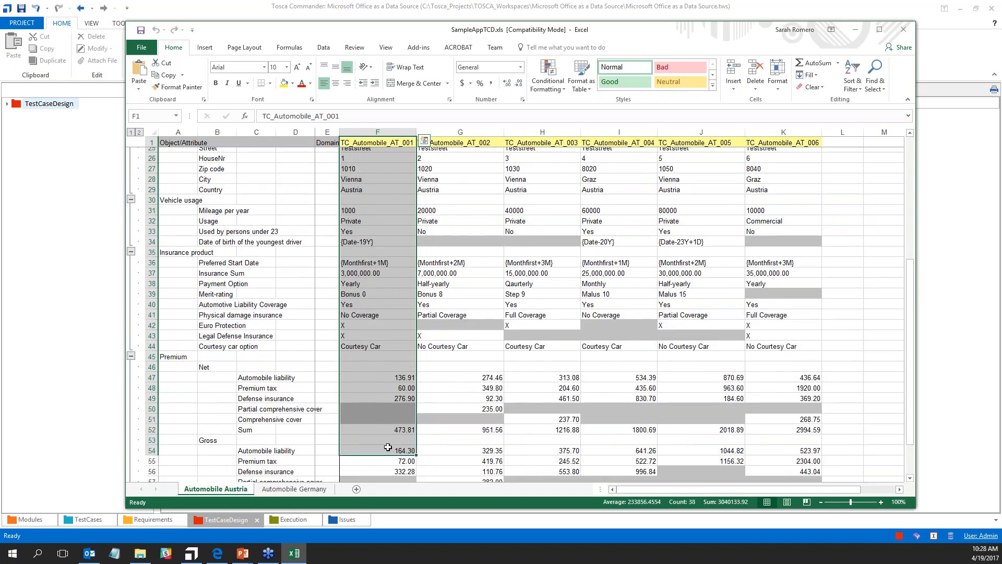
scroll(388, 446, "up", 8)
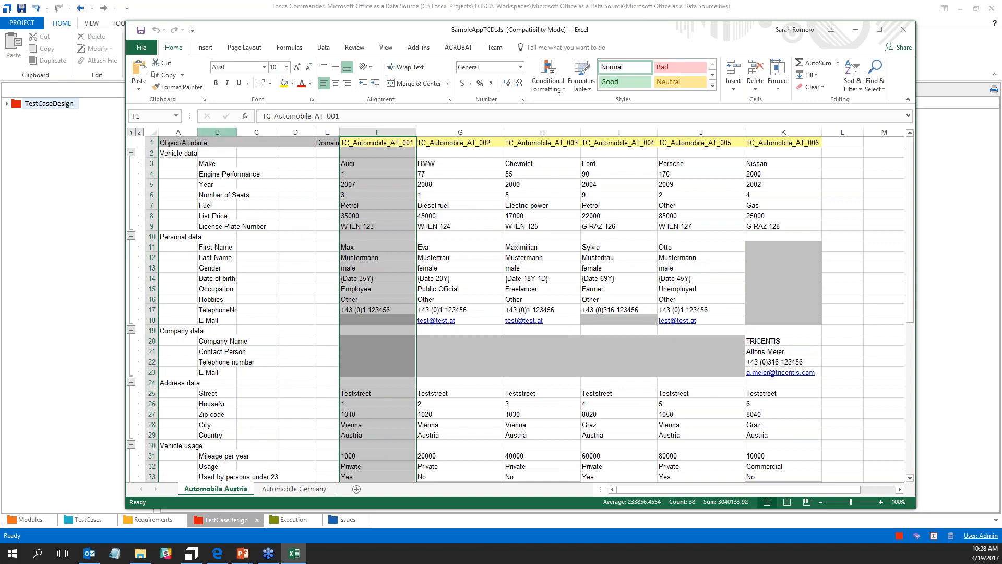
left_click(190, 142)
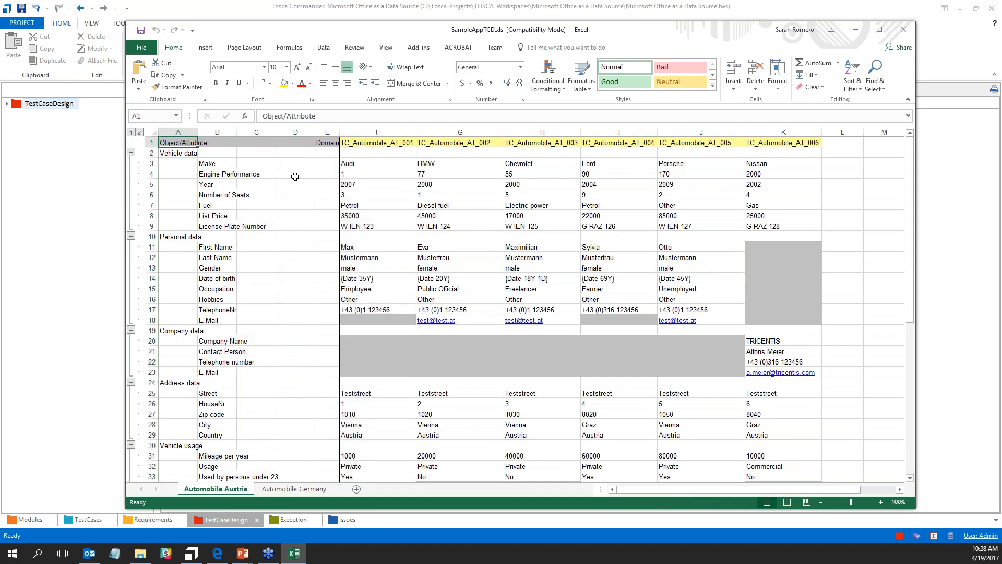
Step: Add a new sheet to the workbook and enter Test Case 1 in A1 and data point 1 in B1
left_click(356, 488)
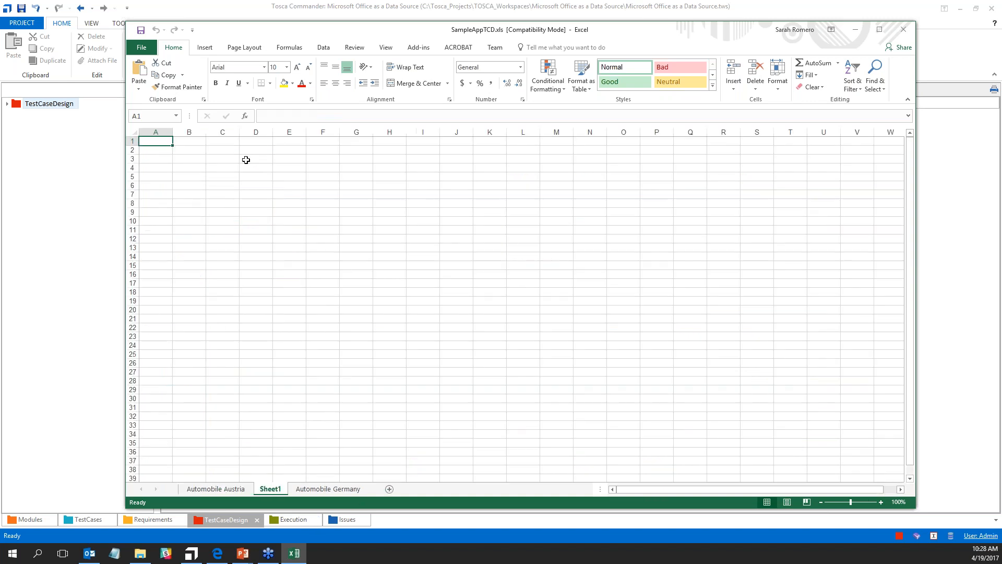
type("Test Case 1+")
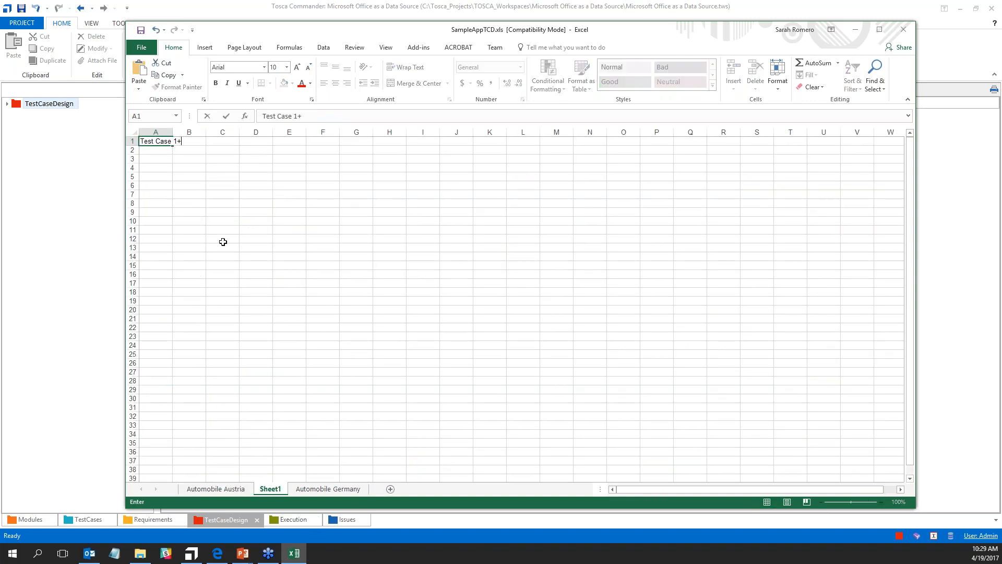
key("Return")
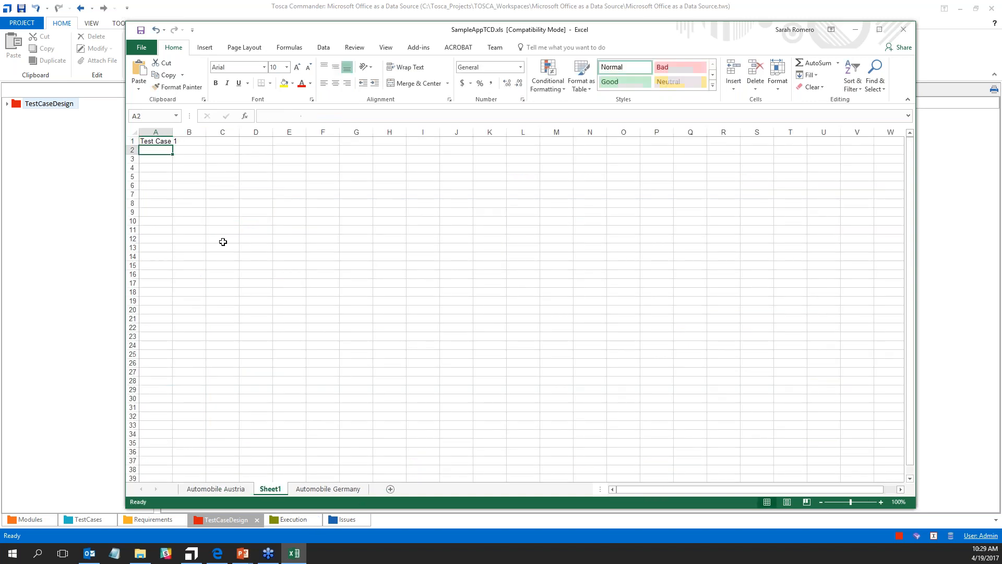
key("Up")
key("Right")
type("dat")
type("a pot")
type("nt 1")
key("Return")
Step: Complete the first row with data 2 in C1 and data 3 in D1
key("Up")
key("Right")
type("da")
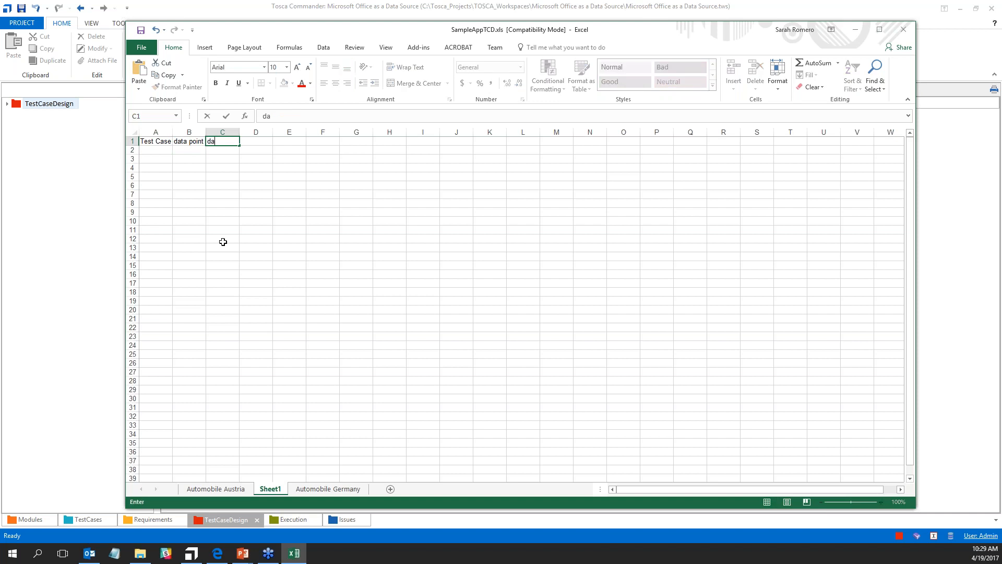
type("ta 2")
key("Return")
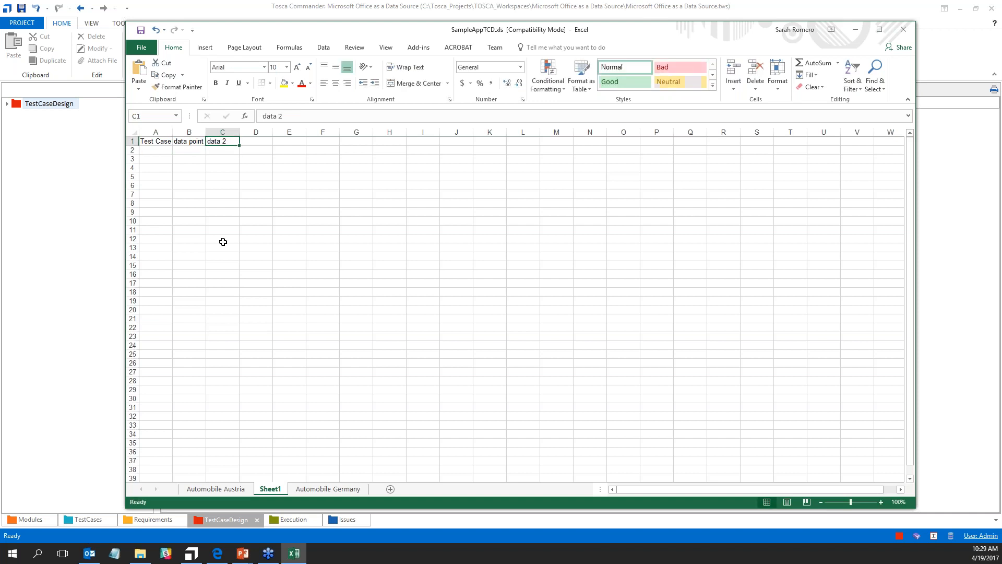
key("Up")
key("Right")
type("data 3")
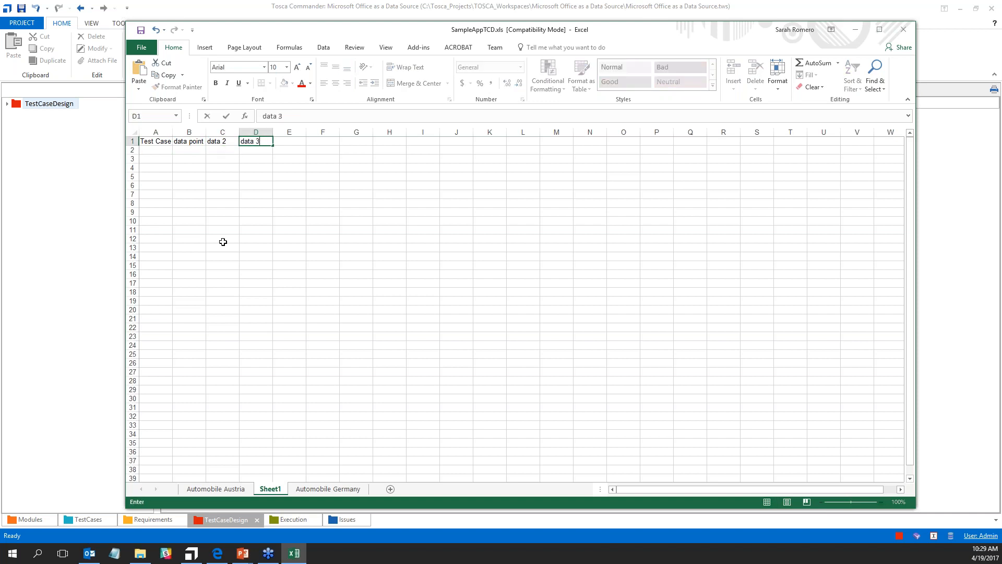
key("Return")
Step: Enter test case 2 in A2 and copy the data values from B1:D1 into B2:D2
key("Home")
type("test Case 1")
type("case 2")
key("Return")
left_click_drag(172, 135, 257, 140)
key("ctrl+c")
left_click(200, 150)
key("ctrl+v")
Step: Copy the range A1:D2 and paste it transposed at A5, so each test case has its own column
left_click_drag(166, 142, 260, 150)
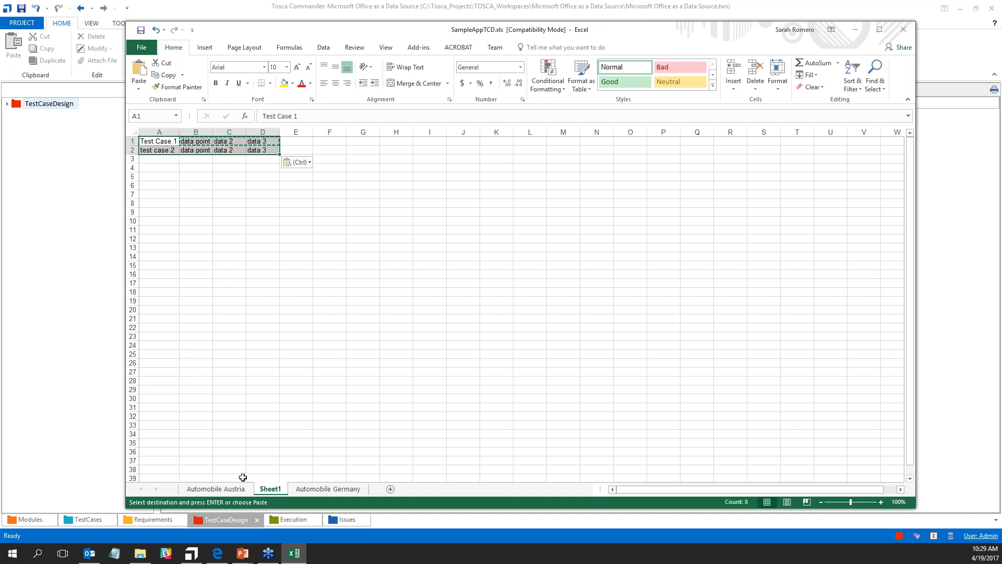
left_click(215, 489)
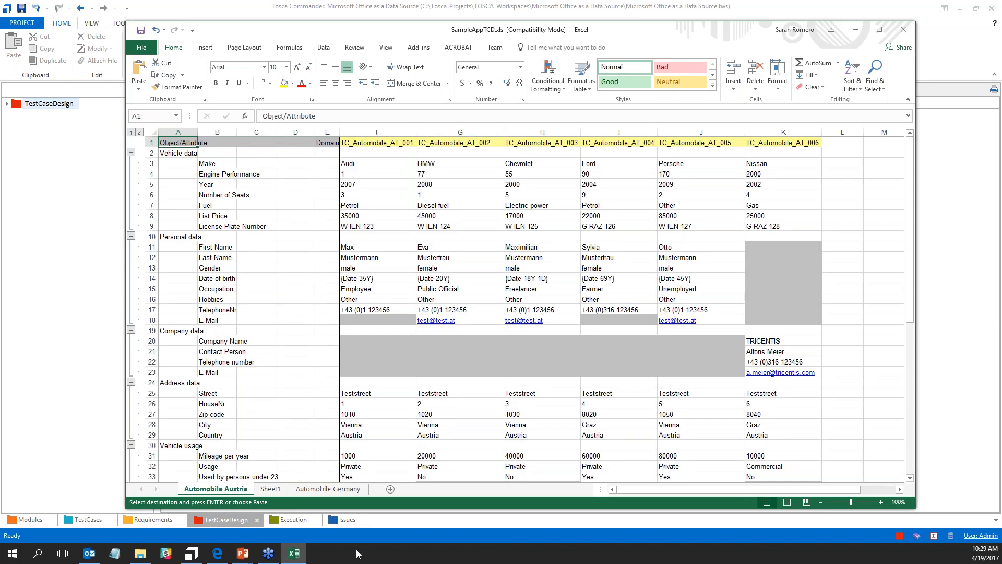
left_click(270, 489)
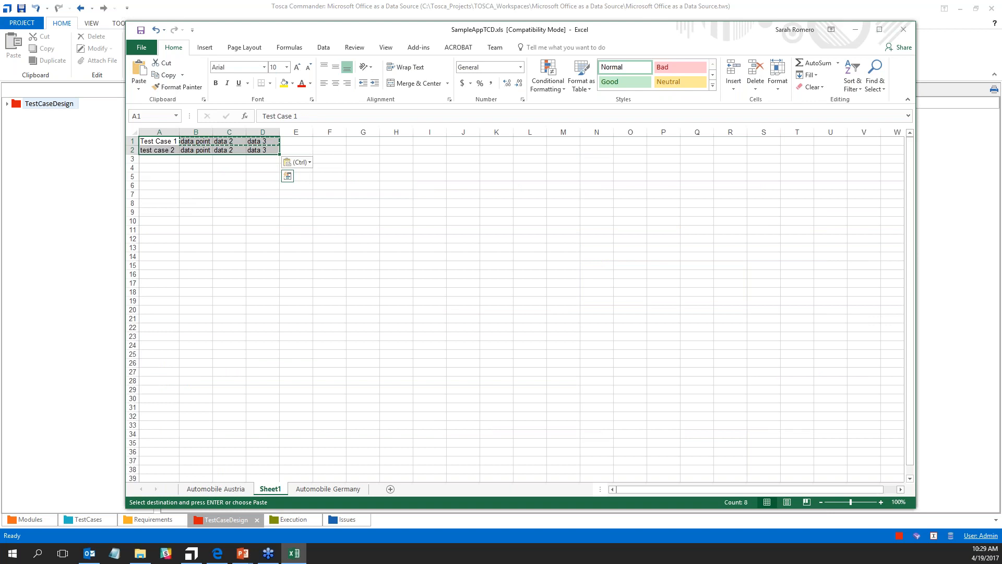
right_click(180, 149)
left_click(218, 167)
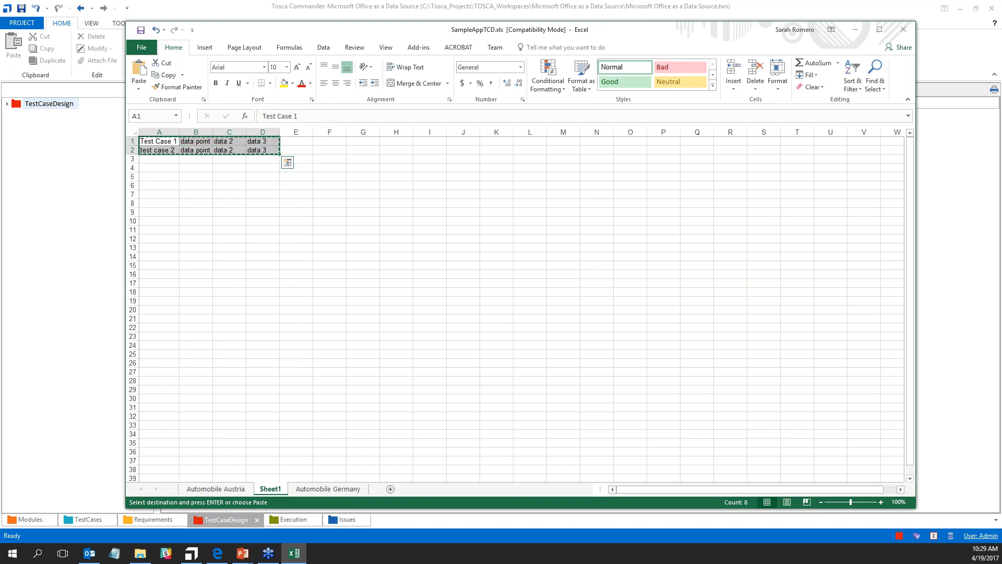
right_click(166, 177)
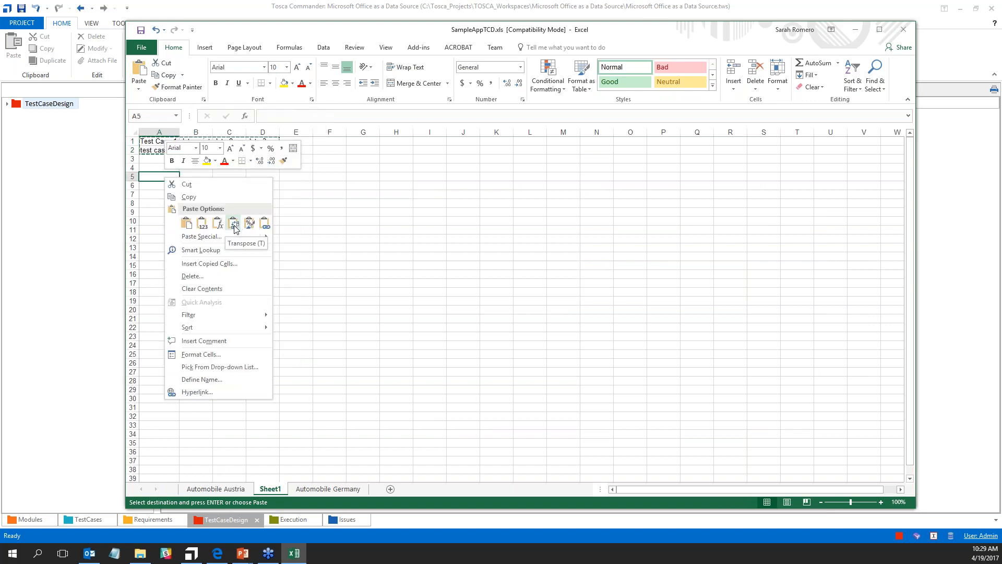
left_click(234, 229)
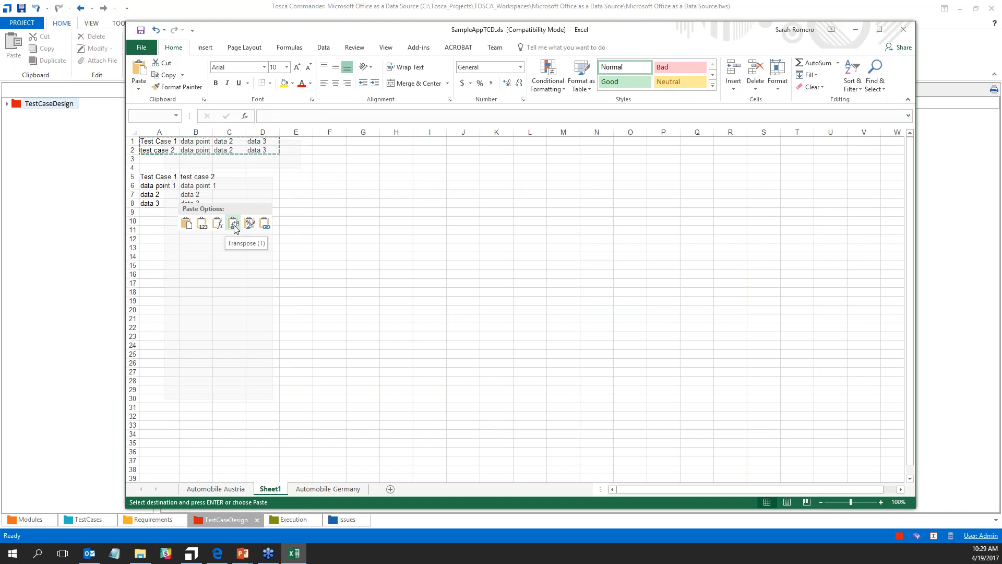
left_click_drag(167, 177, 198, 210)
left_click_drag(232, 175, 264, 232)
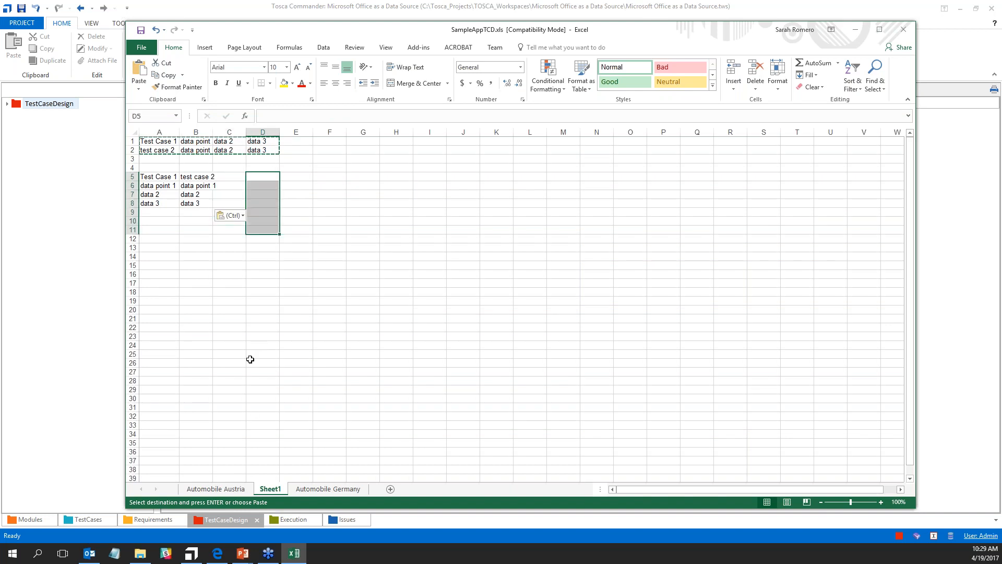
Step: Undo the transposed paste and all the sample entries until Sheet1 is empty
key("ctrl")
key("ctrl")
key("ctrl+z")
key("ctrl+z")
key("ctrl+z")
key("ctrl+z")
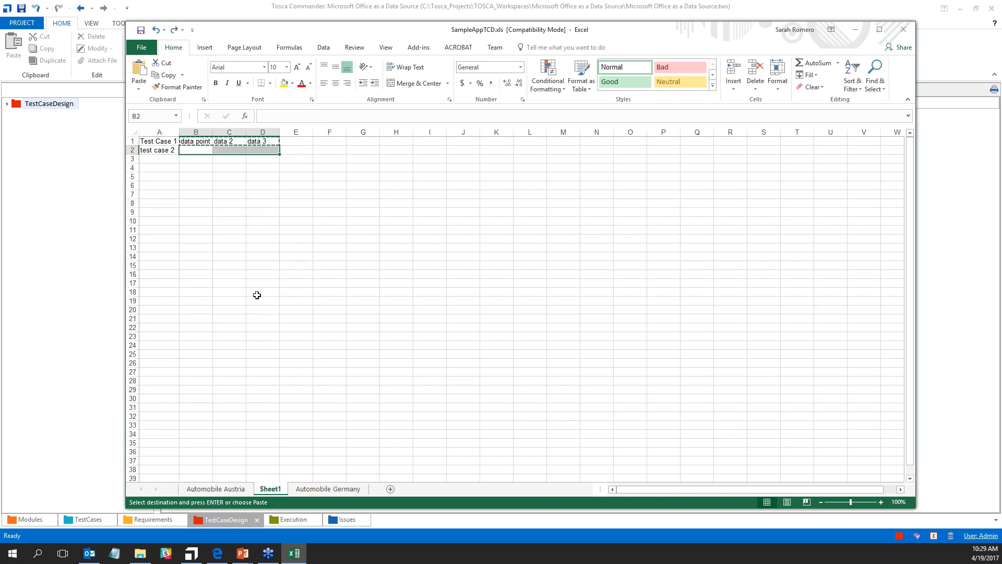
key("ctrl+z")
key("ctrl+z")
key("ctrl+z")
key("ctrl+z")
key("ctrl+z")
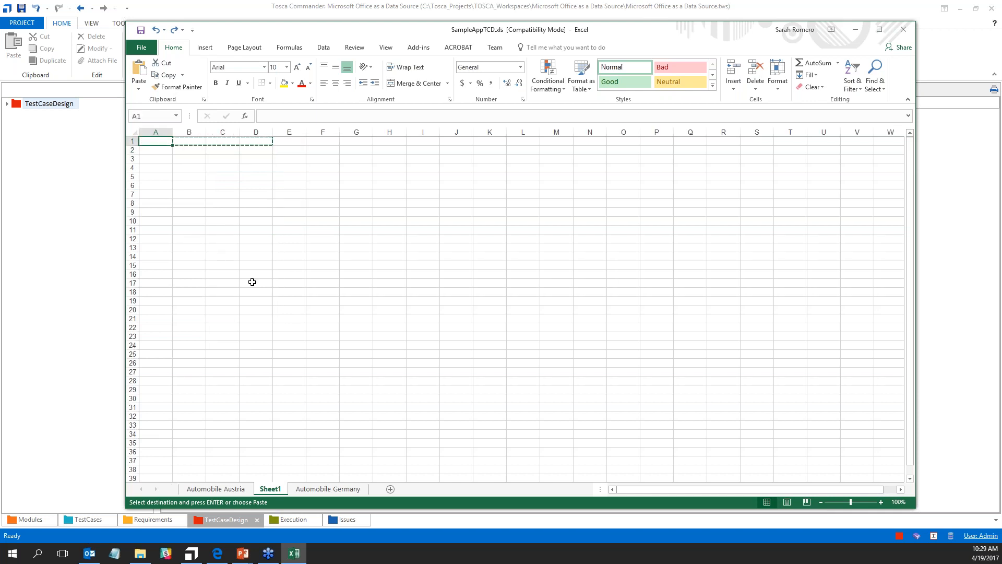
Step: Delete the blank Sheet1 from the SampleAppTCD.xls workbook
left_click(215, 488)
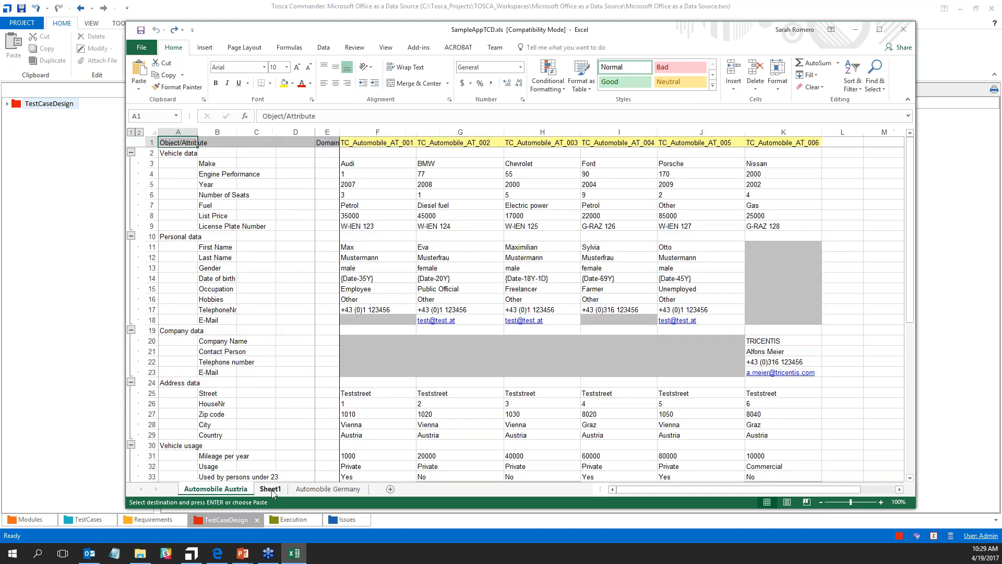
right_click(271, 489)
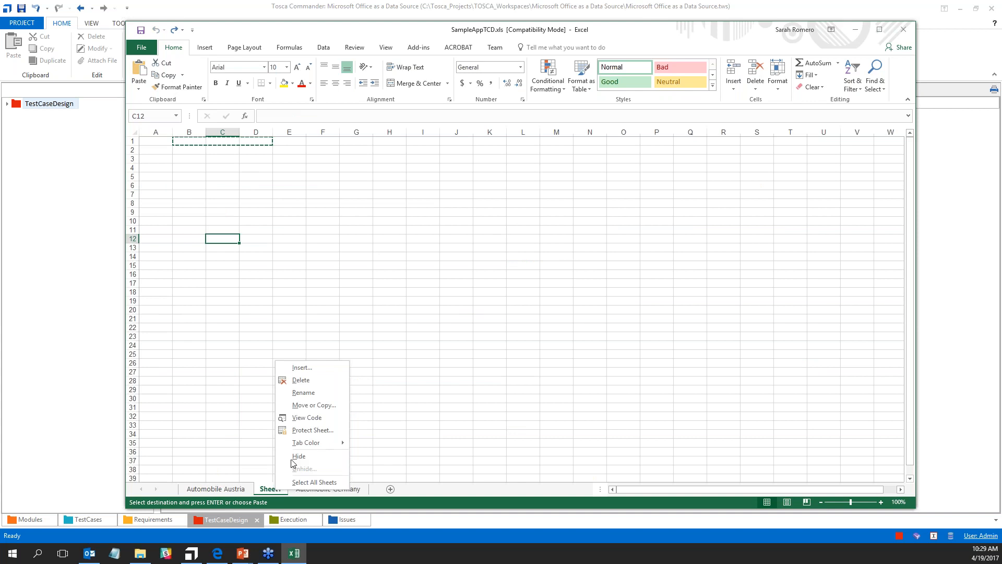
left_click(301, 380)
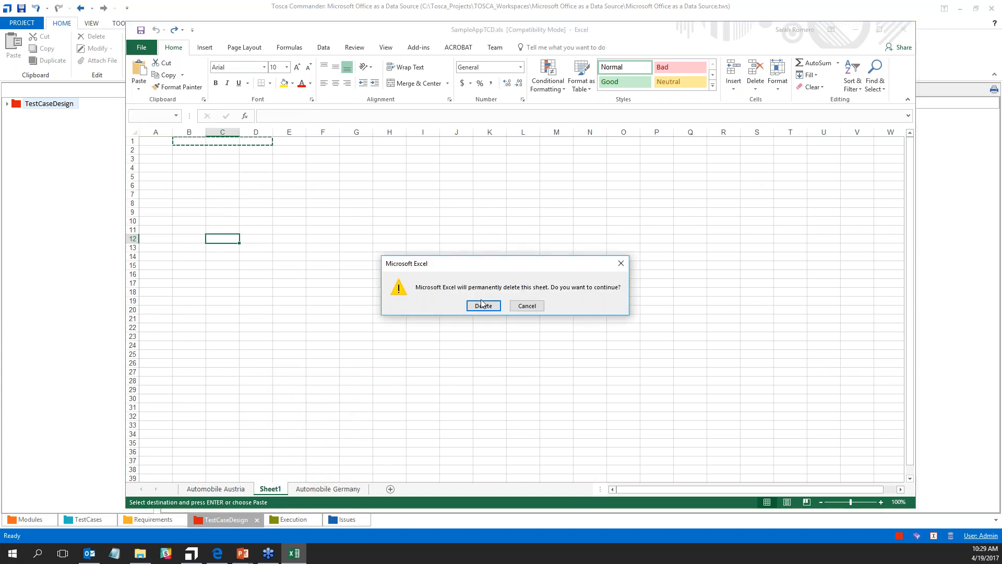
left_click(478, 307)
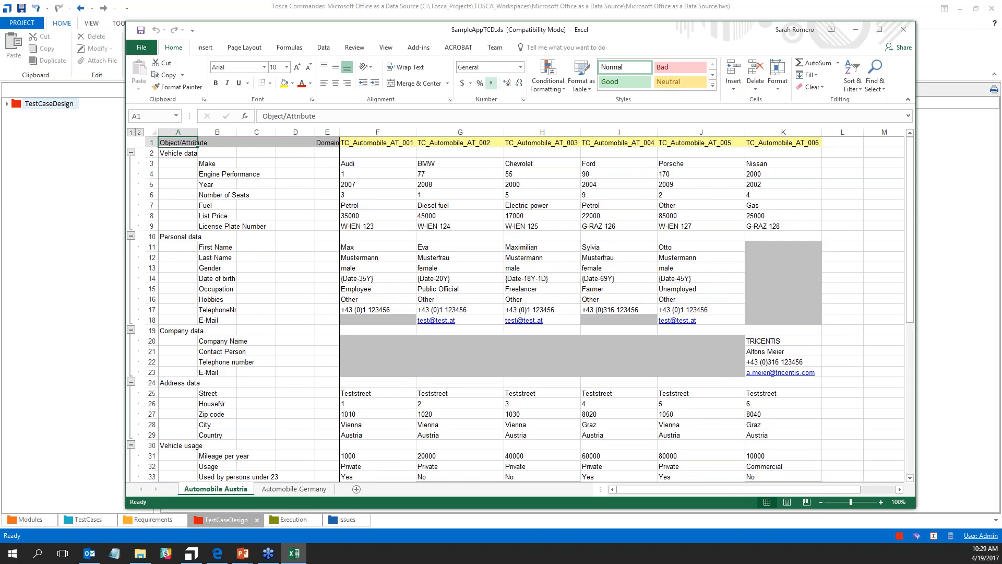
Step: Highlight the test data on the Automobile Austria sheet, then close the workbook without saving the changes
left_click_drag(186, 144, 789, 450)
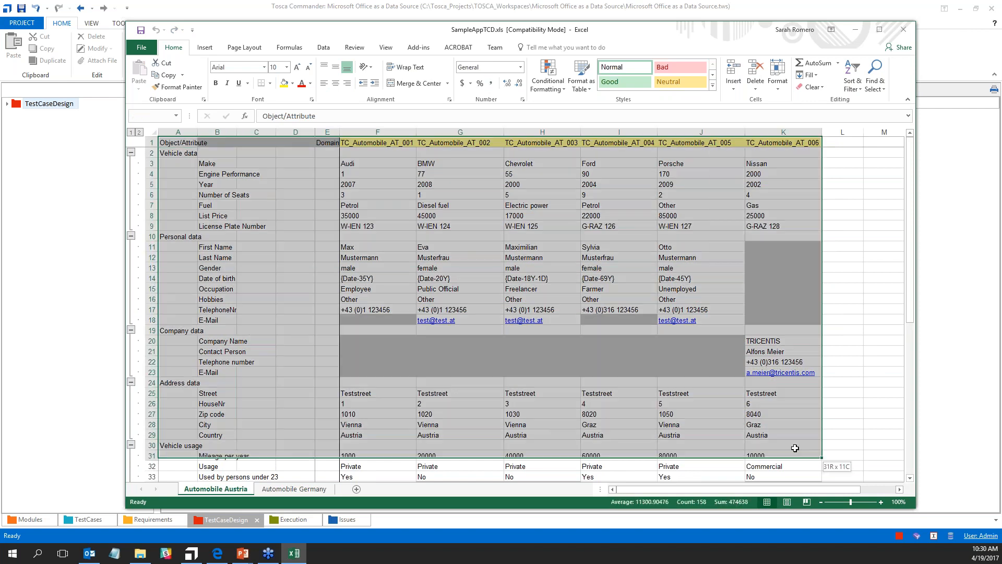
left_click(843, 339)
left_click(904, 32)
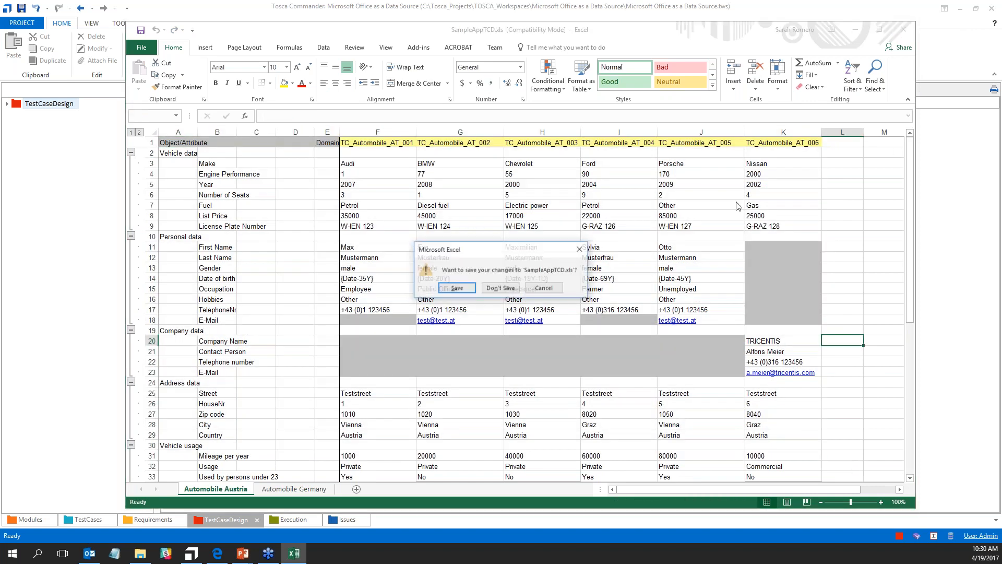
left_click(500, 287)
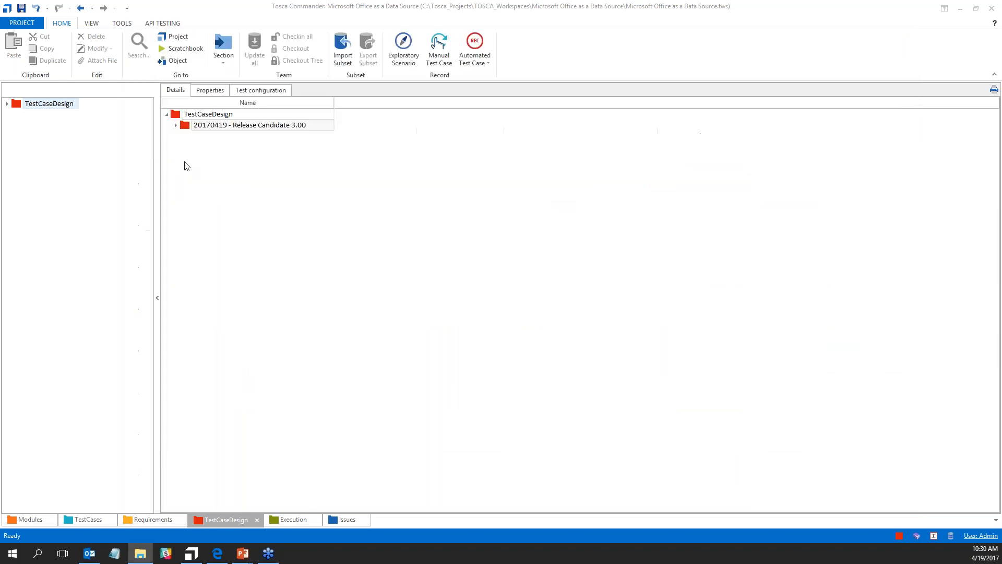
Step: Create a TestSheet named Vehicle Insurance Austria under the TestCaseDesign folder and open it
right_click(179, 121)
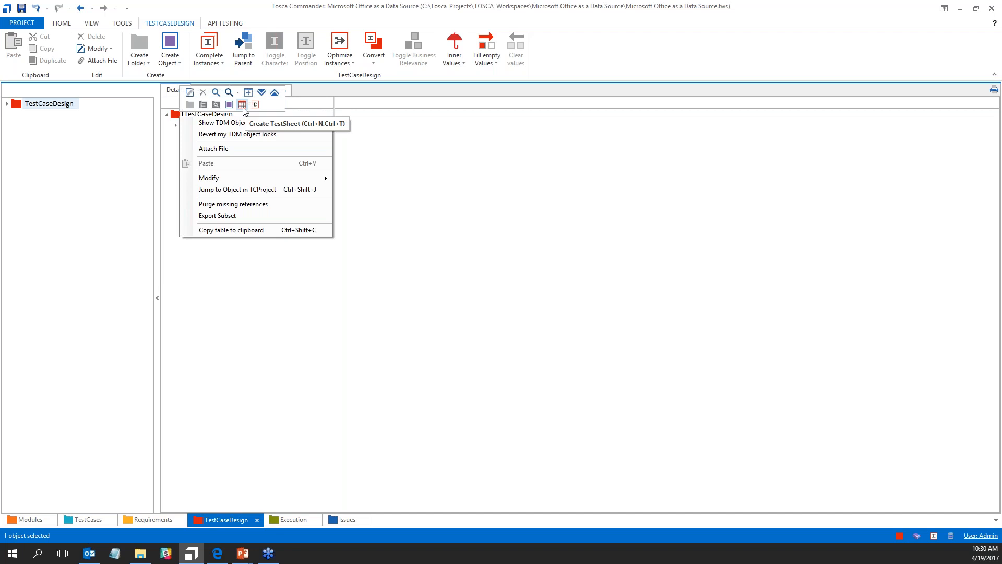
left_click(242, 104)
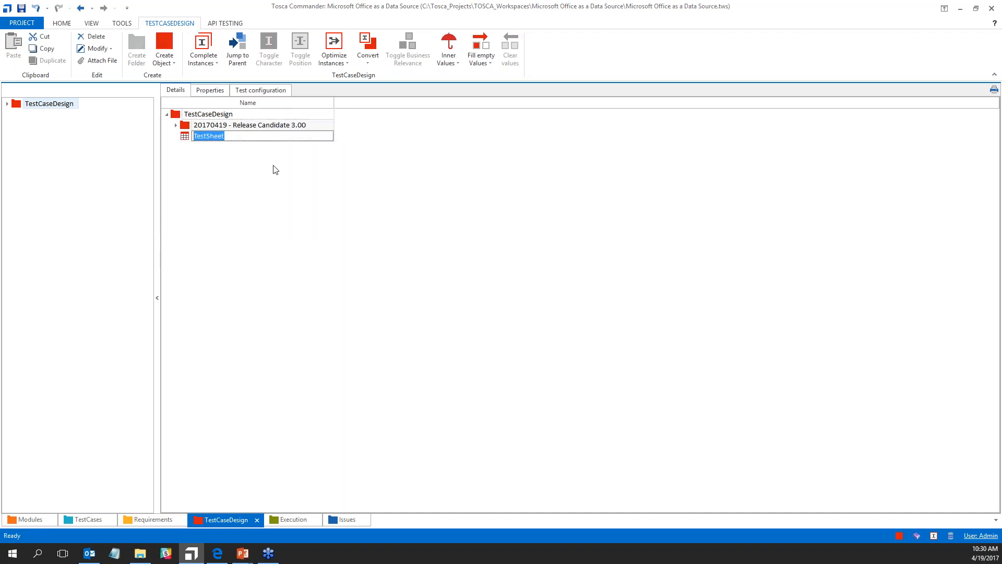
type("S")
type("ehicle Insurance Austria")
key("Return")
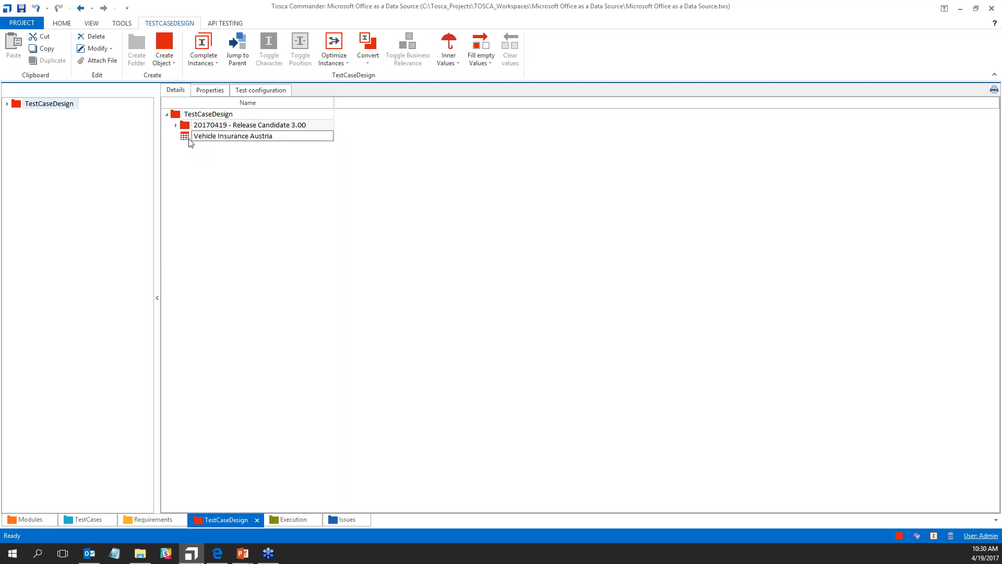
left_click(189, 138)
double_click(188, 137)
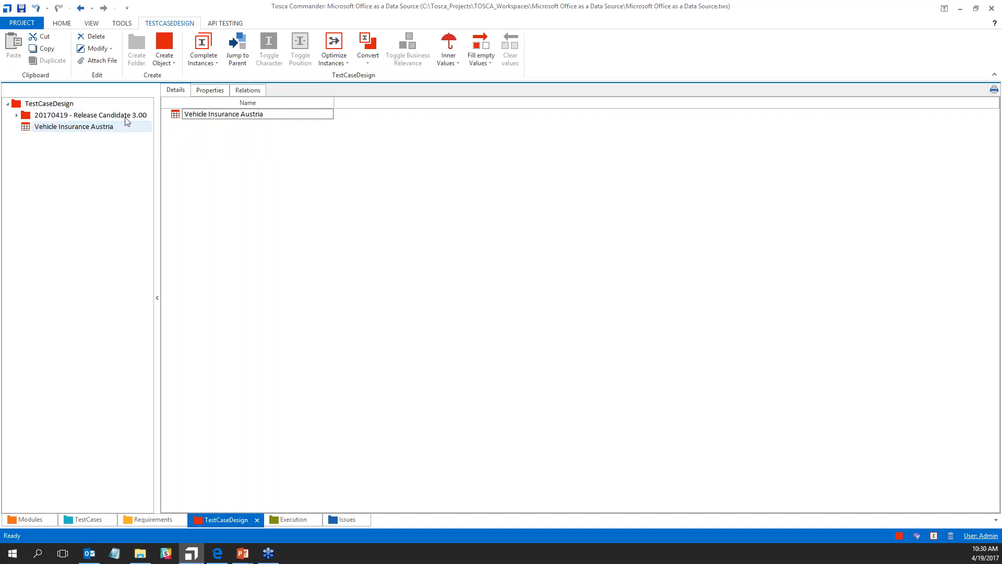
Step: Examine the commands and object types that can be created for the Vehicle Insurance Austria test sheet
right_click(66, 131)
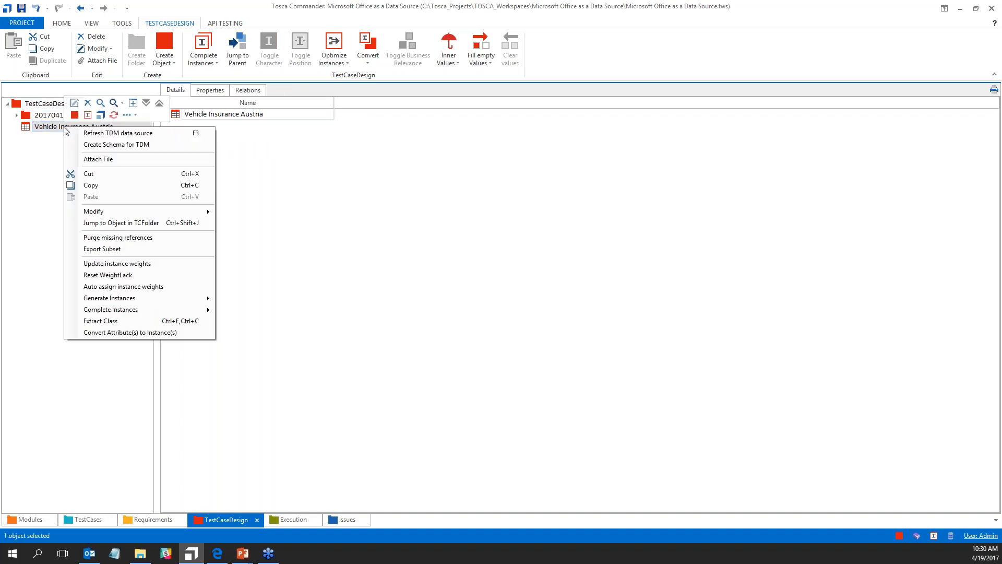
left_click(34, 143)
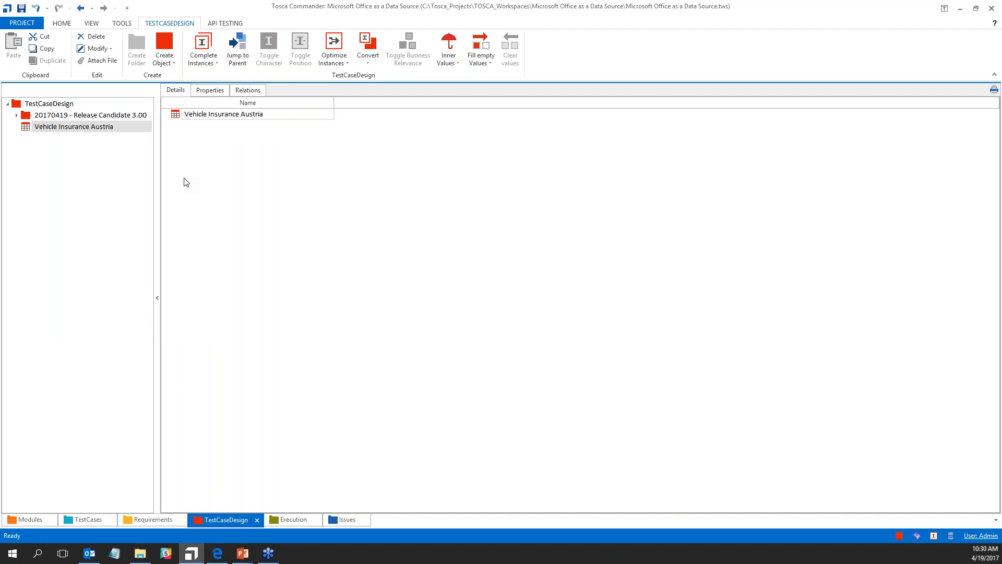
left_click(162, 57)
left_click(162, 57)
left_click(166, 60)
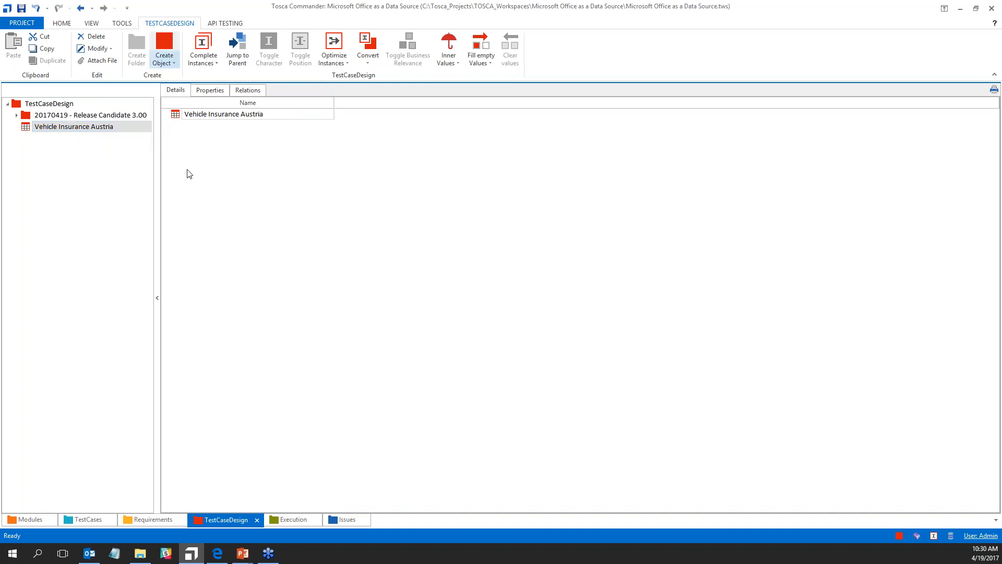
right_click(100, 132)
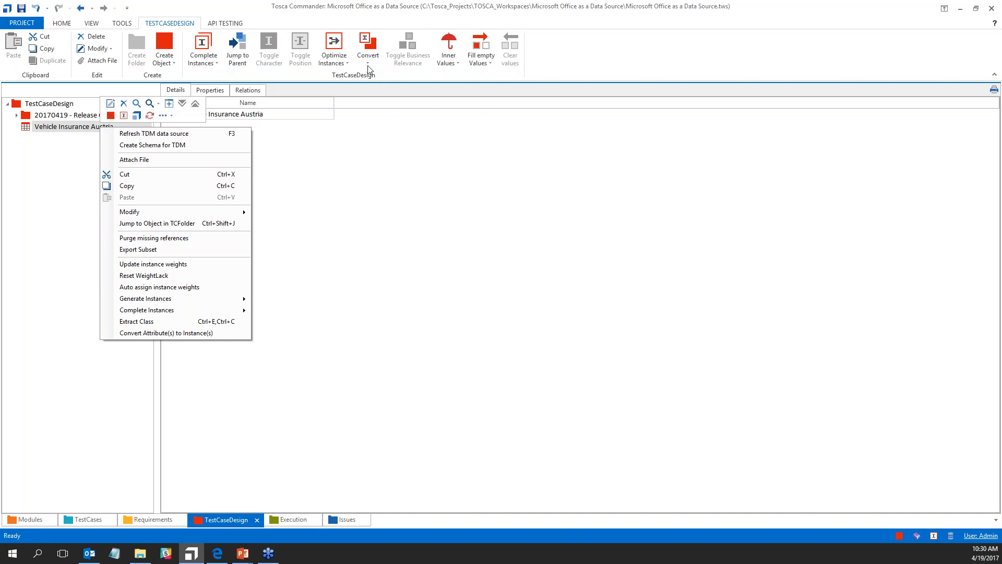
left_click(29, 126)
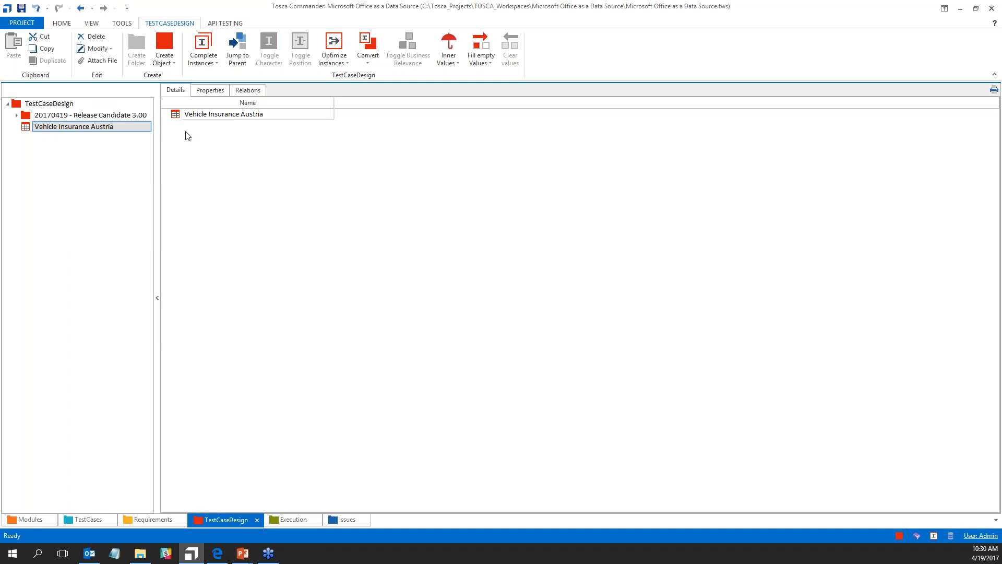
left_click(189, 113)
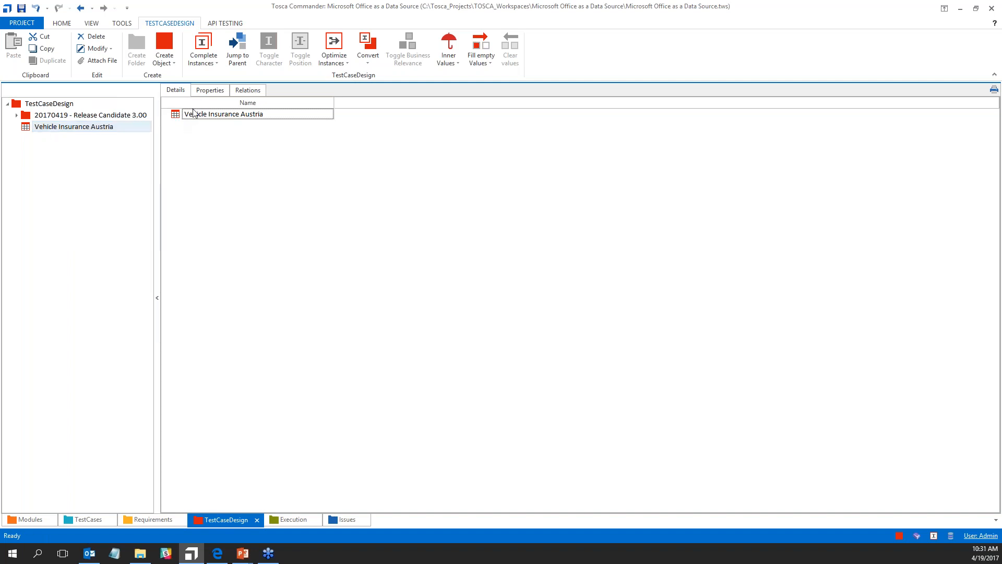
left_click(210, 66)
left_click(167, 61)
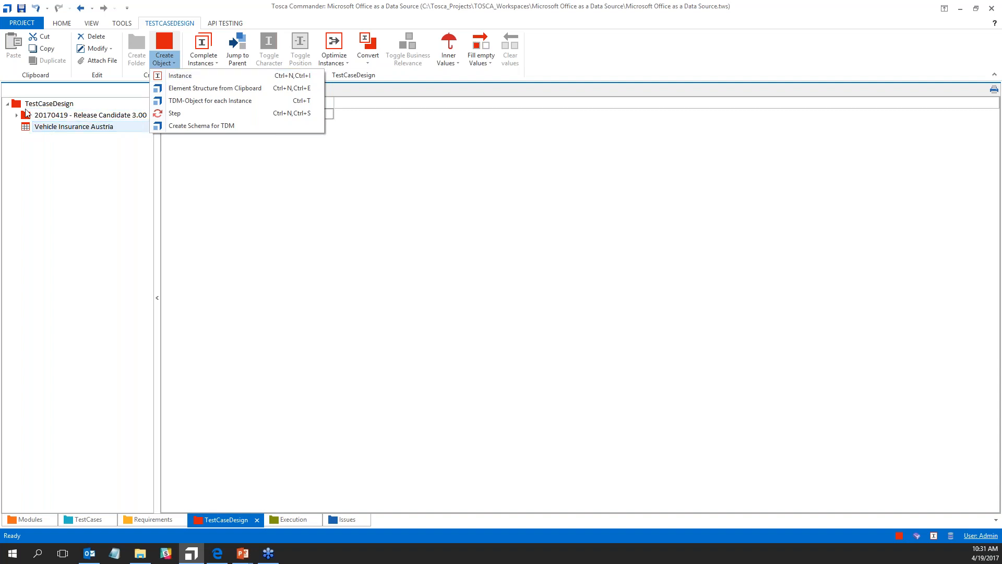
left_click(27, 127)
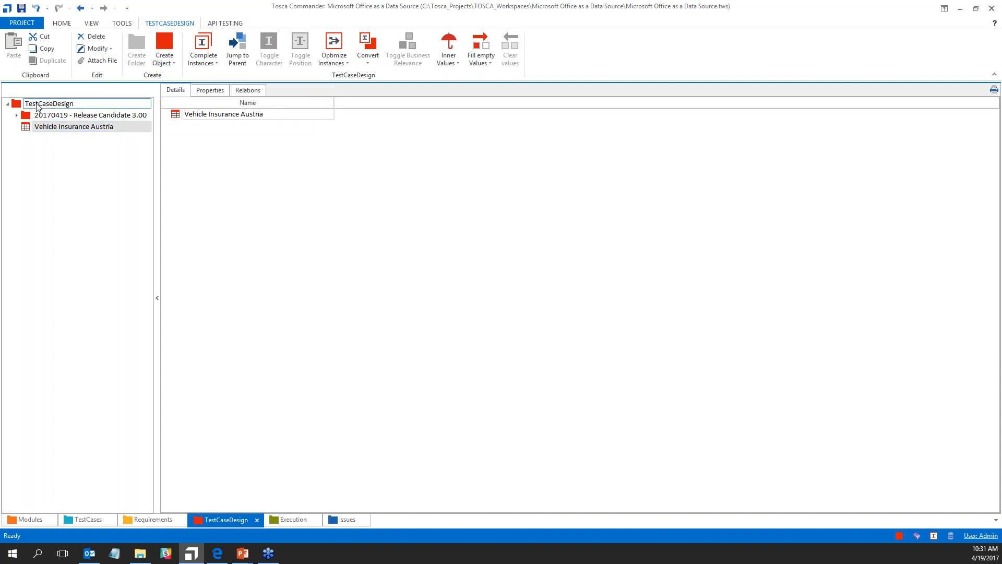
left_click(39, 105)
left_click(35, 126)
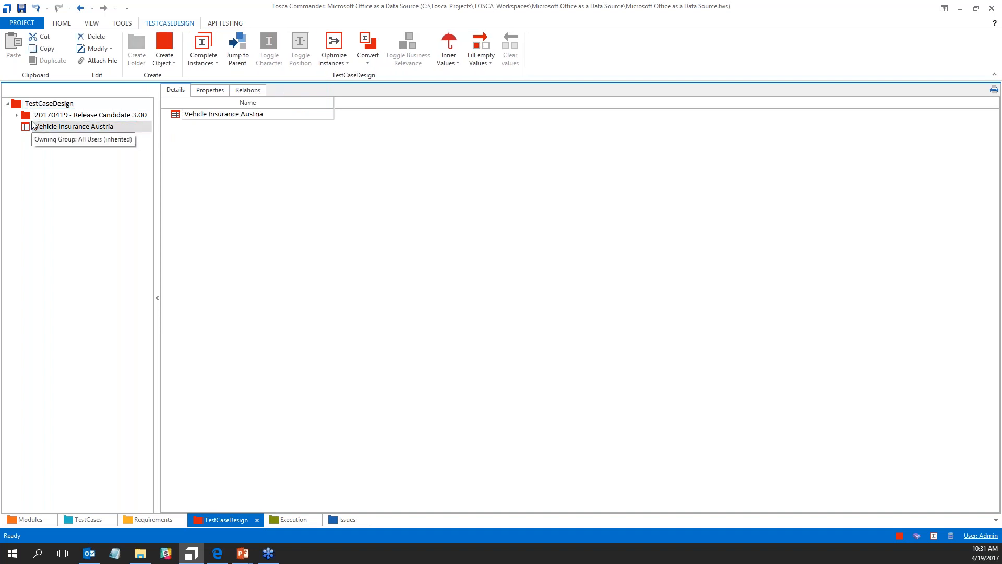
key("alt+Tab")
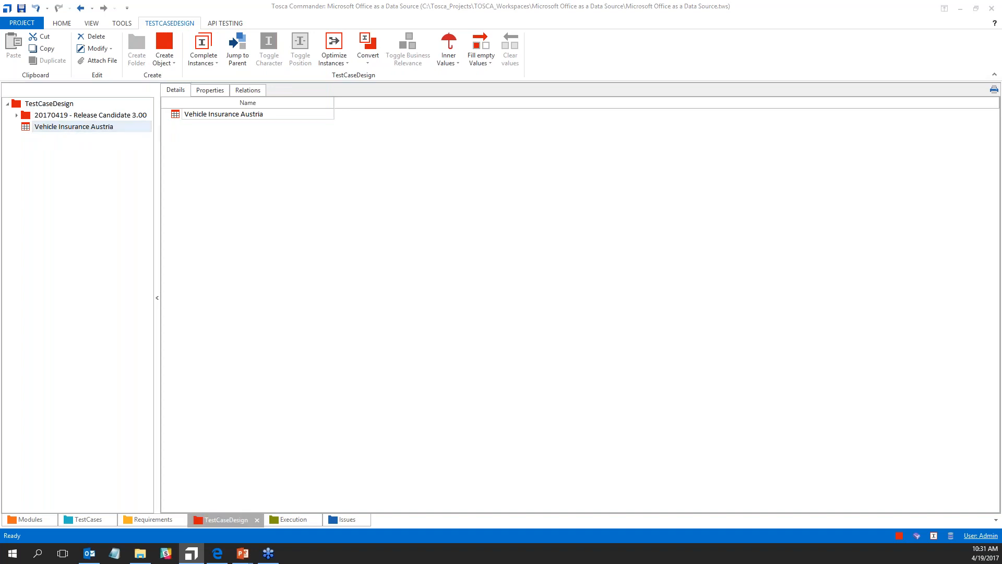
left_click(45, 106)
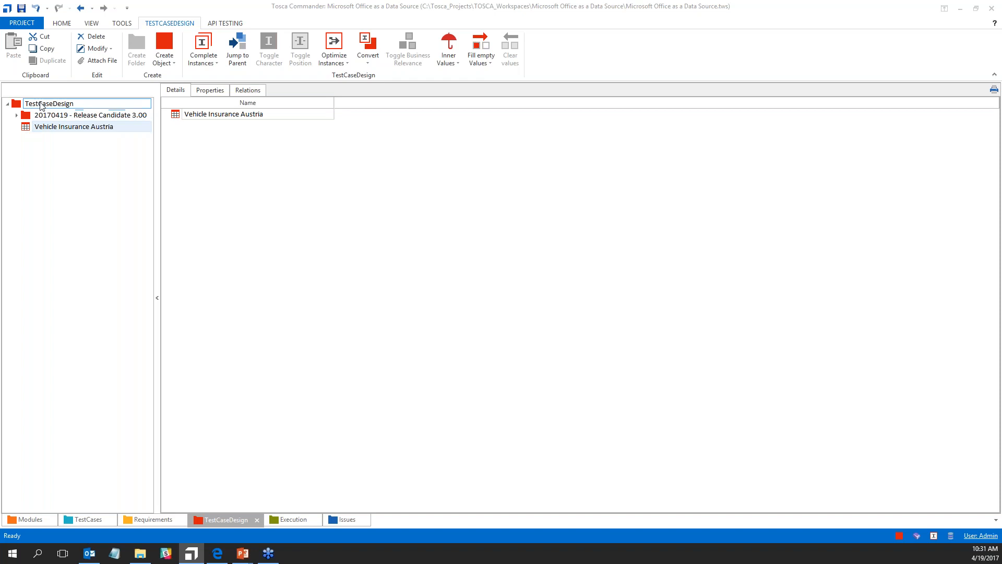
right_click(35, 114)
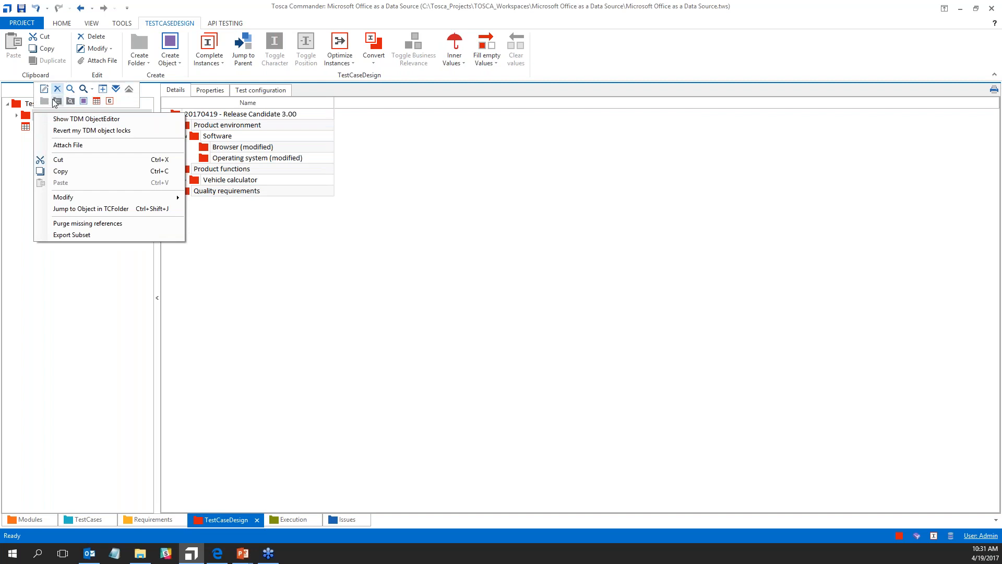
left_click(14, 138)
left_click(29, 128)
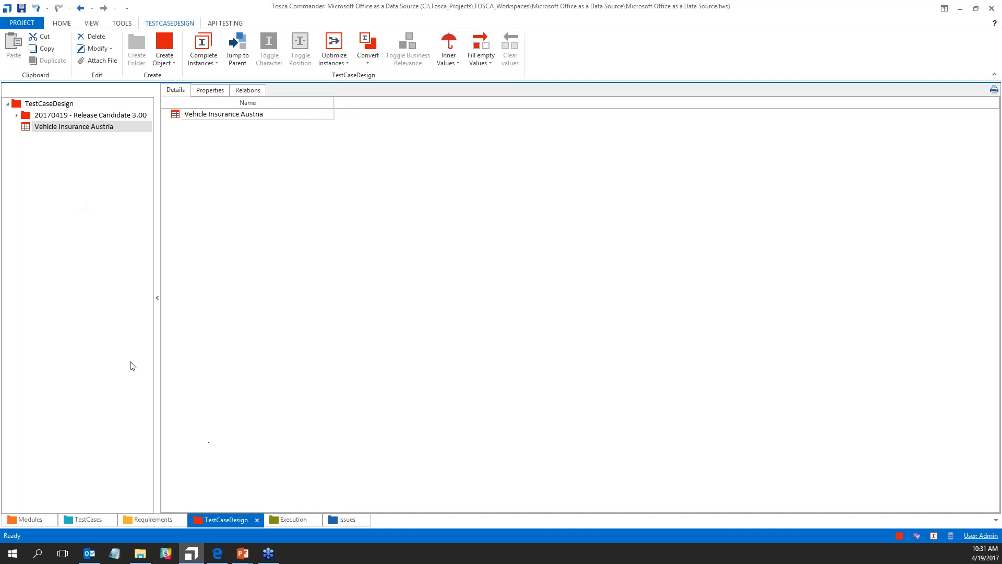
right_click(59, 127)
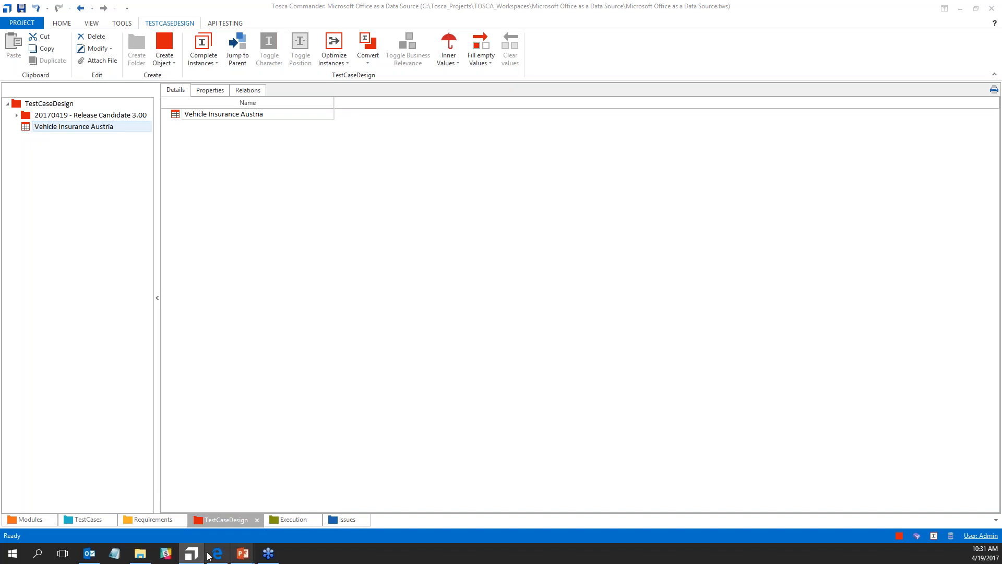
Step: Switch to Excel with the SampleAppTCD.xls workbook reopened on the Automobile Austria sheet
left_click(140, 553)
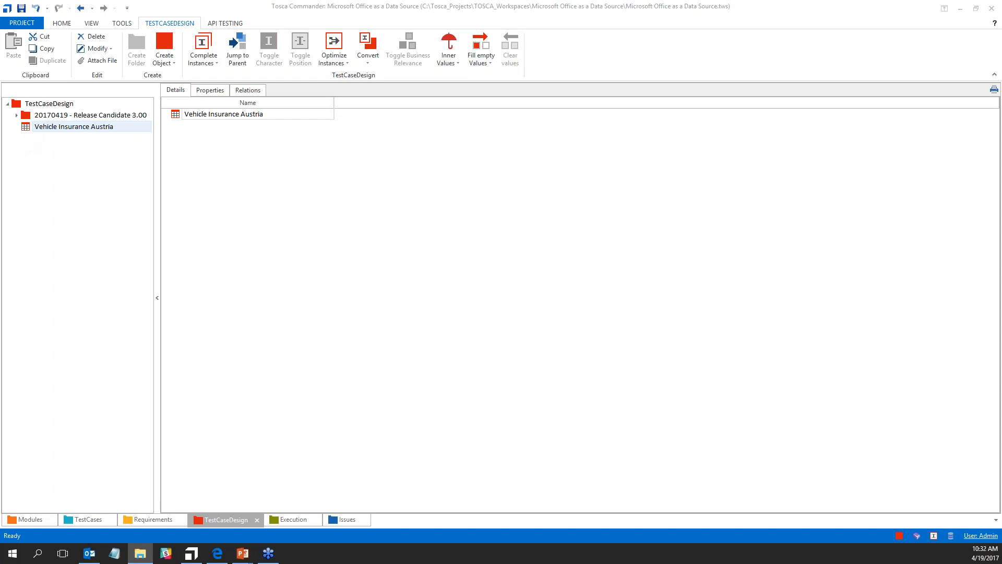
left_click(74, 127)
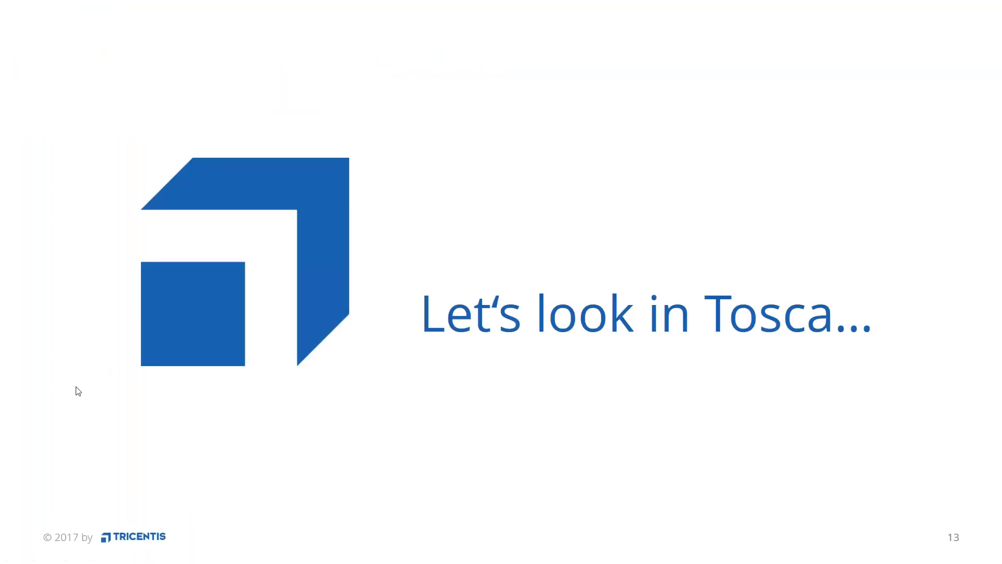
key("super+Tab")
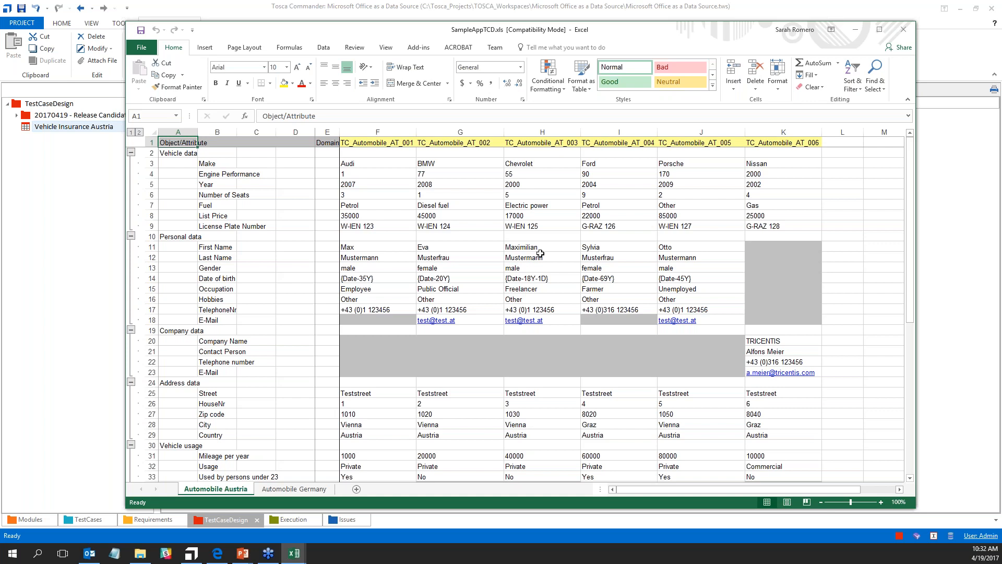
Step: Select the entire Automobile Austria sheet and copy it to the clipboard
key("ctrl+a")
scroll(527, 253, "down", 1)
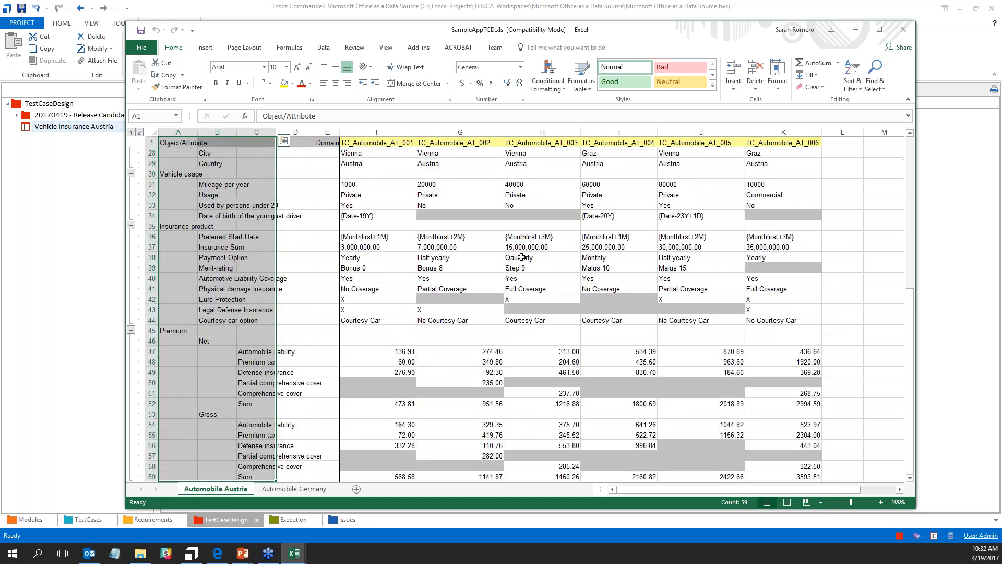
key("ctrl+a")
scroll(328, 223, "up", 9)
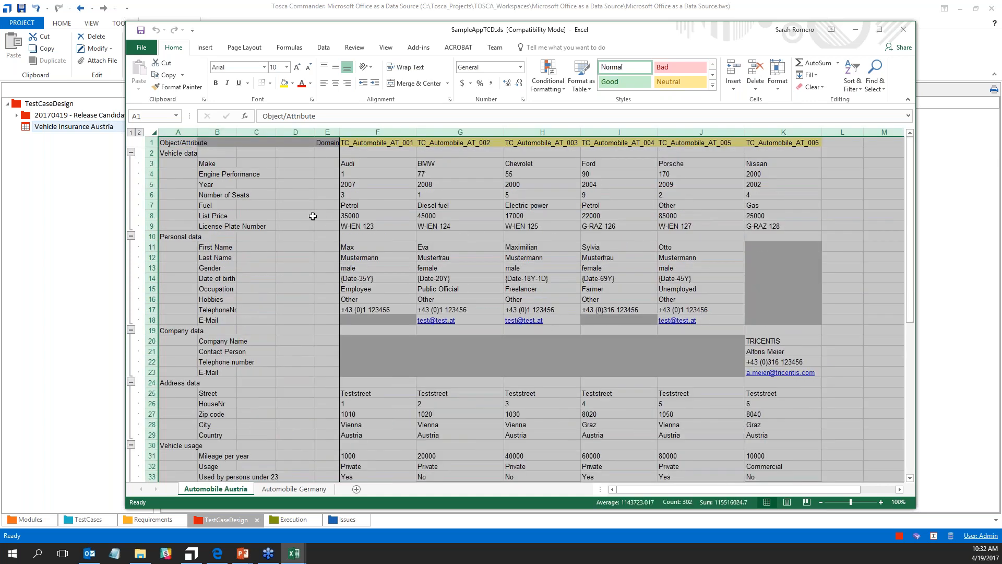
right_click(313, 216)
left_click(345, 234)
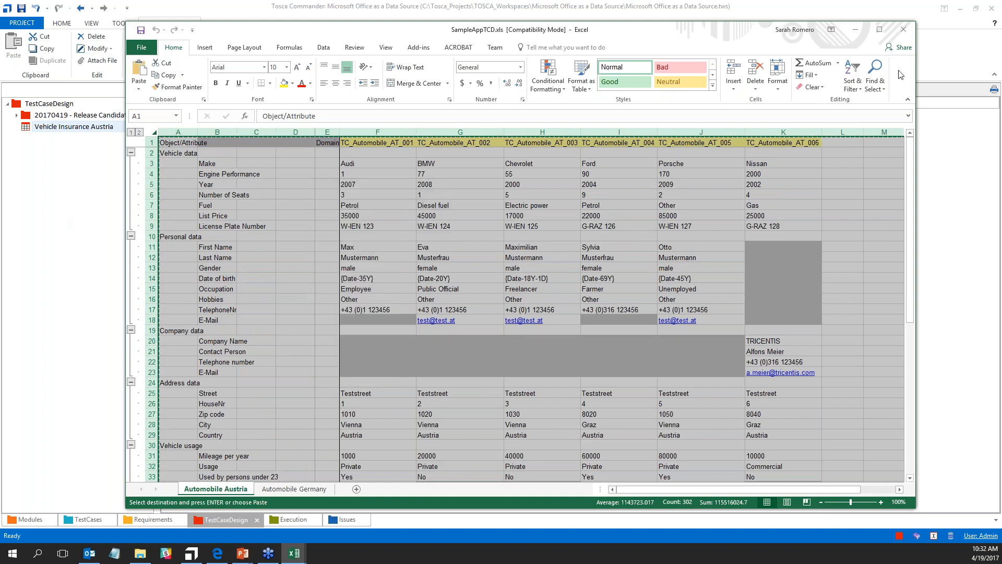
Step: Switch to Tosca Commander and create the element structure from the clipboard on the Vehicle Insurance Austria test sheet
left_click(131, 130)
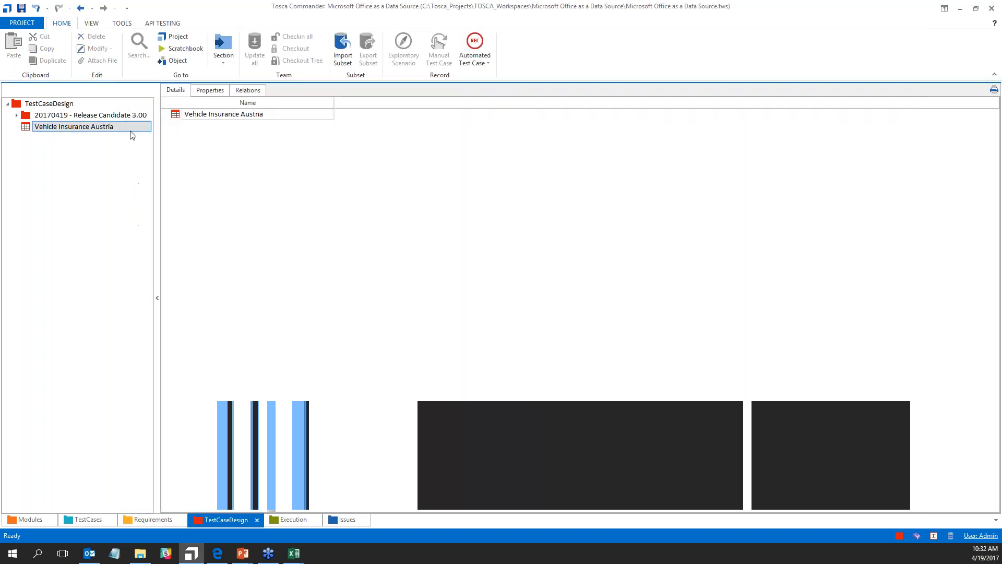
right_click(178, 115)
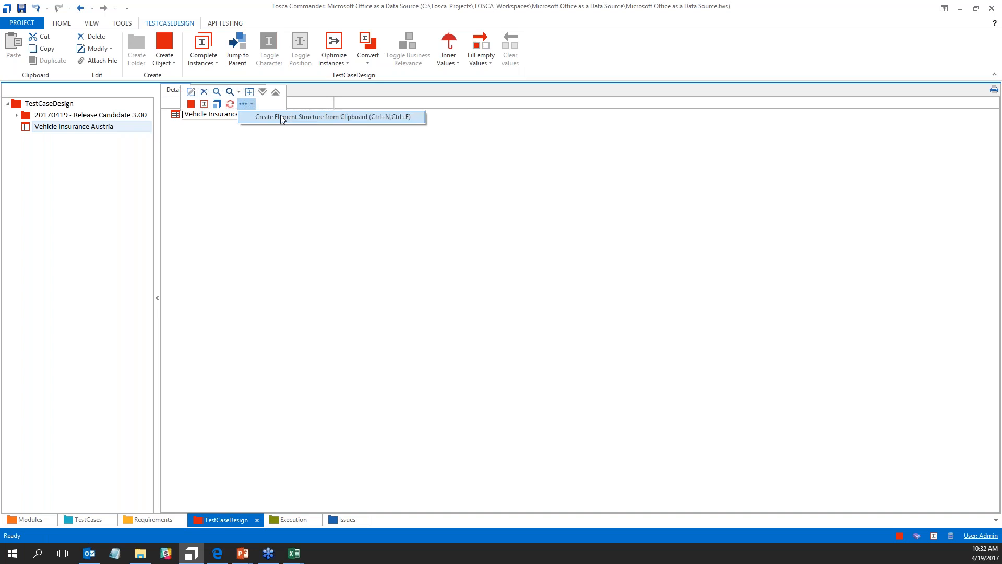
left_click(178, 116)
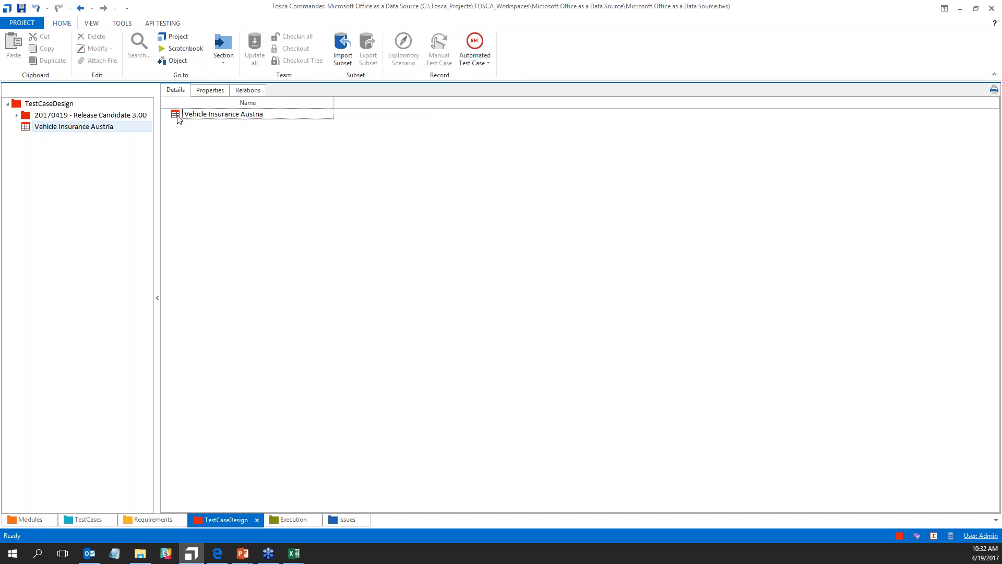
right_click(178, 118)
left_click(242, 104)
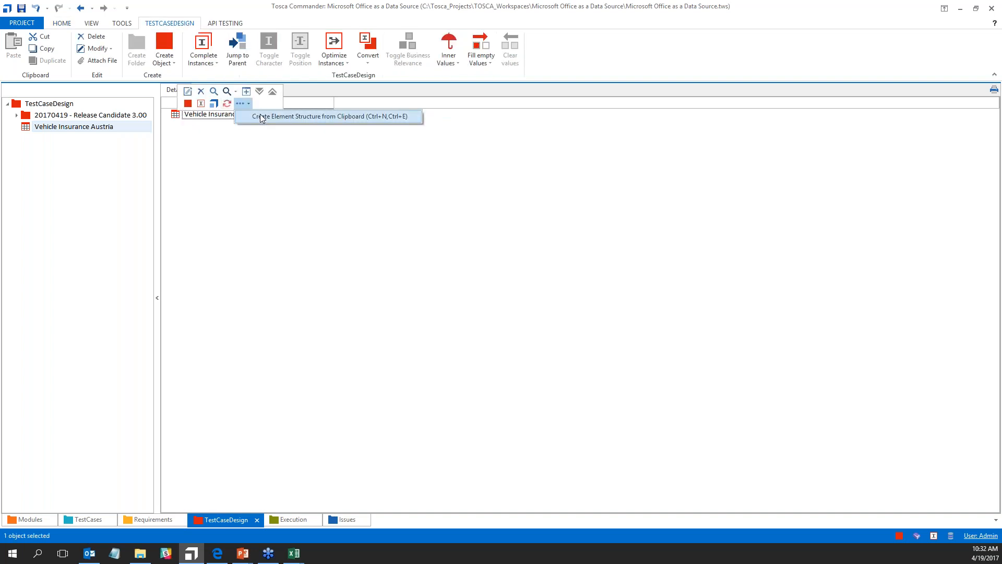
left_click(266, 119)
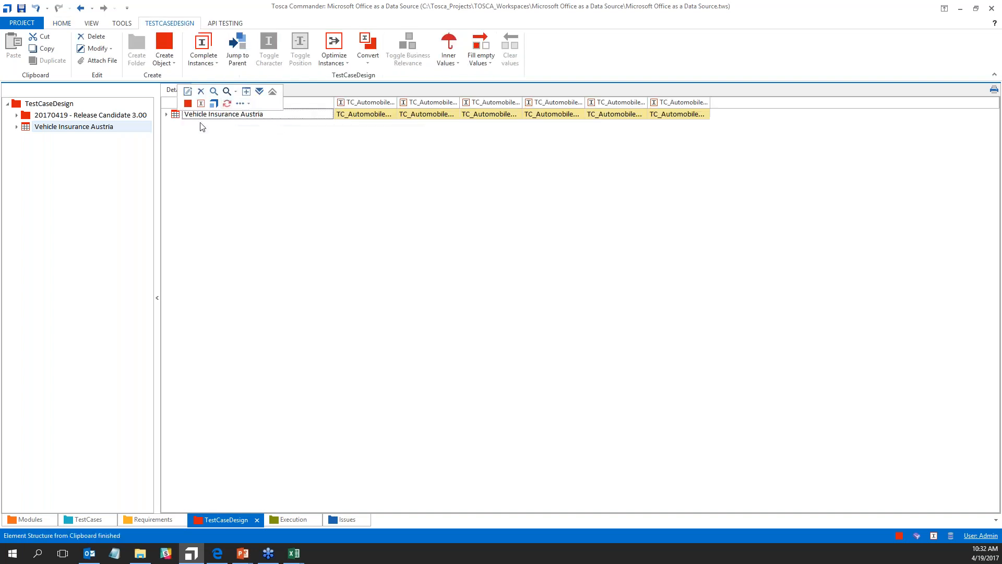
Step: Expand the test sheet and examine its Instances, Vehicle data and Personal data sections
left_click(167, 115)
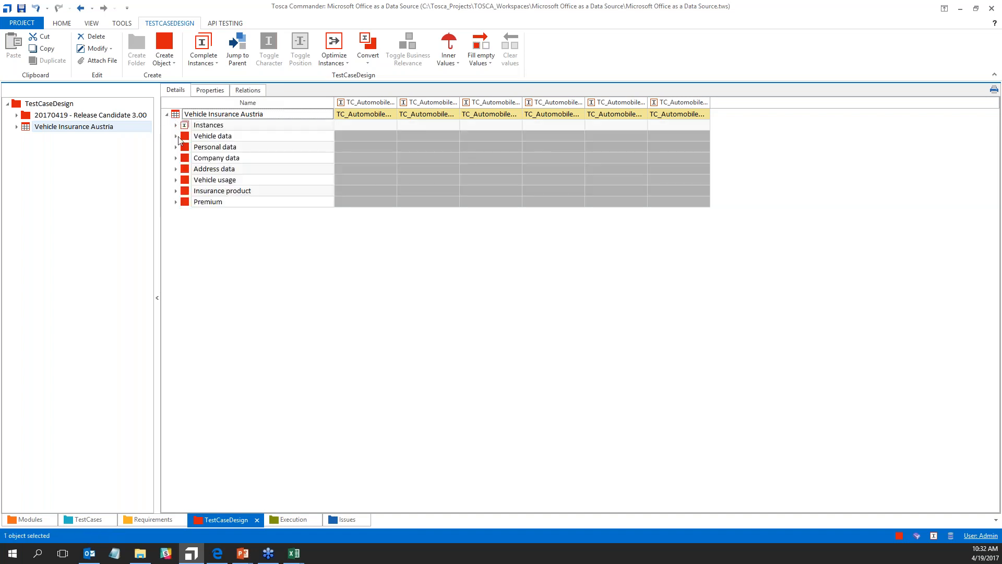
left_click(176, 124)
left_click(176, 202)
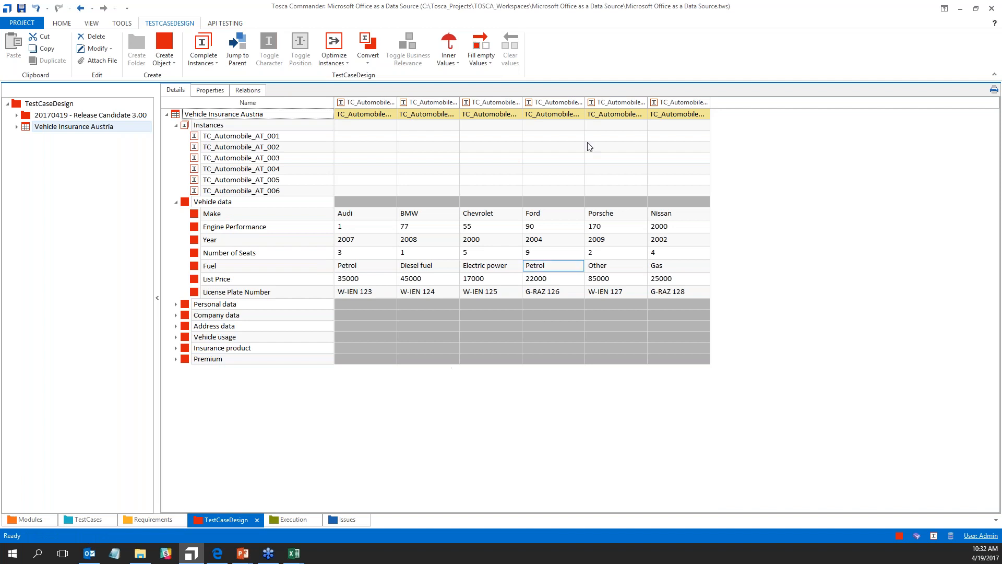
left_click(176, 126)
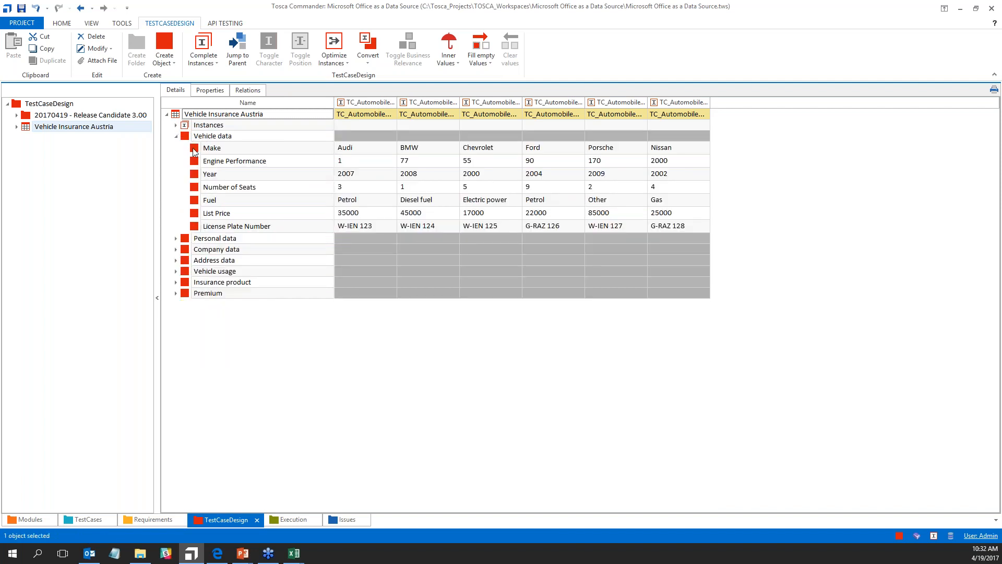
left_click(393, 173)
left_click(176, 238)
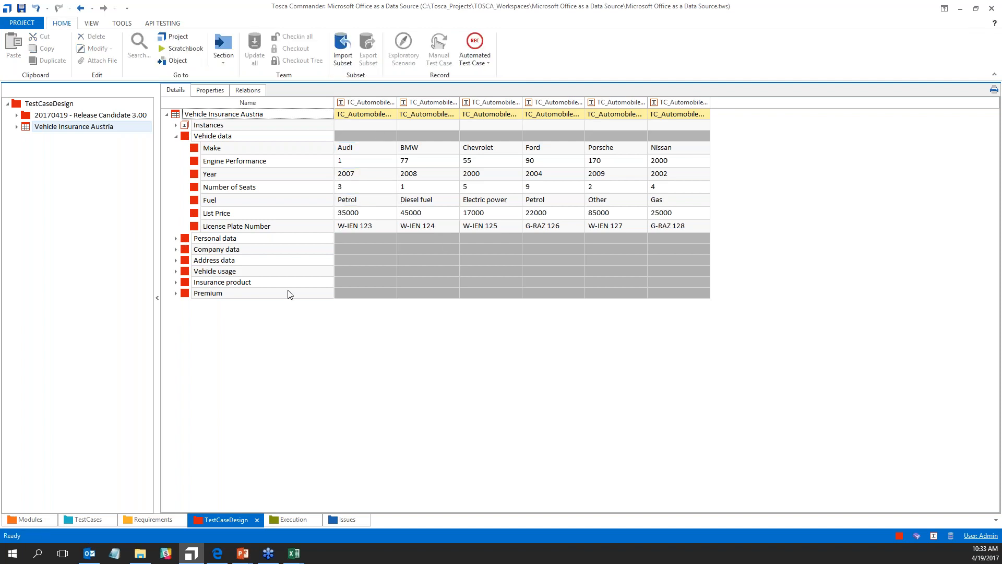
Step: Switch to the SampleAppTCD.xls workbook in Excel, place it beside the test sheet and compare the object and attribute columns
mouse_move(294, 552)
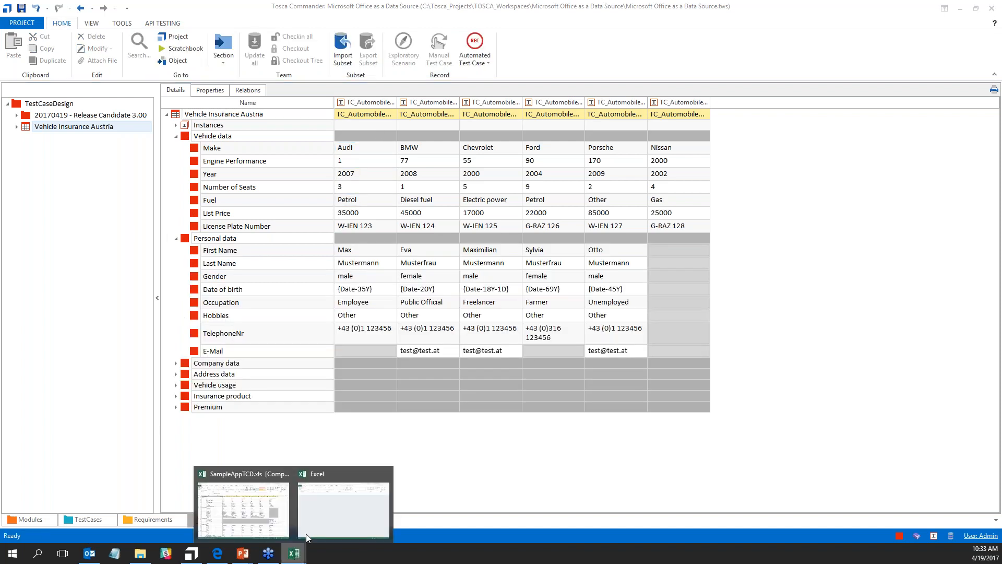
left_click(258, 509)
left_click_drag(569, 38, 928, 31)
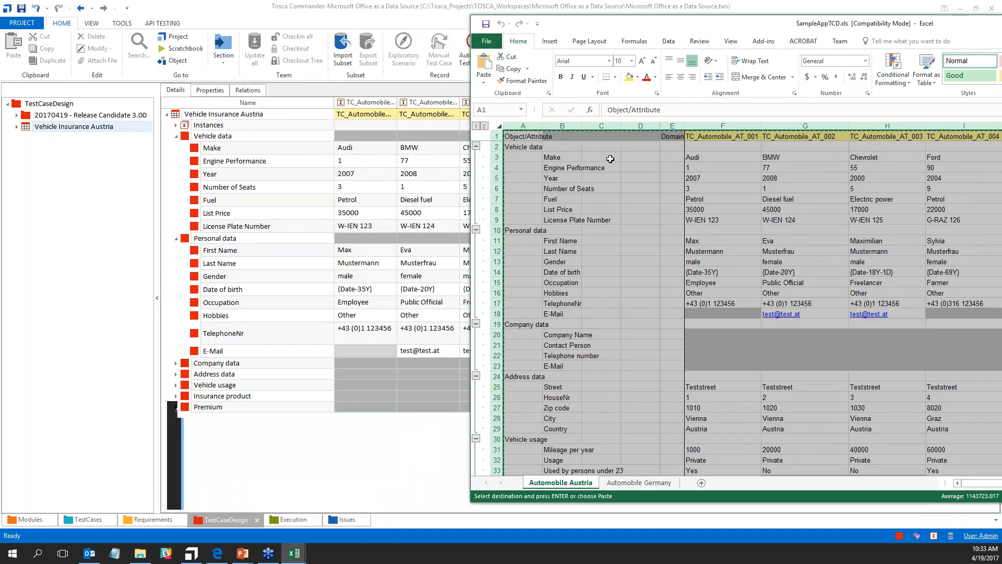
left_click(601, 157)
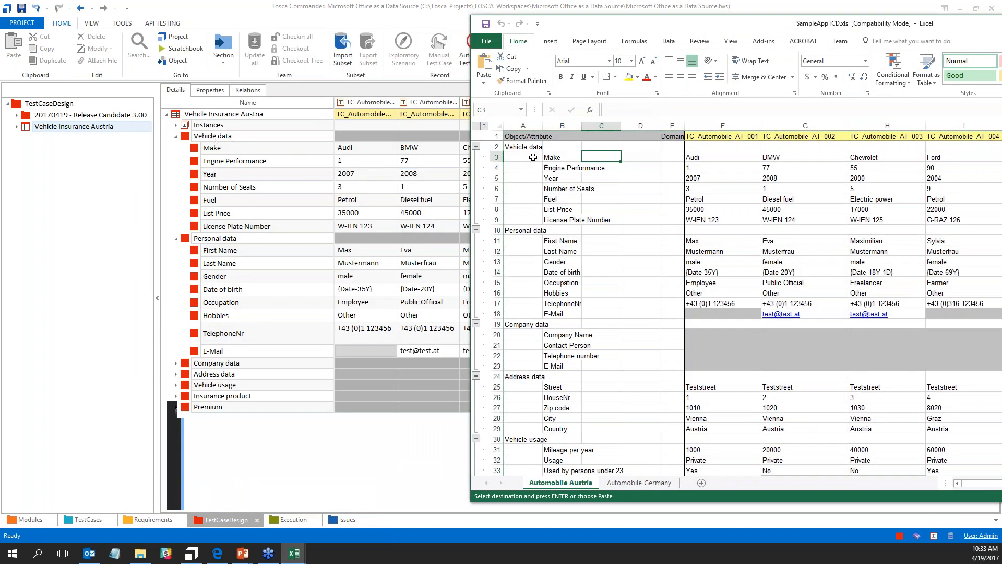
left_click_drag(514, 147, 559, 313)
key("ctrl+v")
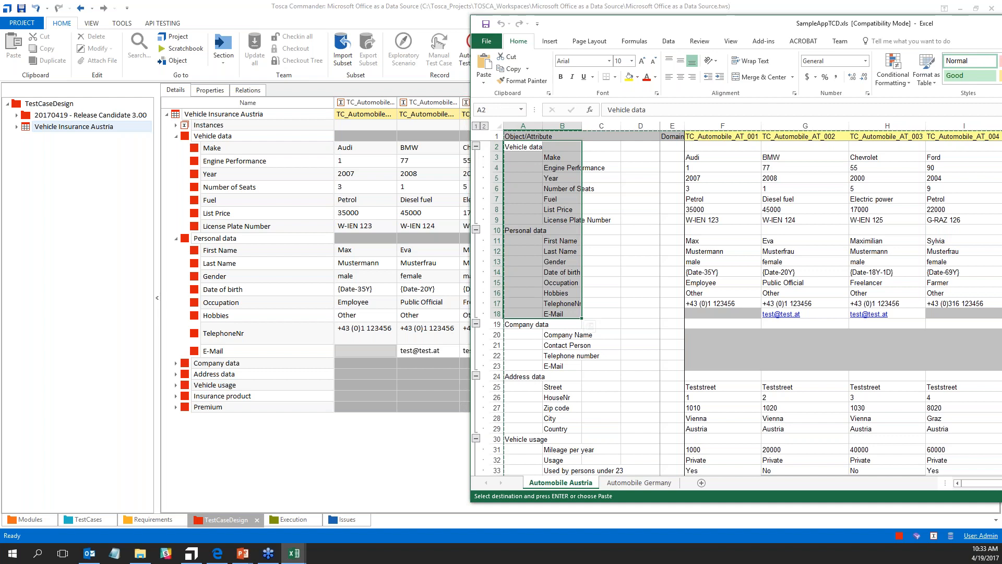
left_click(536, 147)
left_click_drag(536, 148, 540, 285)
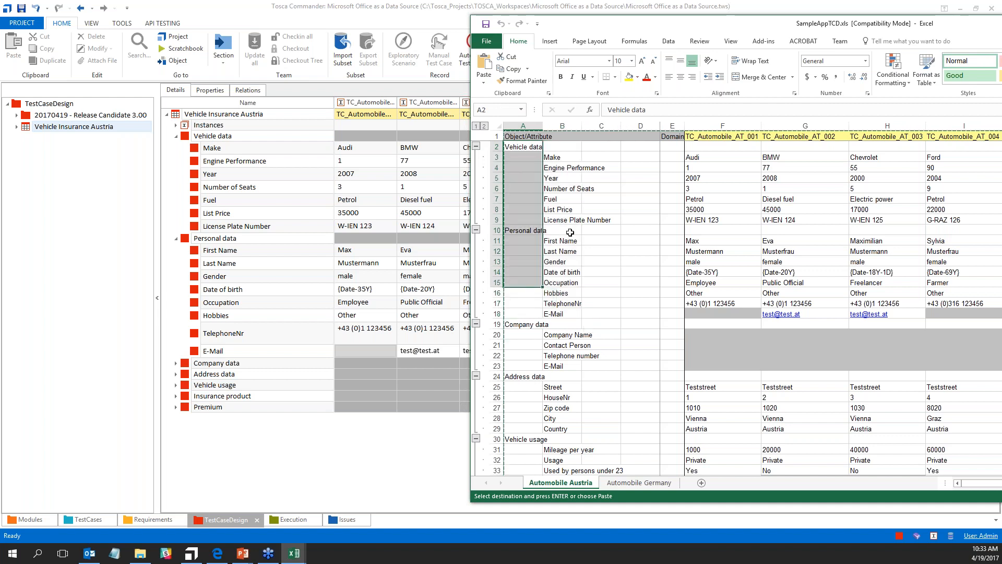
left_click_drag(562, 157, 560, 274)
Step: Check the TC_Automobile_AT_001 and TC_Automobile_AT_002 columns in Excel and return to the test sheet in Tosca Commander
left_click_drag(708, 137, 741, 272)
left_click_drag(799, 136, 799, 251)
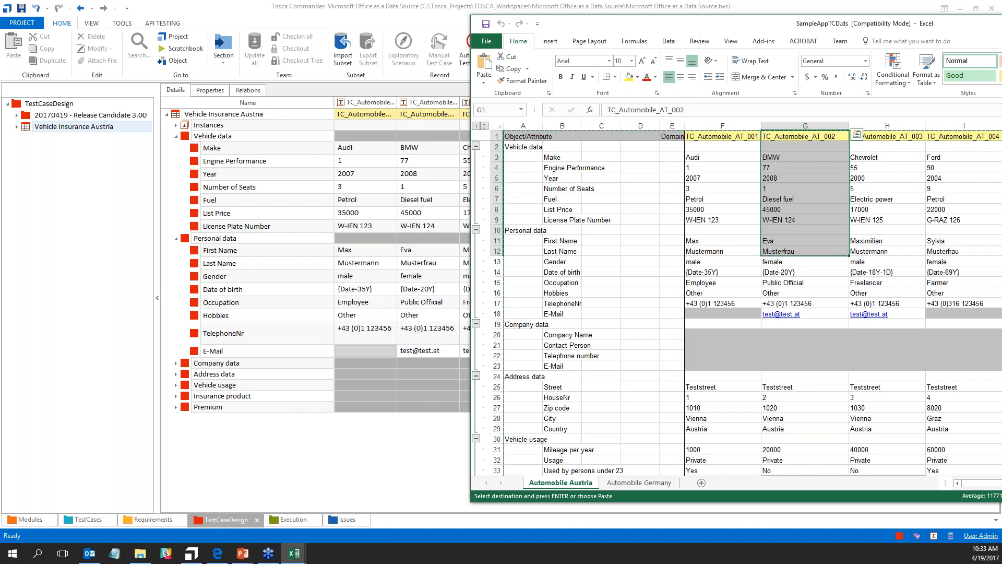
double_click(687, 22)
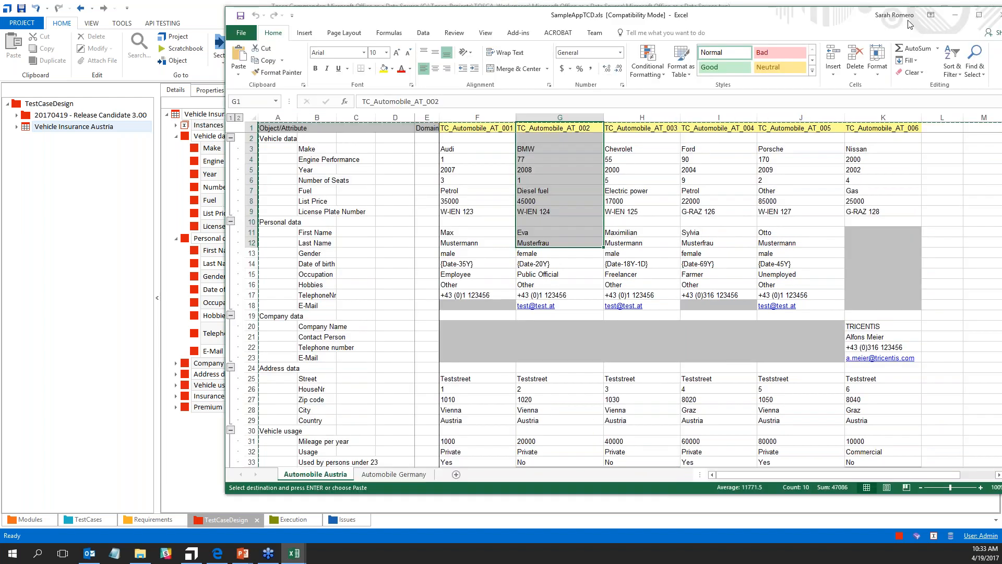
left_click(908, 20)
left_click(955, 15)
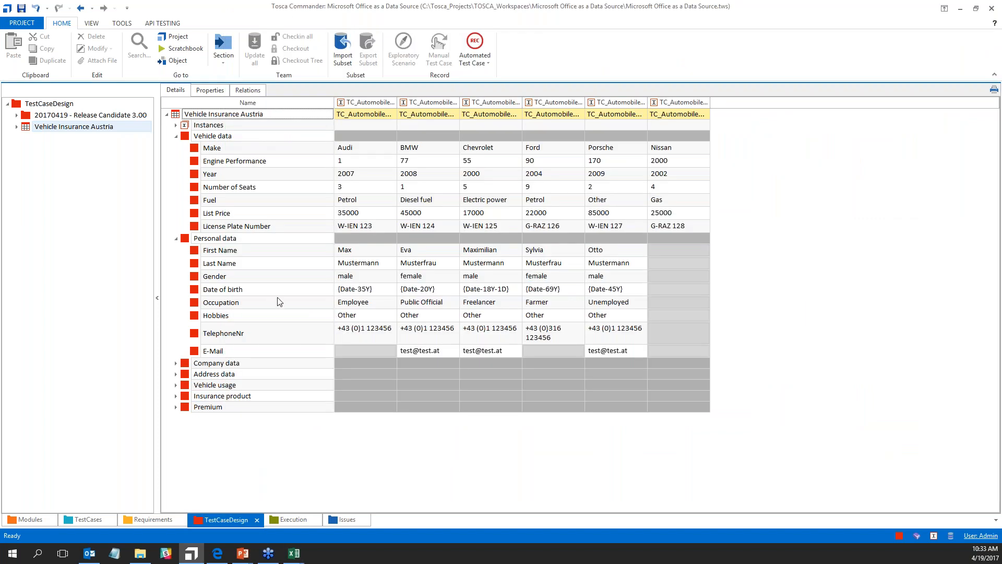
Step: Convert the values of the Make attribute under Vehicle data into instances and check the resulting instance list
left_click(212, 150)
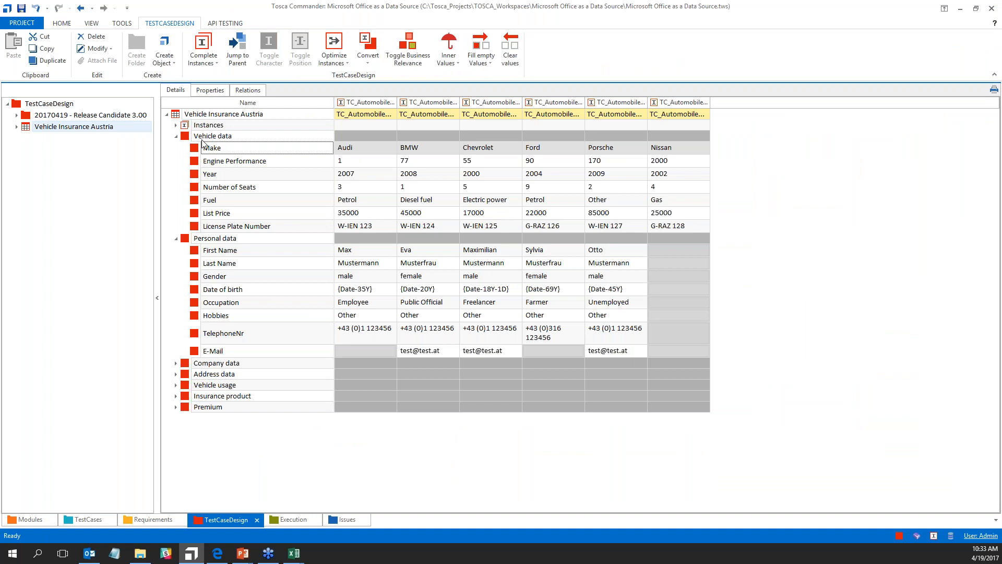
left_click(203, 229, "shift")
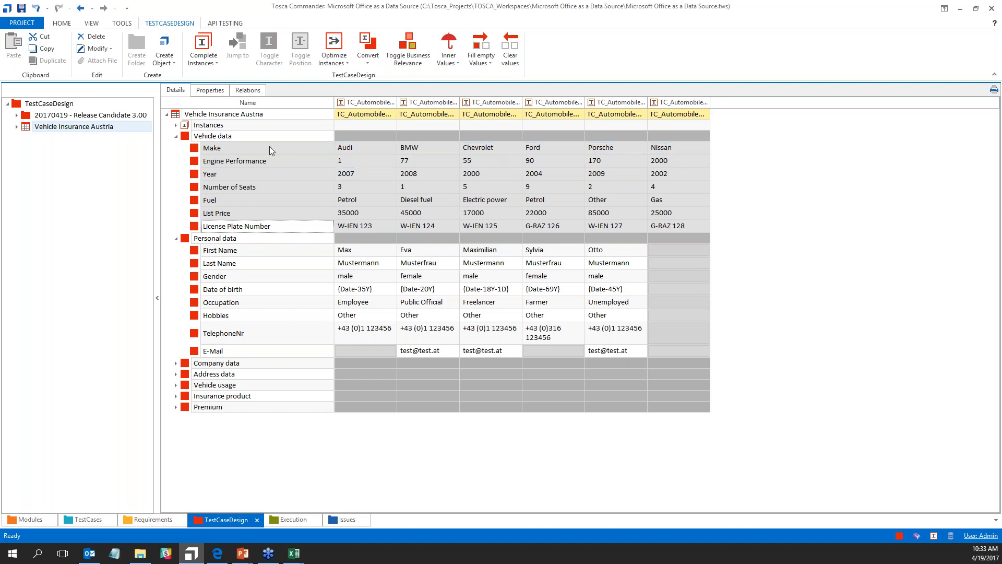
left_click(214, 151)
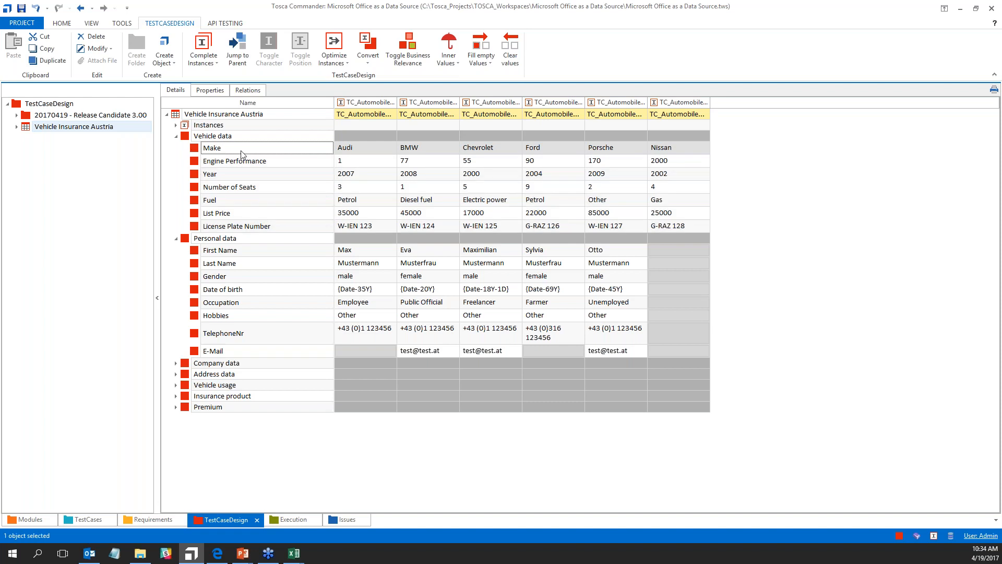
left_click(372, 62)
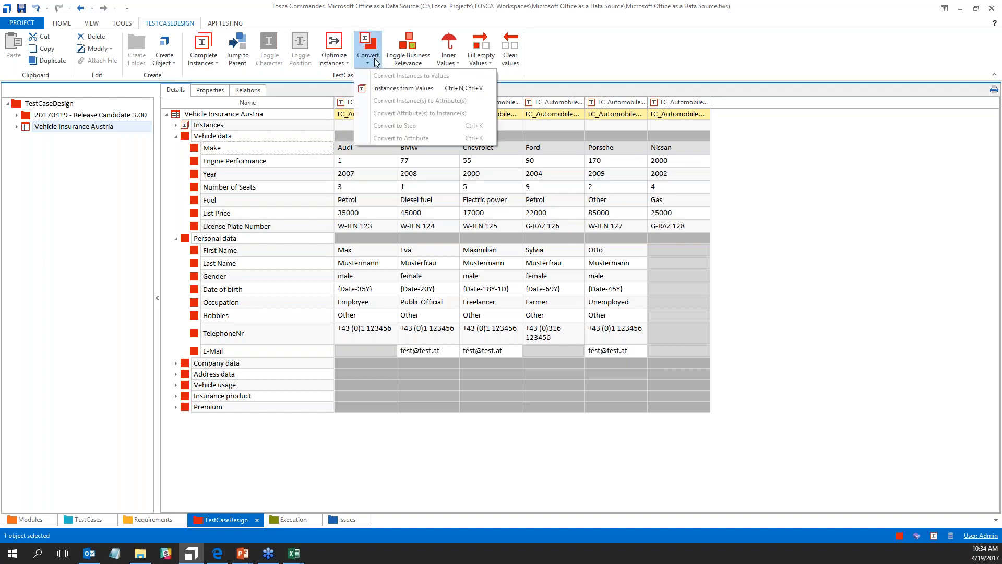
left_click(380, 89)
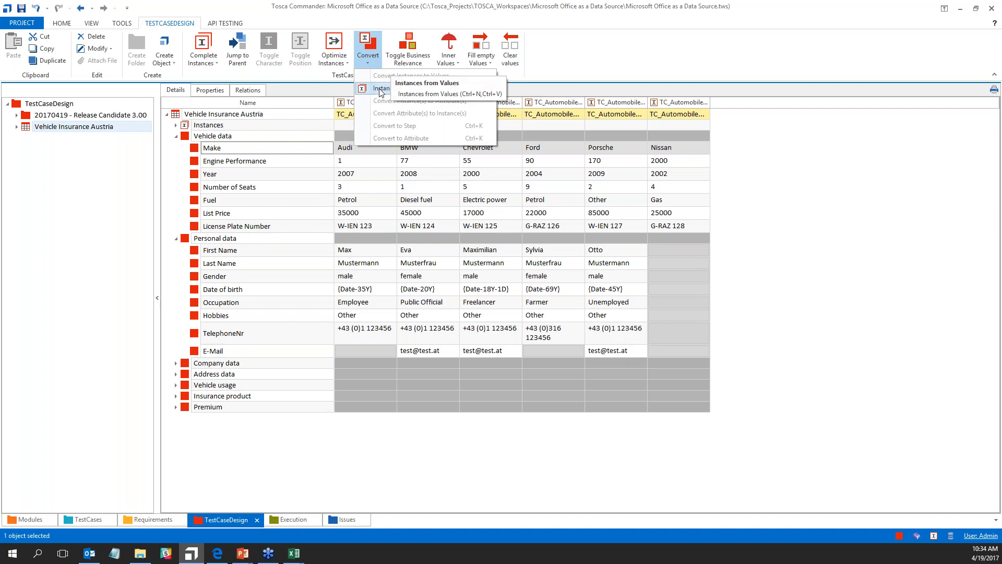
left_click(185, 147)
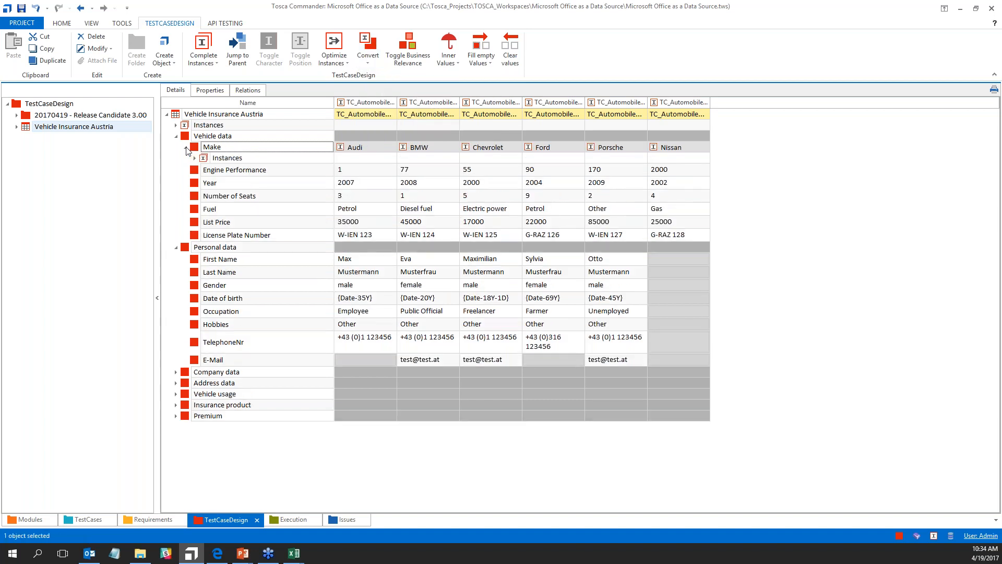
left_click(195, 157)
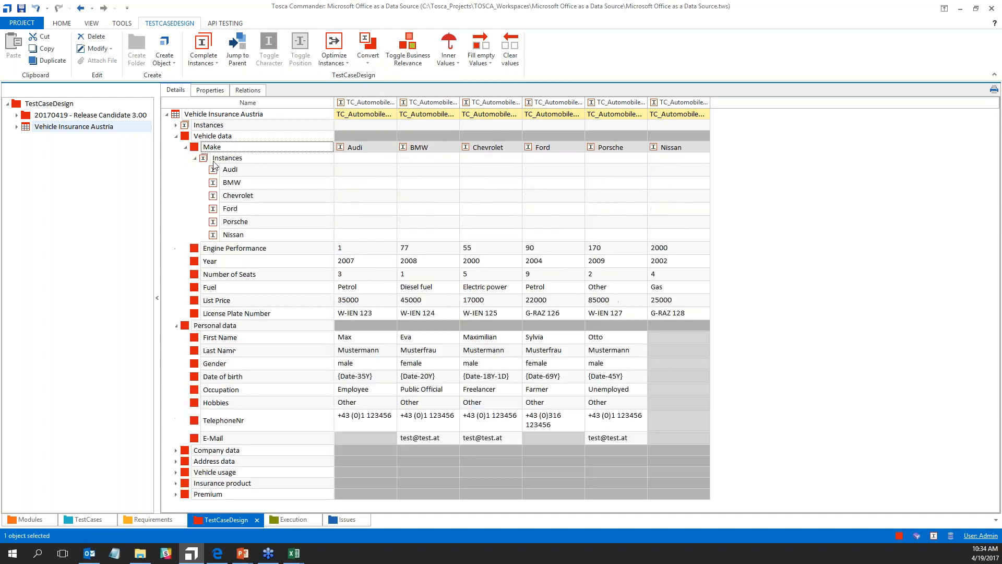
left_click(185, 147)
Step: Convert the values of the attributes from Engine Performance through License Plate Number into instances
left_click(194, 159)
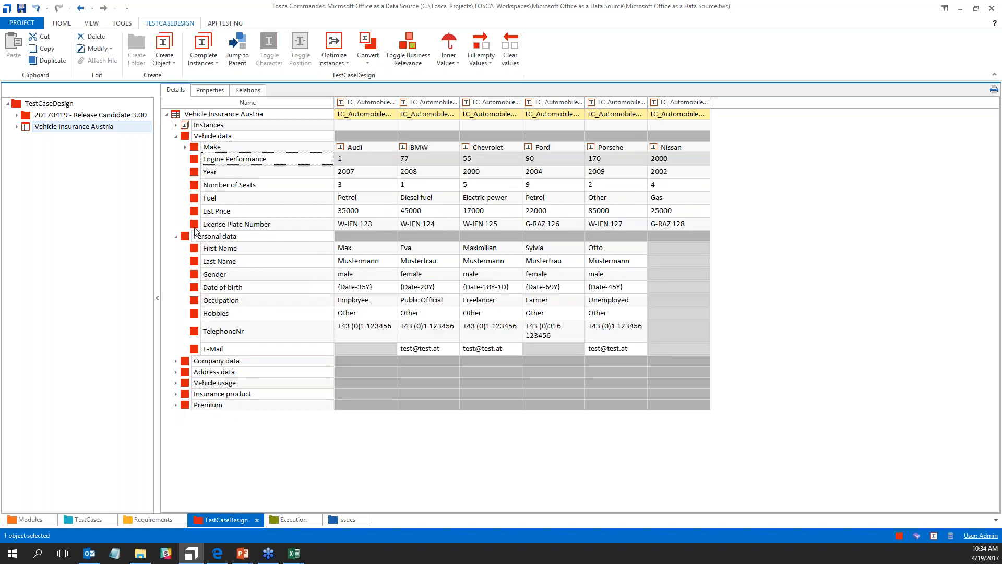
left_click(197, 224, "shift")
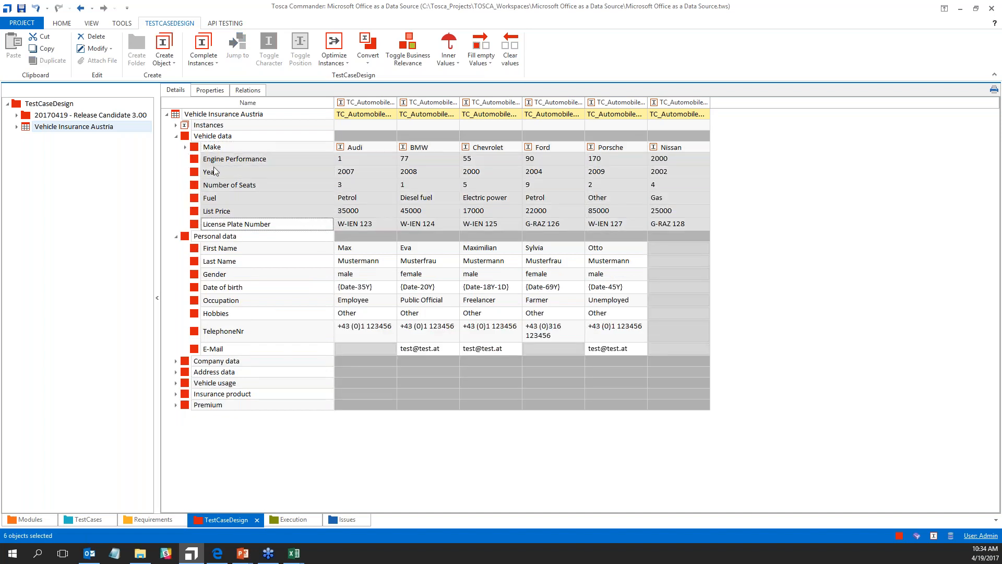
left_click(368, 50)
left_click(396, 89)
Step: Inspect the instances under Engine Performance and Year, then collapse the Vehicle data section
left_click(185, 158)
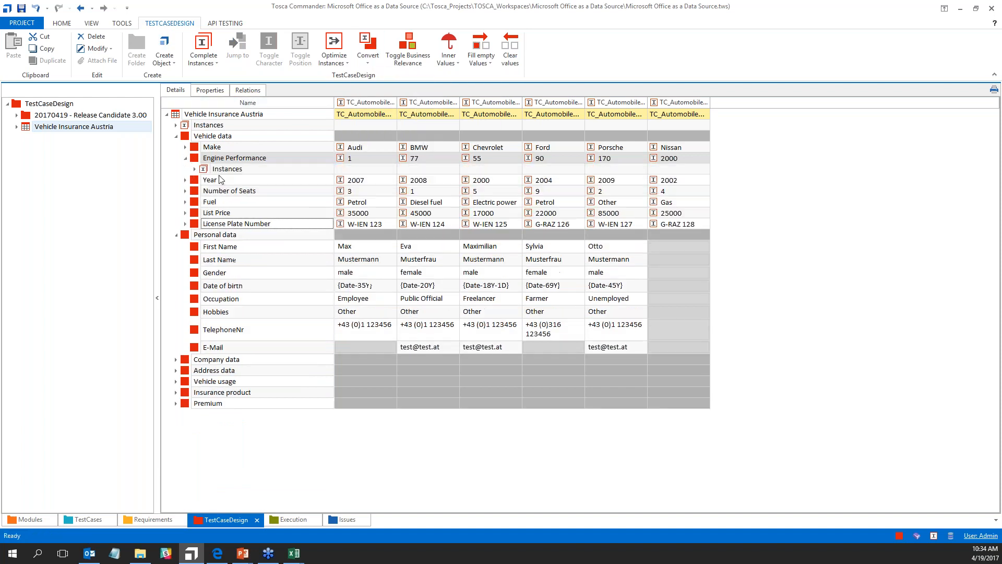
left_click(195, 169)
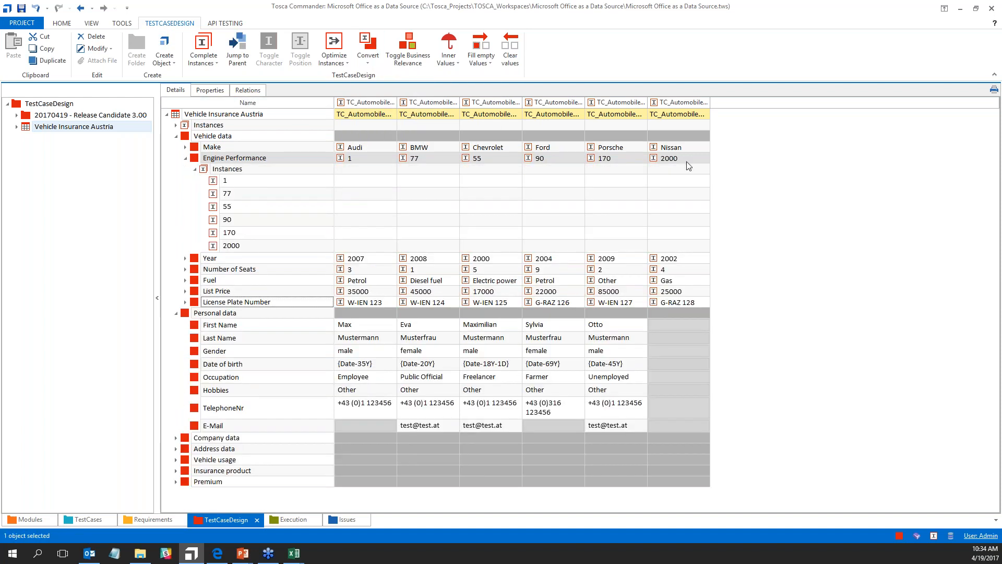
left_click(195, 169)
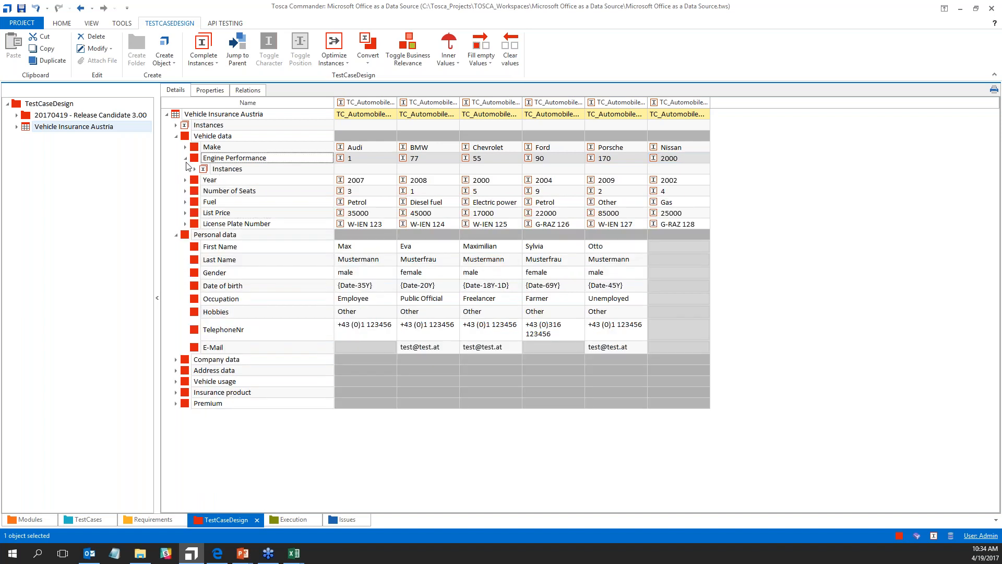
left_click(185, 157)
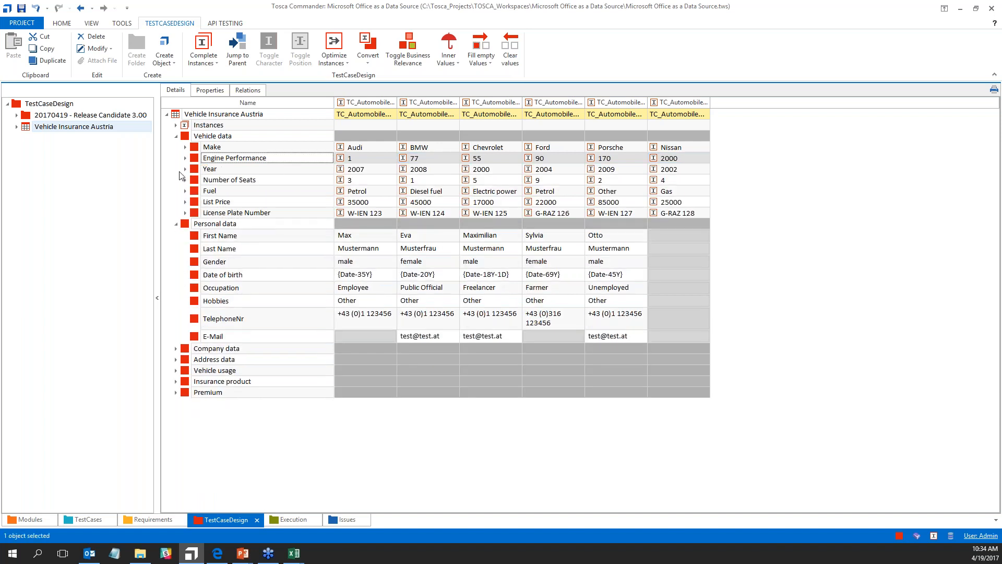
left_click(186, 169)
left_click(195, 180)
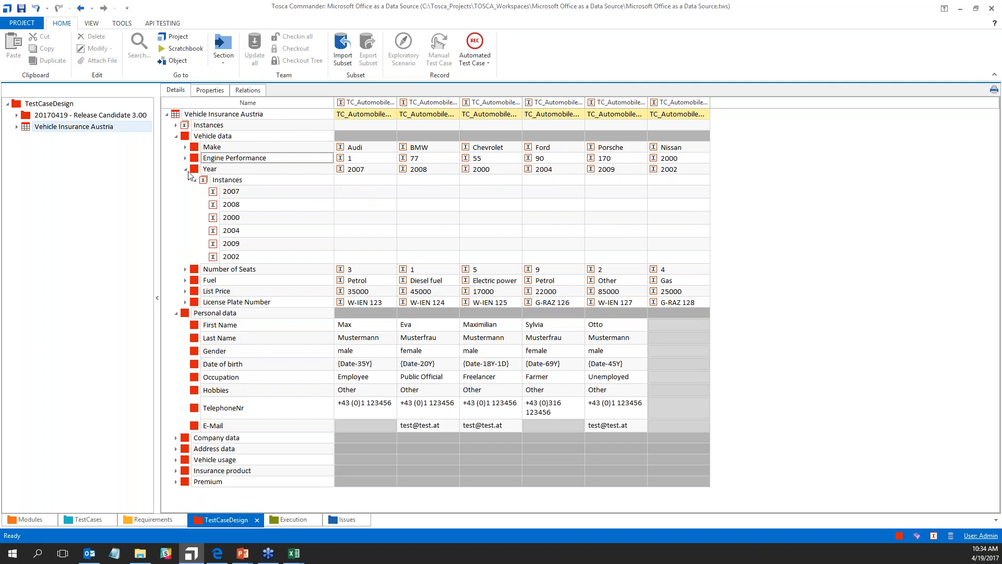
left_click(185, 169)
left_click(176, 136)
Step: Select the Vehicle Insurance Austria test sheet and expand its Company data and Vehicle data sections for review
left_click(179, 114)
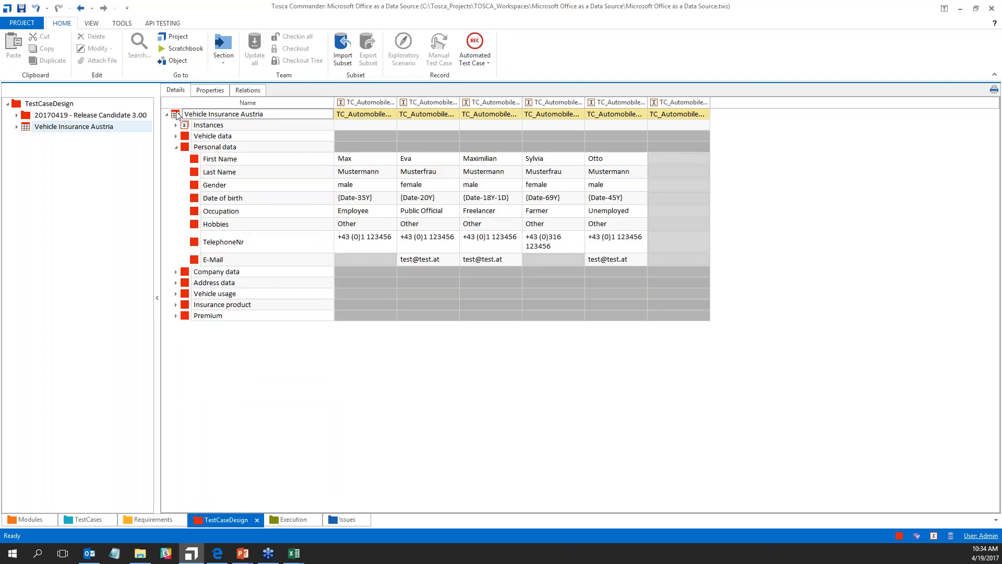
left_click(65, 24)
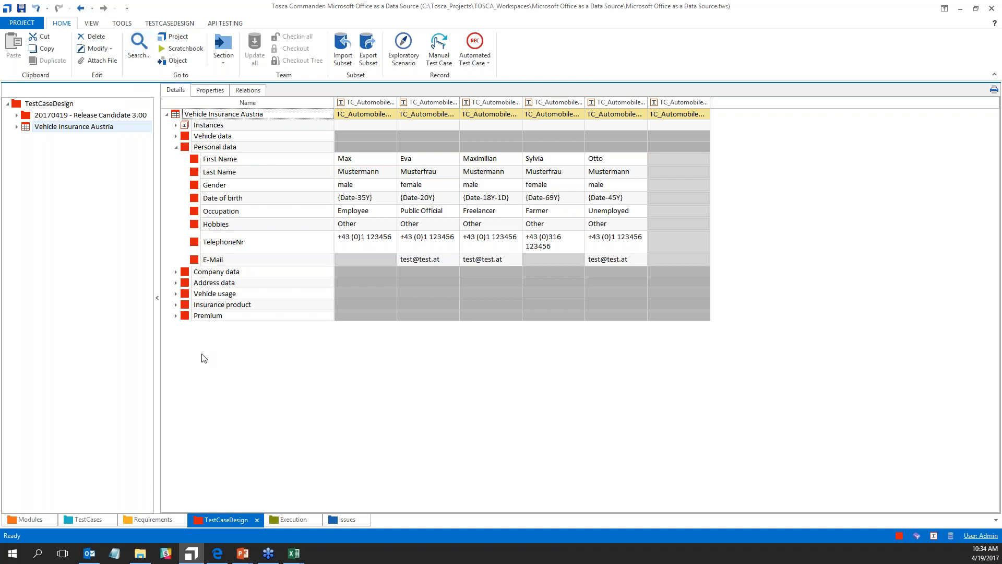
left_click(176, 272)
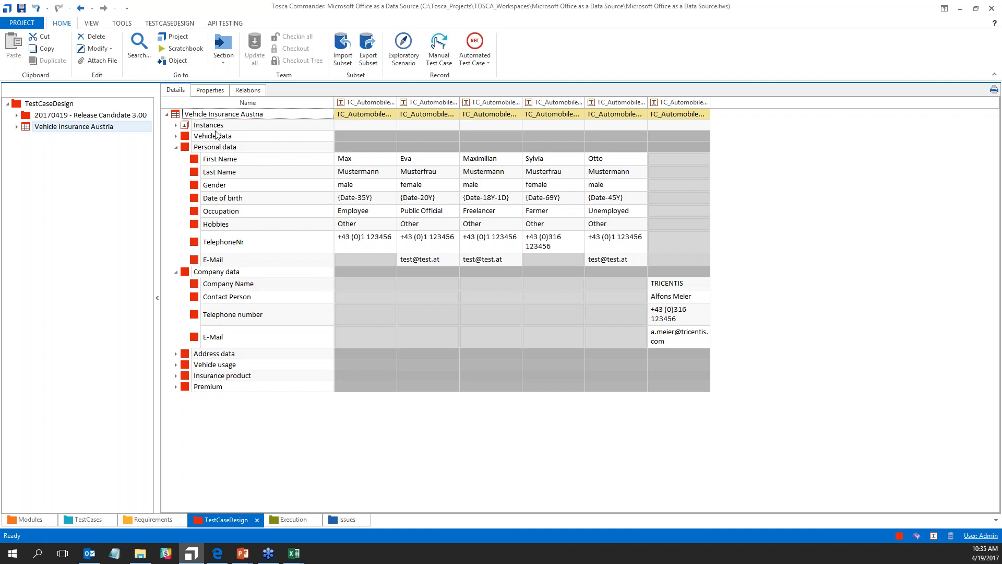
left_click(176, 137)
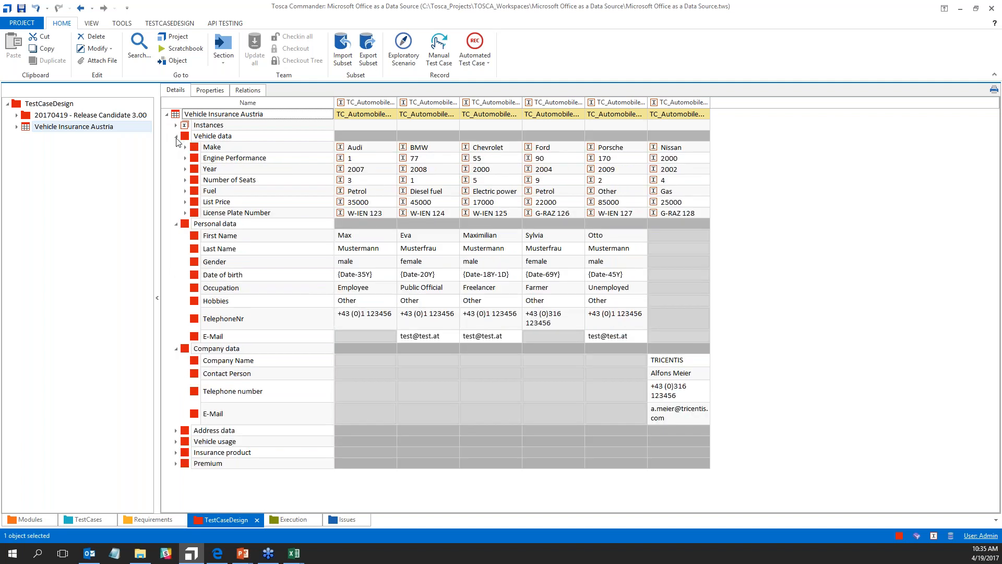
Step: Collapse the Vehicle data section and start a TQL search from Vehicle Insurance Austria with the query =>SUBPARTS:TDAttribute
left_click(177, 137)
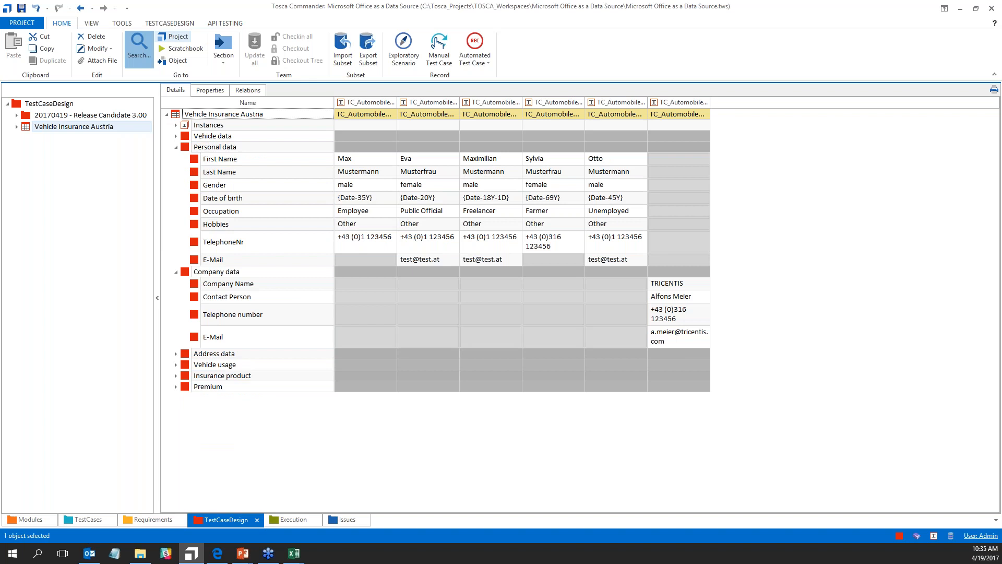
left_click(139, 48)
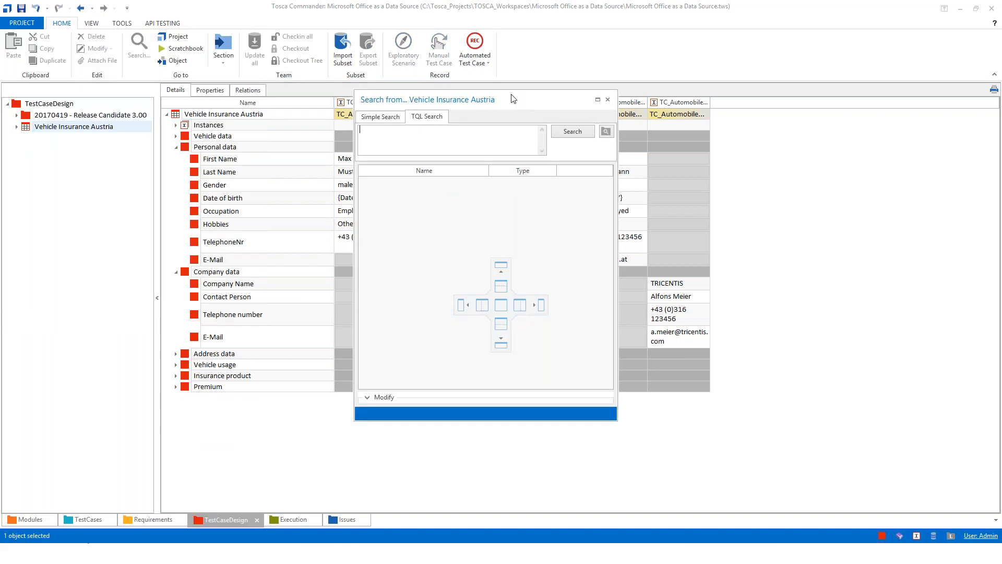
type("=>S")
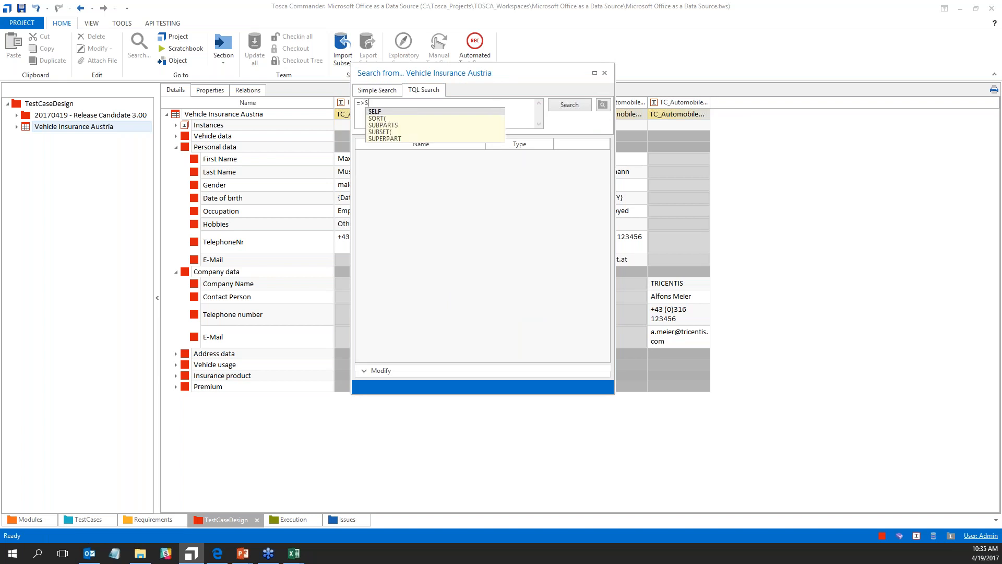
type("UB")
key("Return")
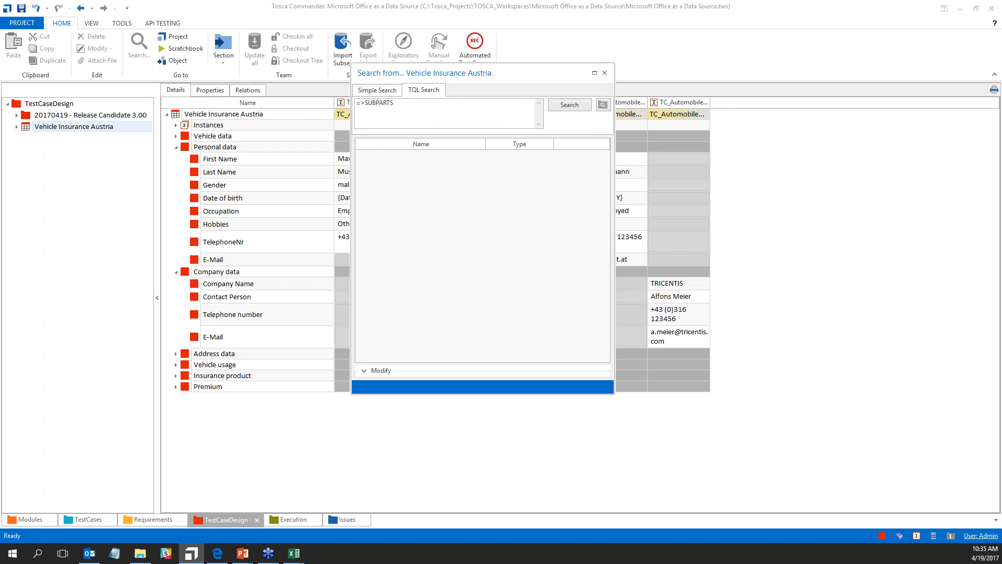
type(":")
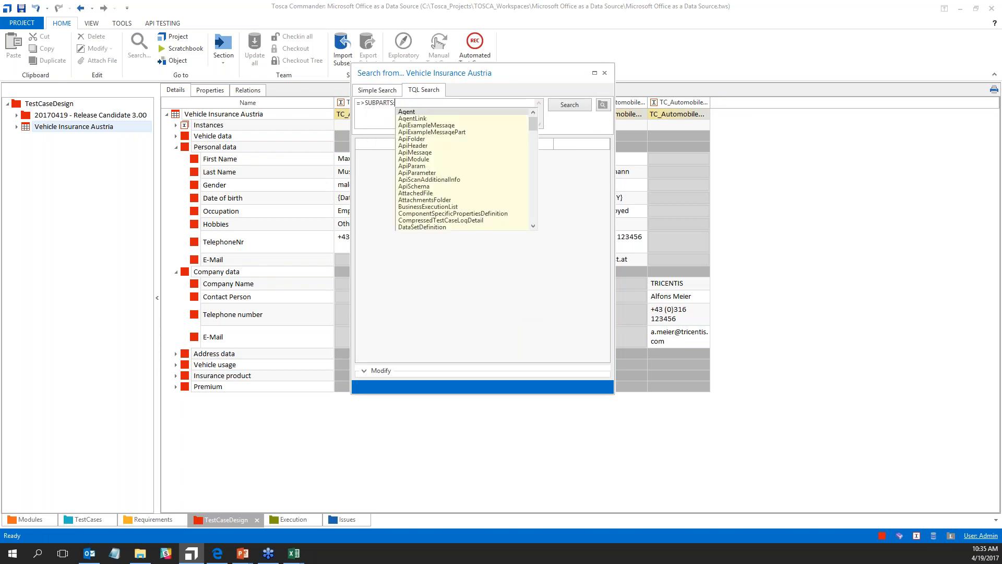
type("TD")
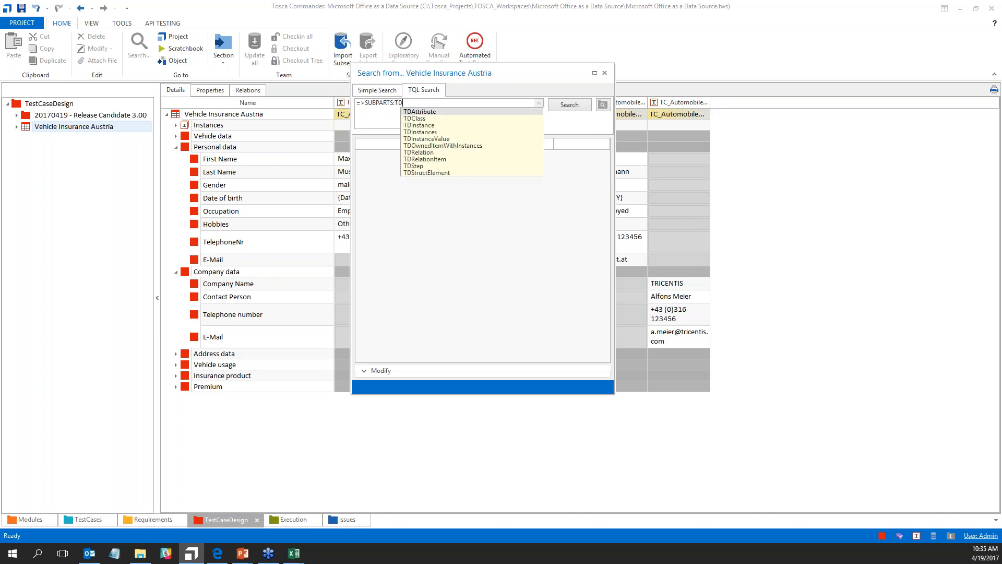
key("Return")
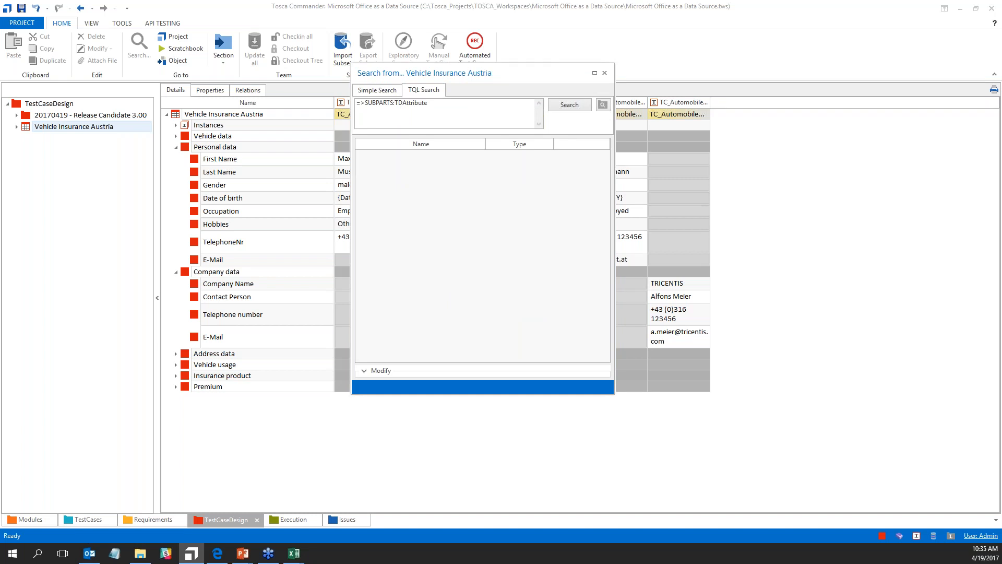
Step: Restrict the TQL query with the condition [AttrType=="Physical"] and run the search
type("[")
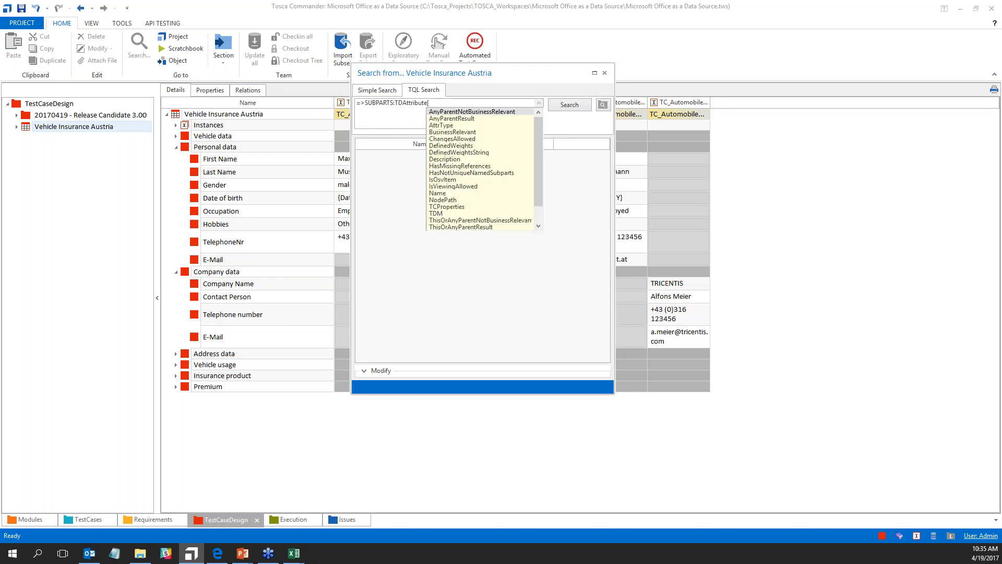
type("At")
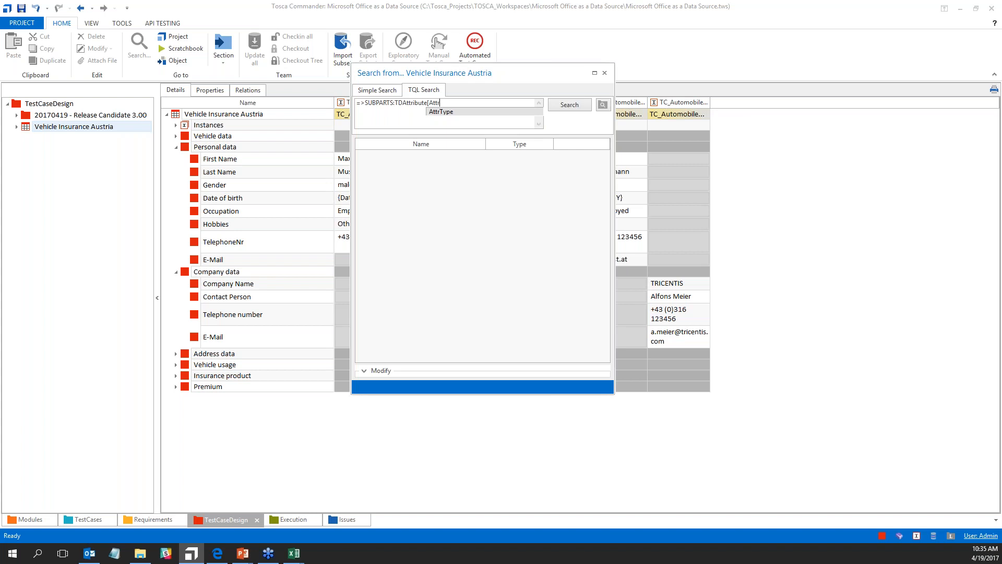
type("tr")
key("Return")
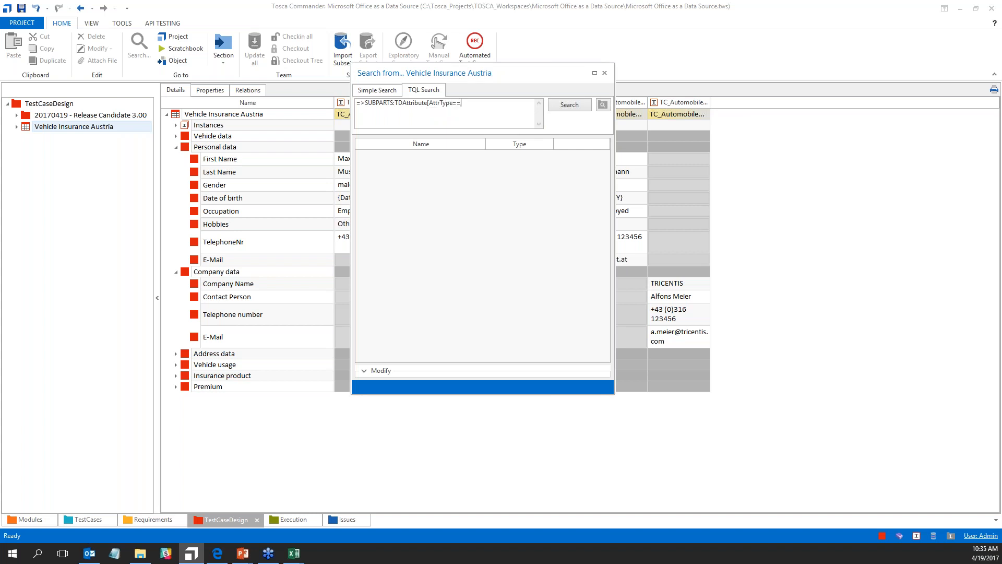
type("==\"Physical")
left_click(570, 105)
Step: Review the list of found physical attributes from Make down to the last Sum entry
scroll(423, 261, "down", 10)
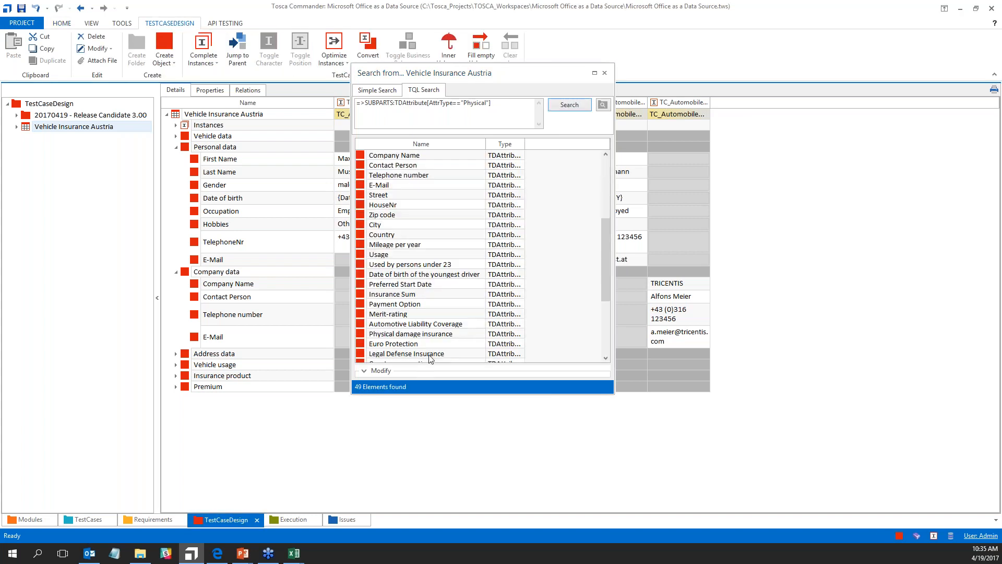
scroll(429, 268, "up", 10)
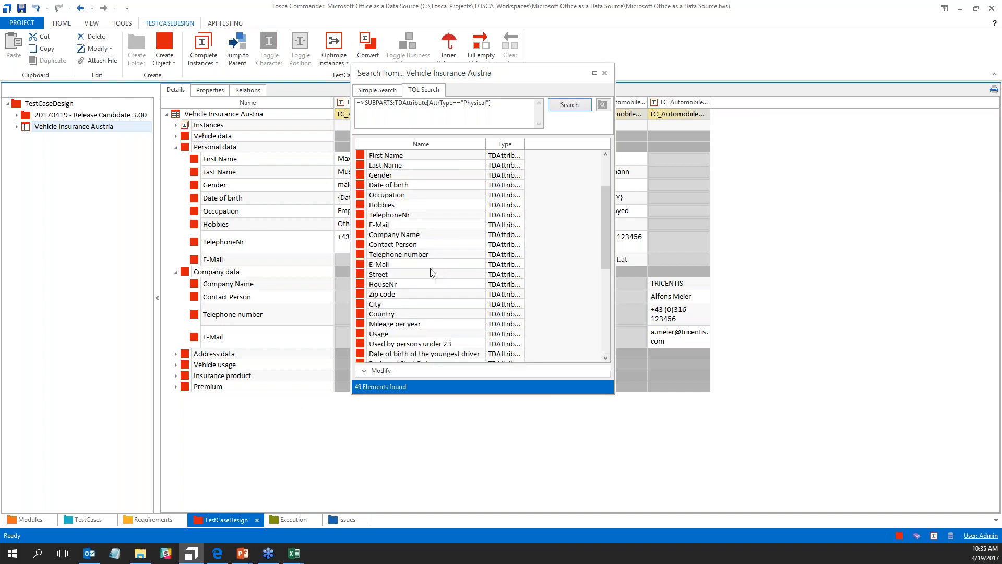
left_click(378, 157)
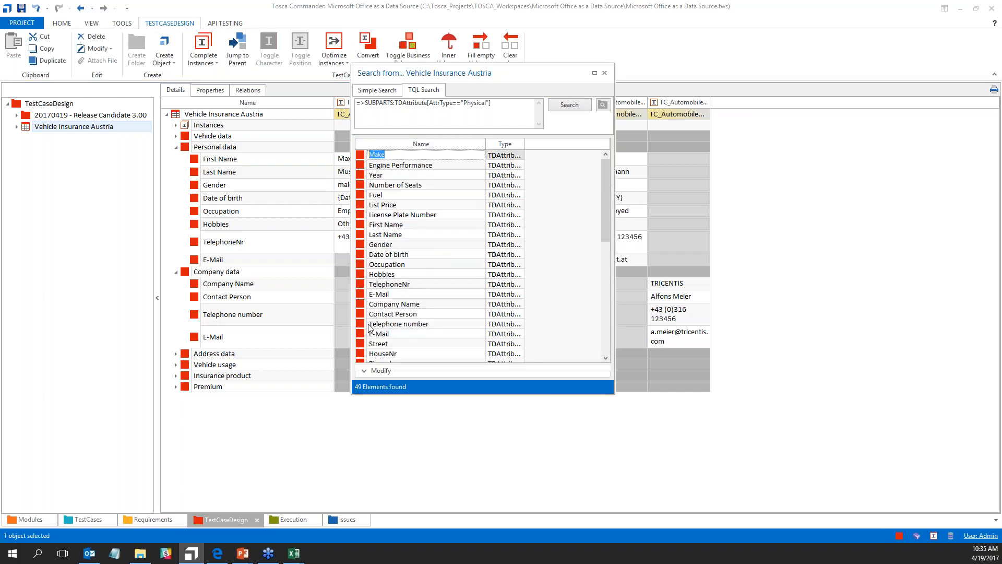
scroll(582, 282, "down", 7)
scroll(446, 189, "up", 7)
scroll(367, 226, "down", 10)
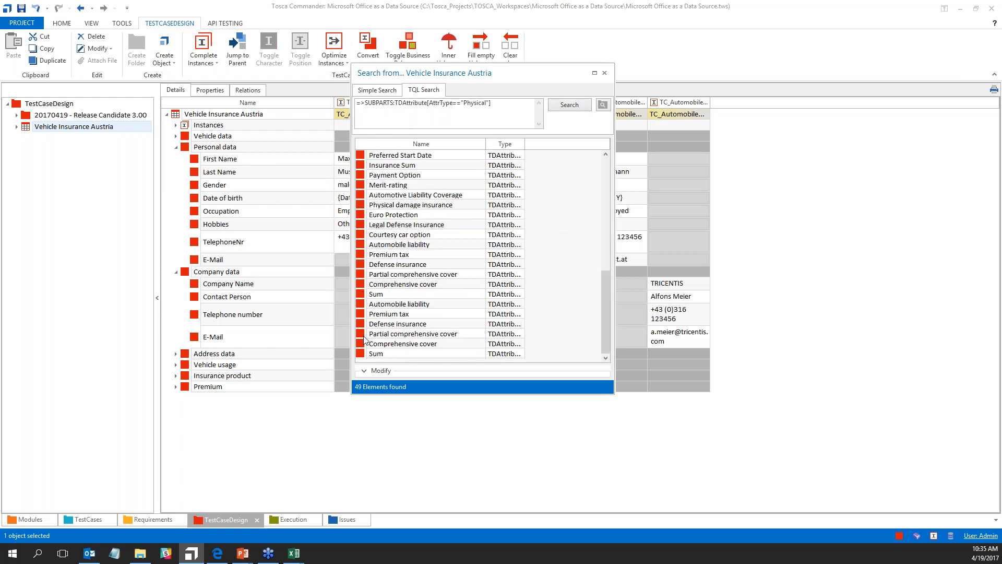
Step: Try to convert the values of all found attributes into instances at once from the search results
left_click(364, 371)
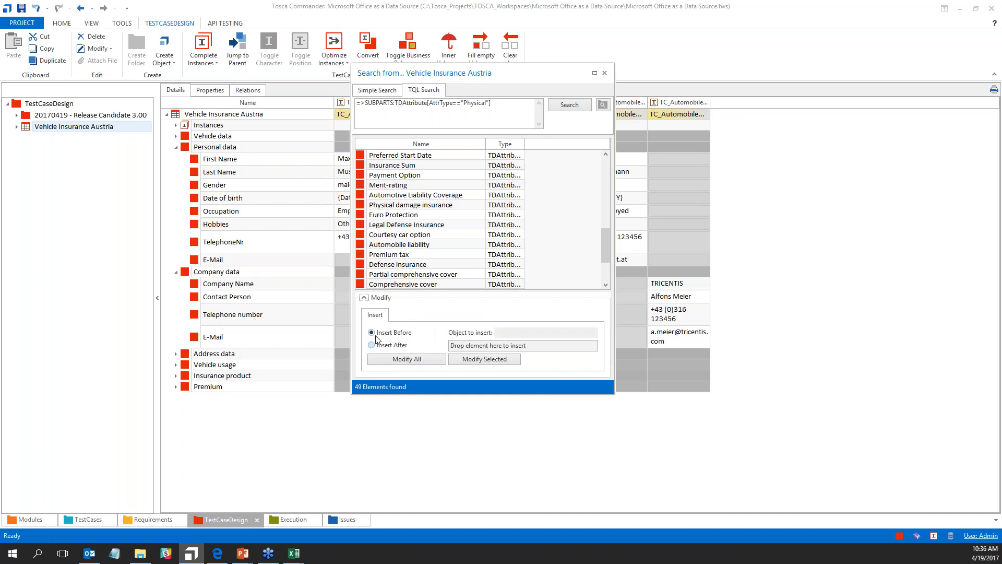
left_click(363, 297)
key("ctrl+a")
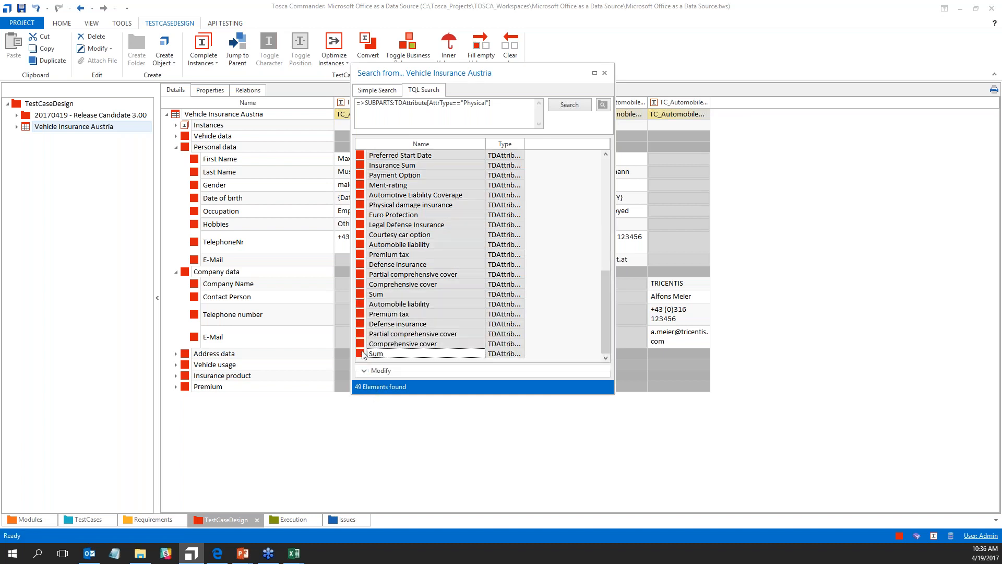
right_click(366, 352)
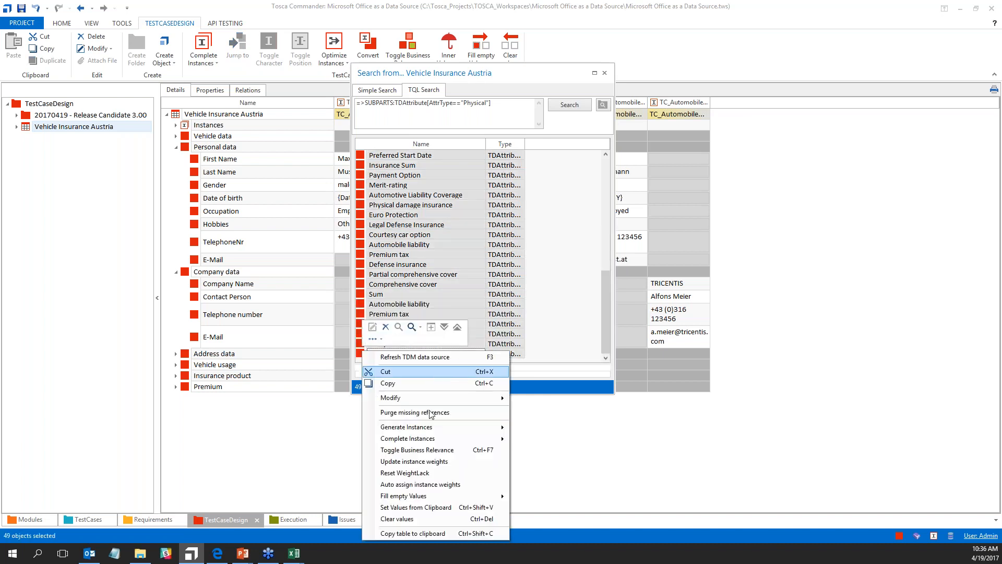
left_click(372, 339)
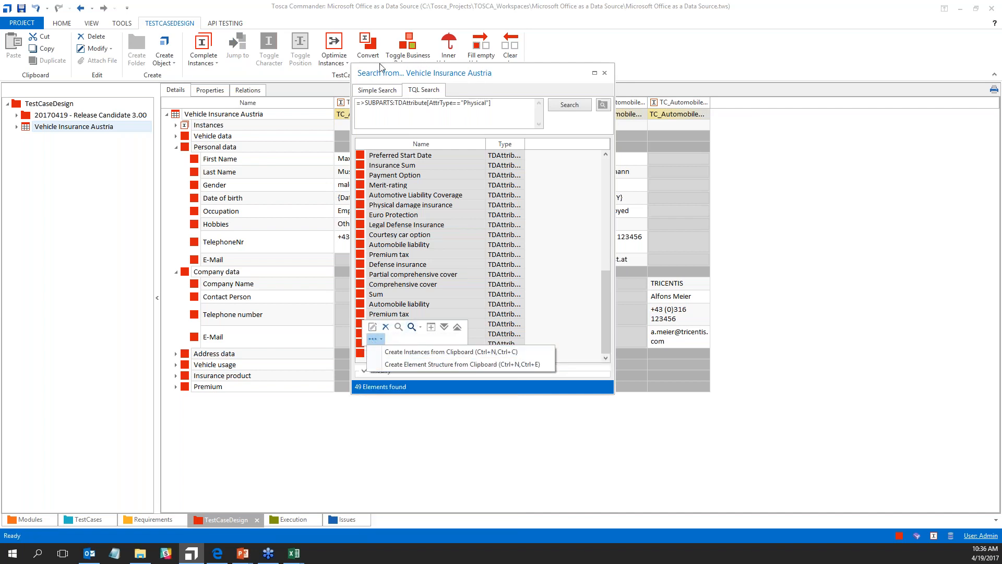
left_click_drag(399, 70, 652, 65)
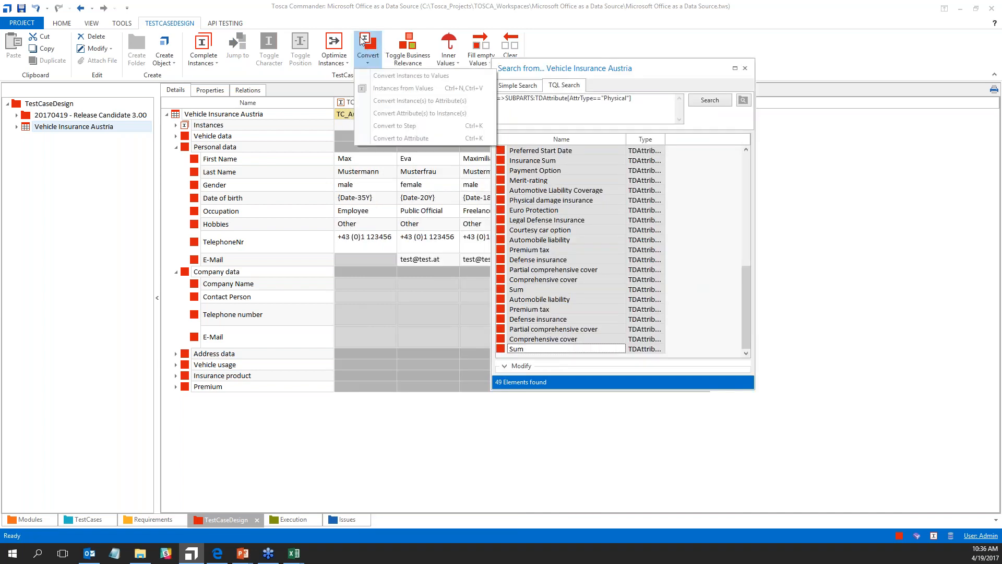
right_click(518, 236)
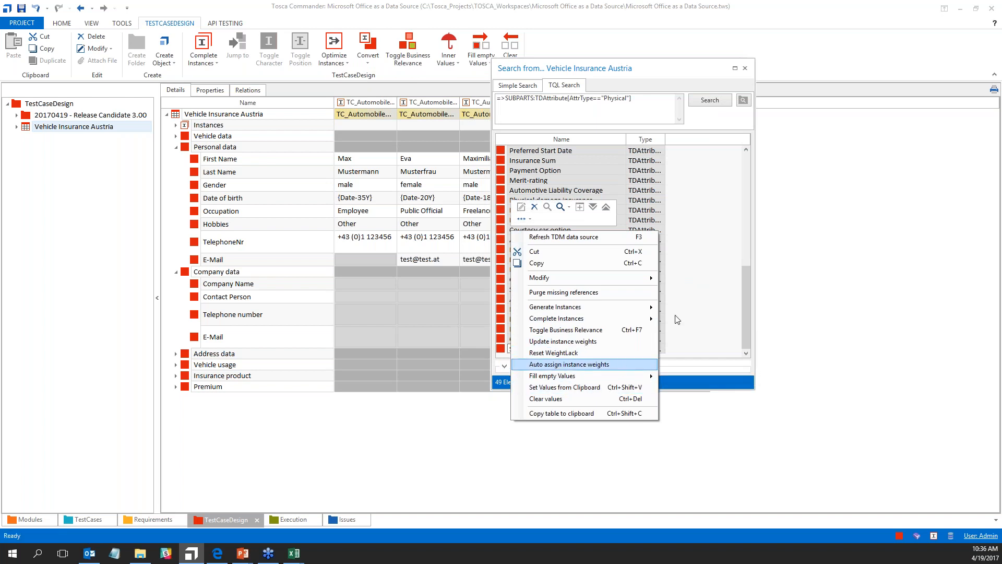
right_click(646, 195)
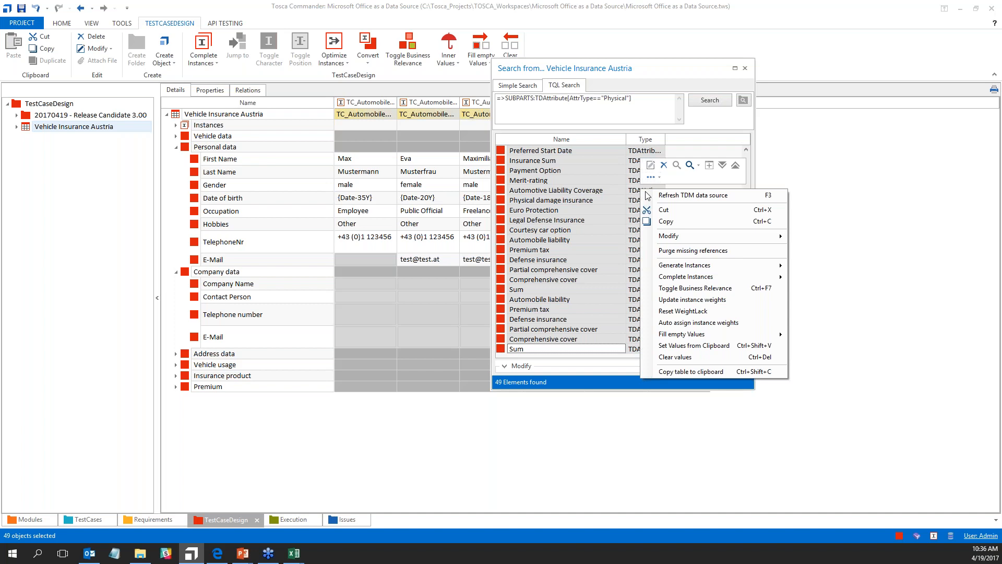
left_click(555, 240)
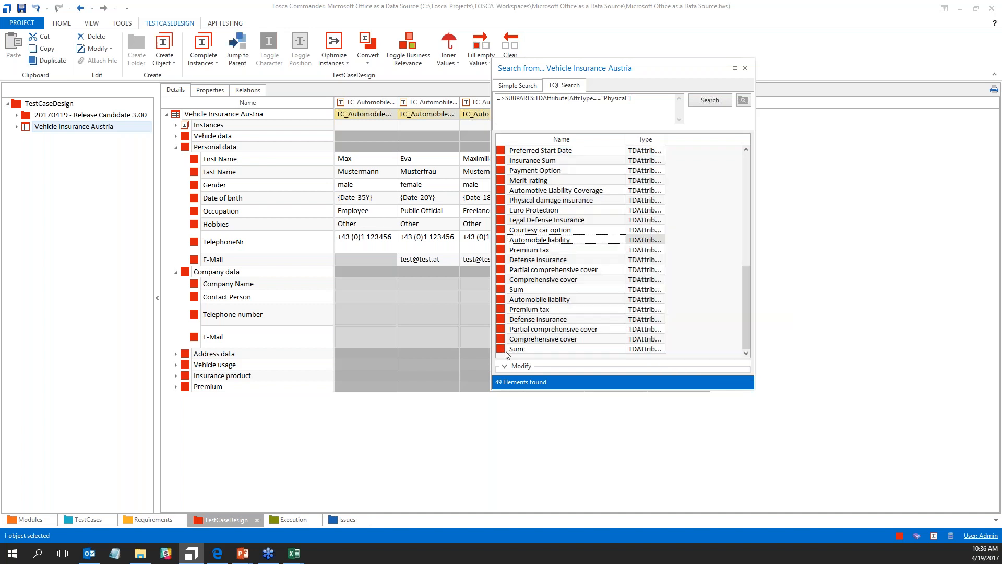
Step: Convert the values of the Courtesy car option attribute into instances from the search results
left_click(504, 367)
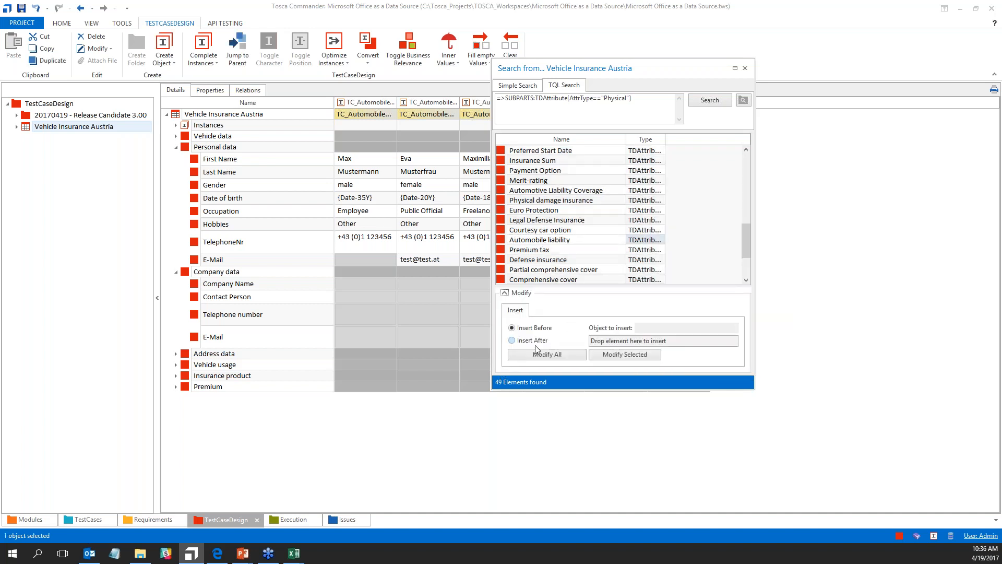
left_click(520, 230)
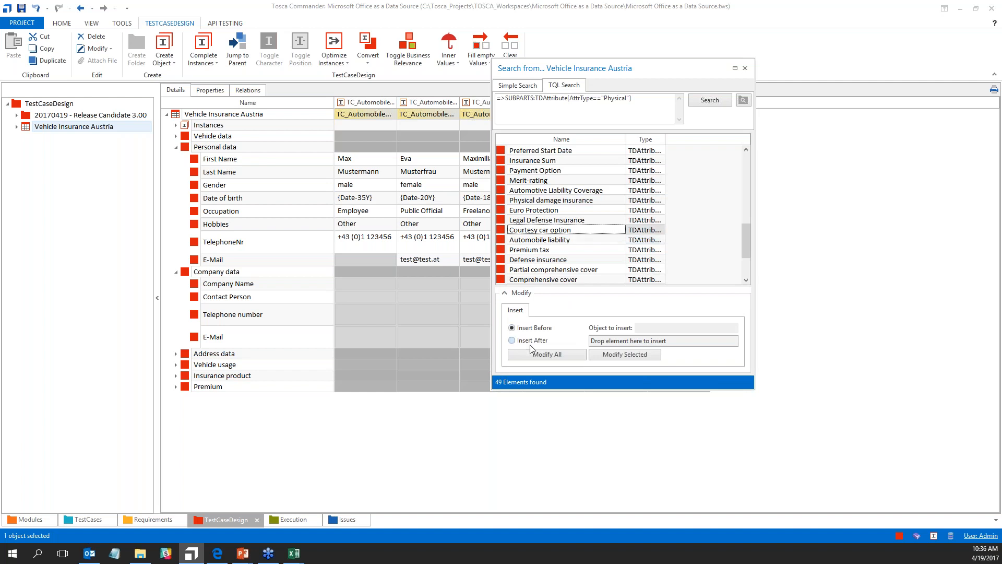
right_click(502, 232)
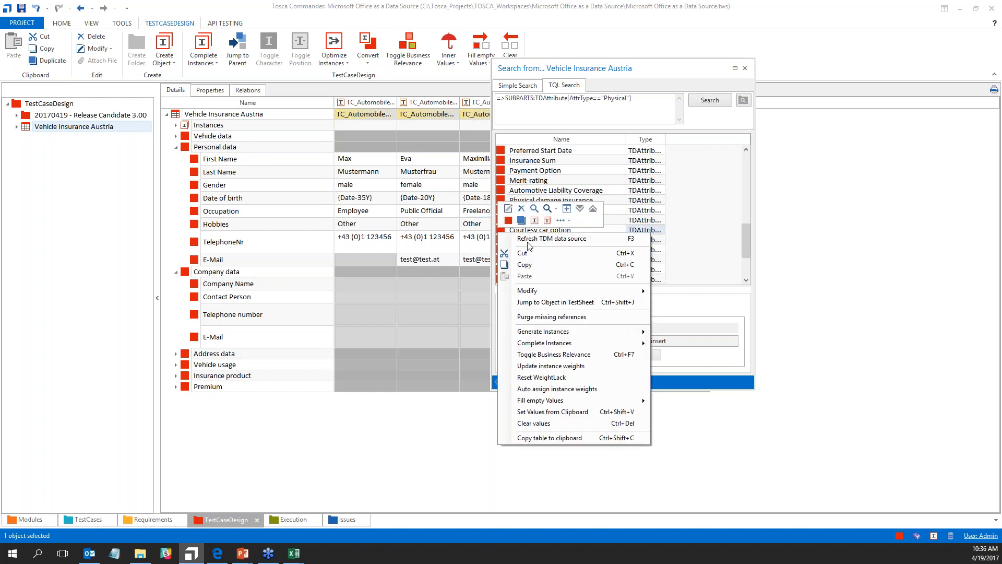
left_click(561, 221)
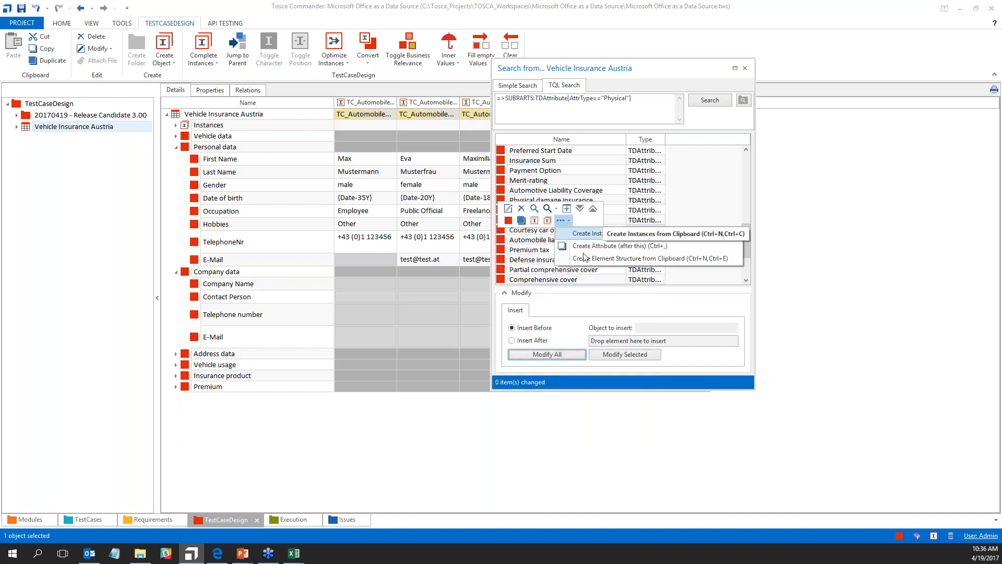
left_click(535, 222)
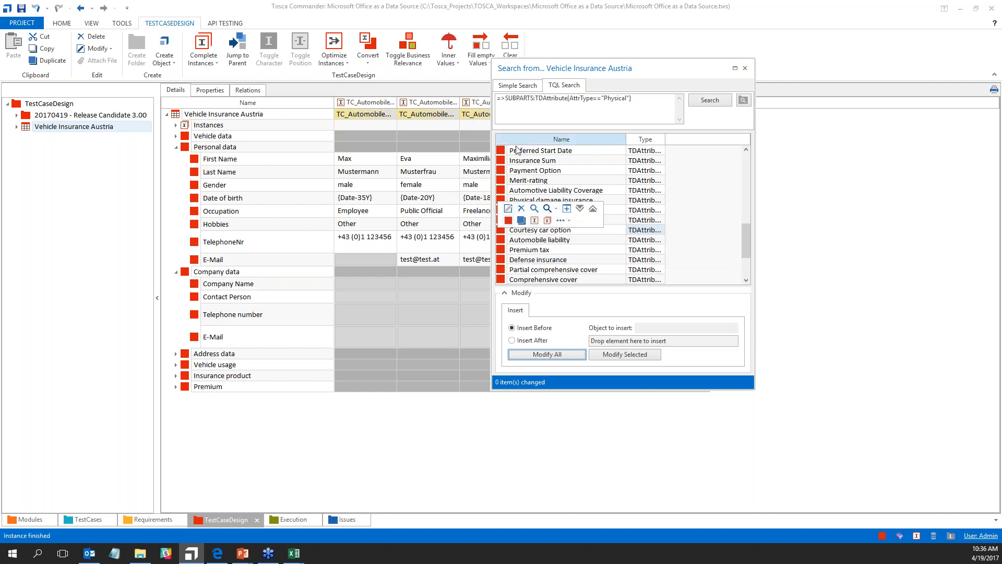
Step: Convert the values of the First Name attribute into instances from the search results
left_click(514, 162)
scroll(515, 166, "up", 10)
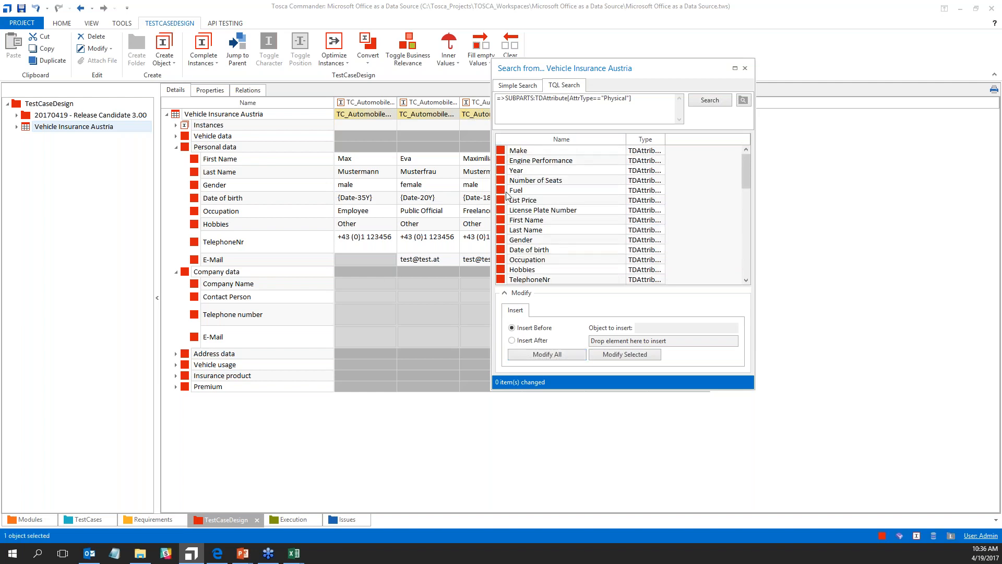
right_click(507, 222)
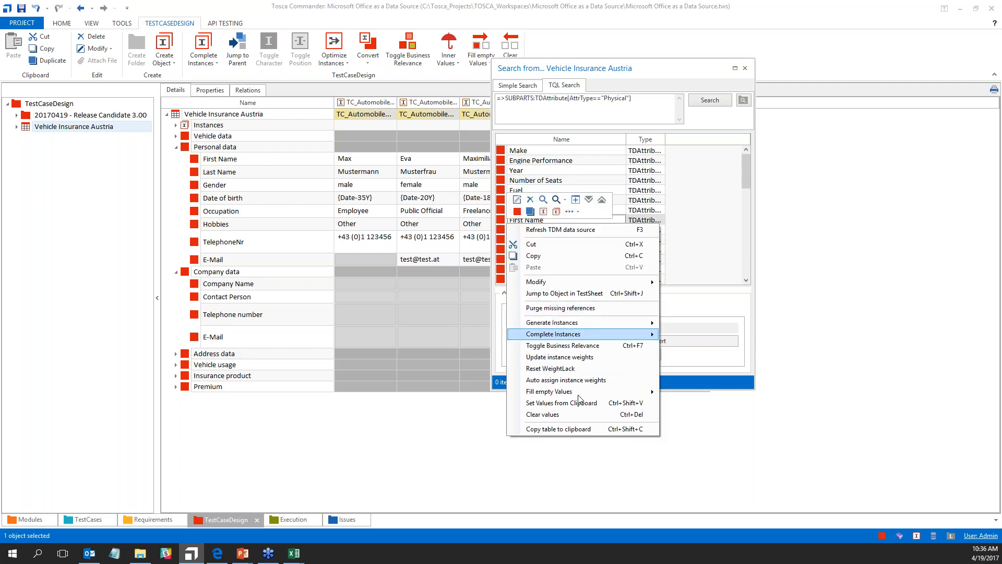
left_click(543, 213)
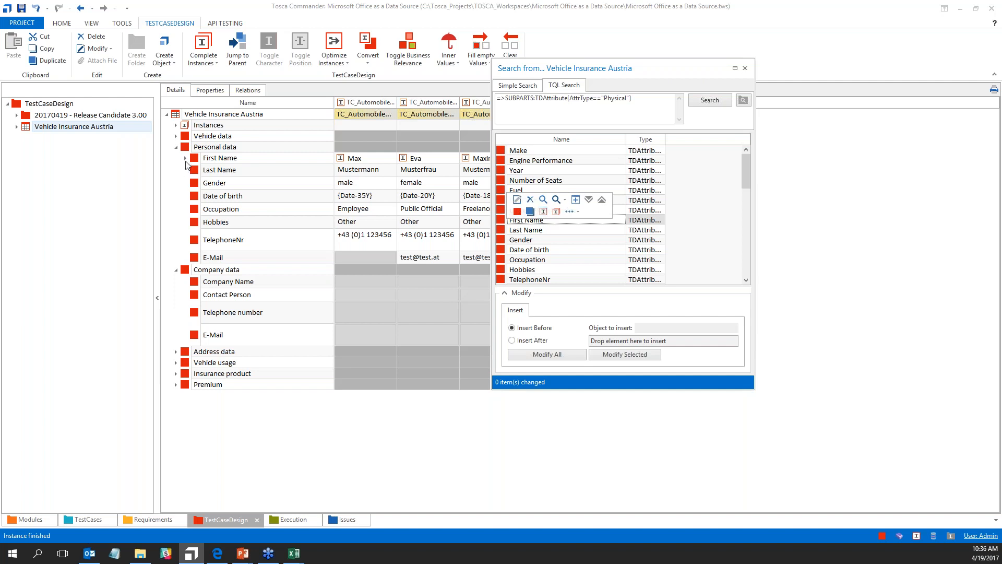
Step: Review the First Name attribute's instances and the physical attributes found by the TQL search, and close the search window
left_click(185, 159)
left_click(193, 169)
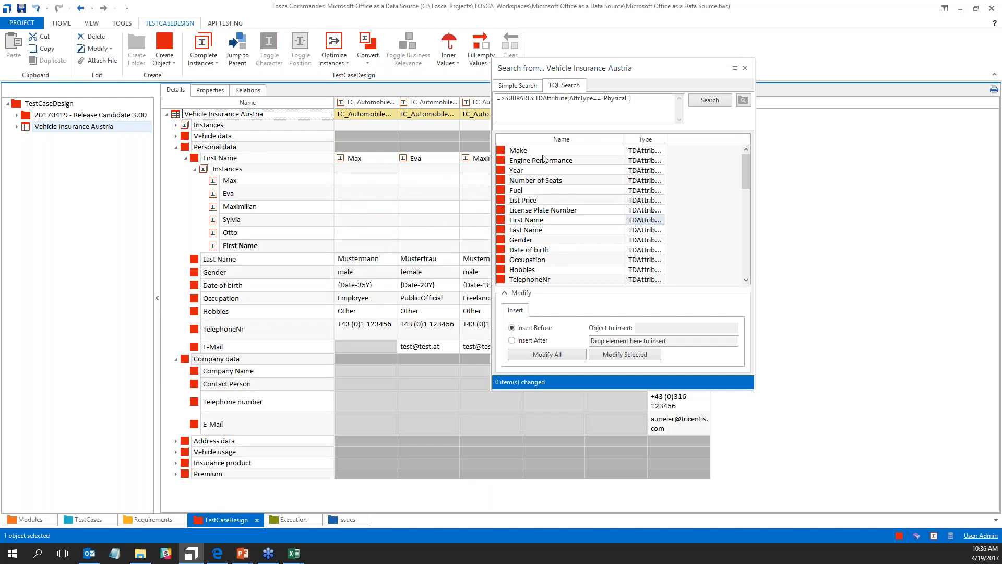
scroll(540, 181, "down", 6)
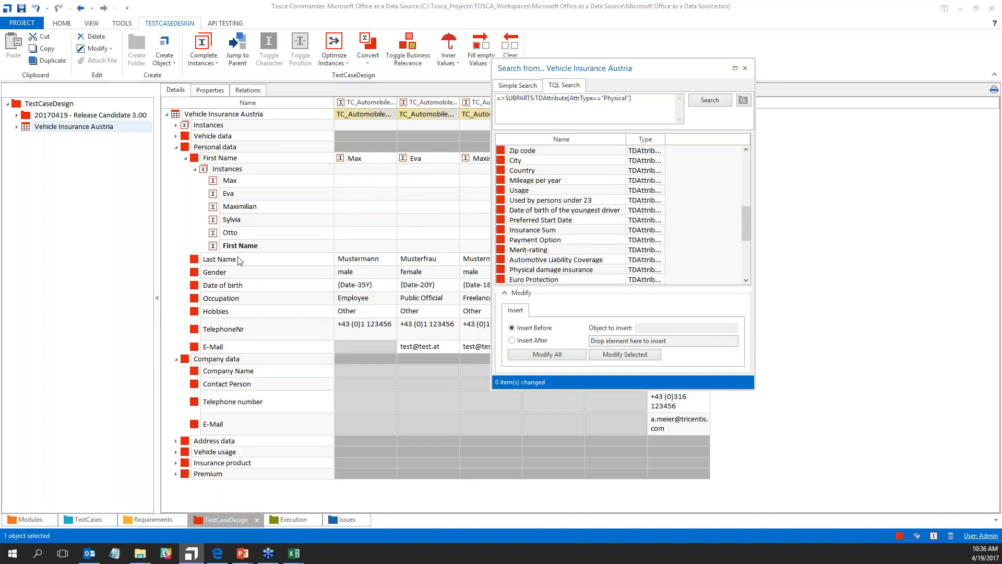
scroll(679, 218, "up", 6)
left_click(745, 68)
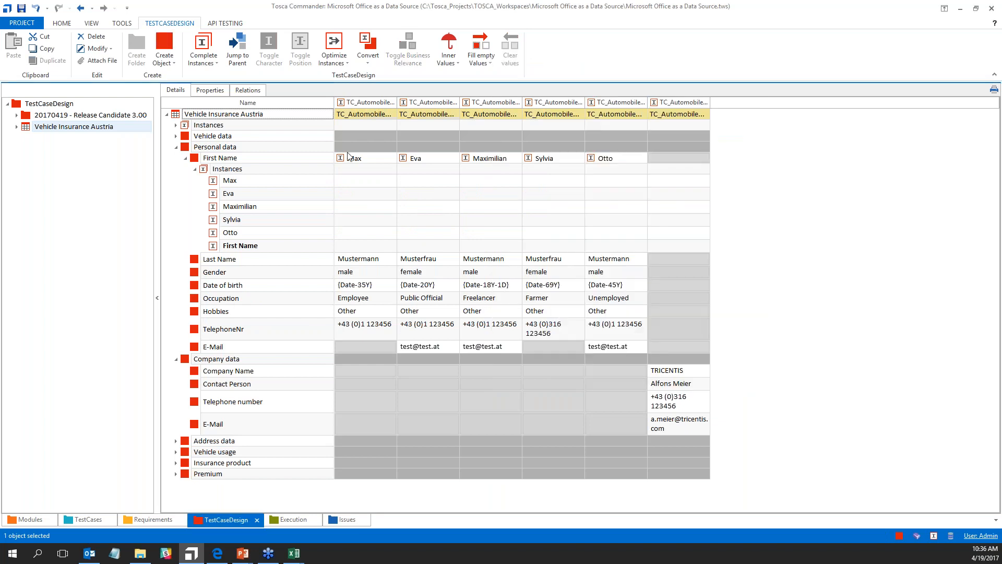
Step: Collapse the Personal data and Company data sections, review the sheet's instances, and expand the Vehicle data attributes
left_click(185, 158)
left_click(176, 147)
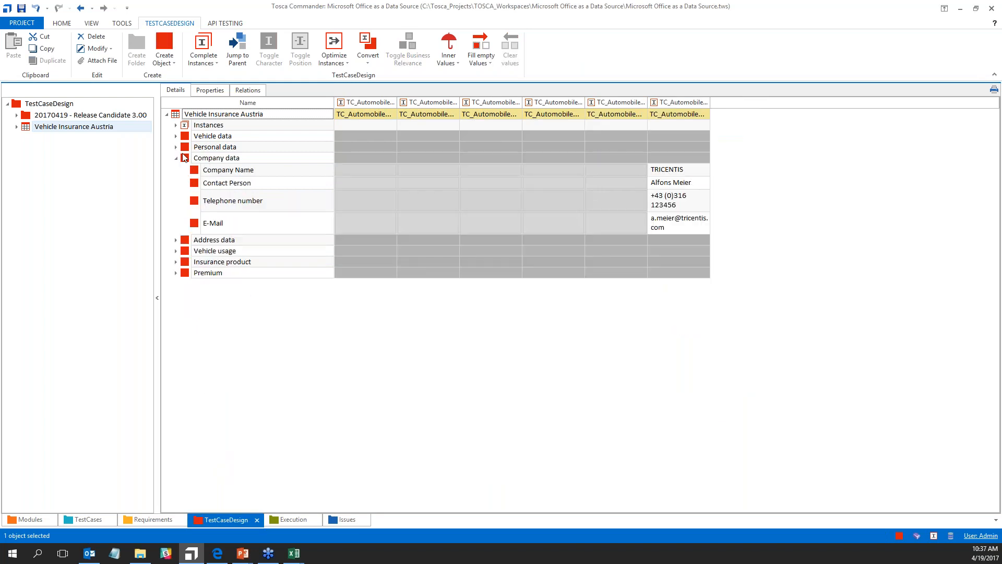
left_click(176, 158)
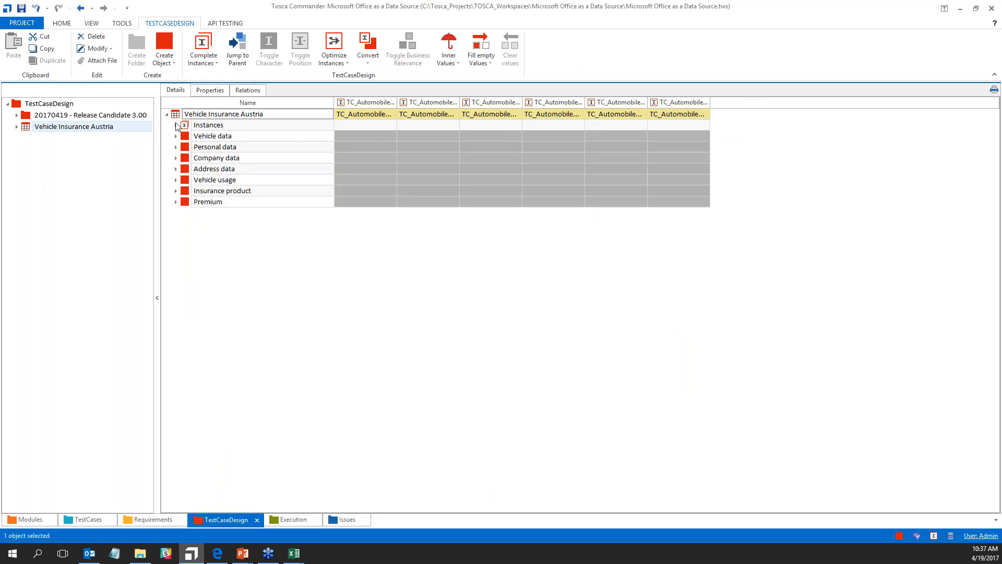
left_click(176, 126)
left_click(167, 114)
left_click(167, 114)
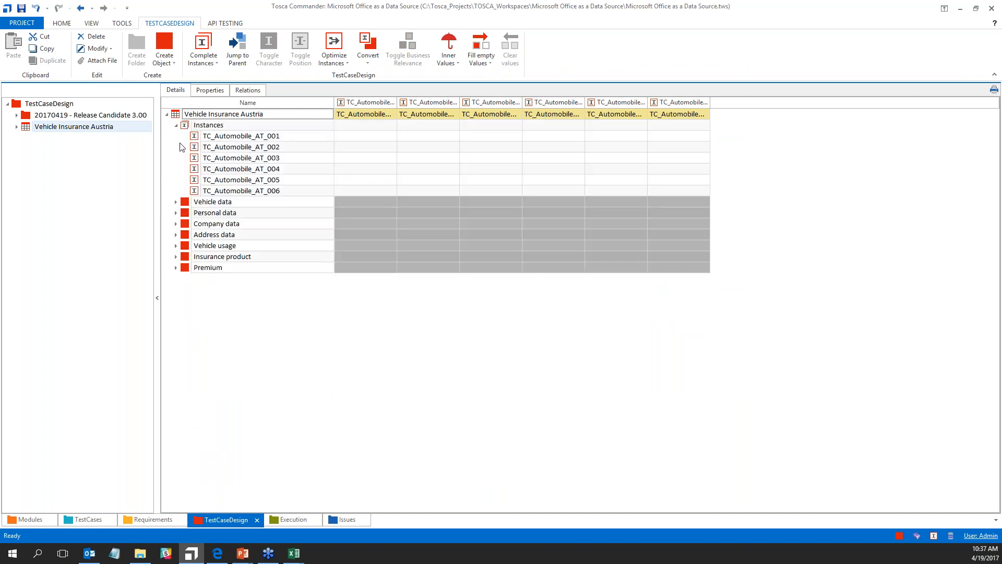
left_click(175, 125)
left_click(176, 136)
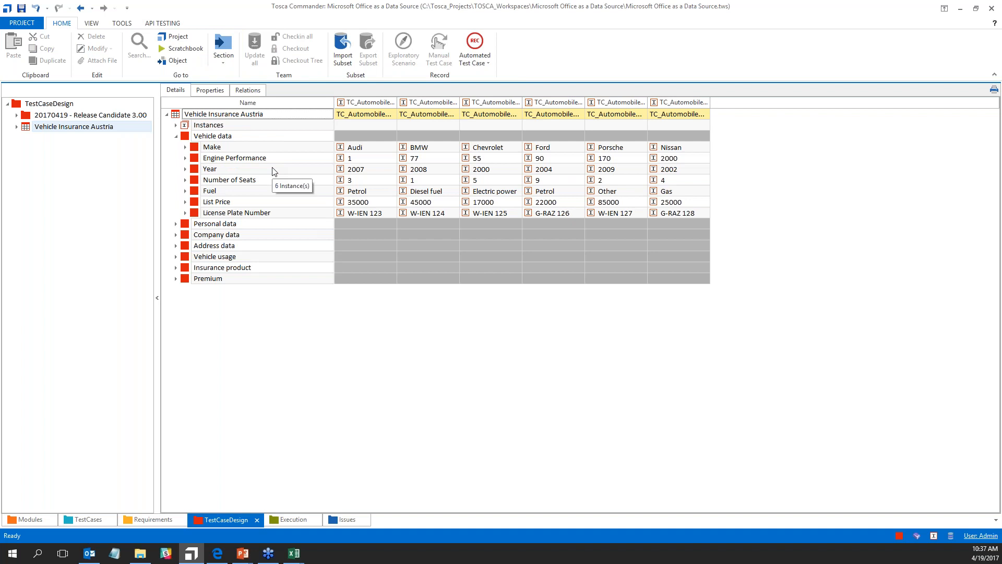
Step: Look up the Create Element Structure from Clipboard command for the Vehicle Insurance Austria sheet without running it
right_click(187, 114)
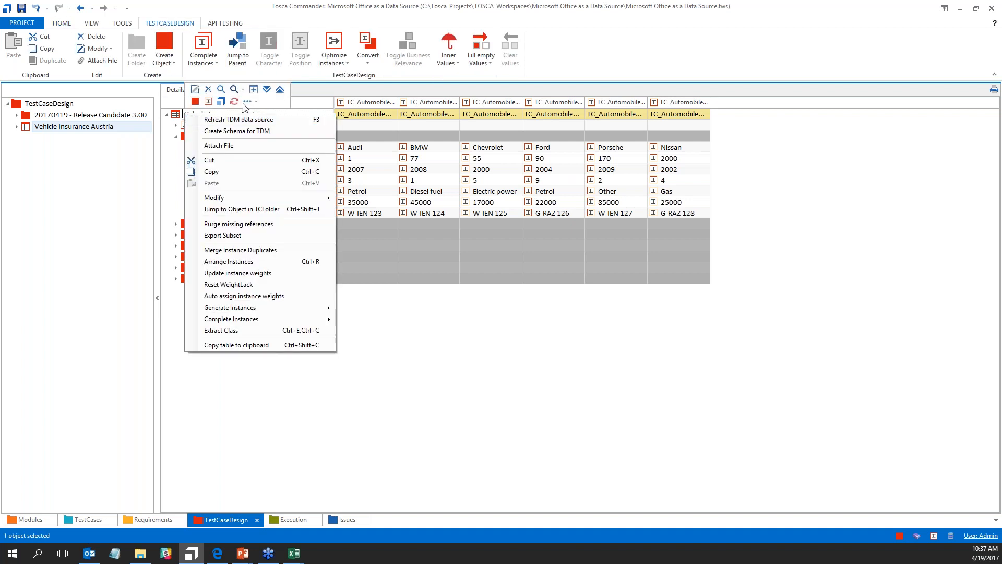
left_click(247, 100)
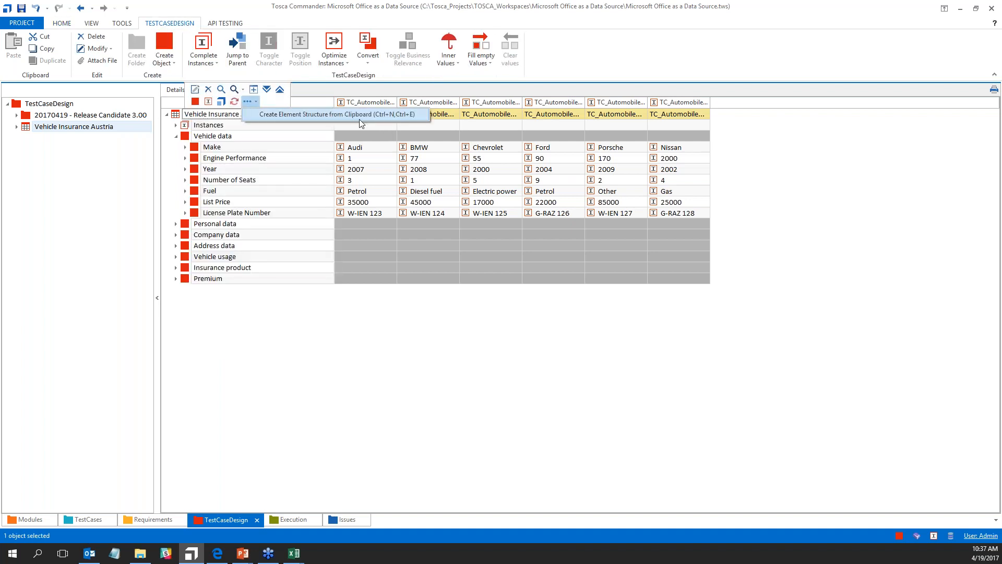
left_click(285, 310)
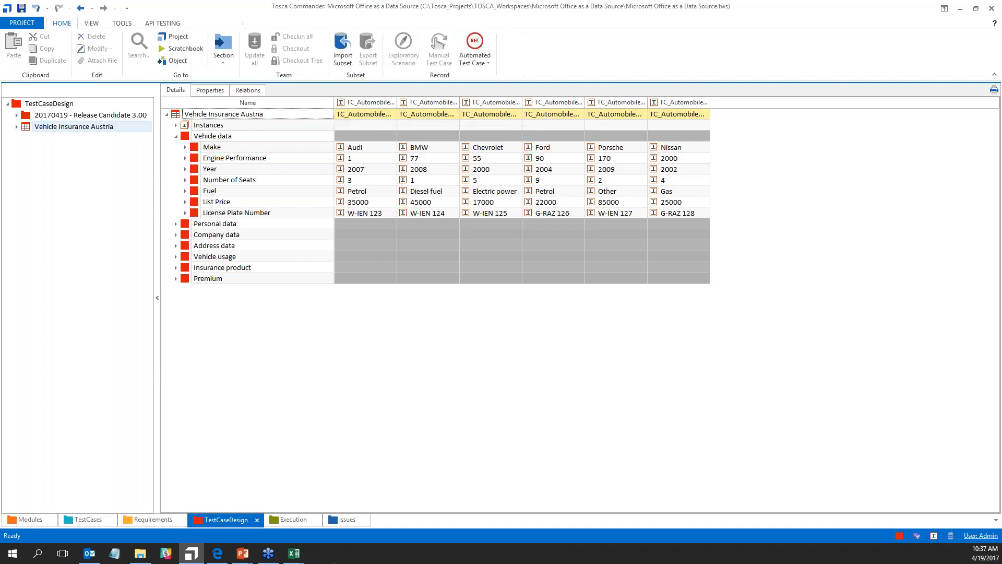
Step: Switch to the SampleAppTCD.xls workbook in Excel, highlight ranges of its test data, and return to Tosca Commander
left_click(294, 553)
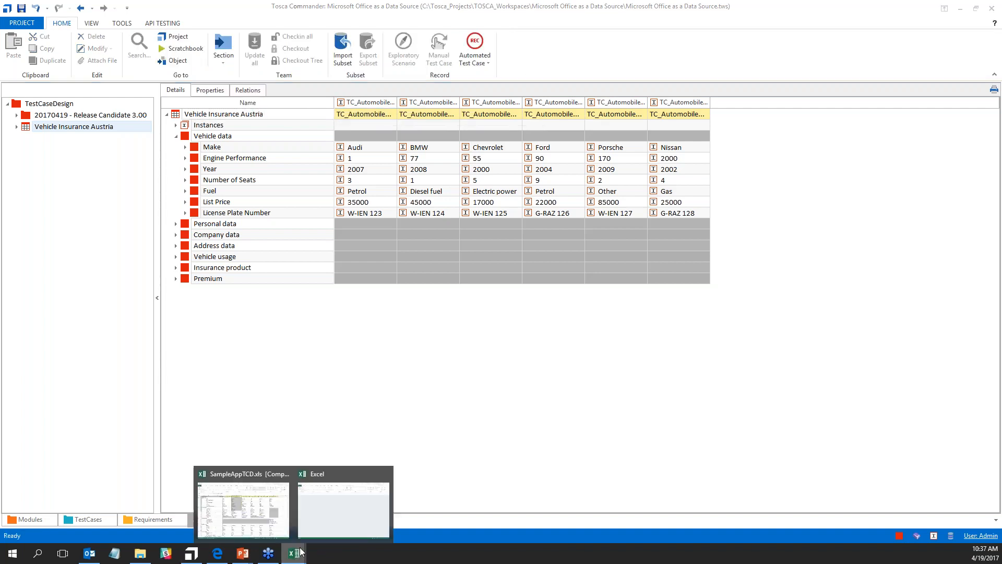
left_click(244, 508)
left_click_drag(477, 128, 477, 306)
left_click_drag(559, 190, 559, 295)
left_click(954, 15)
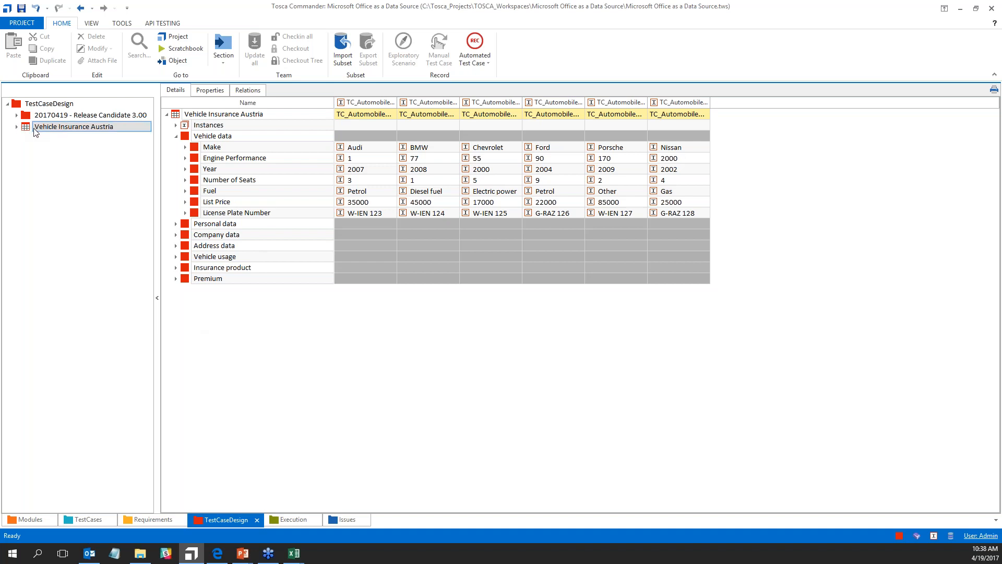
Step: Show the test steps of Automobile Insurance in the Vehicle insurance calculator - TCD test case folder, widening the tree pane
left_click(82, 519)
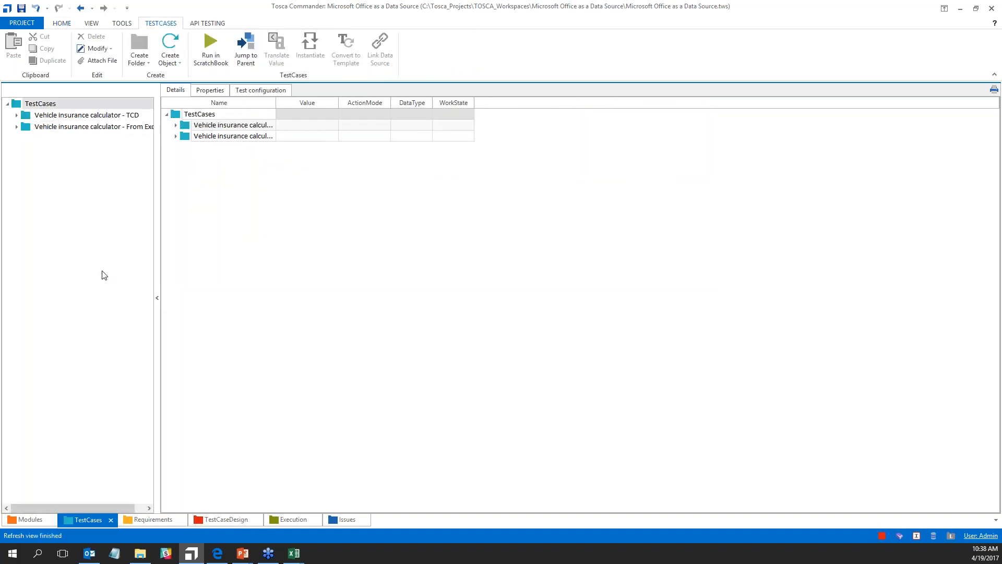
left_click(16, 116)
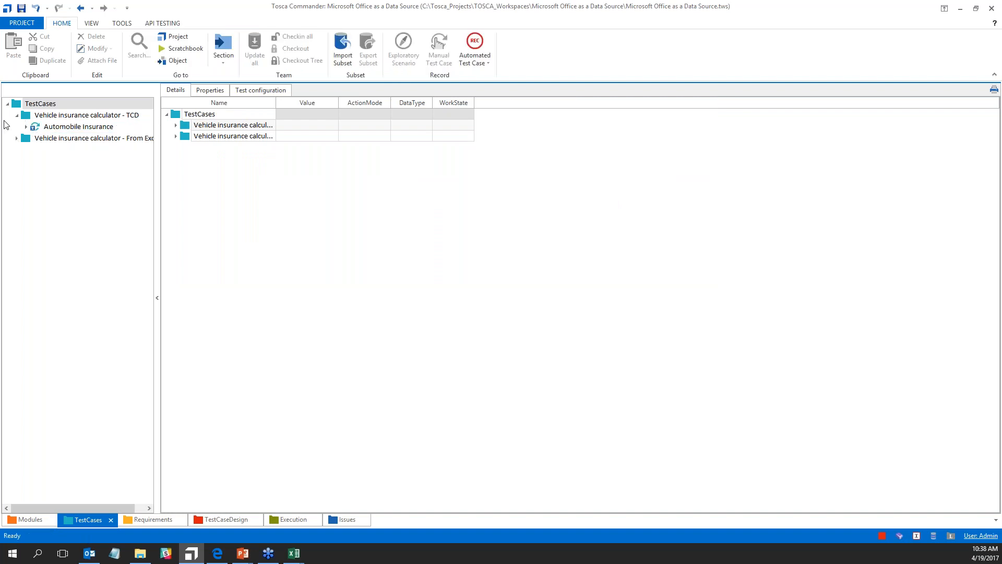
left_click_drag(157, 115, 192, 114)
left_click(212, 125)
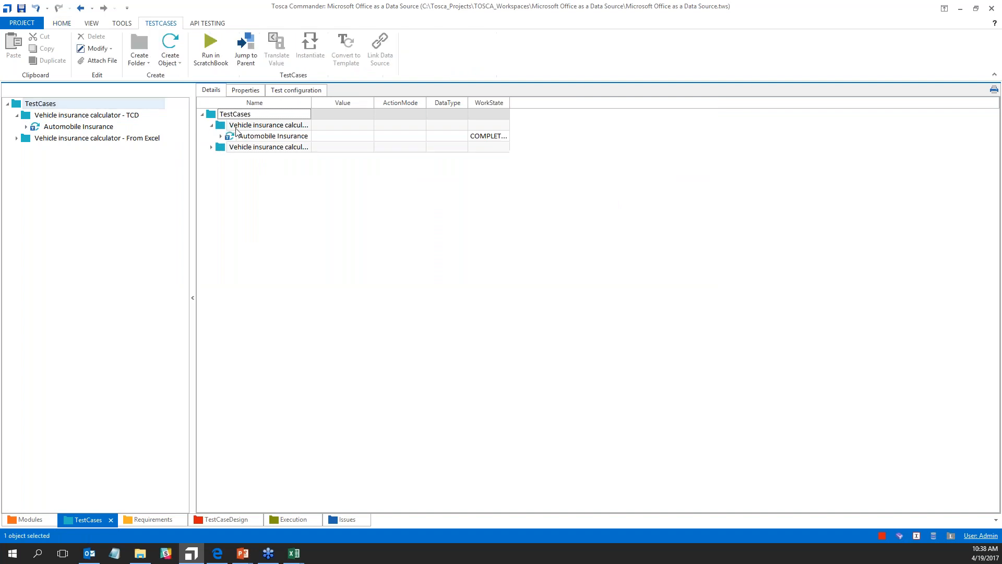
left_click(220, 137)
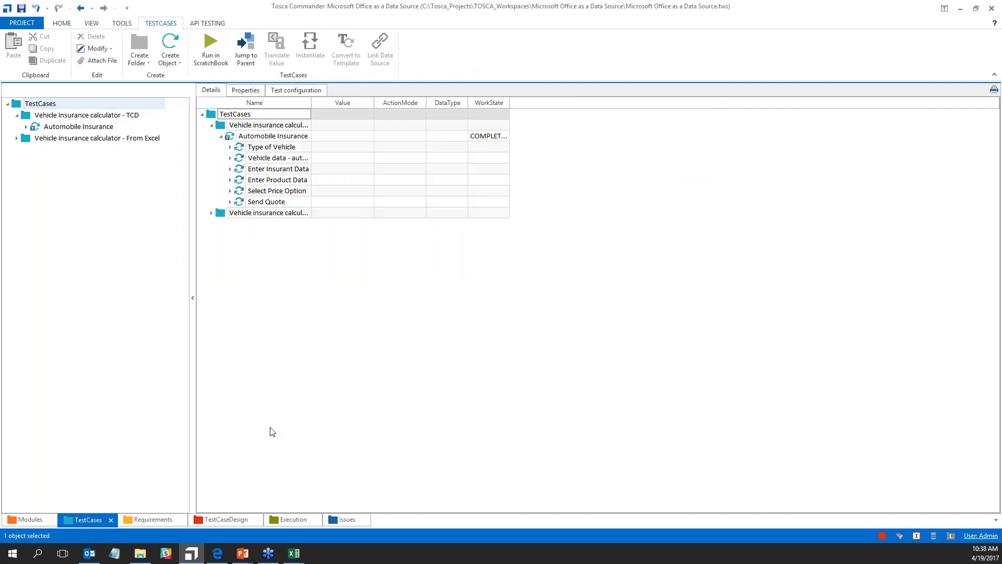
Step: Assign the Vehicle Insurance Austria test sheet as the schema definition of the Automobile Insurance test case and acknowledge the message
left_click(197, 521)
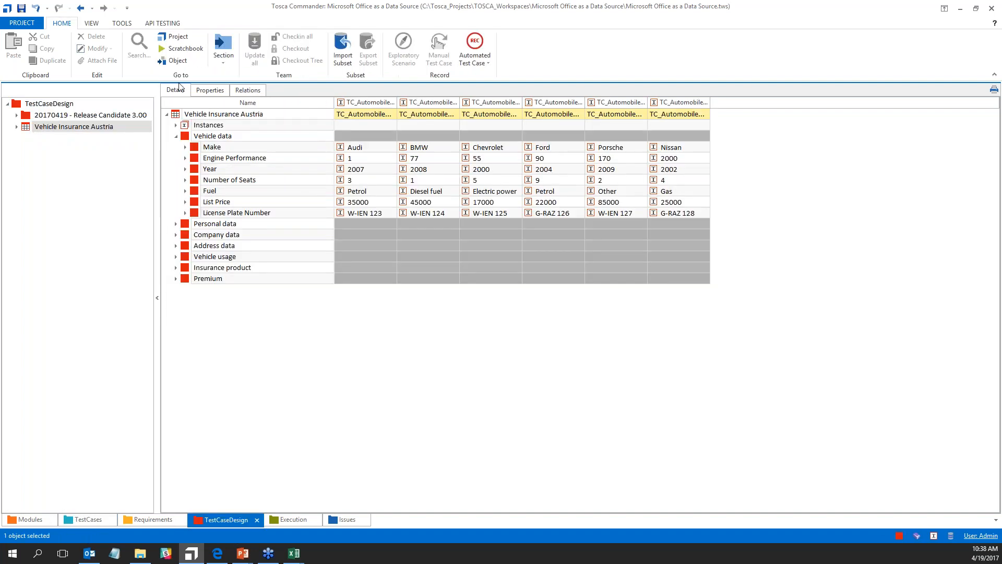
left_click(177, 137)
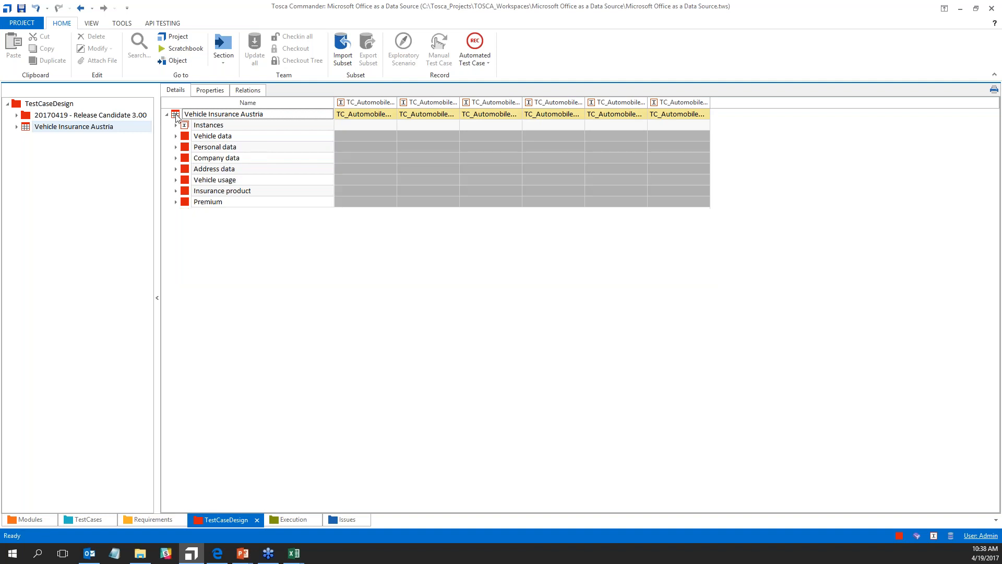
left_click_drag(176, 116, 235, 140)
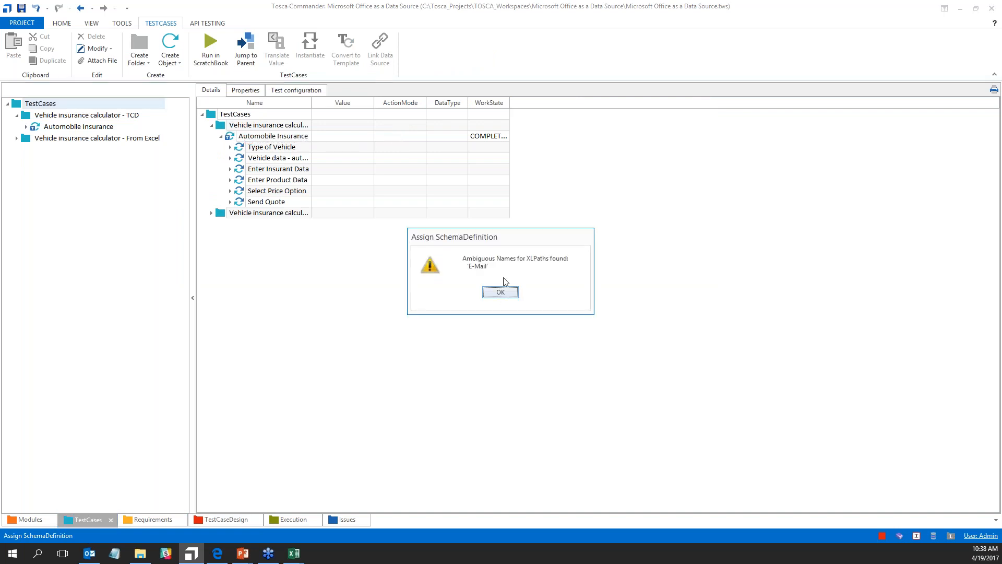
mouse_move(466, 259)
left_mouse_down()
mouse_move(493, 259)
mouse_move(462, 262)
left_mouse_up()
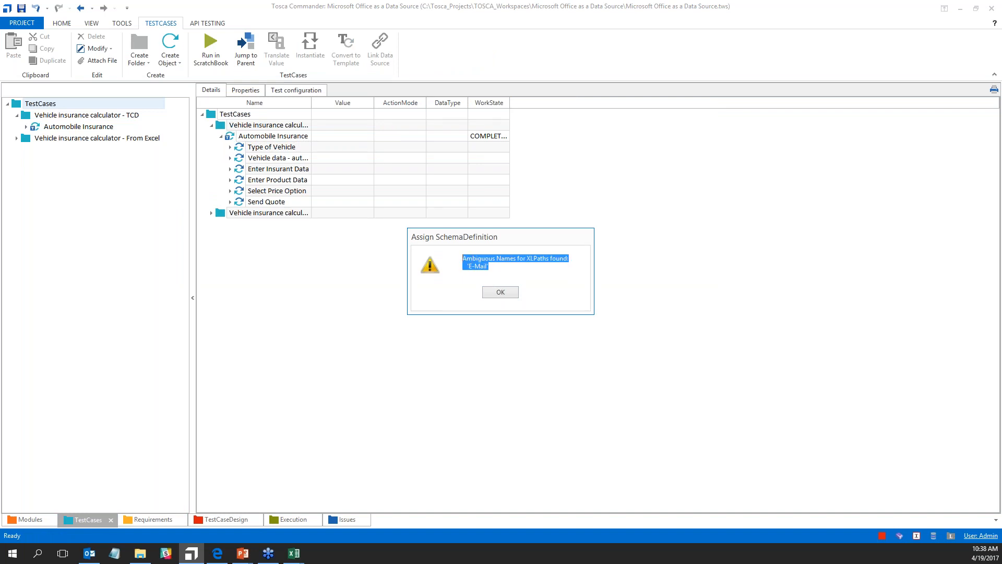
left_click(481, 266)
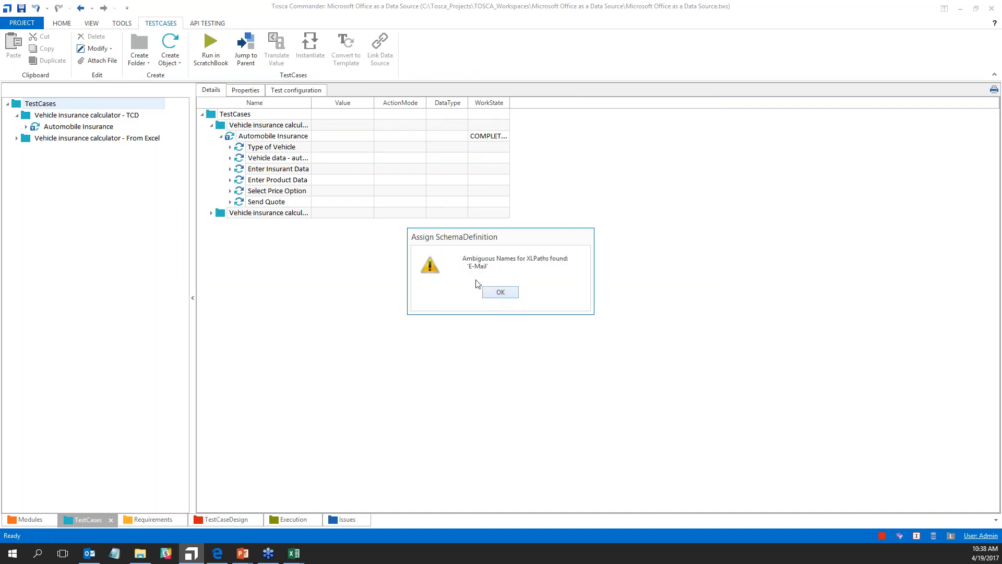
left_click_drag(468, 265, 495, 265)
key("Return")
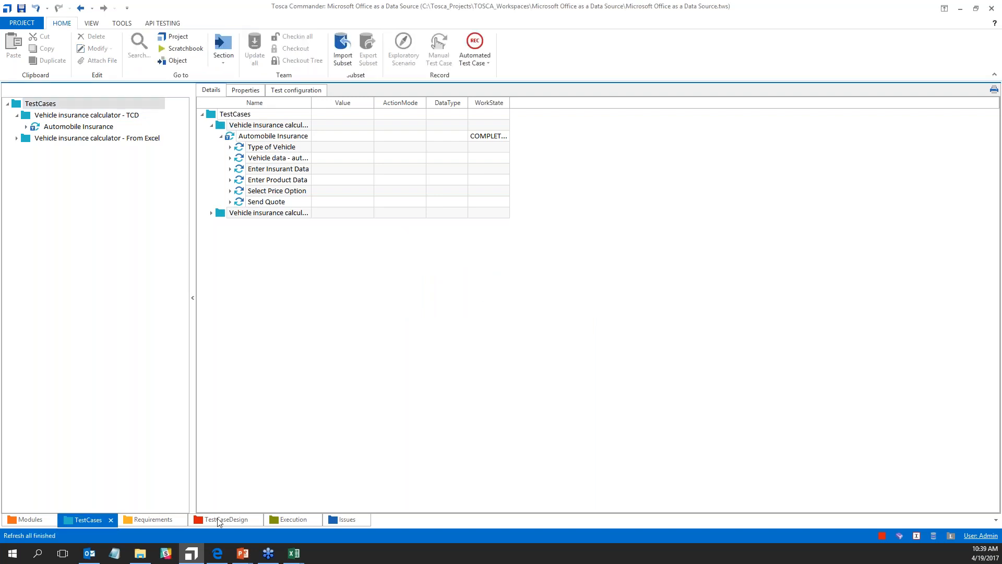
Step: Examine the E-Mail attribute and its values in the Personal data section of the Vehicle Insurance Austria sheet
left_click(224, 520)
left_click(176, 148)
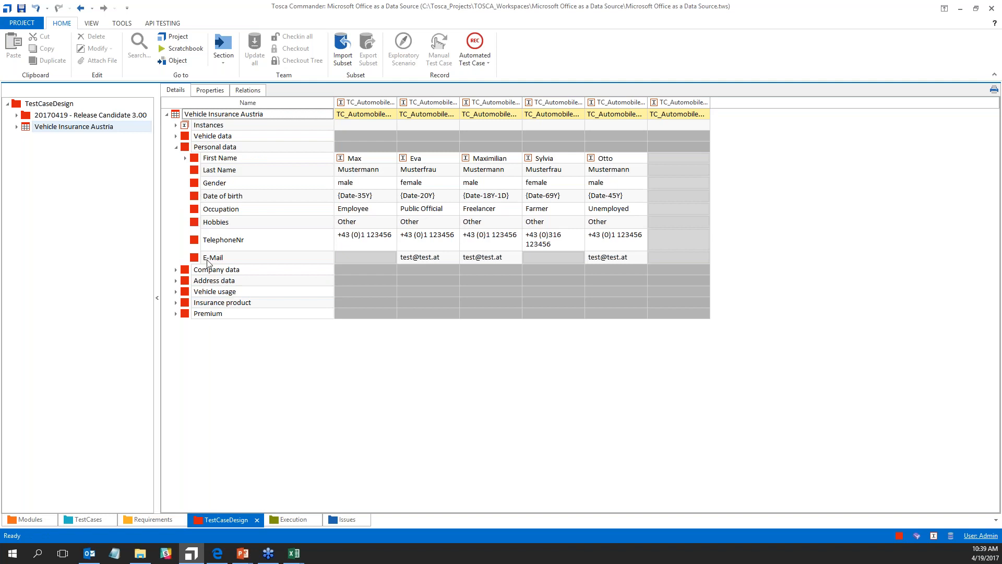
left_click(377, 258)
Step: Check the Automobile Insurance test steps from Type of Vehicle through Send Quote for fields that use the E-Mail attribute
left_click(83, 519)
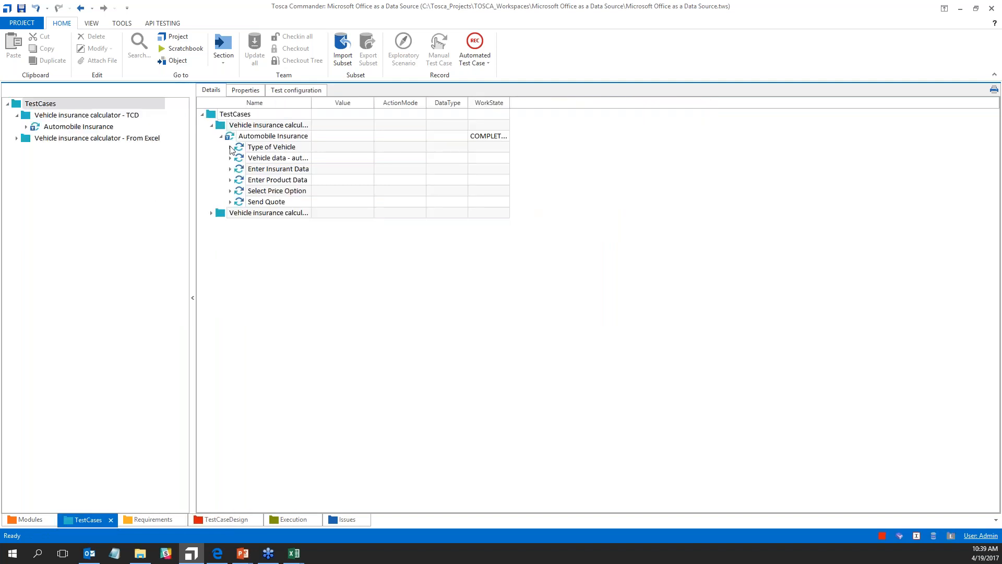
left_click(231, 168)
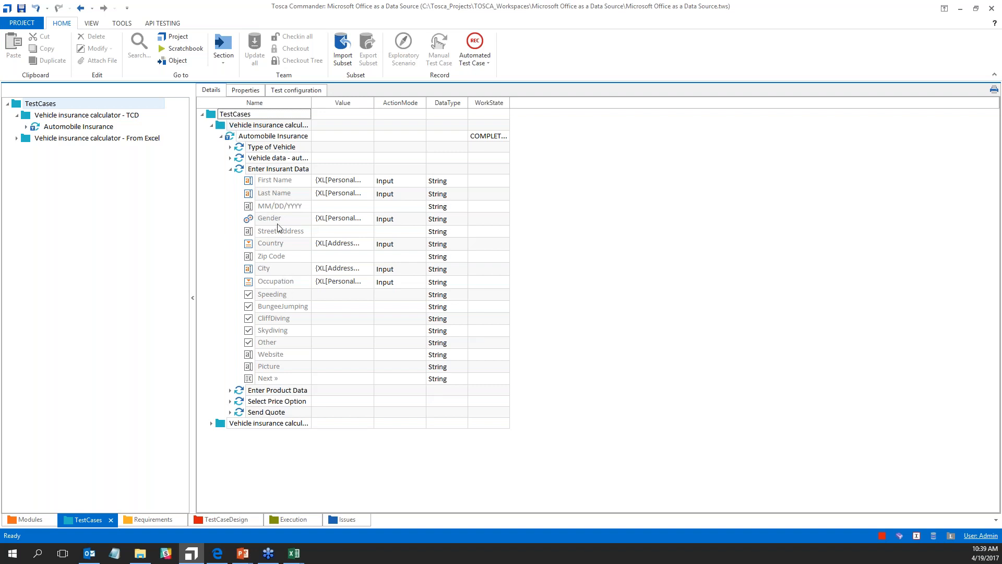
left_click(230, 147)
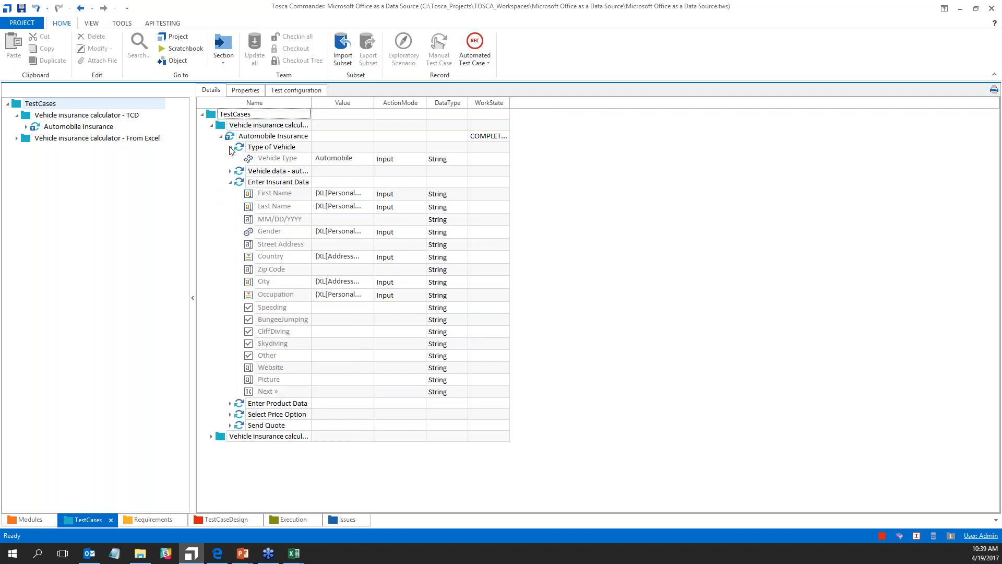
left_click(230, 148)
left_click(230, 157)
left_click(230, 158)
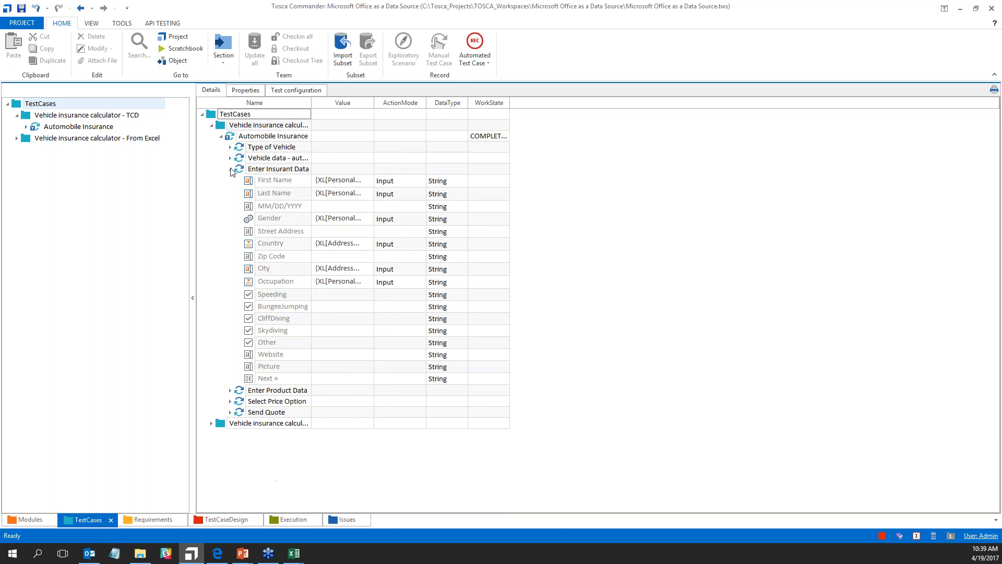
left_click(231, 170)
left_click(231, 191)
left_click(230, 191)
left_click(230, 202)
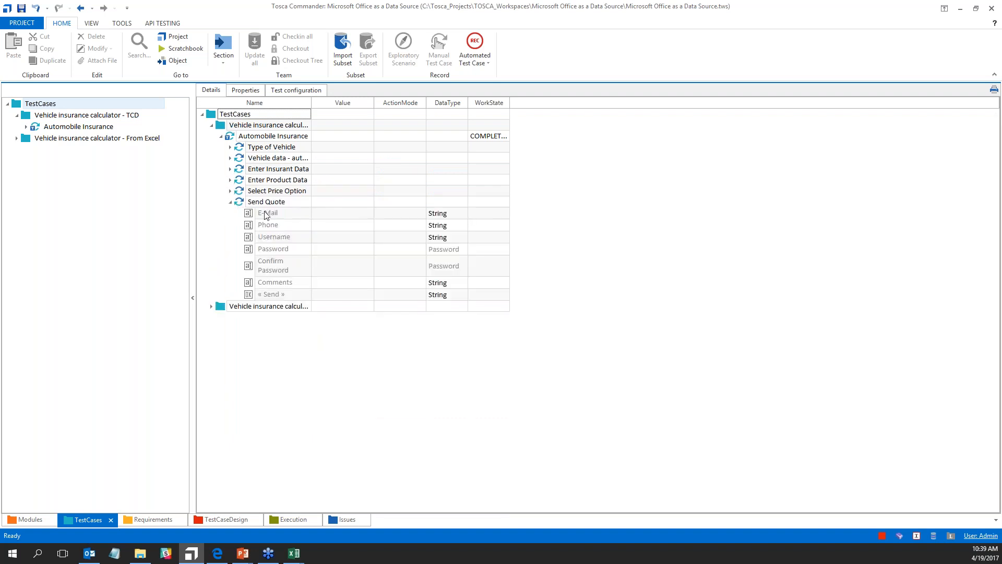
left_click(230, 202)
Step: Recheck the fields of the Automobile Insurance test steps from Select Price Option back to Type of Vehicle, plus Send Quote
left_click(230, 191)
left_click(231, 191)
left_click(230, 180)
left_click(230, 180)
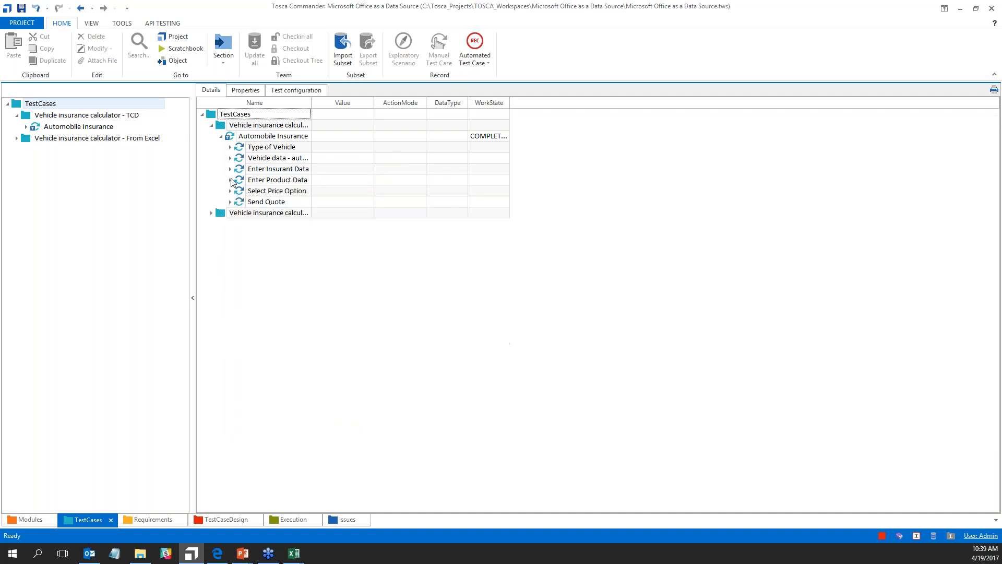
left_click(230, 169)
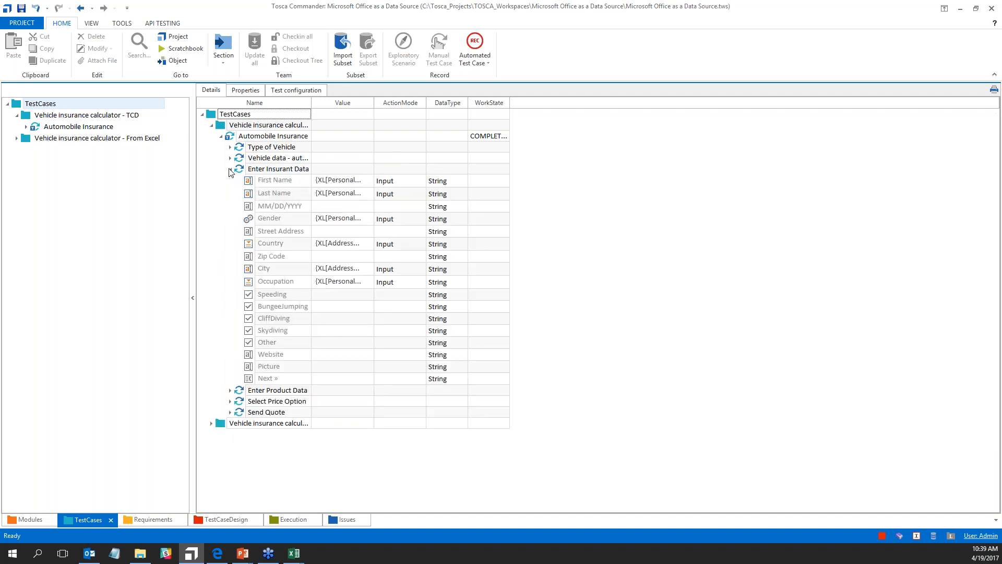
left_click(230, 169)
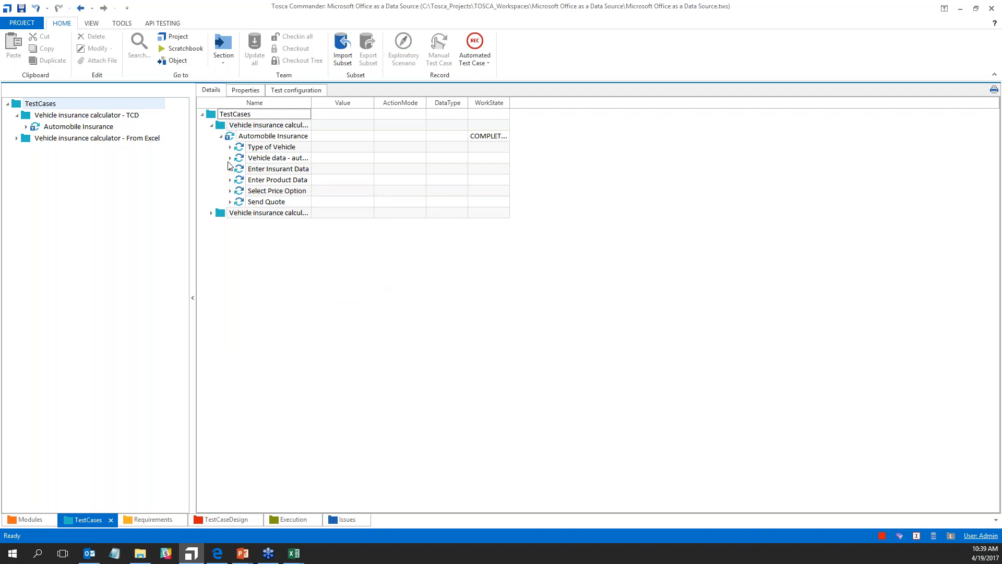
left_click(229, 158)
left_click(230, 158)
left_click(230, 148)
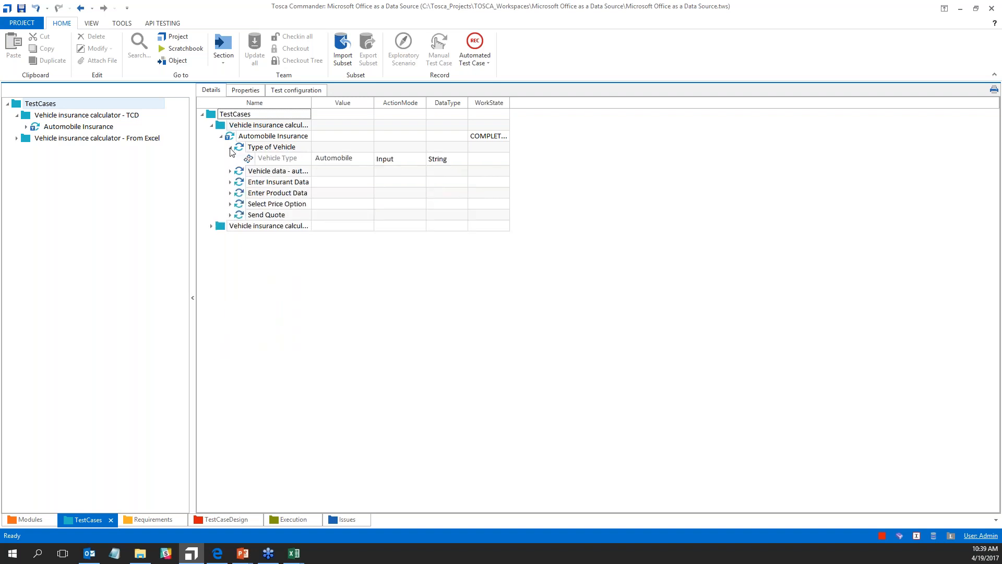
left_click(230, 148)
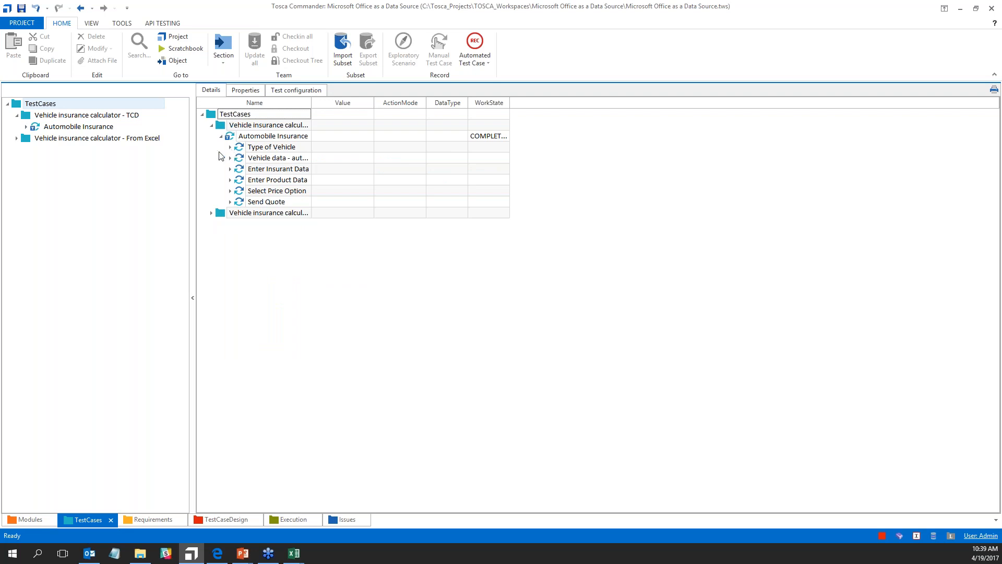
left_click(230, 202)
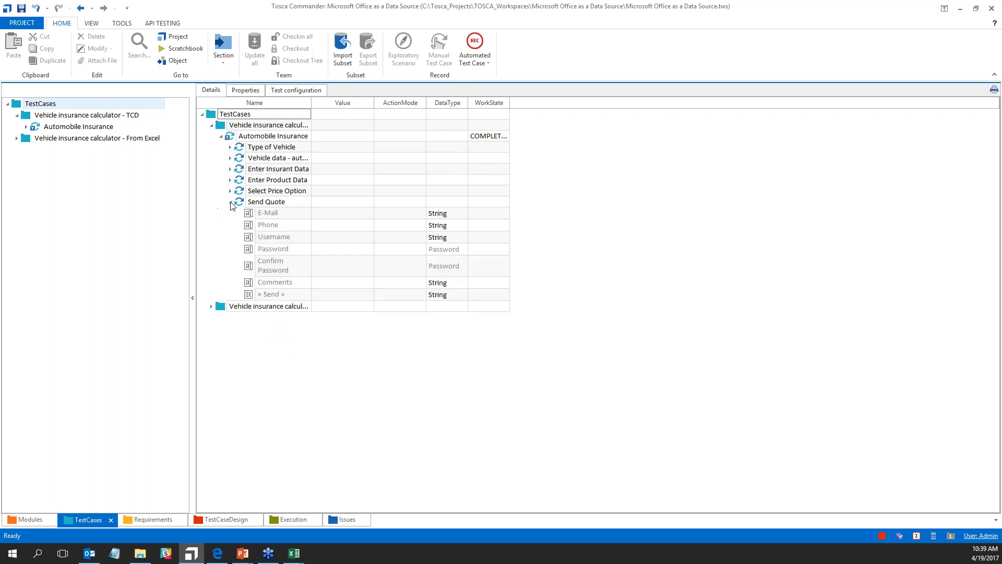
left_click(231, 202)
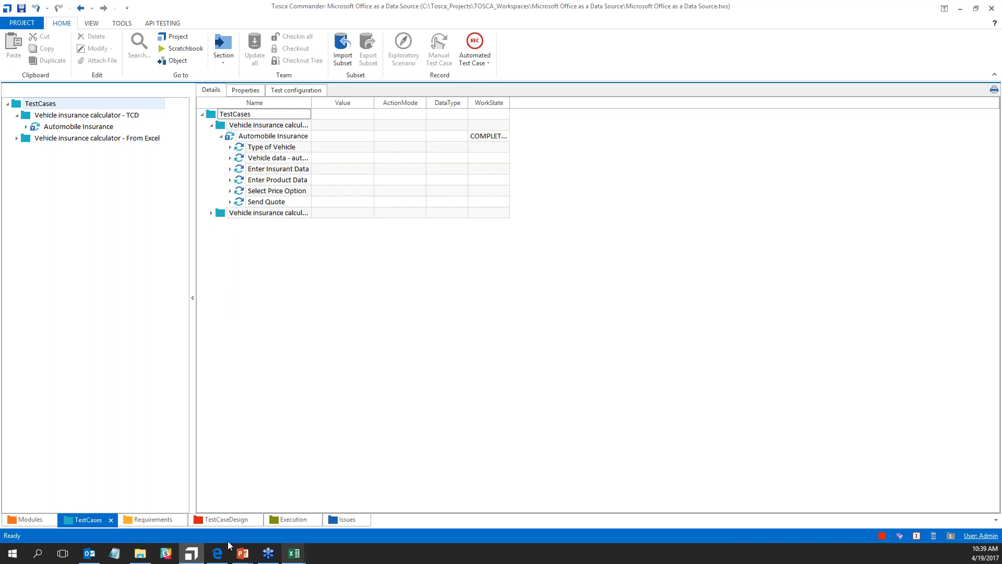
Step: Examine the XL references in the Vehicle data - automobile test step of the TCD test case, widening the Value column to read them fully
left_click(229, 519)
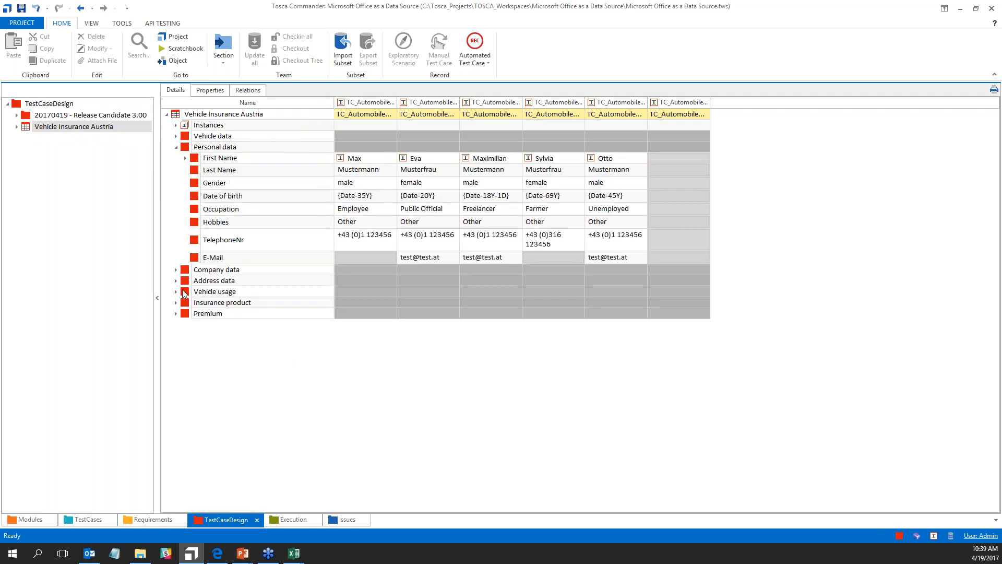
left_click(93, 519)
left_click(101, 140)
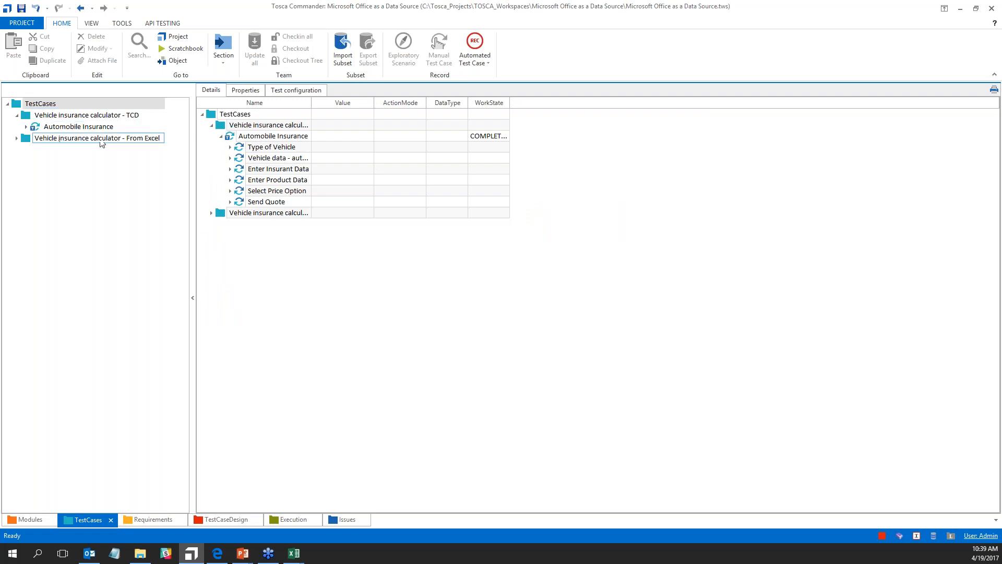
left_click(227, 163)
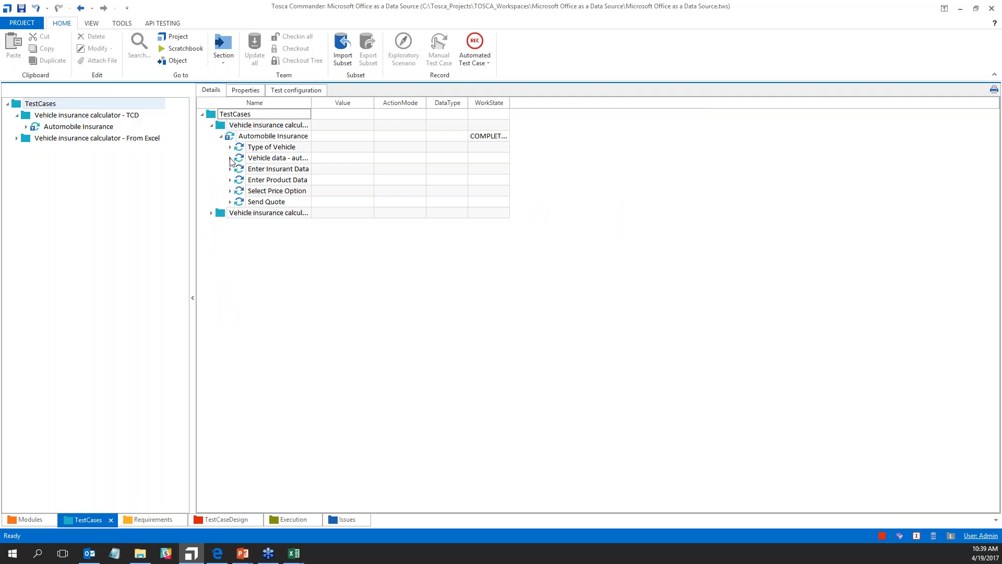
left_click(230, 158)
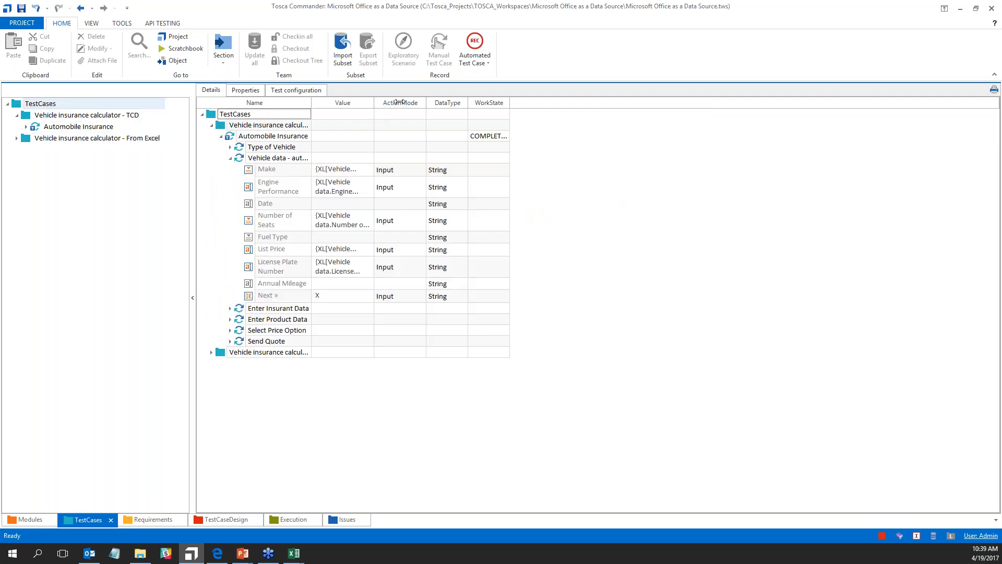
left_click_drag(399, 102, 409, 102)
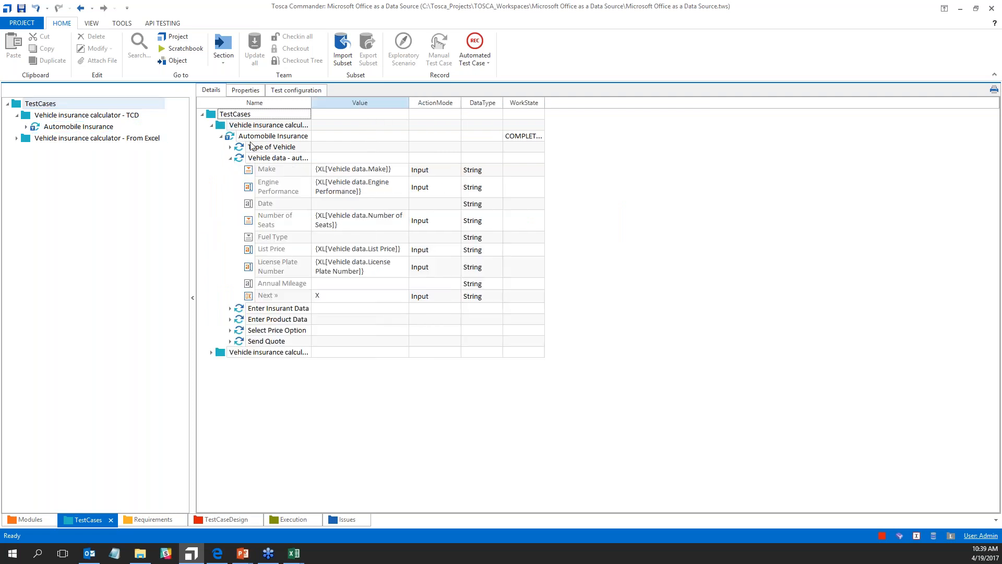
Step: Review the Vehicle data attributes of the Vehicle Insurance Austria sheet and the Release Candidates 3.10 requirements, and return to the test cases
left_click(226, 520)
left_click(176, 136)
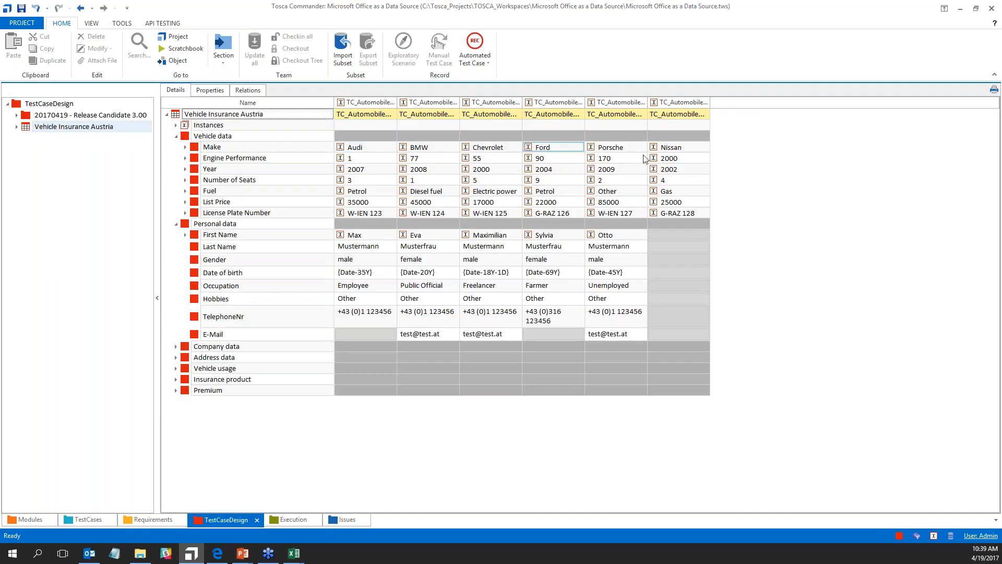
left_click(147, 520)
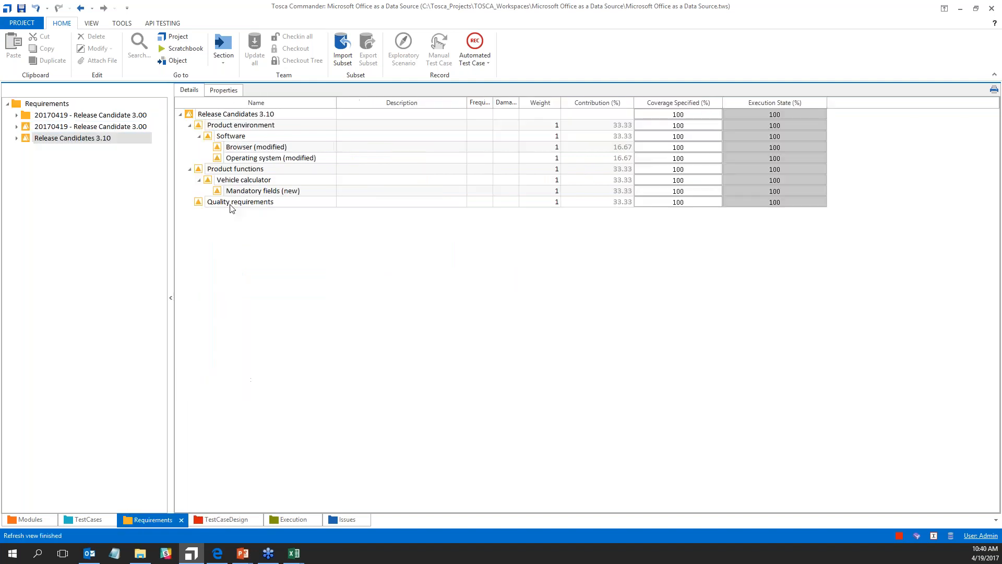
left_click(86, 519)
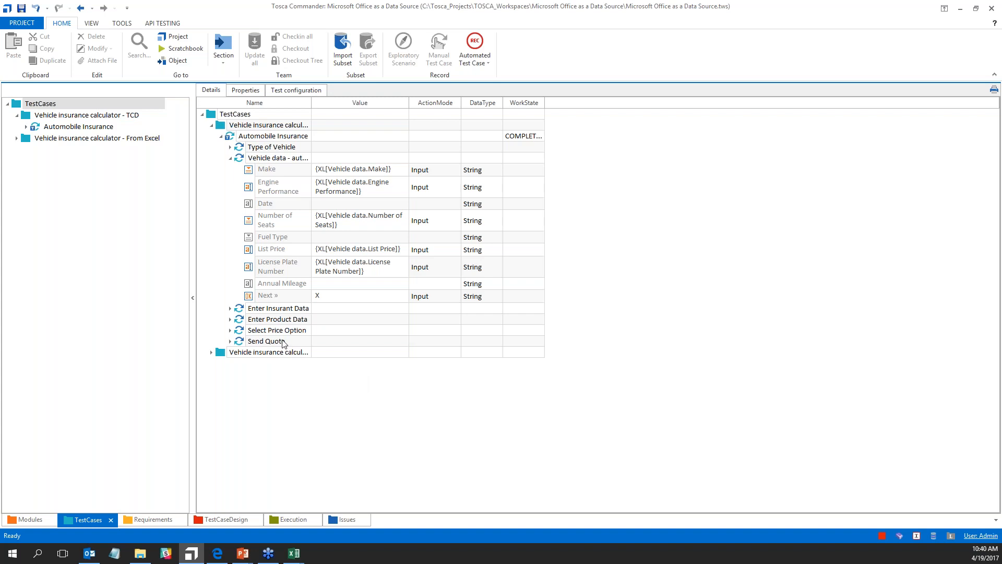
Step: Disable the AssignXLLinksWithSchemaSource option in the TestCaseDesign settings and apply the change
left_click(22, 23)
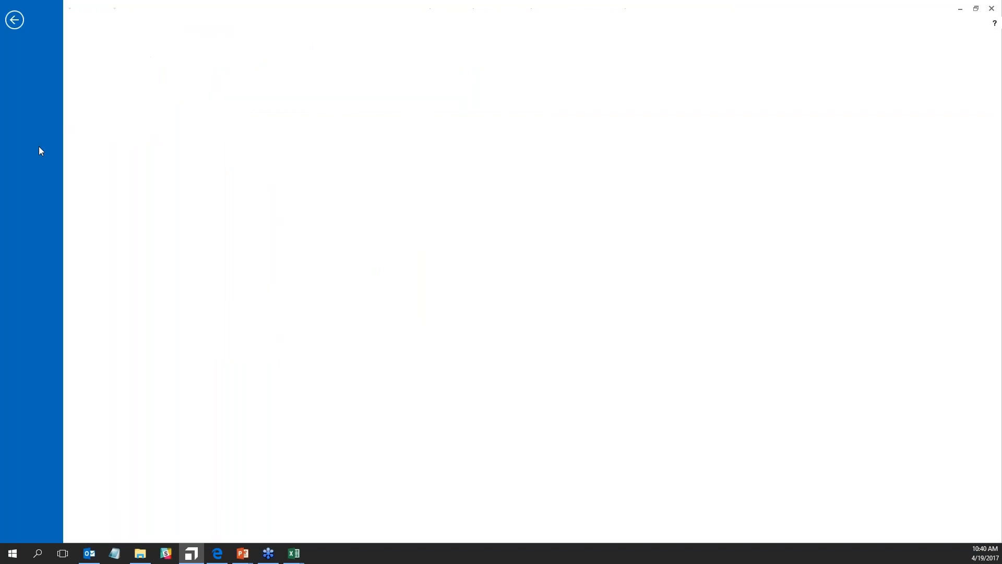
left_click(31, 115)
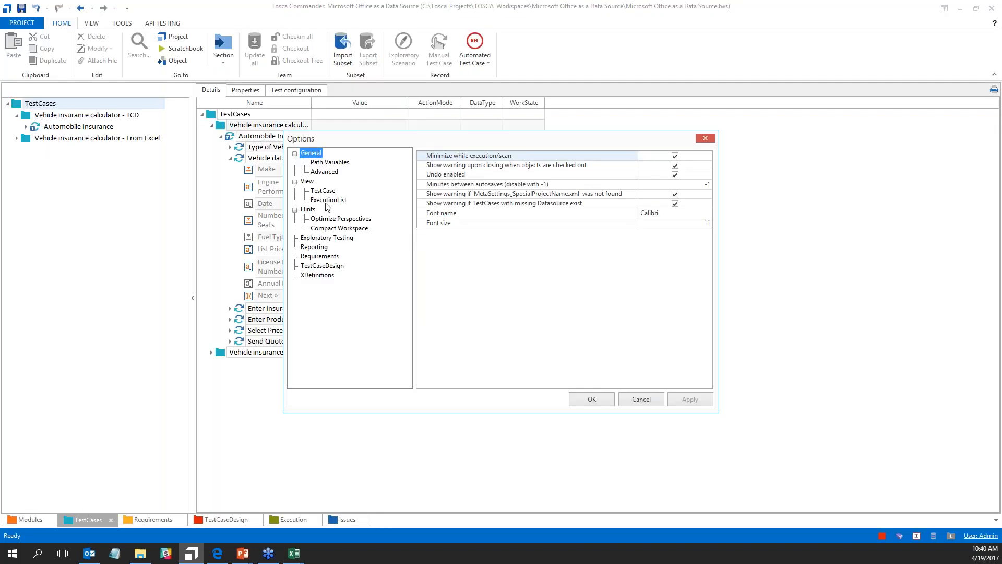
left_click(327, 267)
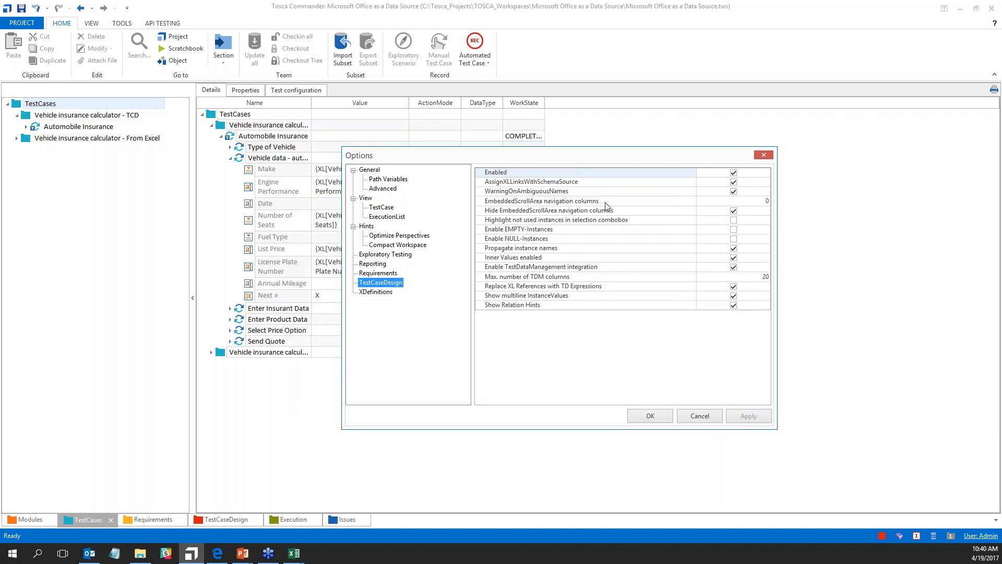
left_click(733, 183)
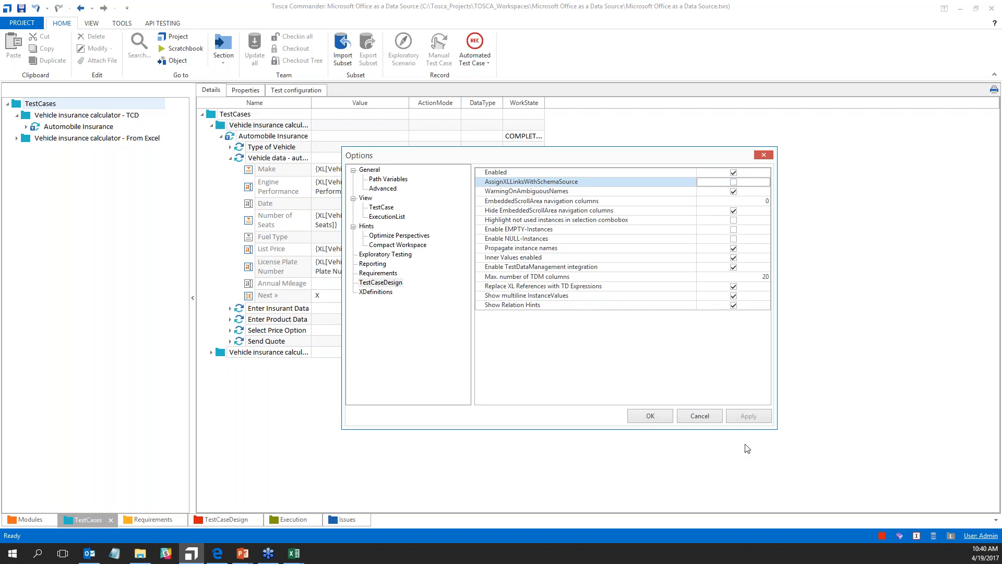
left_click(750, 411)
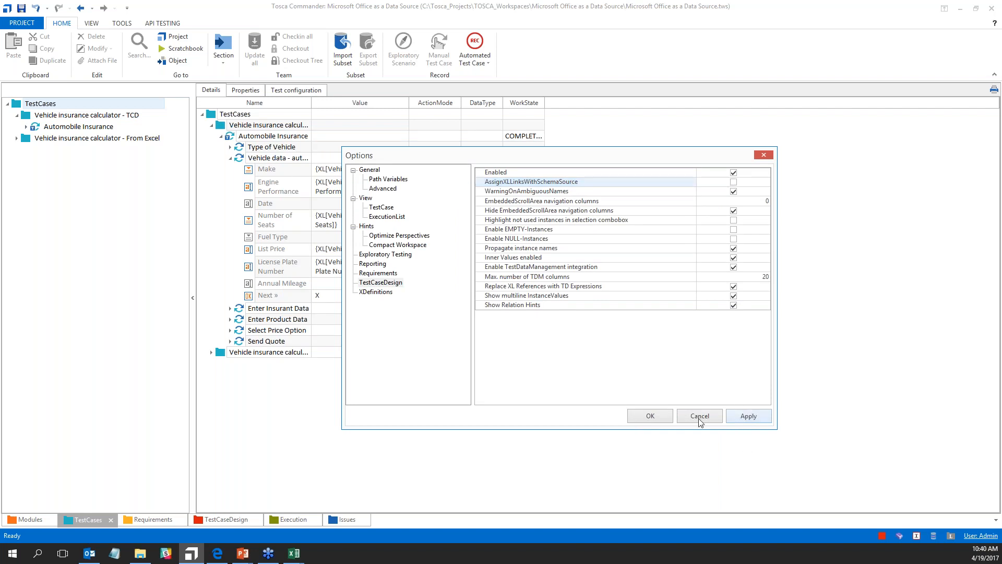
left_click(657, 416)
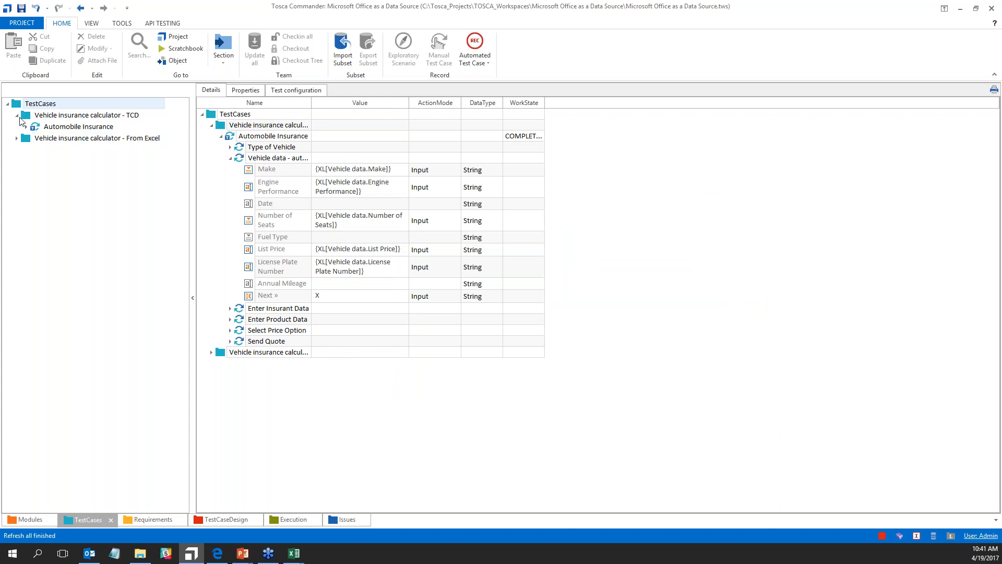
Step: Compare the Vehicle Insurance Austria sheet with the Automobile Austria worksheet in SampleAppTCD.xls and the Automobile Insurance test case's Vehicle data references
left_click(226, 519)
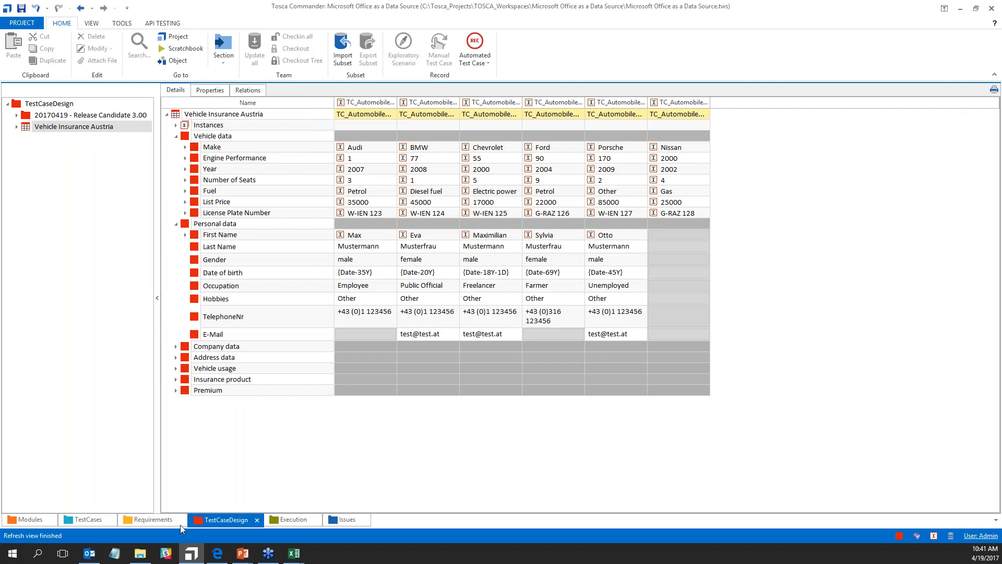
mouse_move(305, 548)
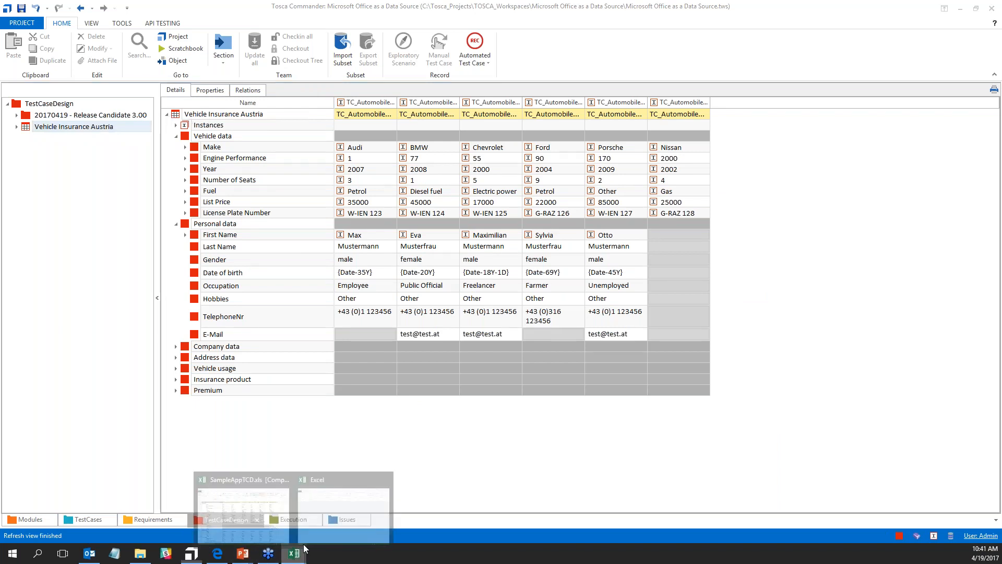
left_click(243, 509)
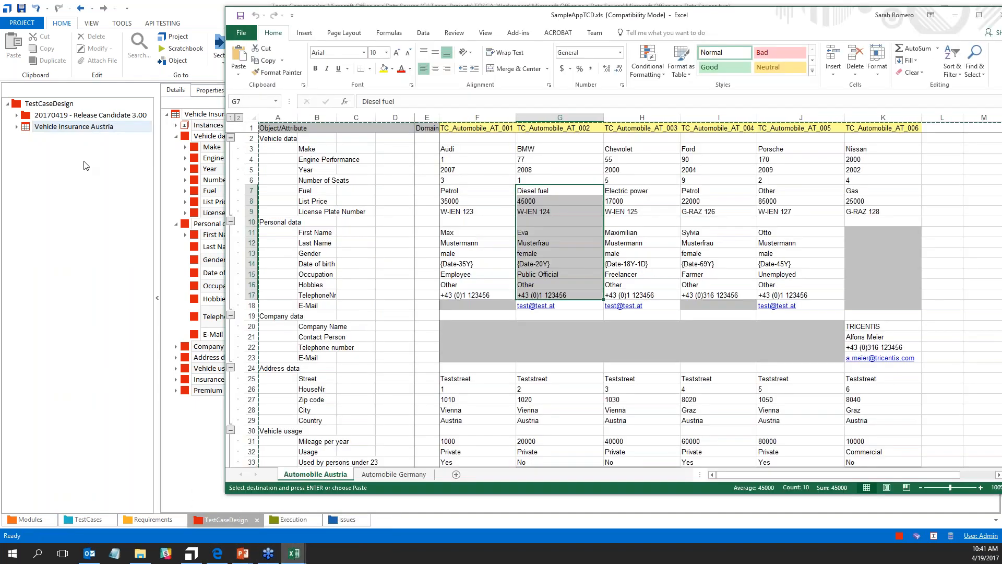
left_click(87, 166)
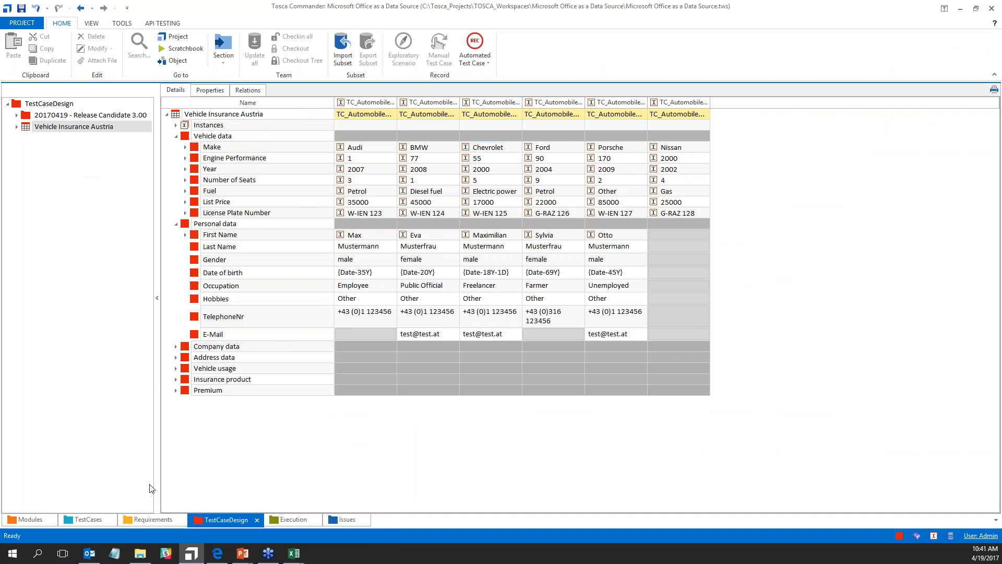
left_click(83, 519)
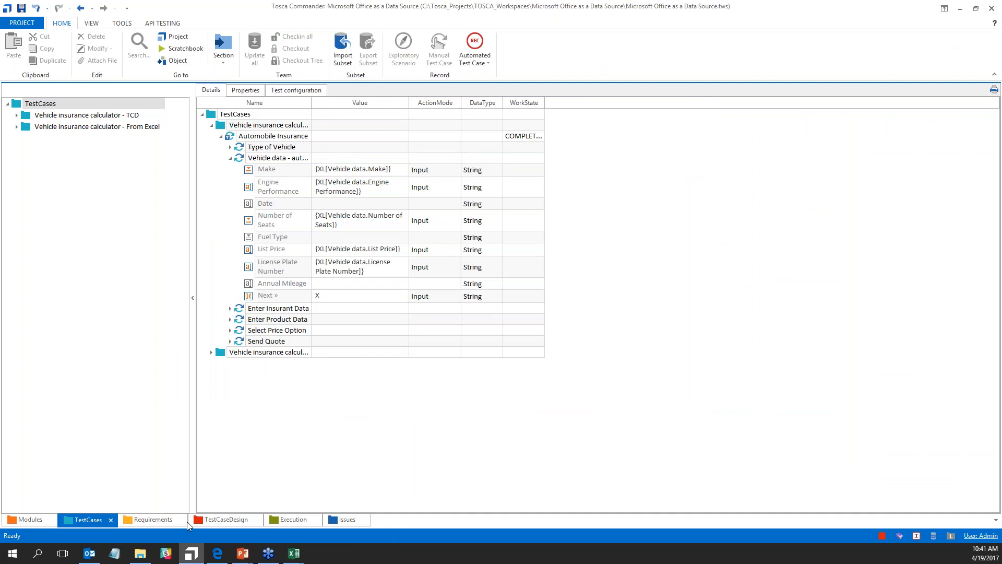
left_click(217, 520)
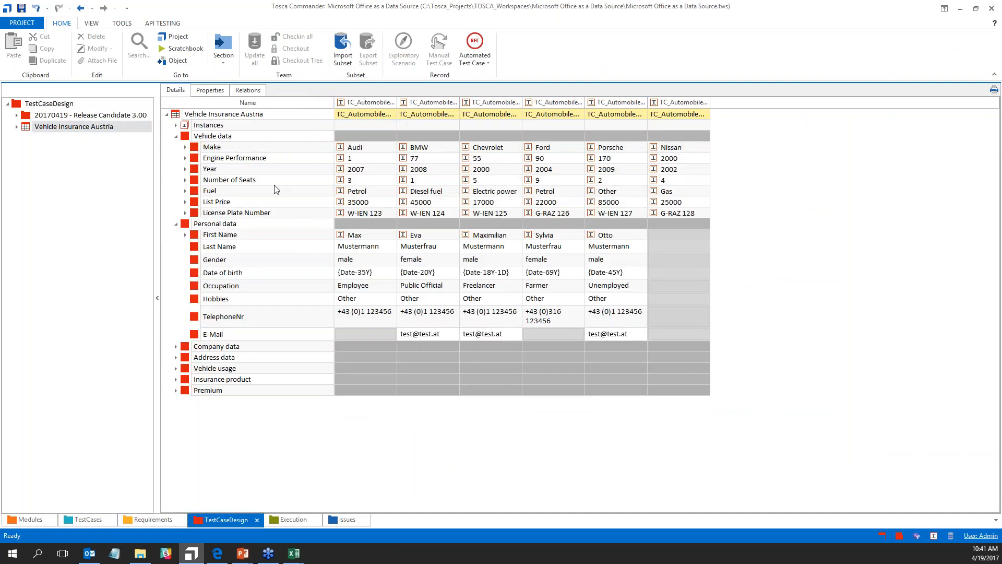
left_click(89, 519)
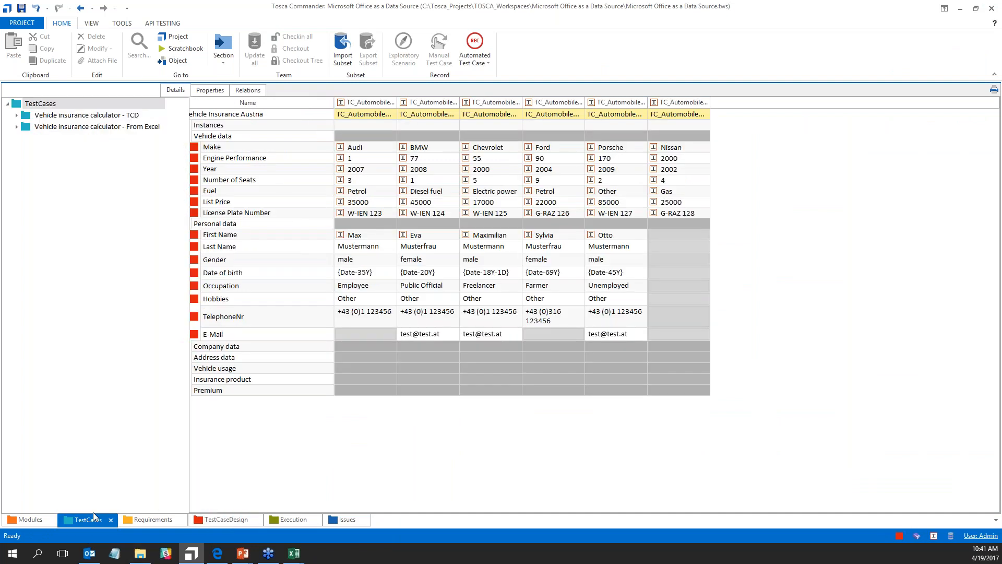
left_click(234, 138)
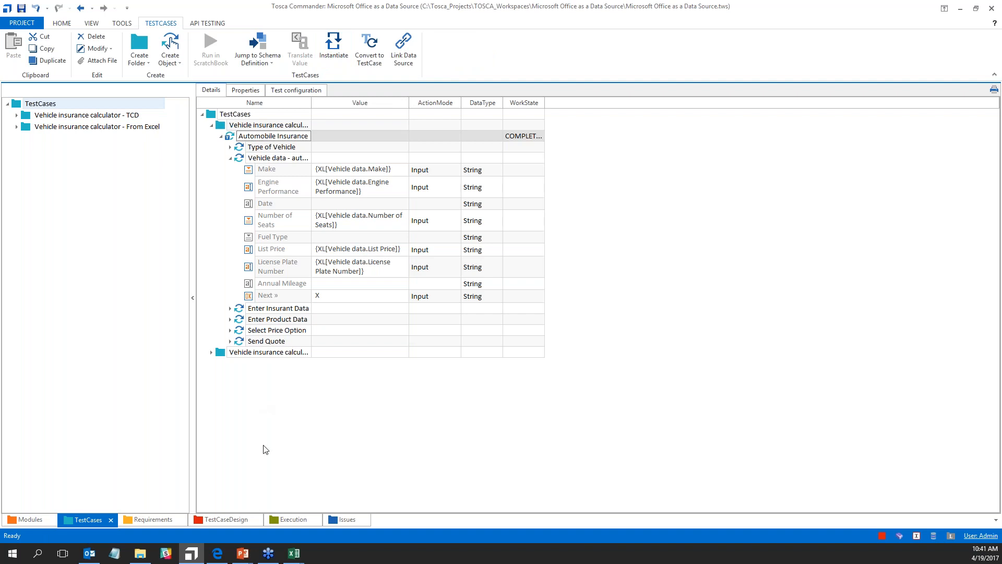
Step: Close the SampleAppTCD.xls workbook and the empty Excel window without keeping the copied data on the clipboard
mouse_move(293, 553)
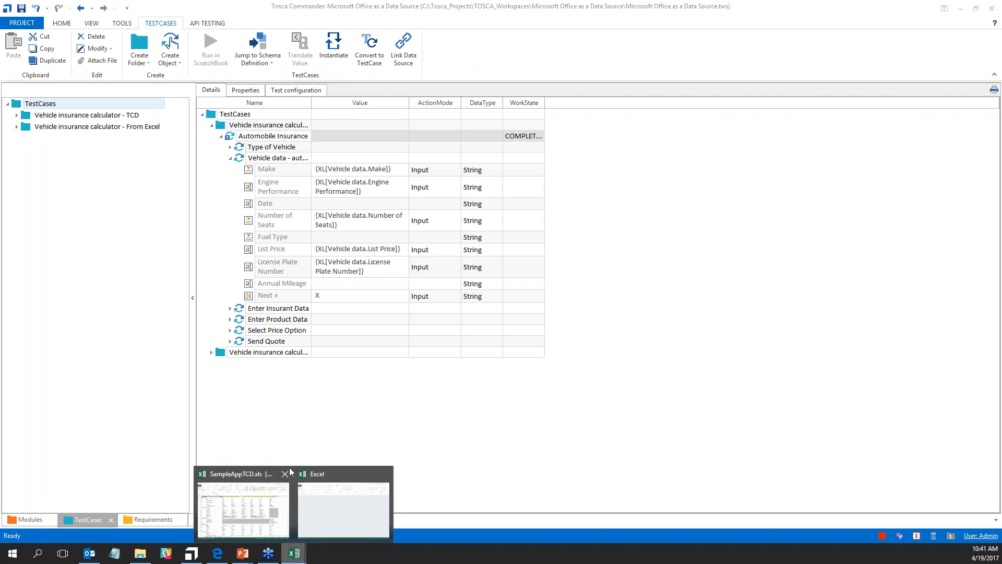
left_click(289, 470)
left_click(339, 476)
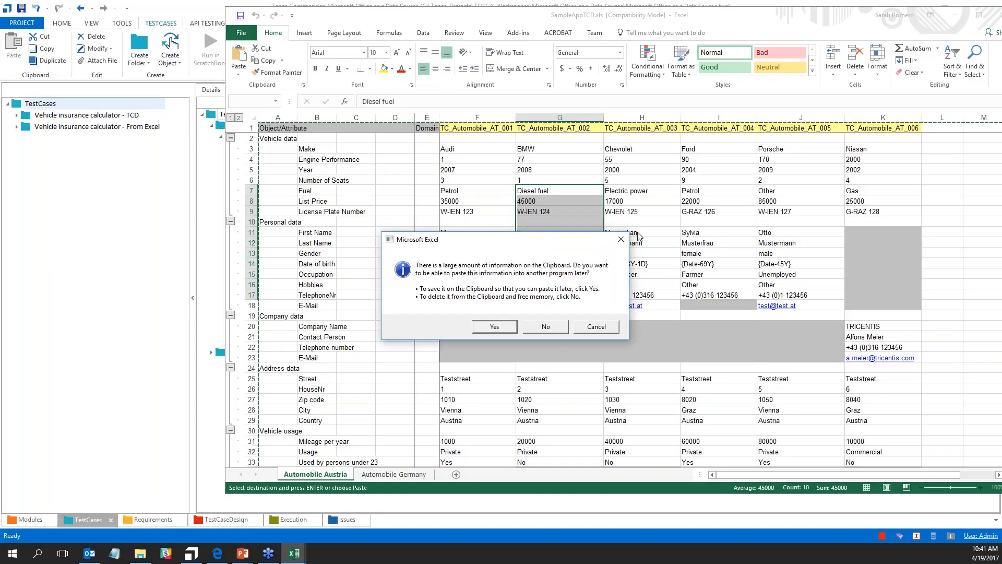
left_click(546, 327)
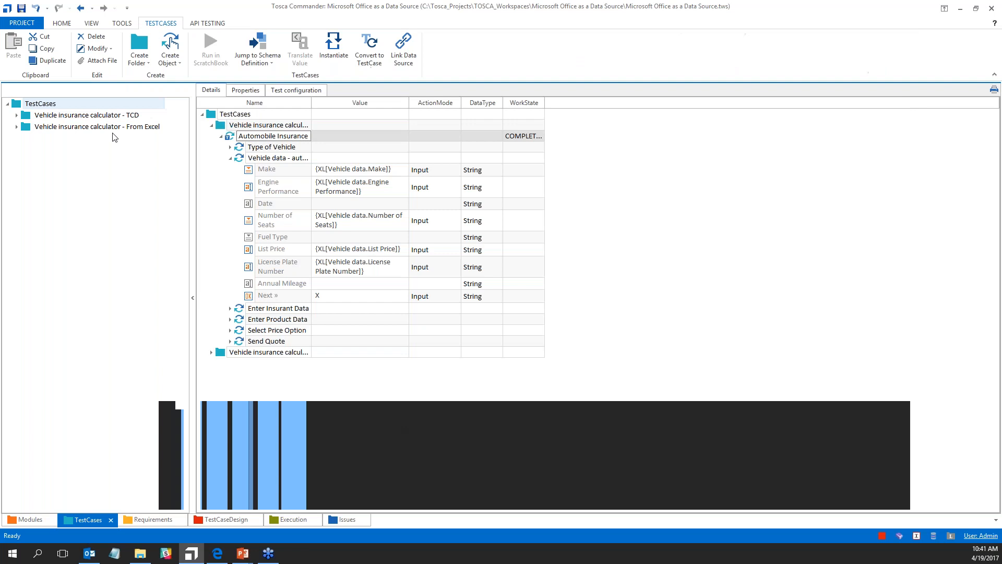
Step: Open the Automobile Insurance test case in the Vehicle insurance calculator - From Excel folder and show the fields of its Vehicle data - automobile step
left_click(224, 521)
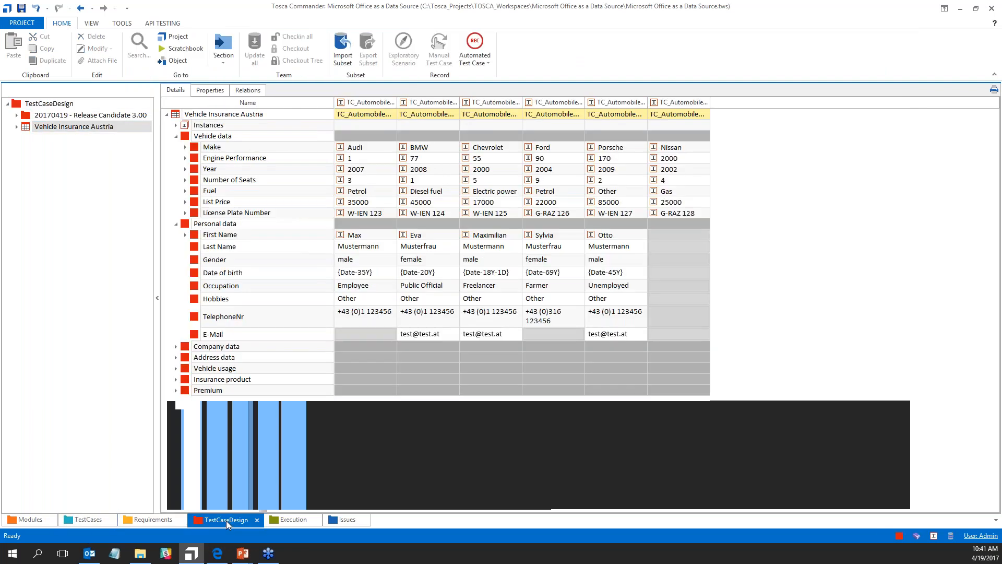
left_click(83, 520)
left_click(16, 127)
left_click(73, 138)
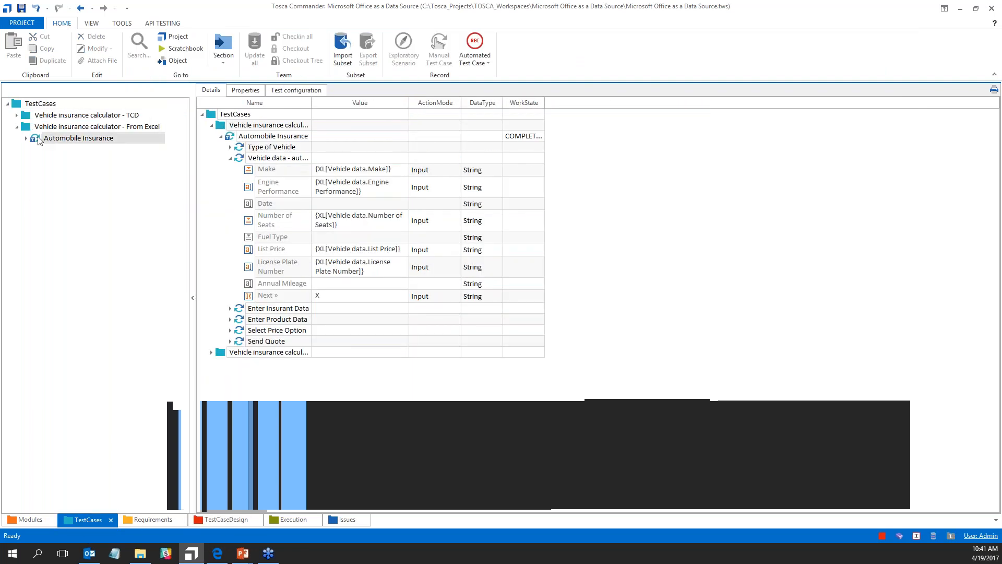
left_click(211, 125)
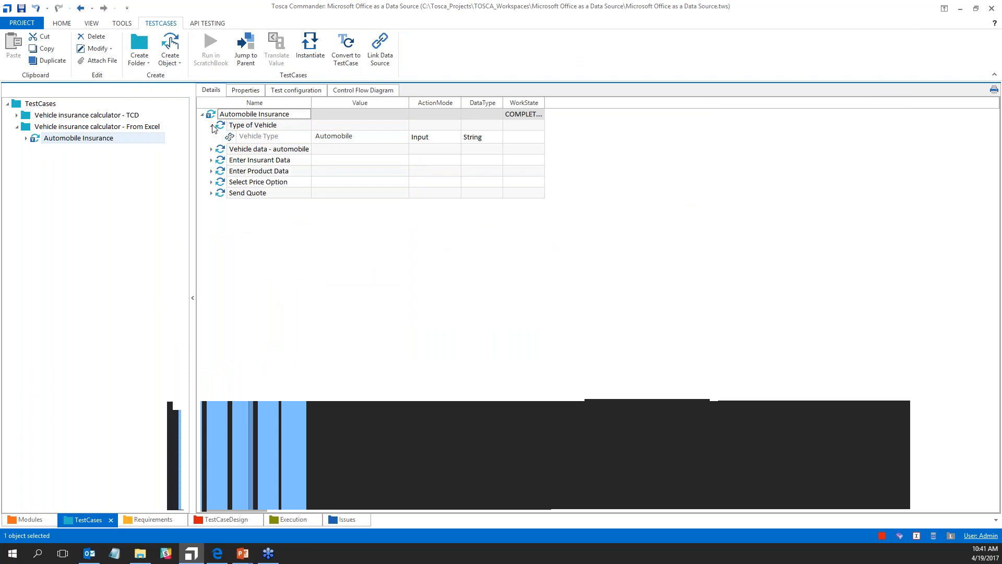
left_click(212, 149)
left_click(212, 125)
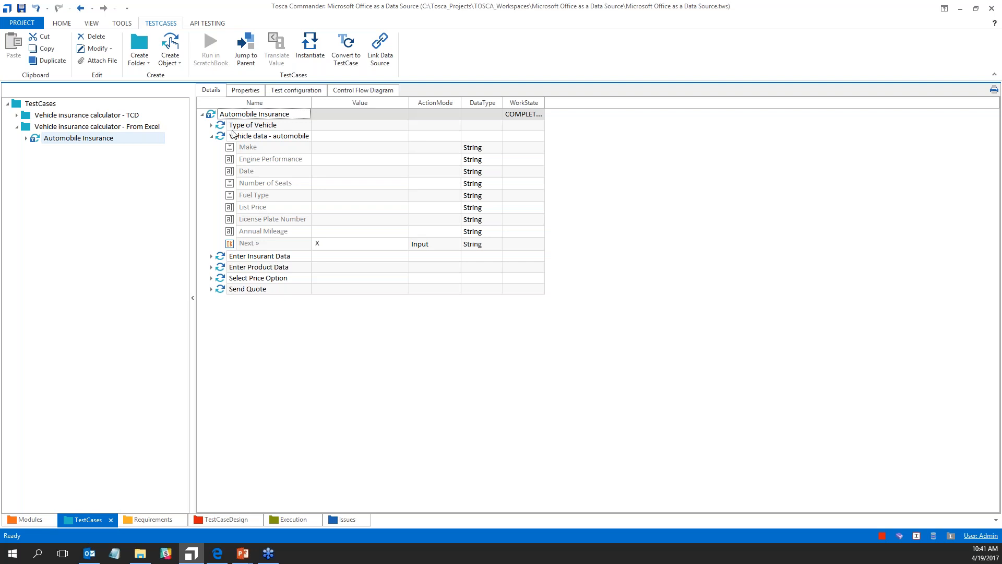
left_click(214, 116)
left_click(212, 118)
Step: Link the Automobile Insurance test case to the Automobile Austria worksheet of SampleAppTCD.xls as its Excel data source
left_click(381, 59)
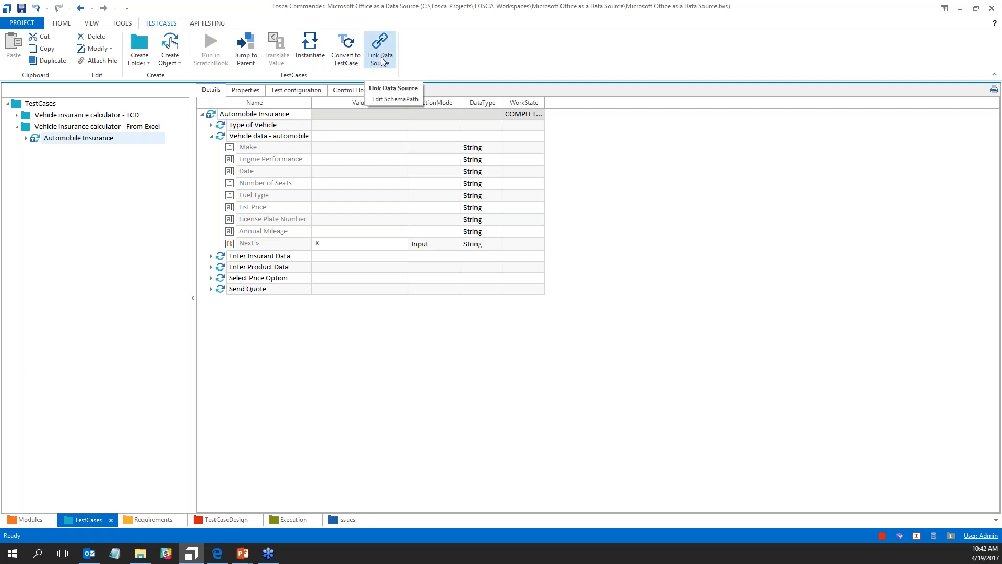
left_click(382, 61)
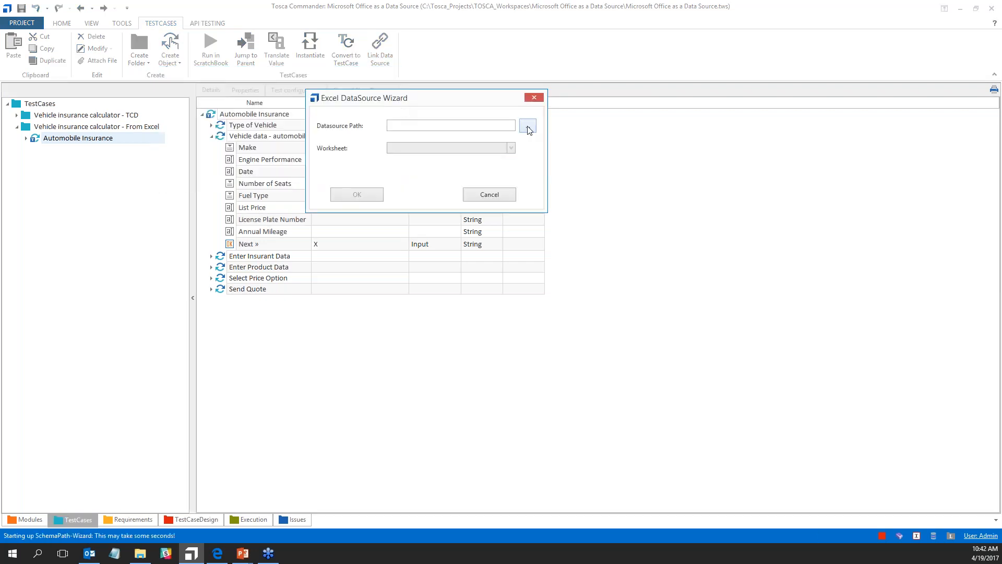
left_click(528, 127)
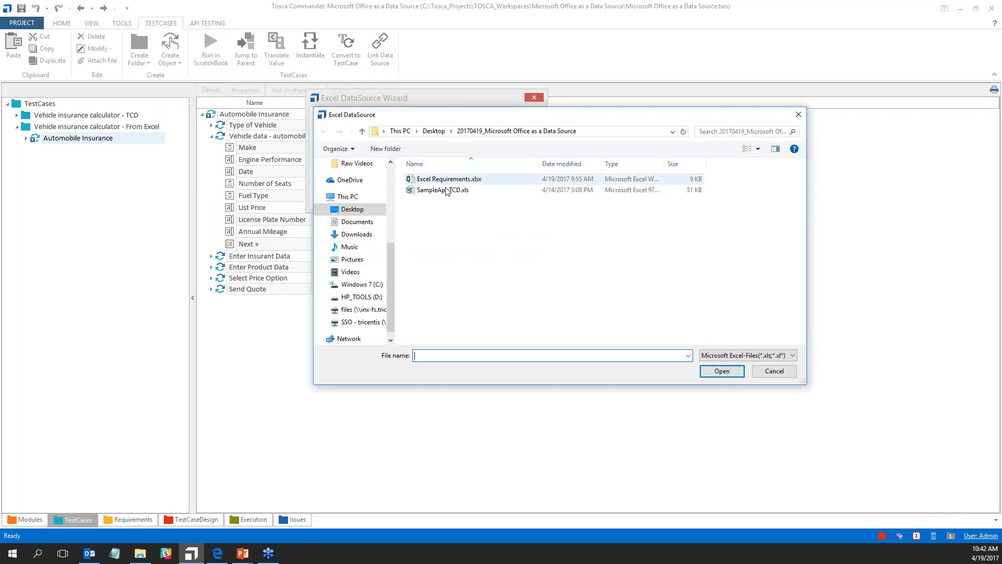
left_click(446, 191)
left_click(711, 375)
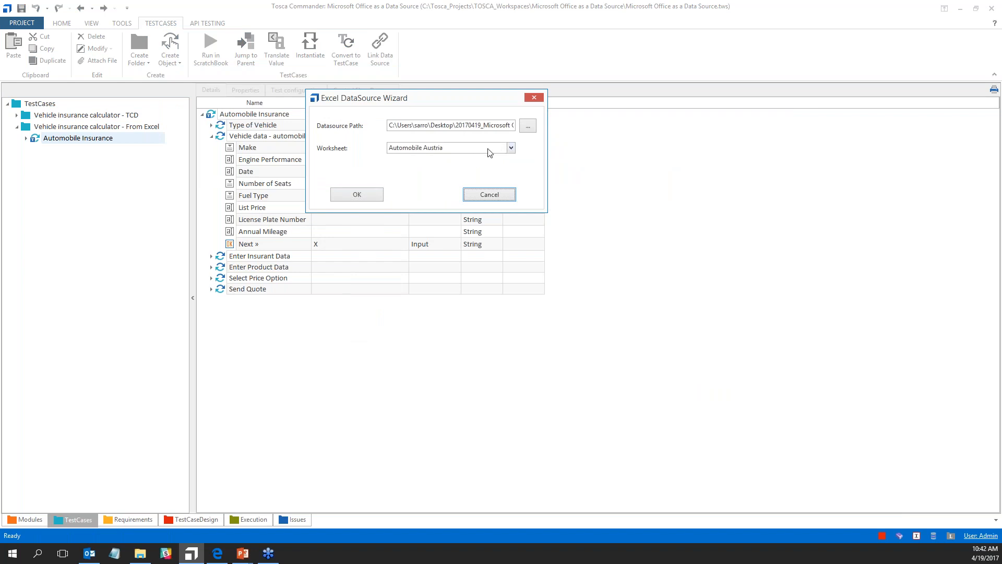
left_click(488, 148)
left_click(424, 157)
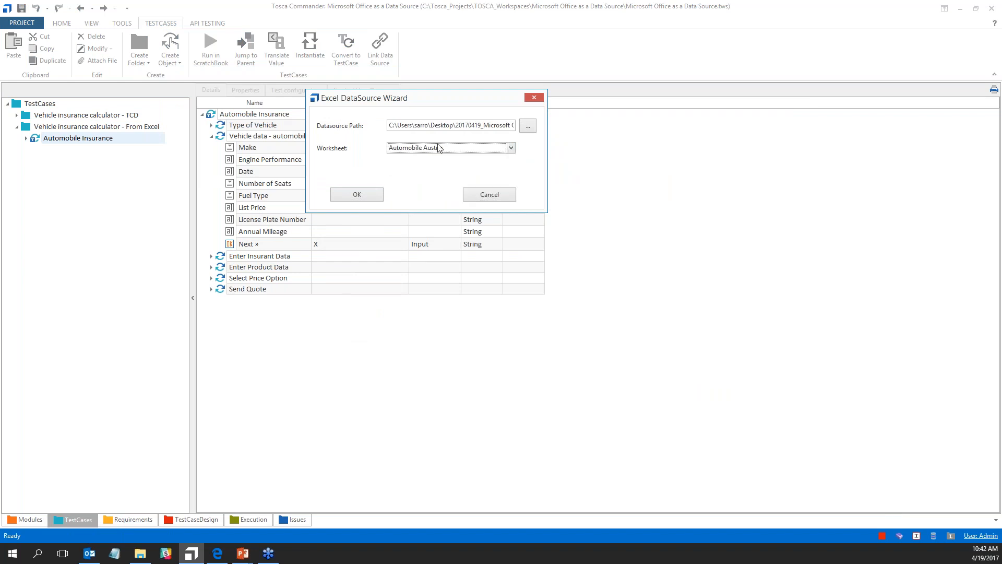
left_click(358, 195)
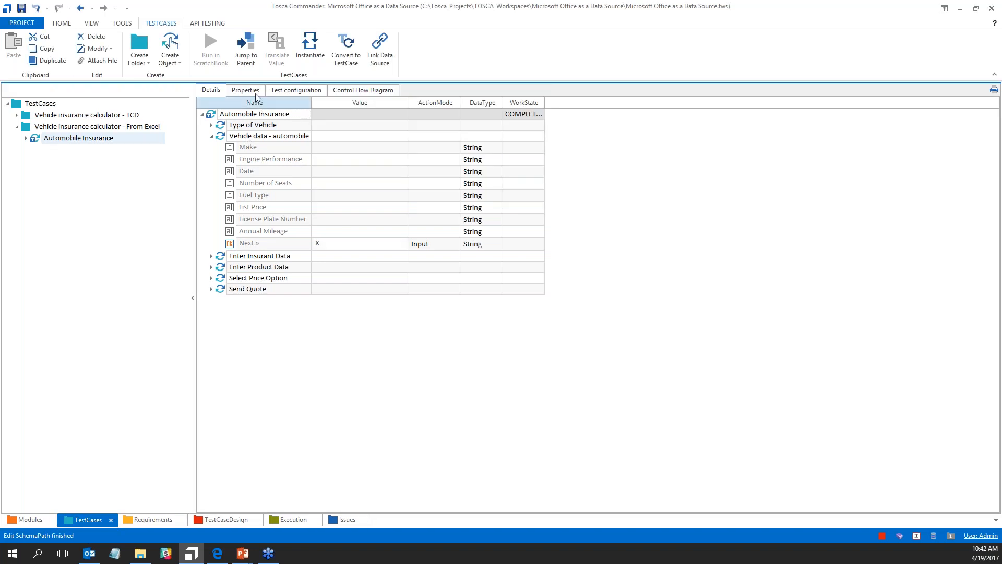
Step: Check the full SchemaPath in the Automobile Insurance test case's properties and return to its details
left_click(246, 92)
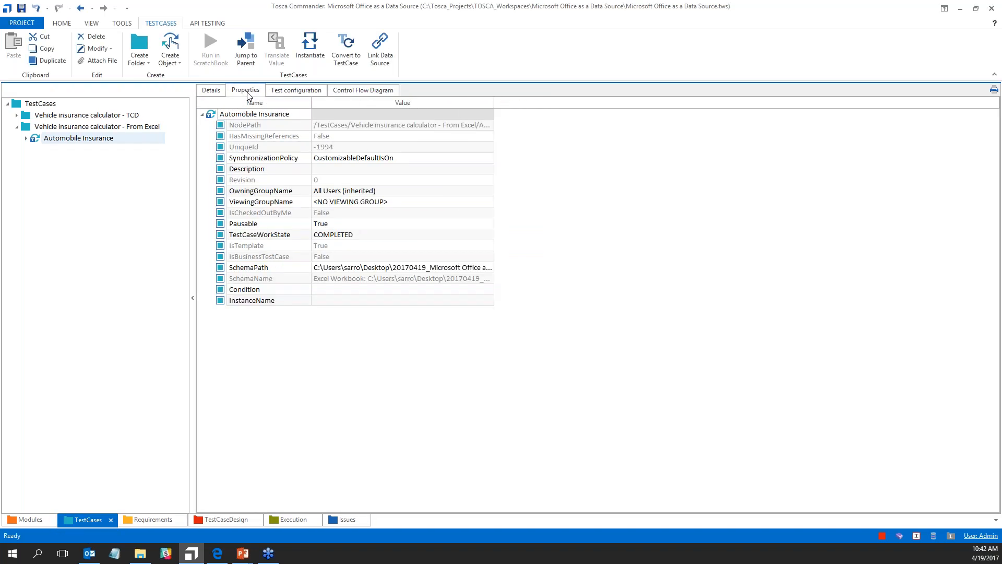
left_click_drag(494, 102, 714, 101)
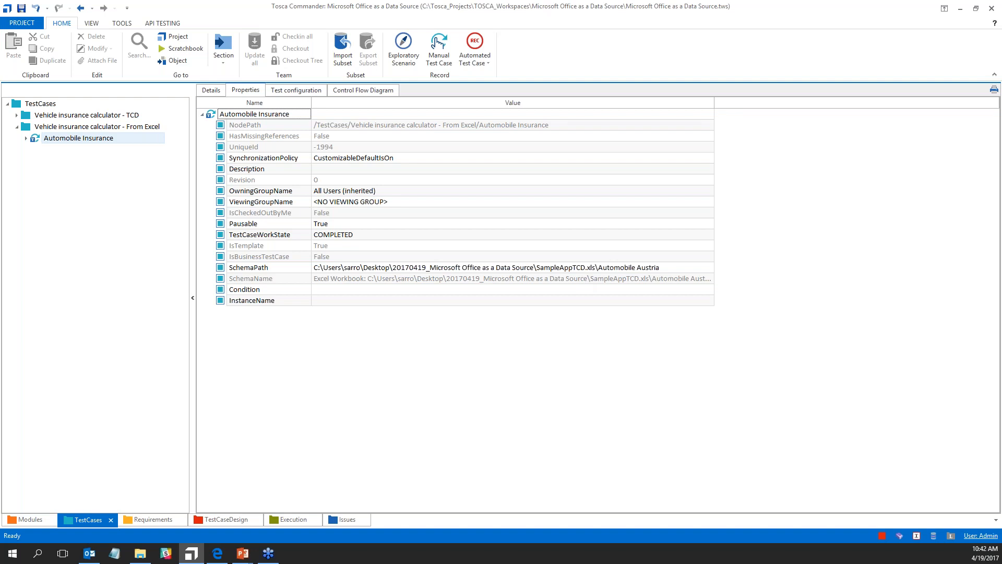
left_click(212, 91)
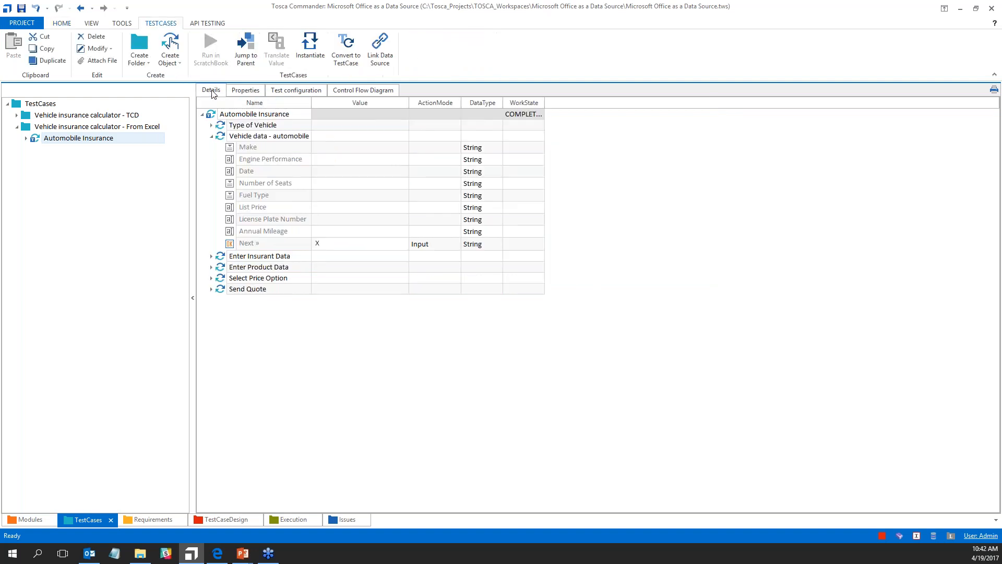
Step: Set the Make value of the Vehicle data - automobile step to {XL[Vehicle data.Make]} and widen the Value column
left_click(329, 149)
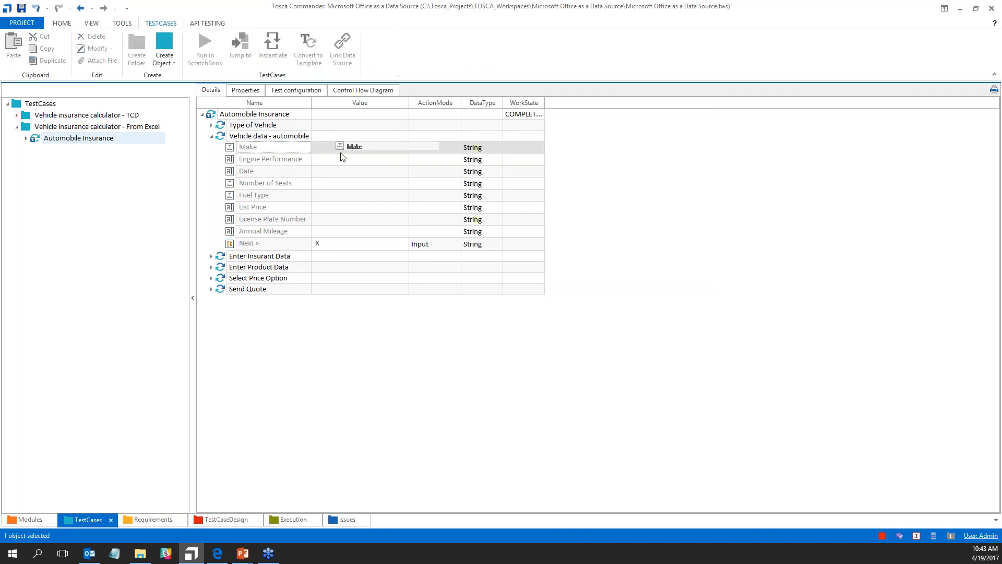
left_click_drag(228, 150, 334, 148)
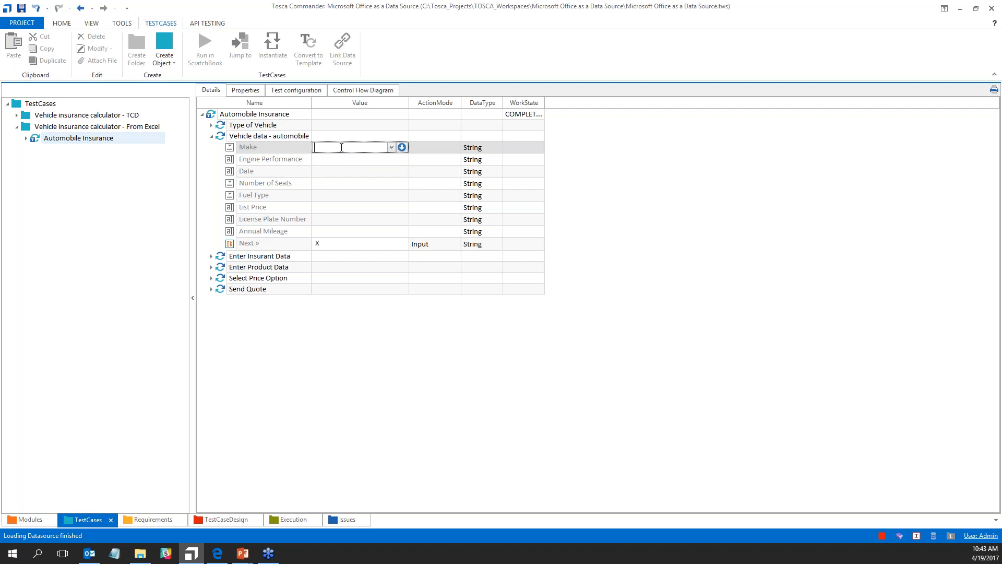
type("{")
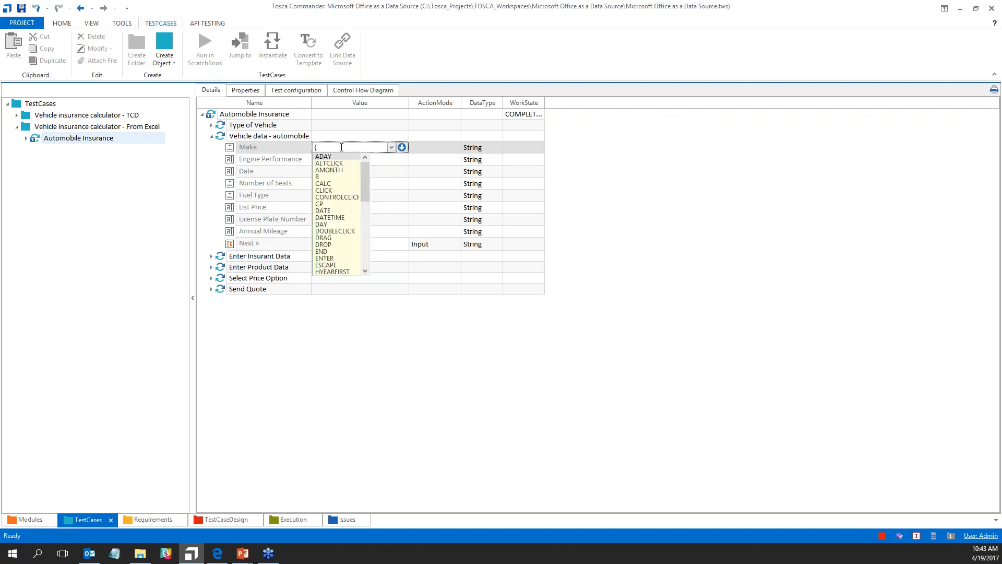
type("XL")
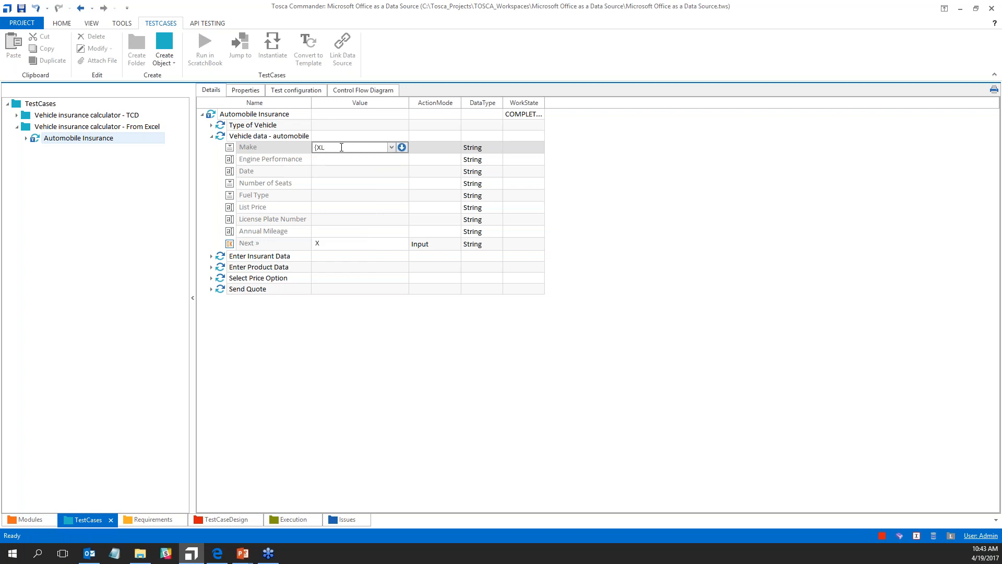
type("[")
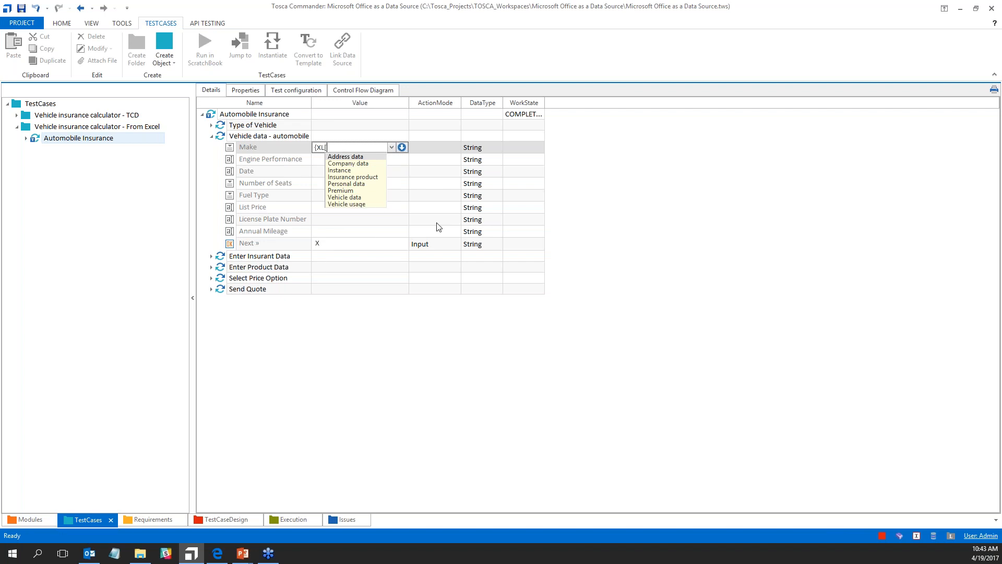
key("Down")
key("Down")
key("Down")
key("Down")
key("Down")
key("Up")
key("Up")
key("Down")
key("Down")
key("Down")
key("Down")
key("Down")
key("Up")
key("Up")
key("Up")
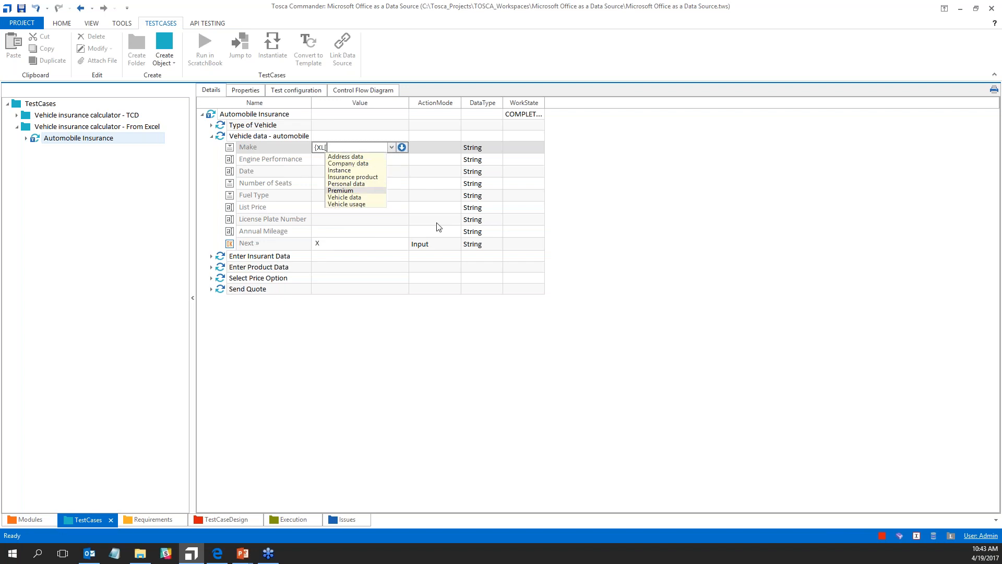
key("Up")
key("Up")
key("Up")
key("Down")
key("Down")
key("Down")
key("Down")
key("Down")
key("Down")
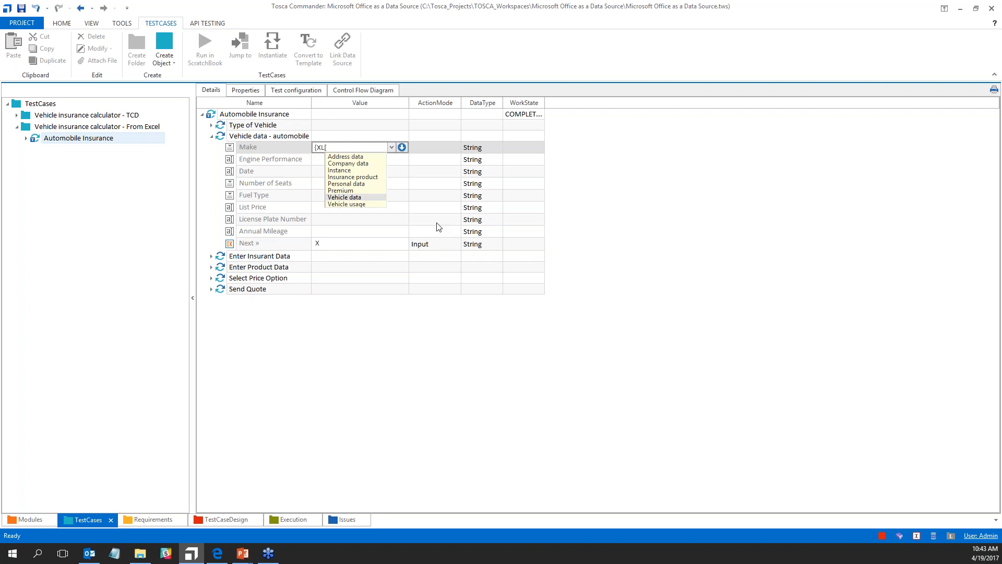
key("Return")
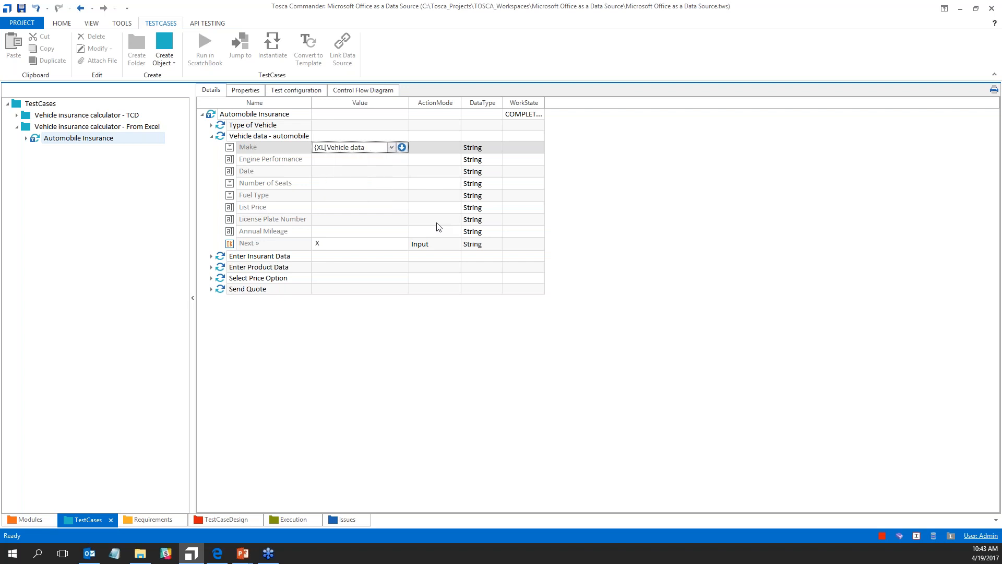
type(".")
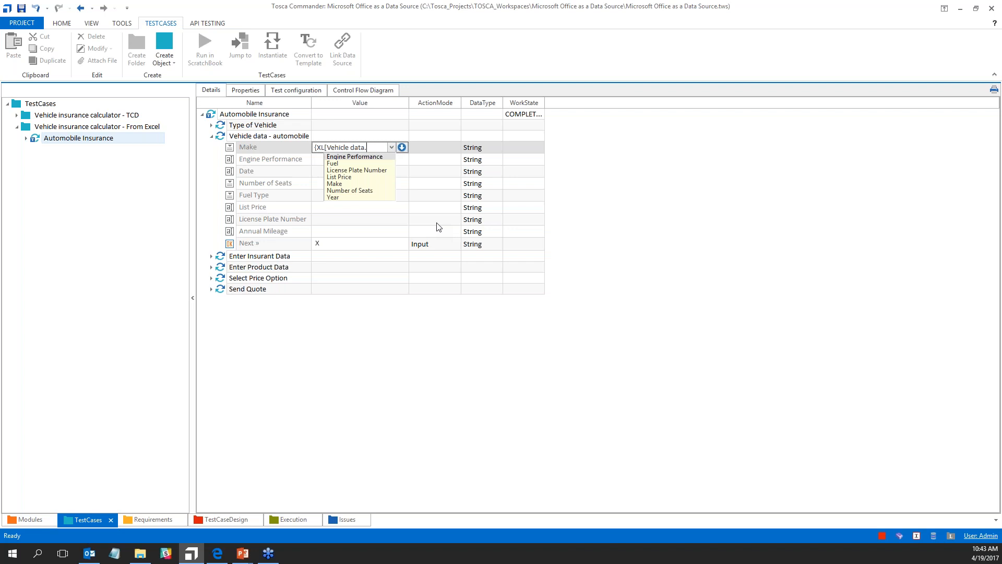
key("Down")
key("Down")
key("Down")
key("Down")
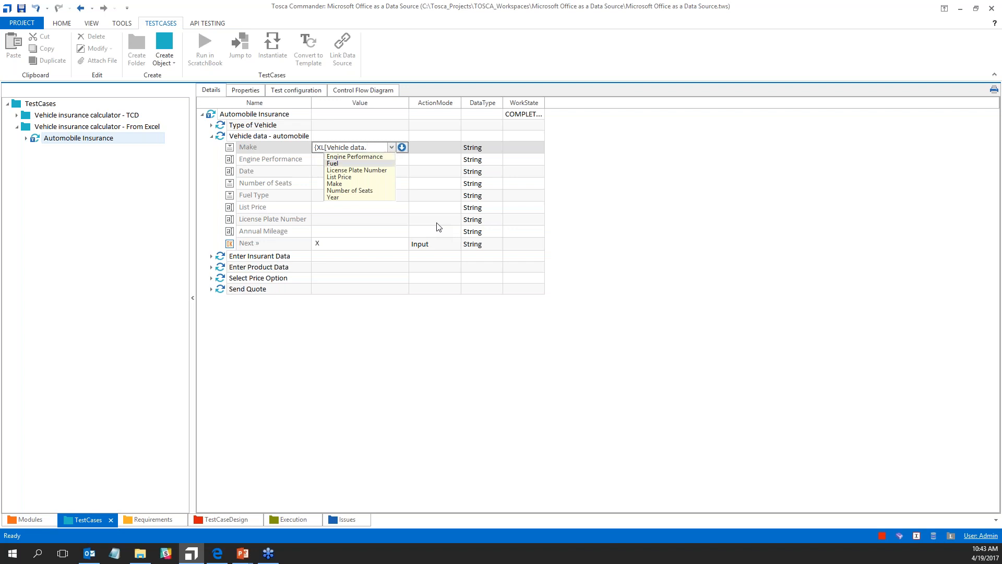
key("Return")
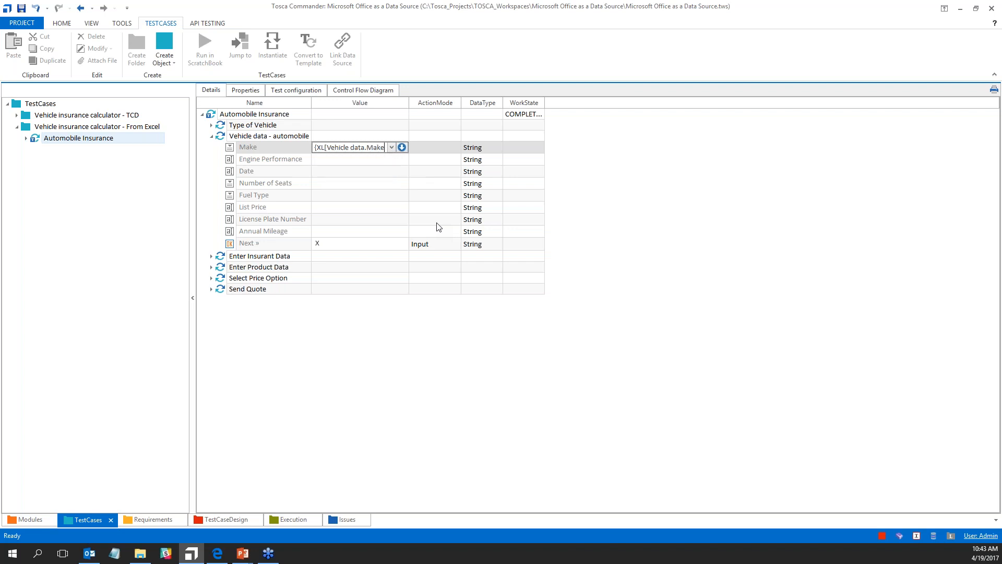
type("]}")
key("Return")
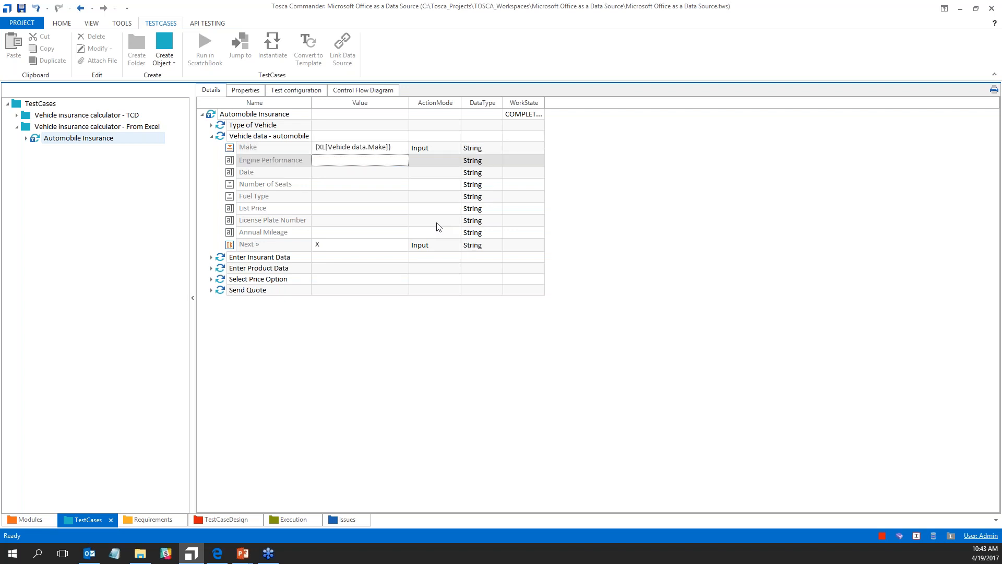
left_click_drag(409, 103, 438, 102)
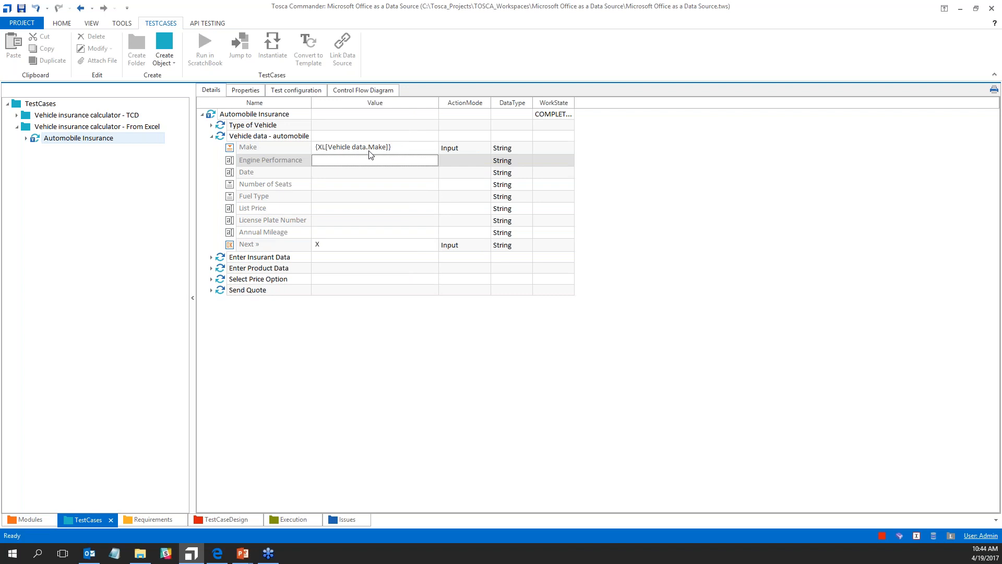
left_click(322, 152)
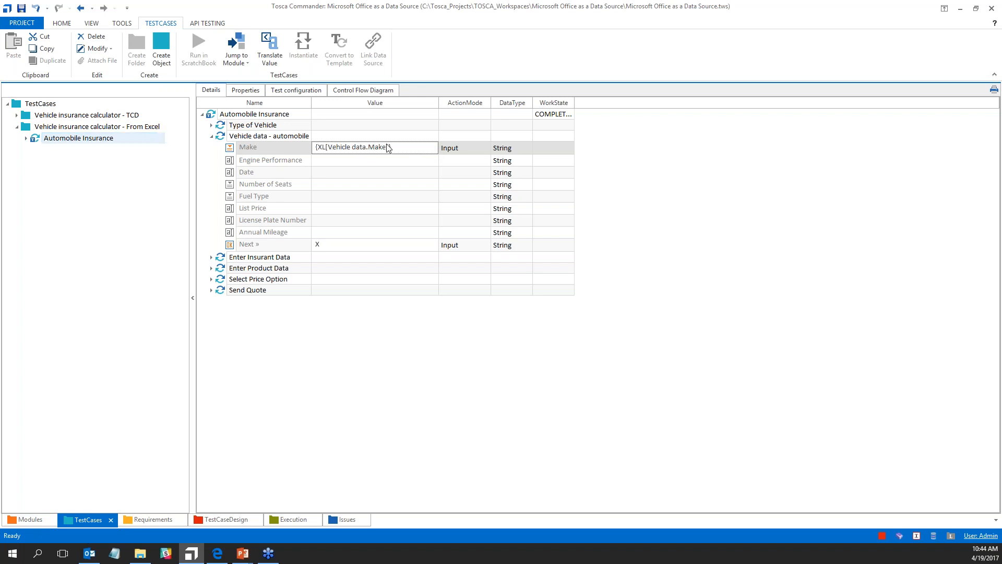
Step: Instantiate the Automobile Insurance template from its linked Excel data source
left_click(213, 116)
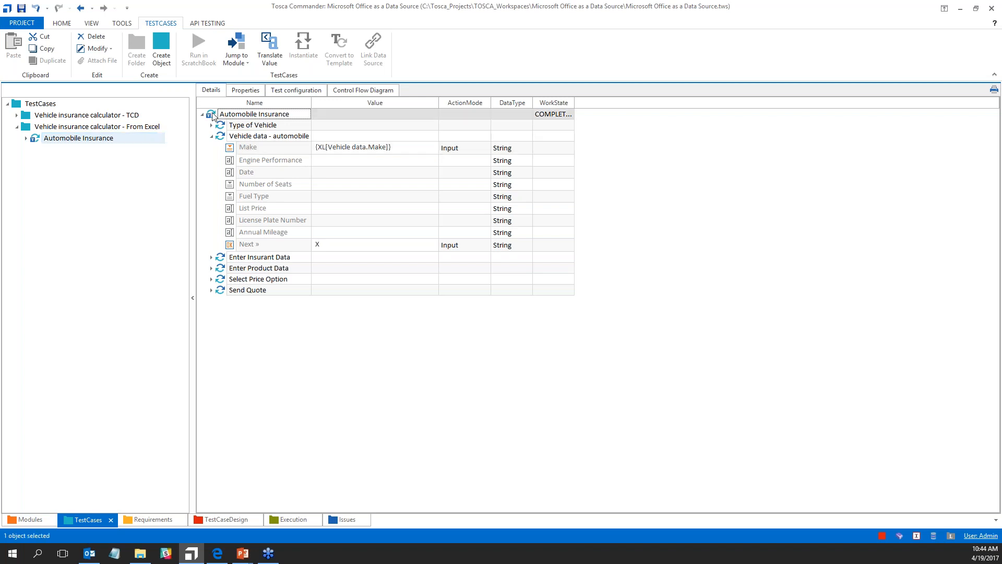
left_click(312, 52)
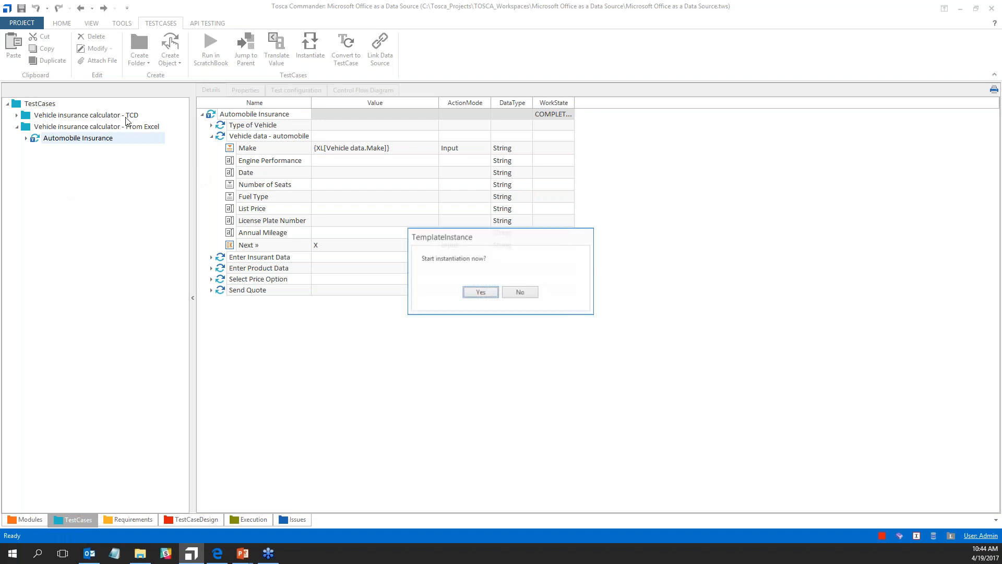
left_click(493, 295)
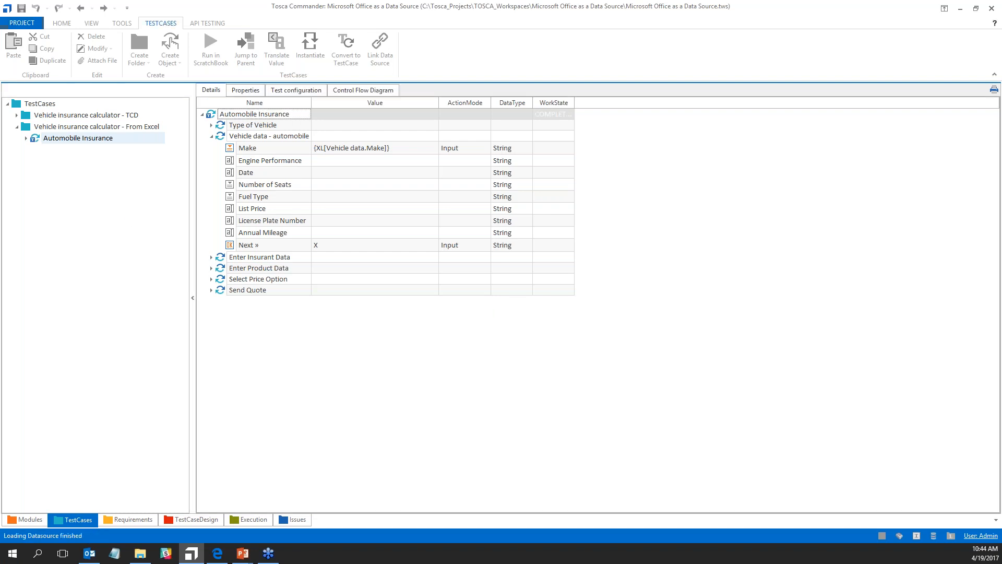
Step: Examine the Make values under Vehicle data - automobile in the instantiated test cases TC_Automobile_AT_001 to TC_Automobile_AT_003
left_click(211, 125)
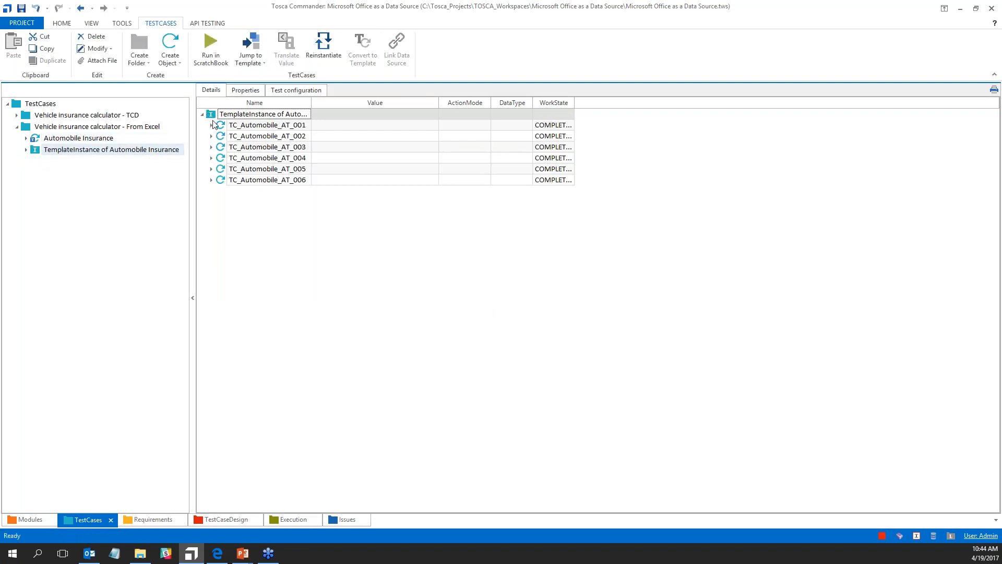
left_click(221, 146)
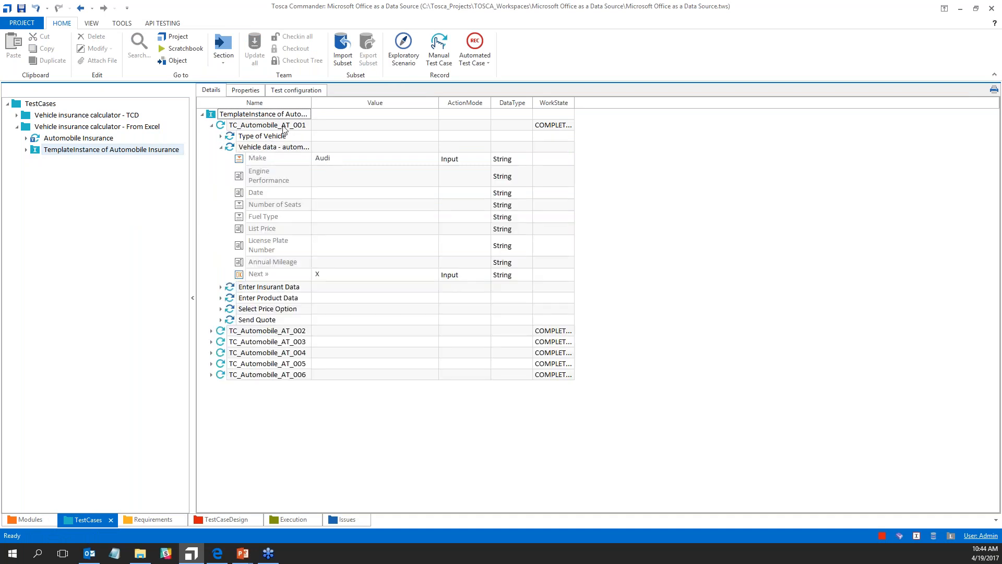
left_click_drag(312, 103, 330, 102)
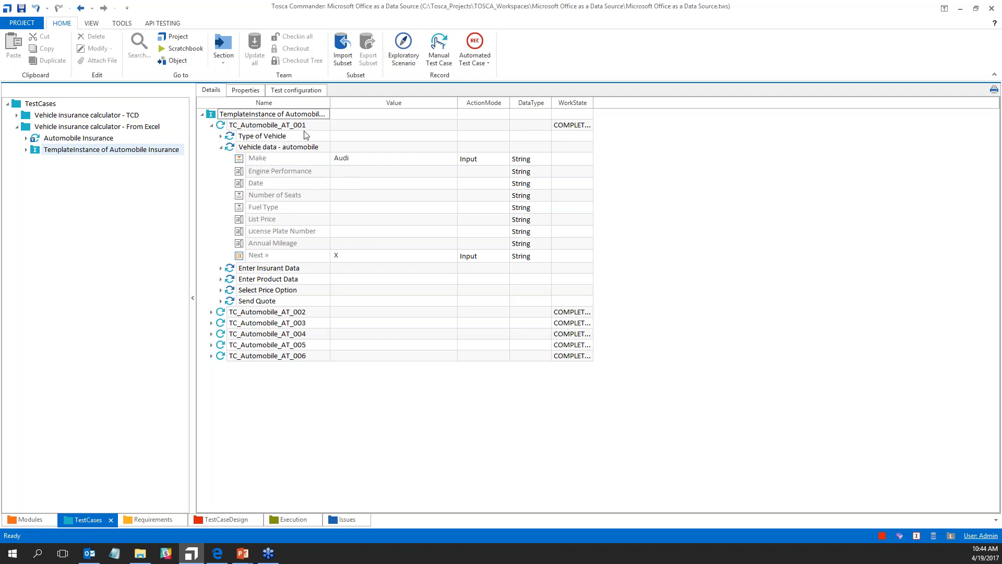
left_click(211, 124)
left_click(211, 136)
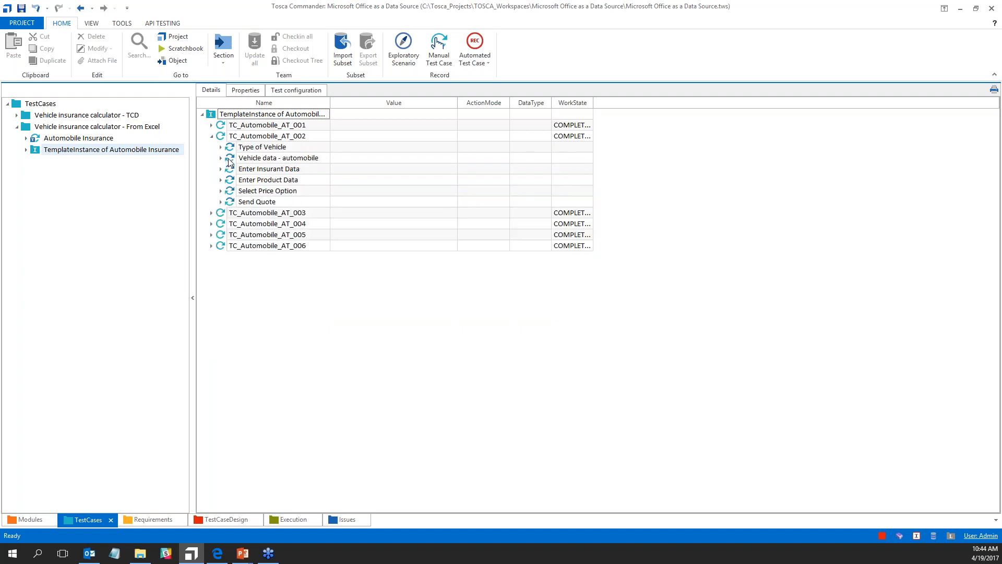
left_click(220, 158)
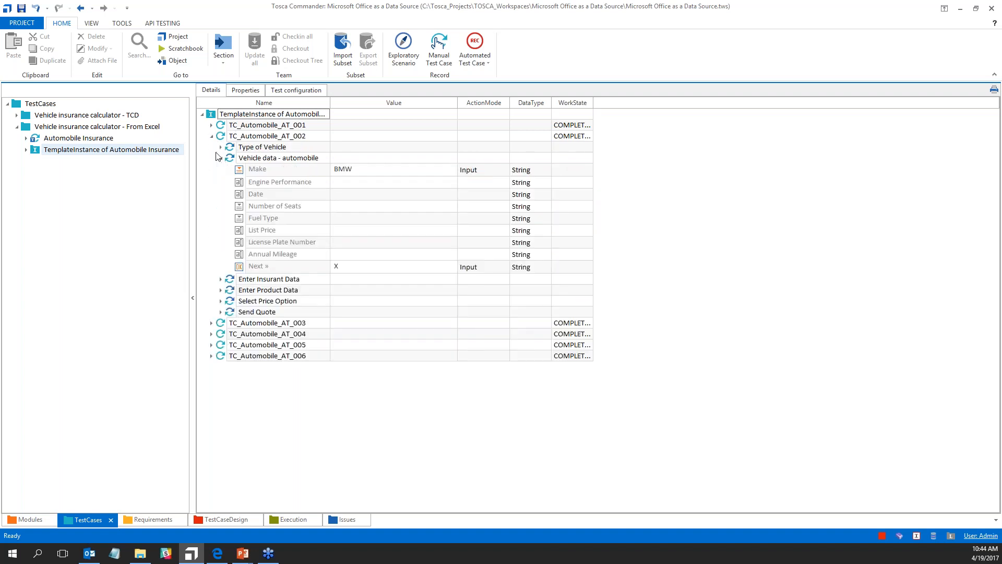
left_click(220, 158)
left_click(212, 135)
left_click(212, 147)
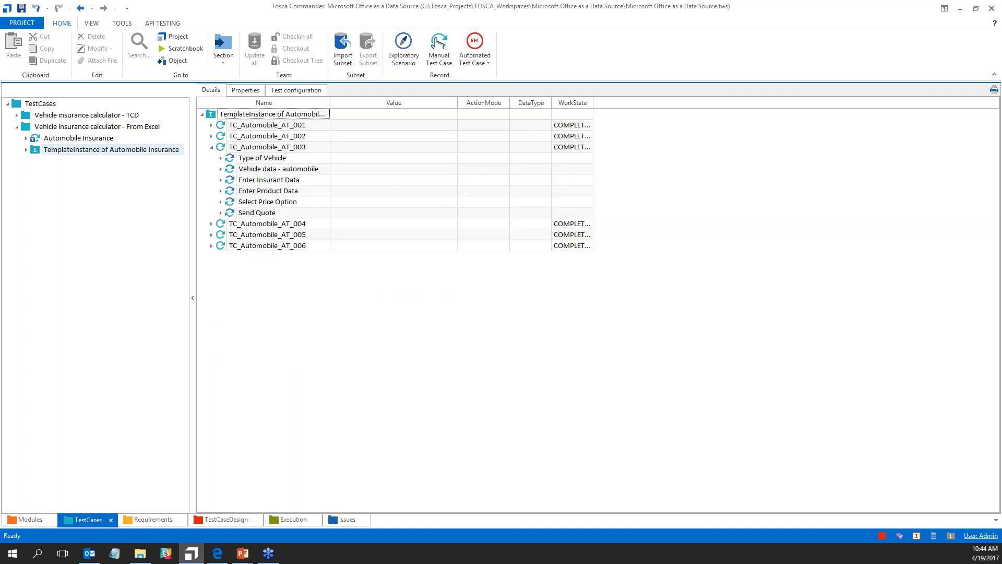
left_click(220, 169)
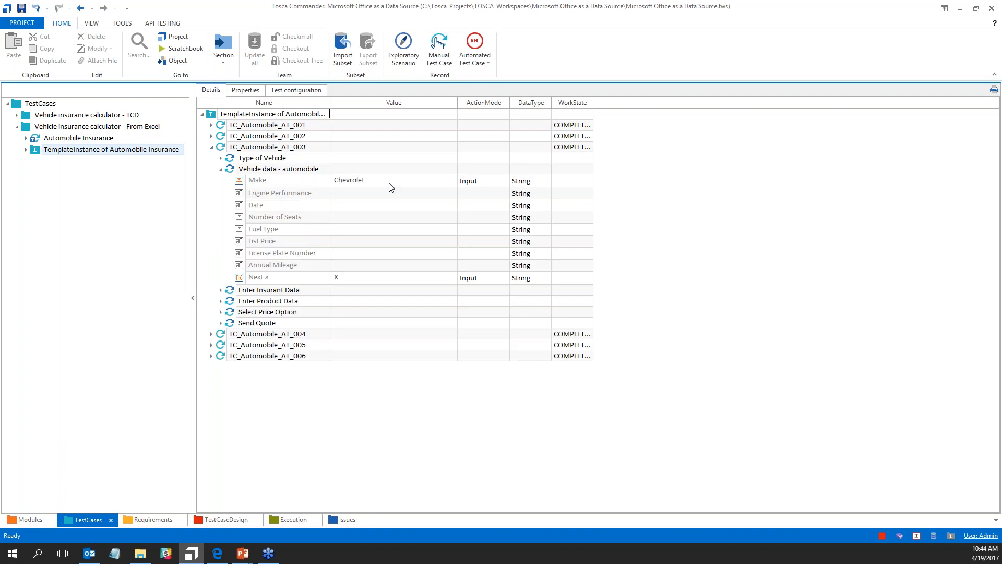
left_click(221, 168)
left_click(211, 146)
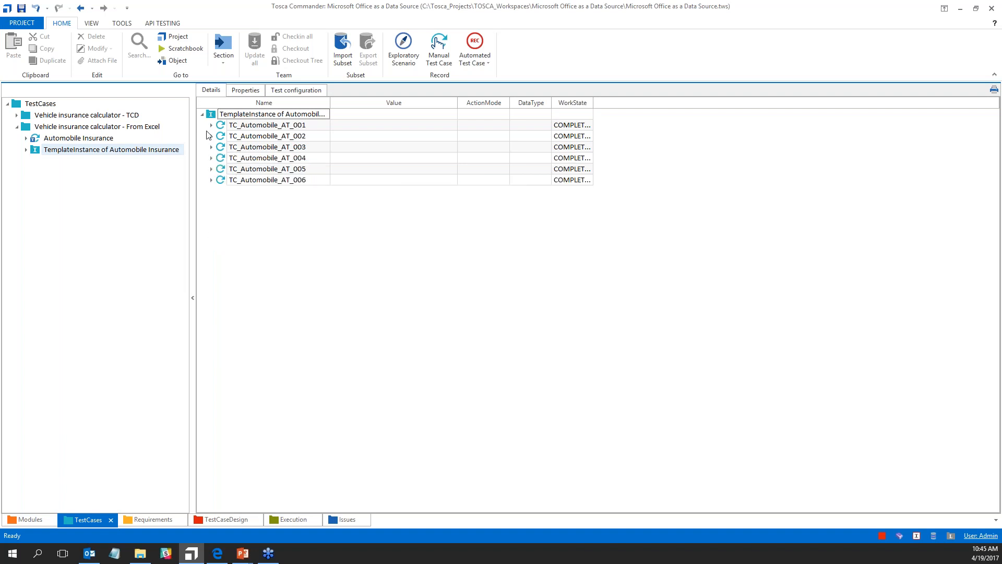
Step: Return to the Automobile Insurance template and add the Condition column to its details view
left_click(78, 138)
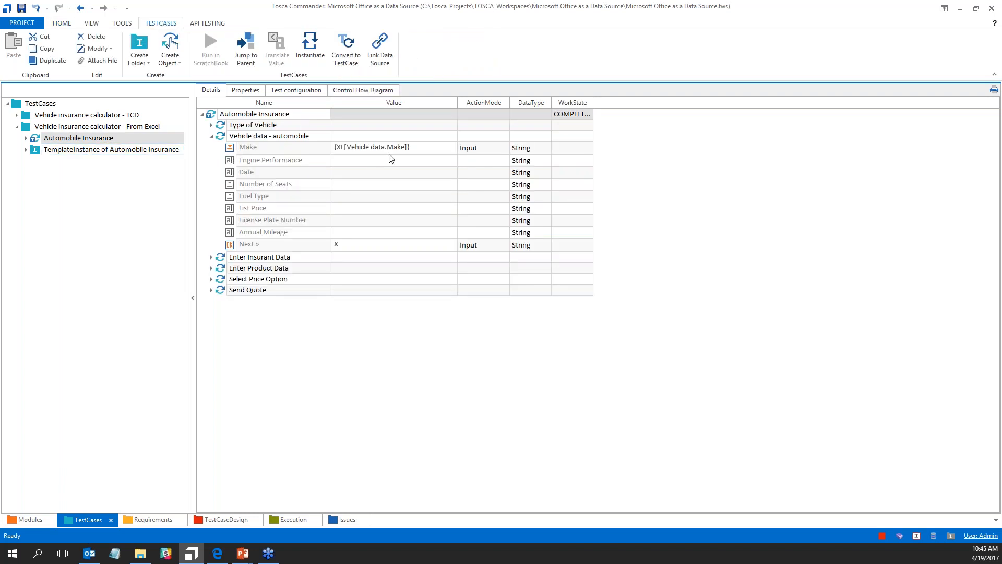
right_click(474, 104)
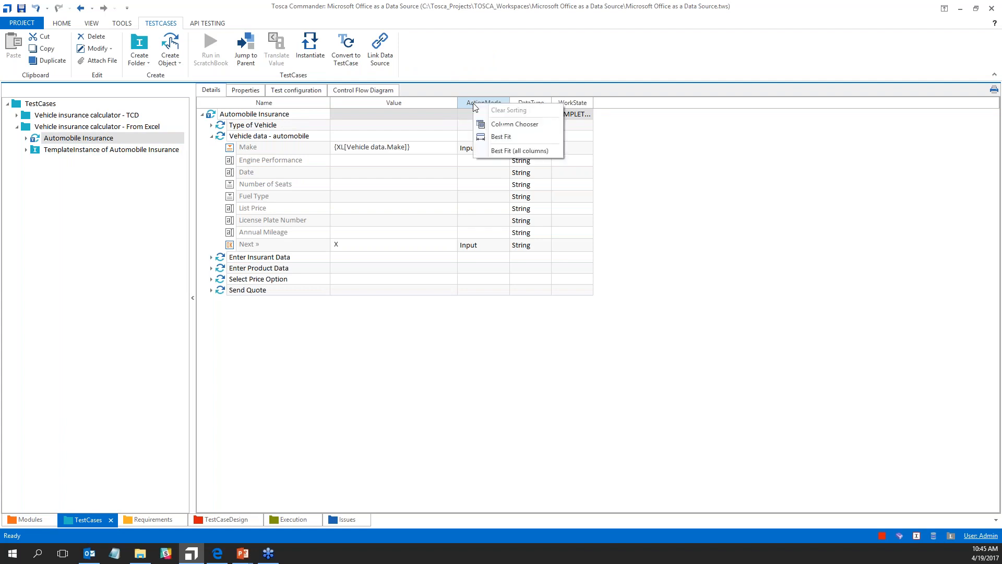
left_click(498, 126)
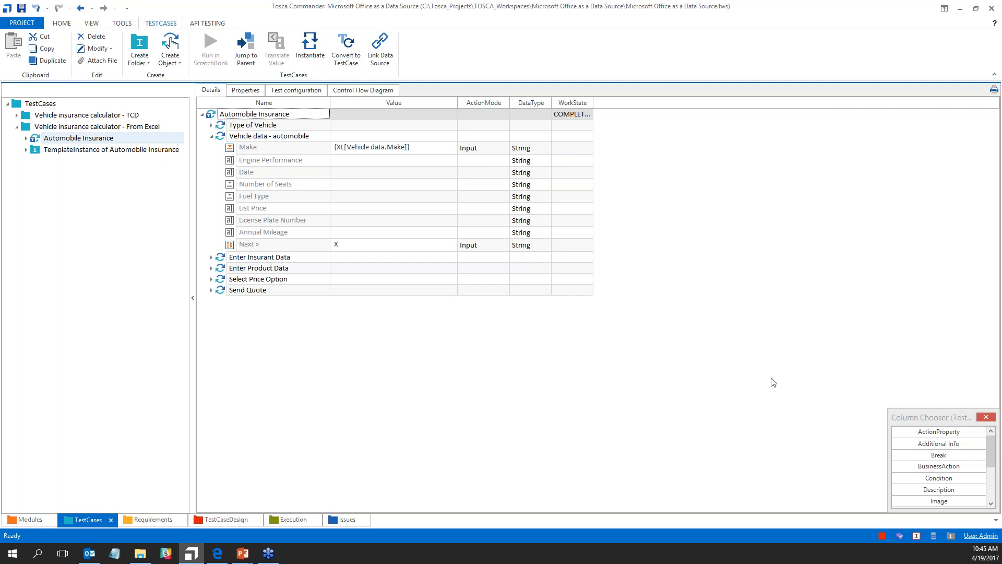
left_click(939, 477)
double_click(956, 476)
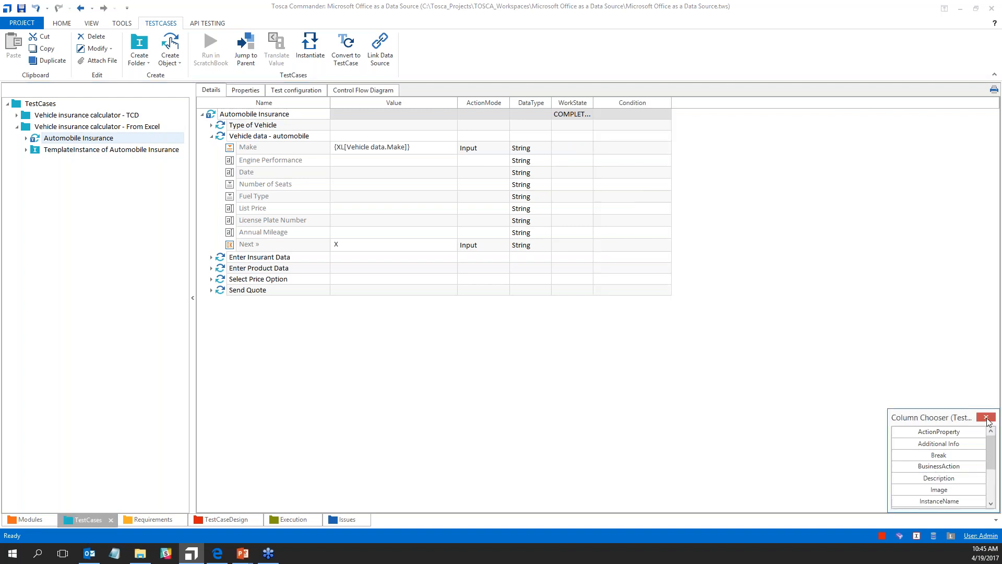
left_click(986, 417)
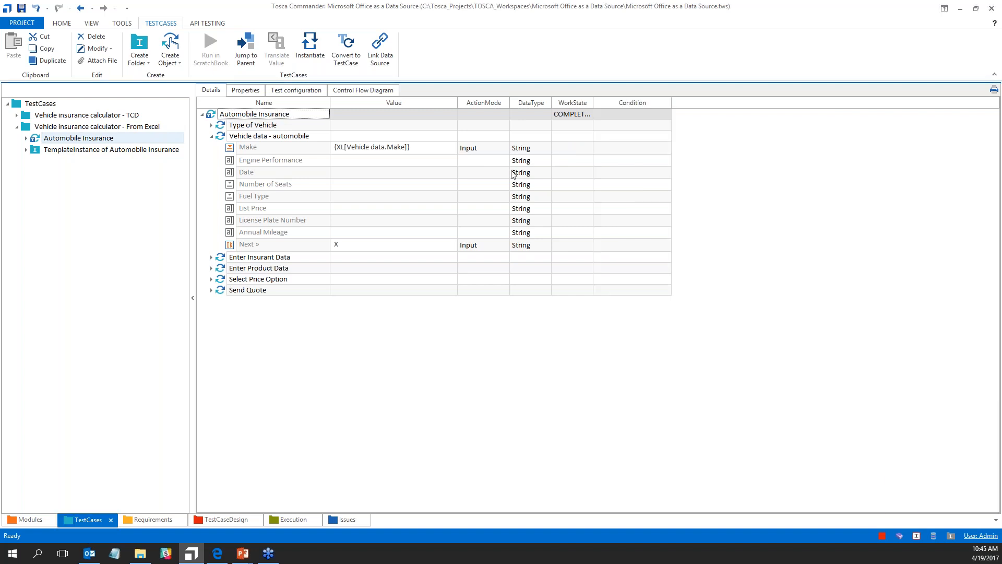
Step: Open the Condition fields of the Type of Vehicle and Vehicle data - automobile steps for inspection
left_click(613, 126)
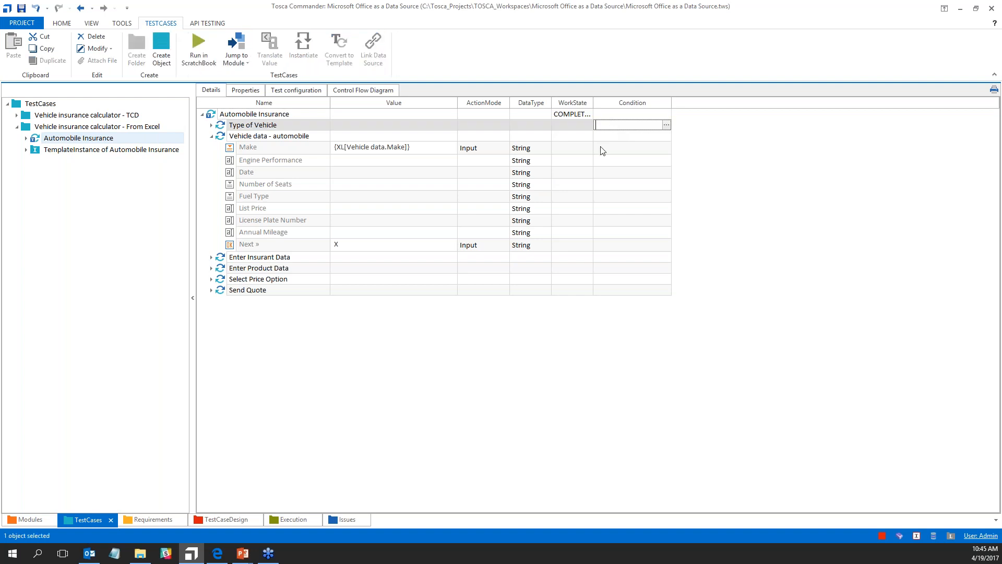
left_click(618, 149)
left_click(618, 136)
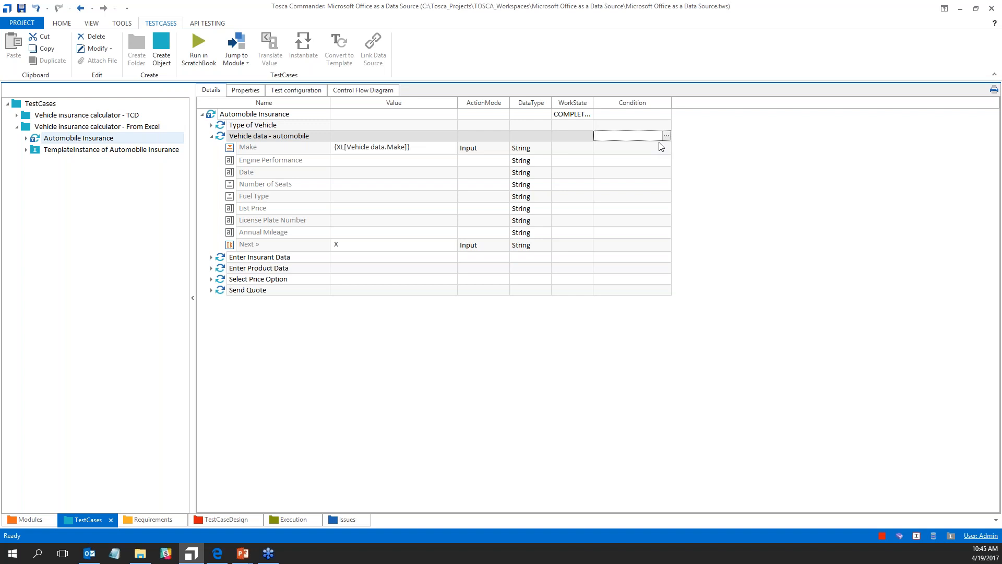
Step: Set the condition of the Vehicle data - automobile step to 'Vehicle data.Make' != "BMW" and check the template's properties
type("'Vehicle data.Make. =!= \"BMW\"")
key("Return")
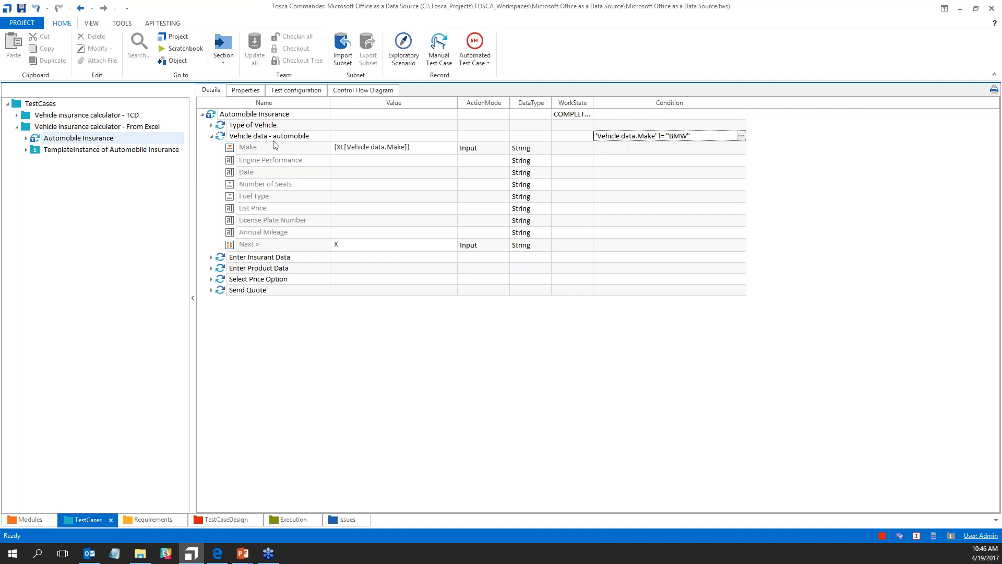
left_click(211, 136)
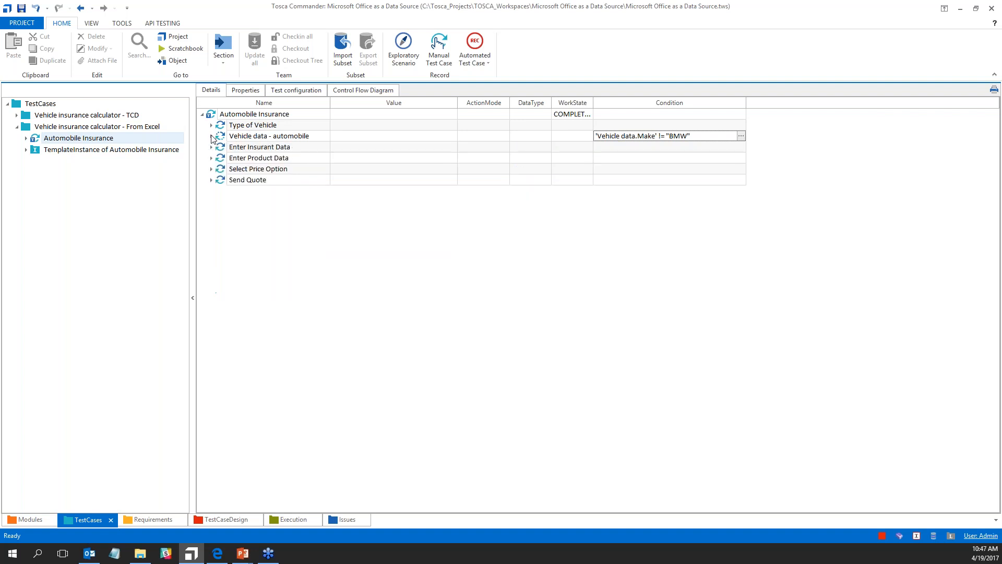
left_click(245, 91)
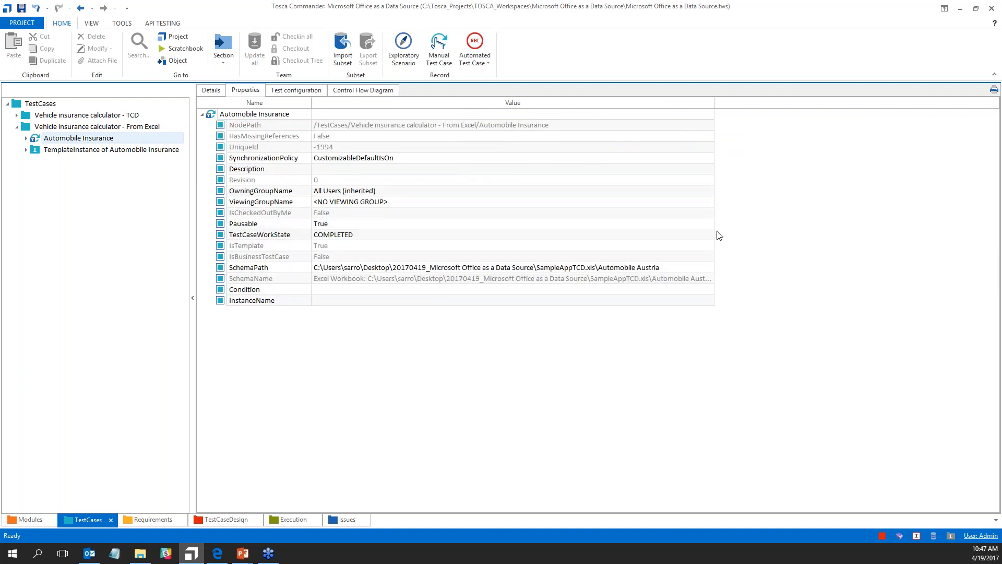
left_click(211, 89)
Step: Switch to the PowerPoint slide show and advance to the Questions slide
mouse_move(236, 558)
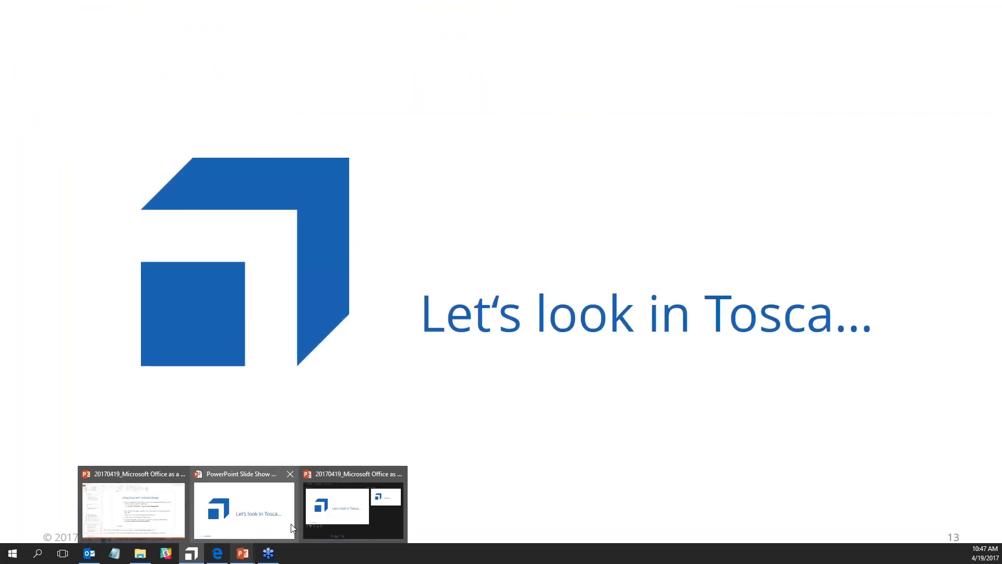
left_click(285, 525)
key("Right")
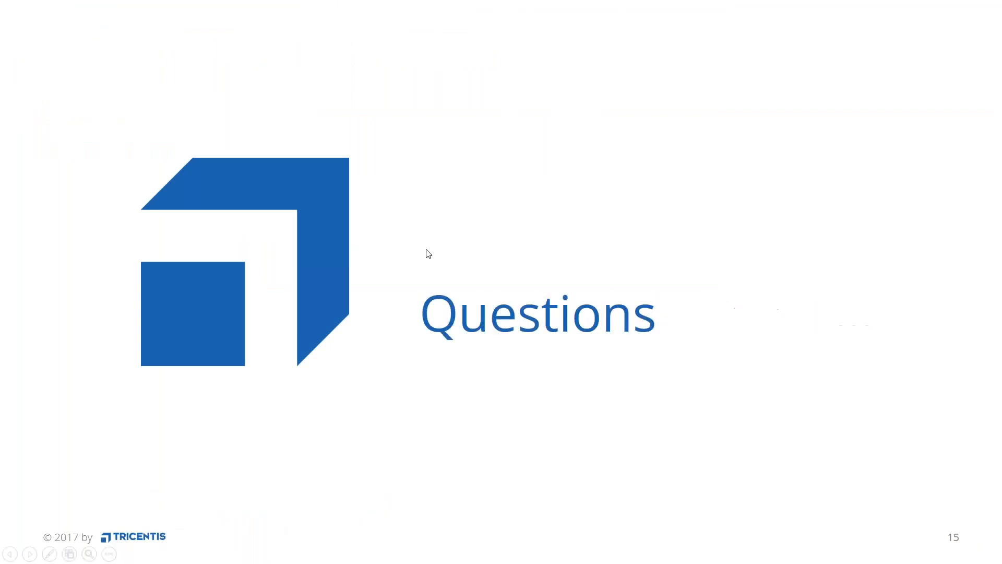
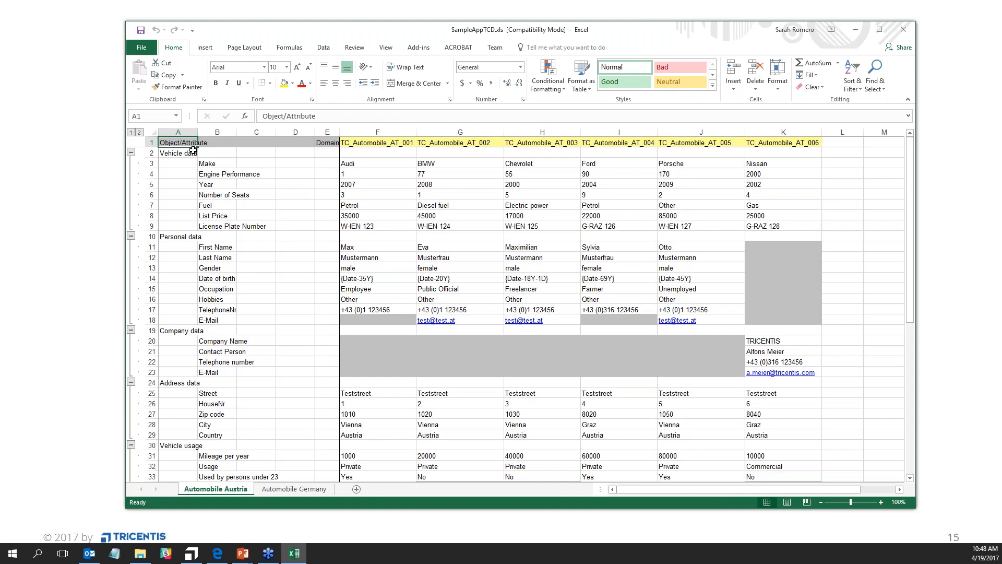
Step: Copy all cells of the Automobile Austria sheet in SampleAppTCD.xls to the clipboard
key("ctrl+a")
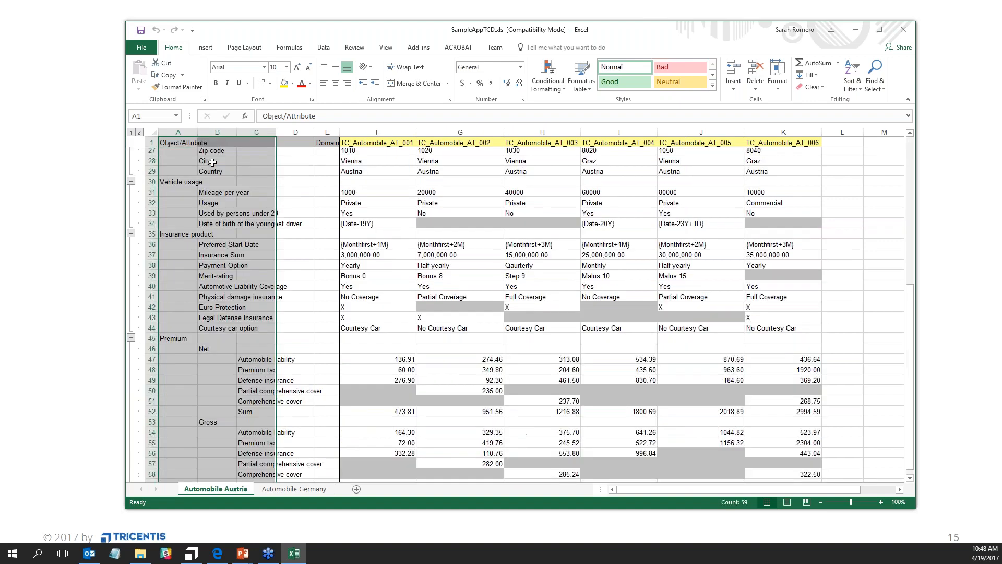
key("ctrl+a")
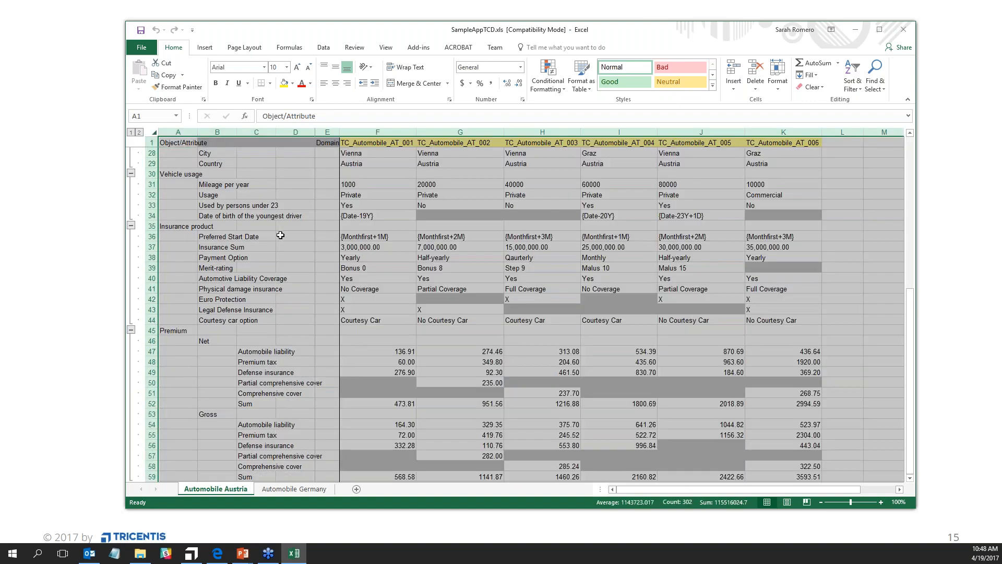
scroll(281, 236, "up", 5)
scroll(281, 235, "up", 4)
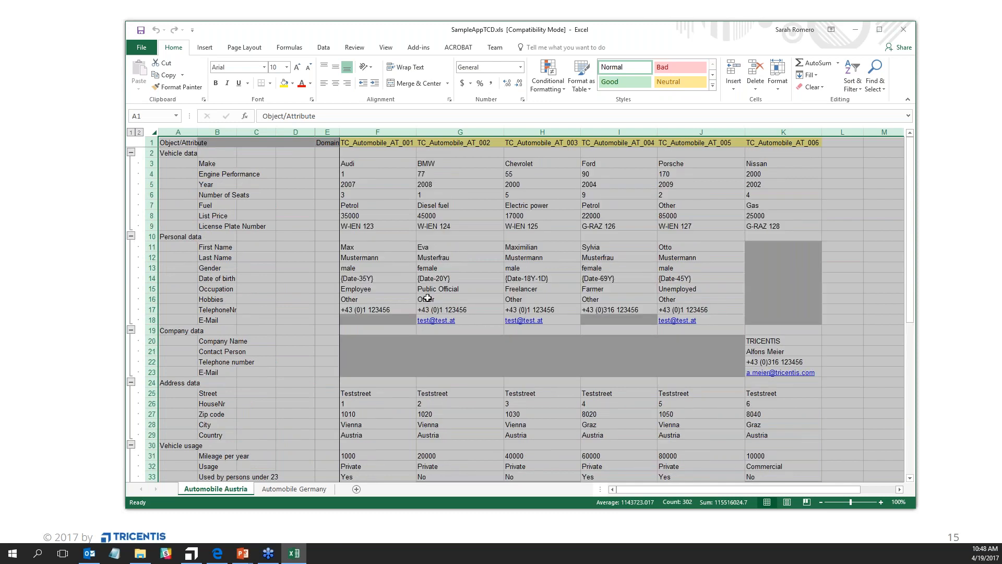
right_click(283, 214)
left_click(316, 235)
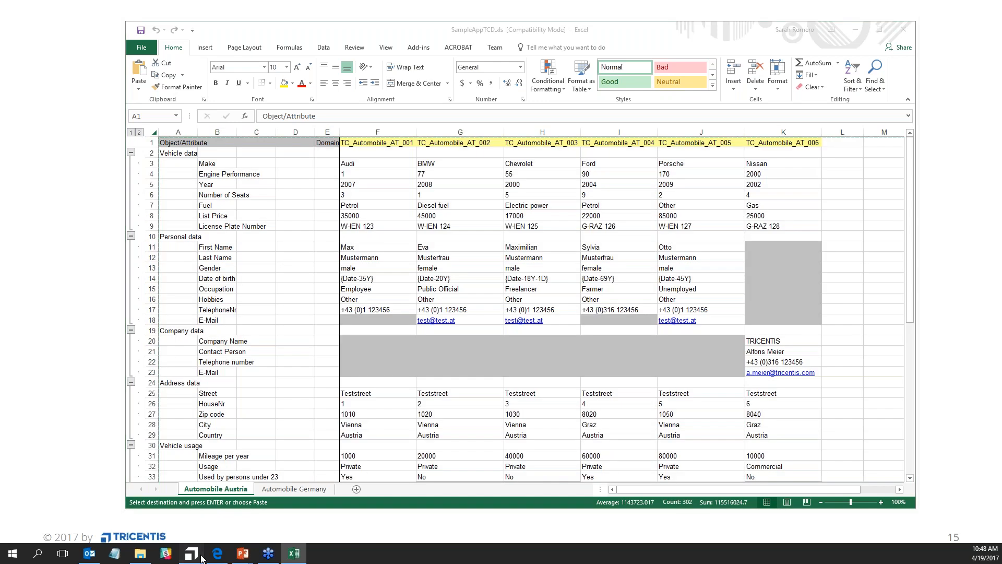
Step: Switch to Tosca Commander's TestCaseDesign section and create a test sheet named Excel to TCD at its root
left_click(202, 555)
left_click(199, 520)
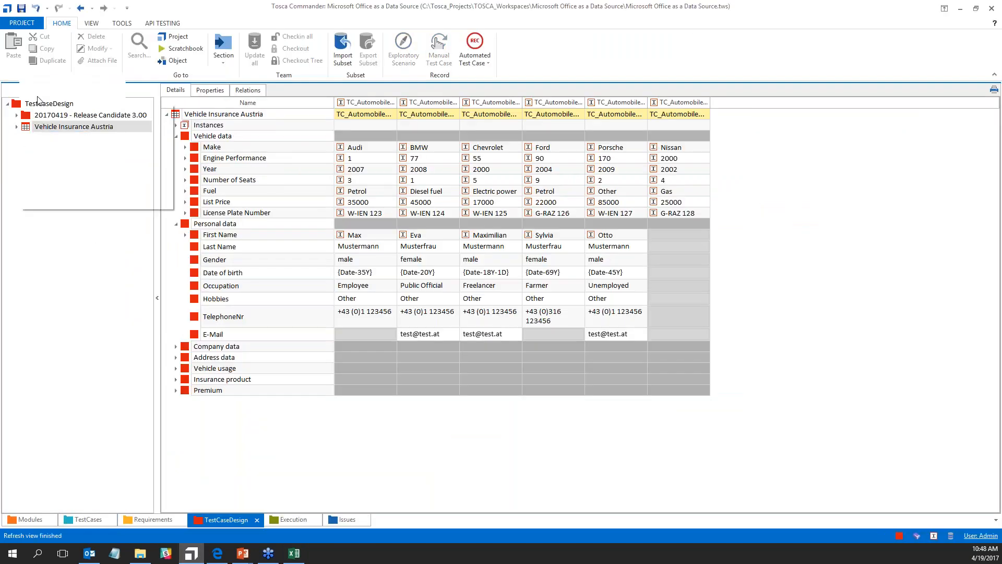
right_click(20, 104)
left_click(83, 92)
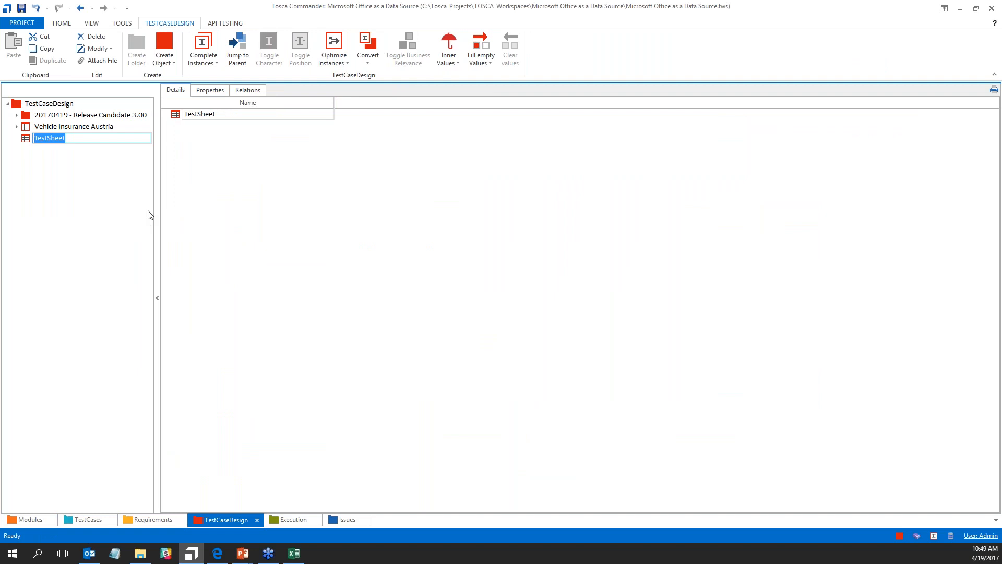
type("Exec")
key("BackSpace")
key("BackSpace")
type("cel to TCD")
key("Return")
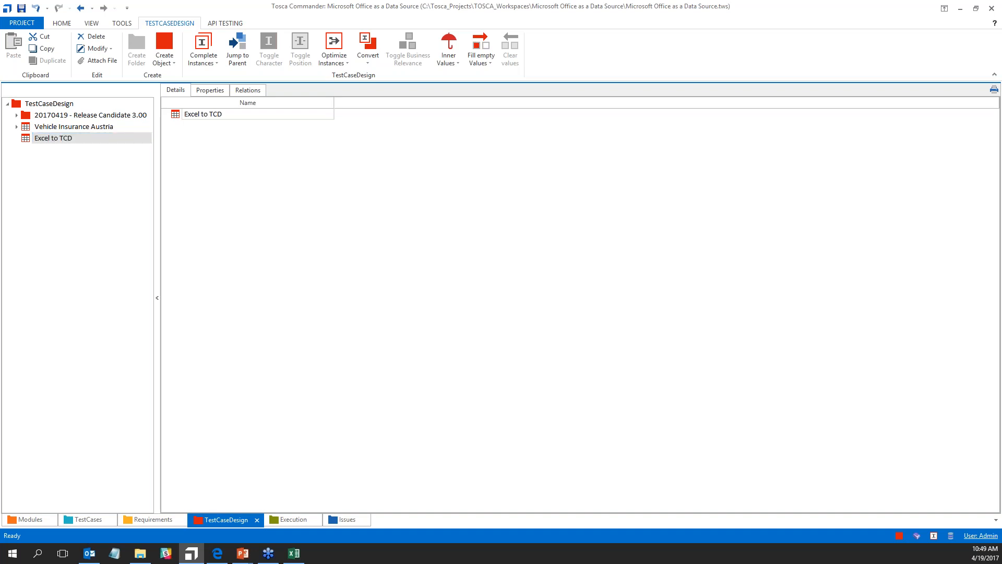
left_click(179, 119)
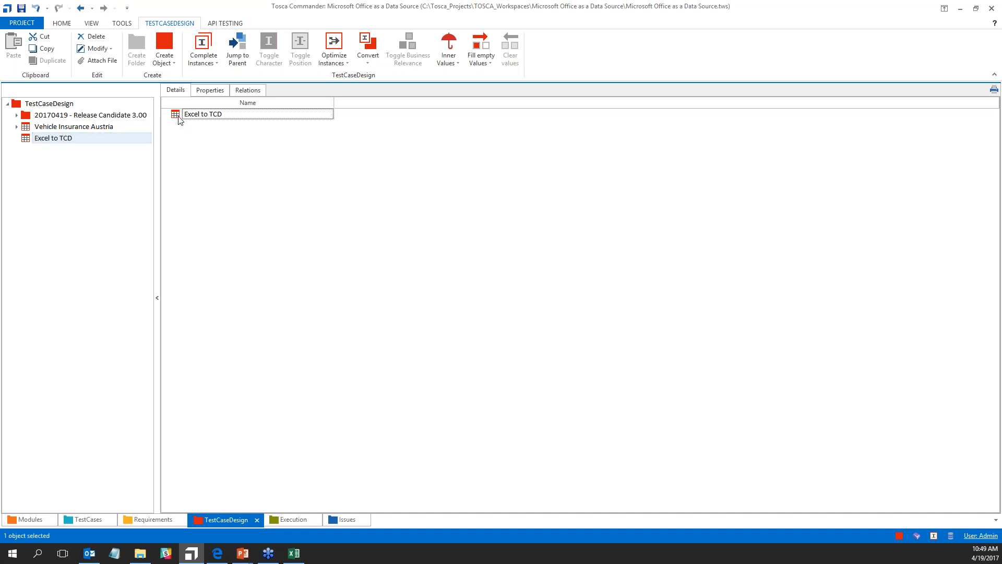
right_click(180, 120)
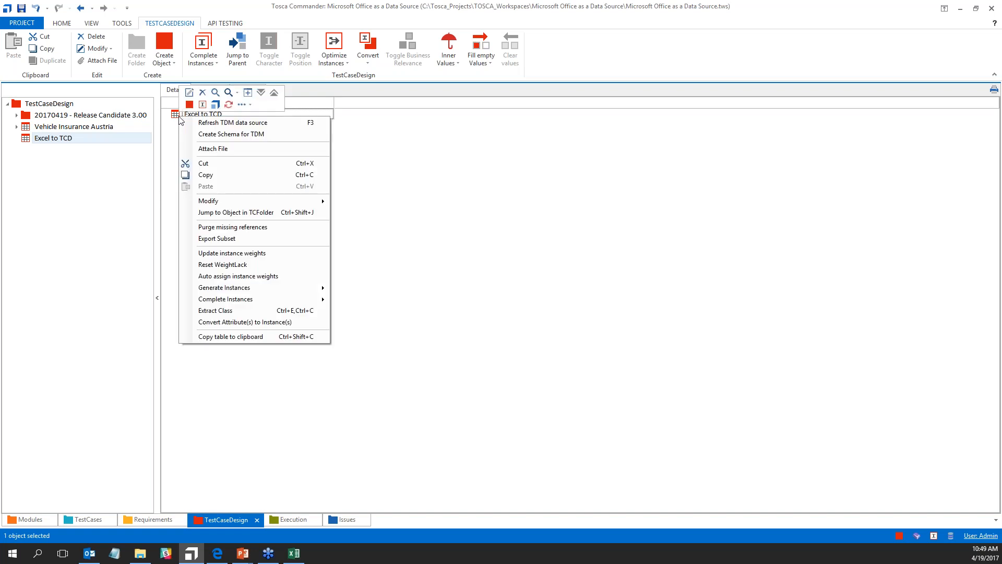
left_click(243, 105)
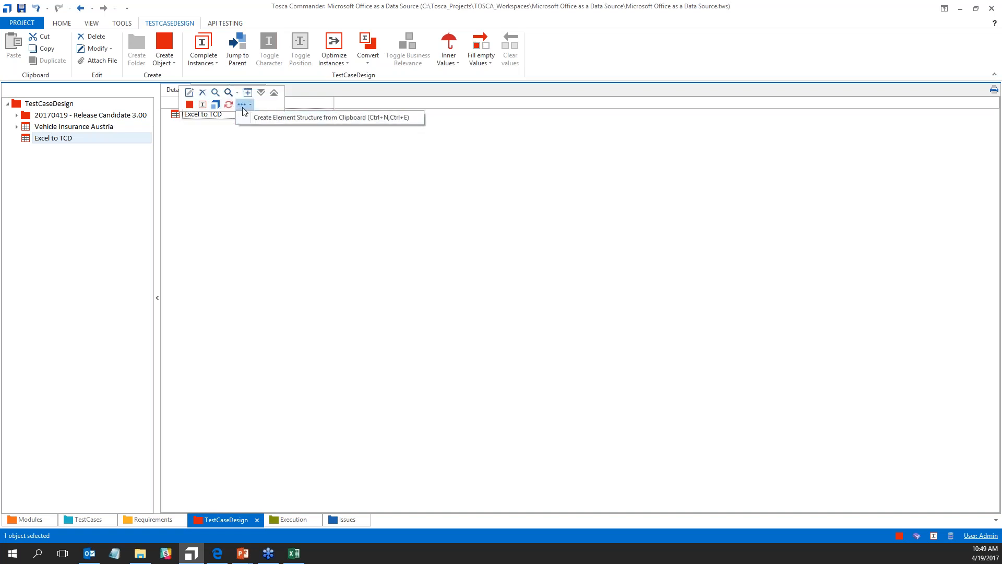
right_click(192, 129)
right_click(181, 114)
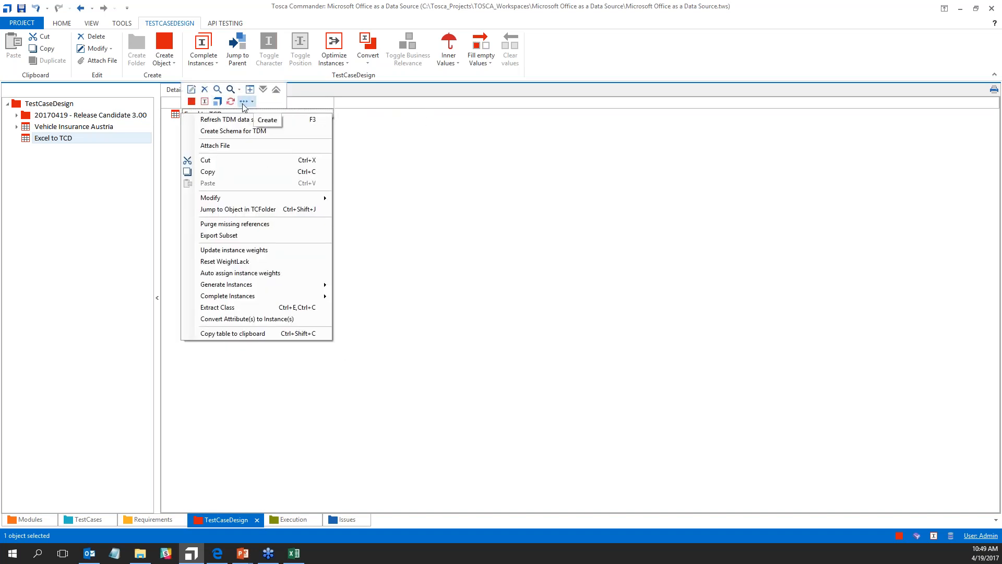
left_click(170, 67)
left_click(249, 266)
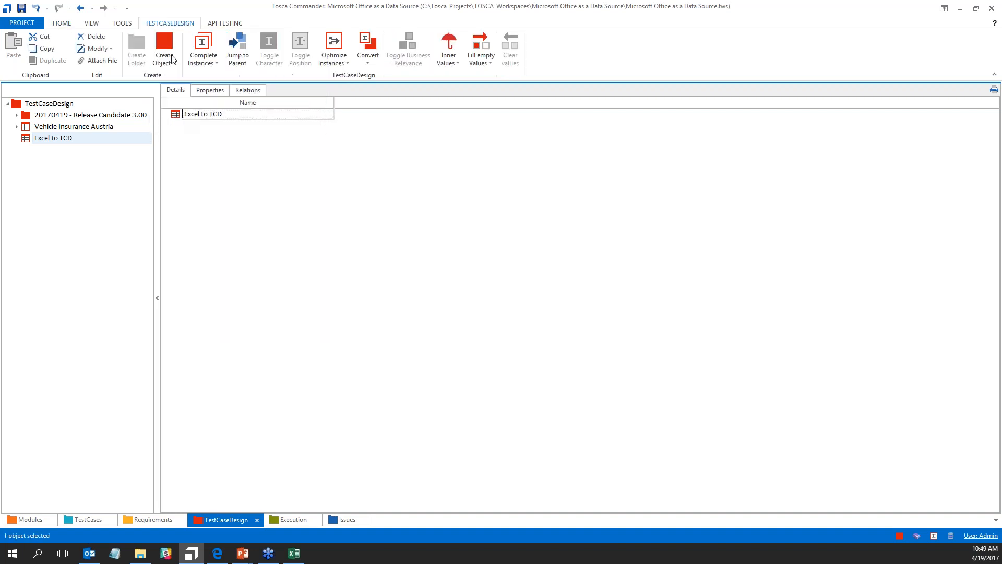
left_click(167, 61)
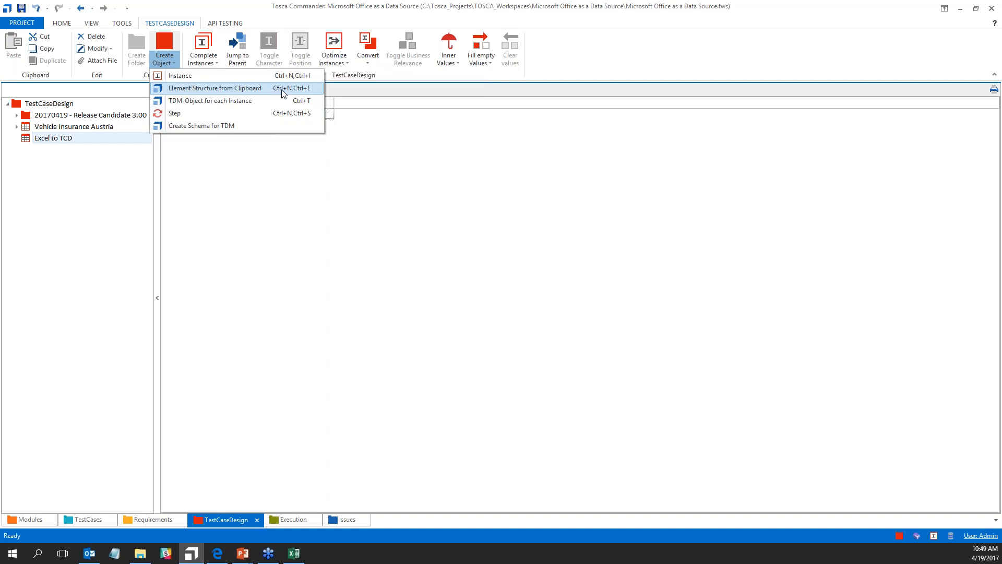
left_click(191, 130)
Step: Create the element structure of the Excel to TCD test sheet from the copied Excel data
right_click(192, 119)
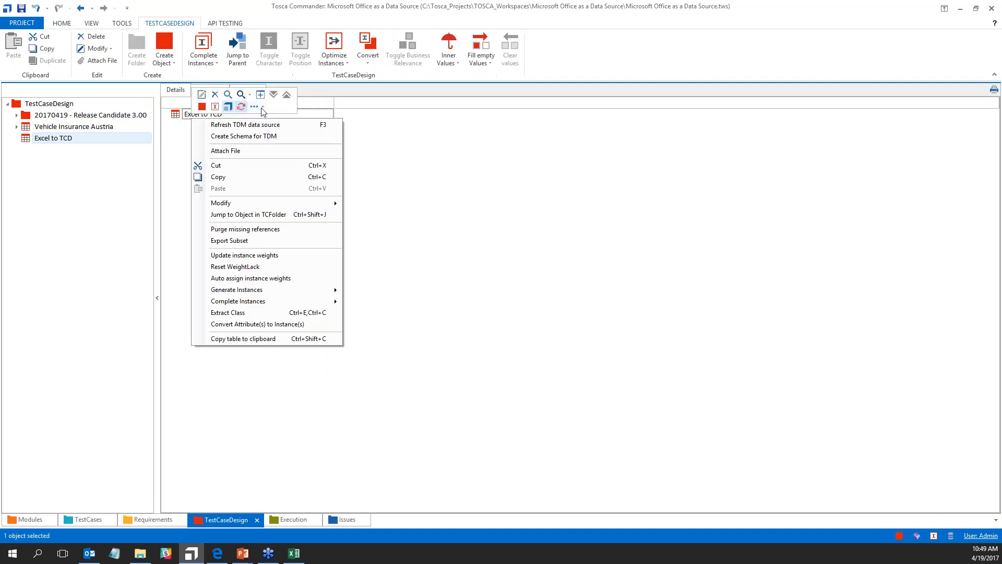
left_click(254, 107)
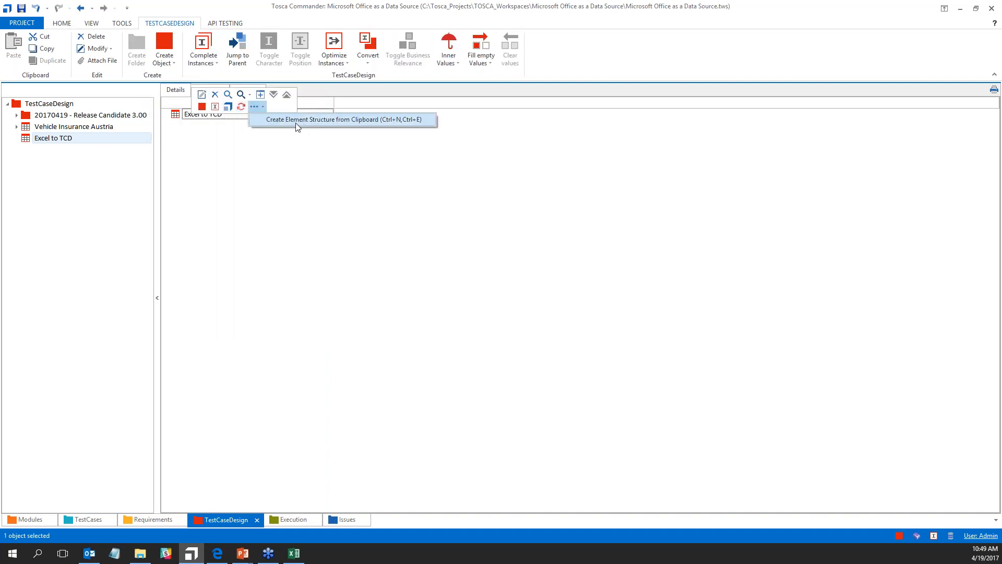
left_click(393, 123)
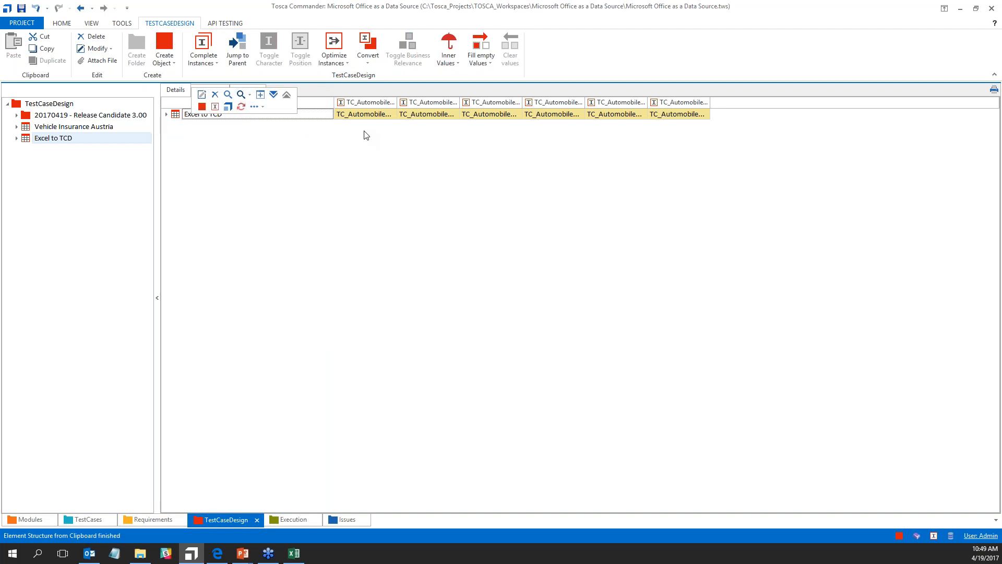
Step: Examine the imported instances, Vehicle data and Personal data attributes of the Excel to TCD test sheet
left_click(172, 116)
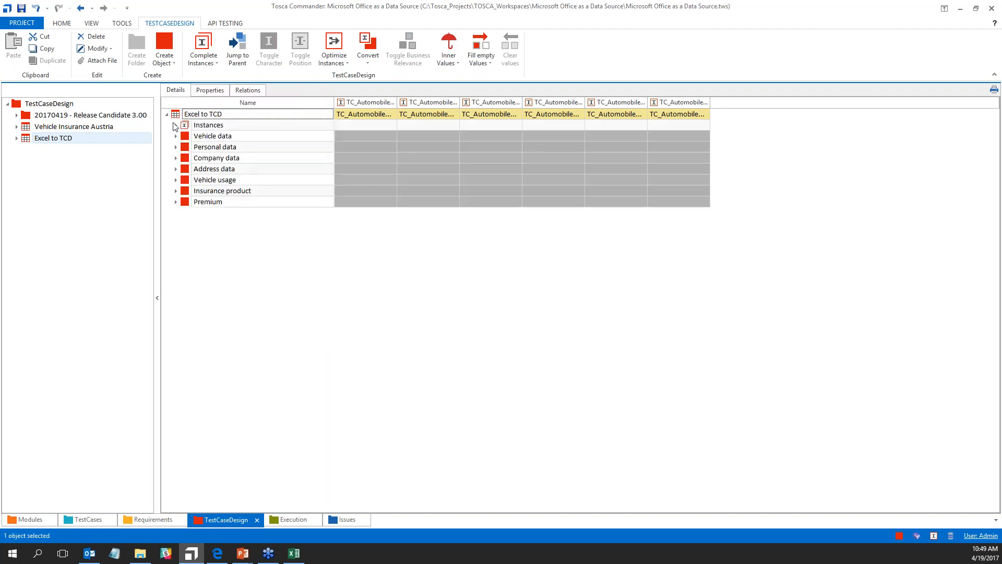
left_click(176, 125)
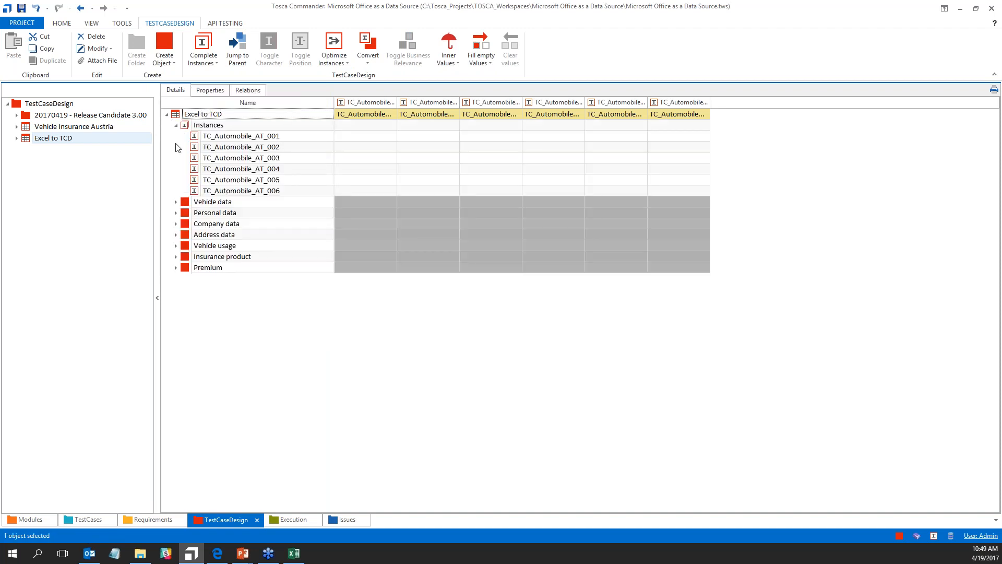
left_click(175, 201)
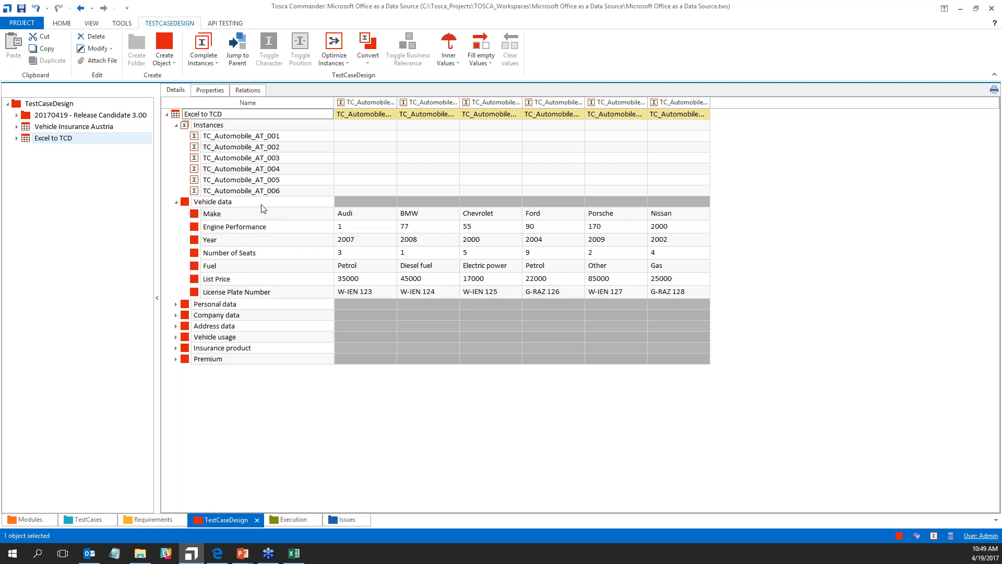
left_click(176, 126)
left_click(175, 238)
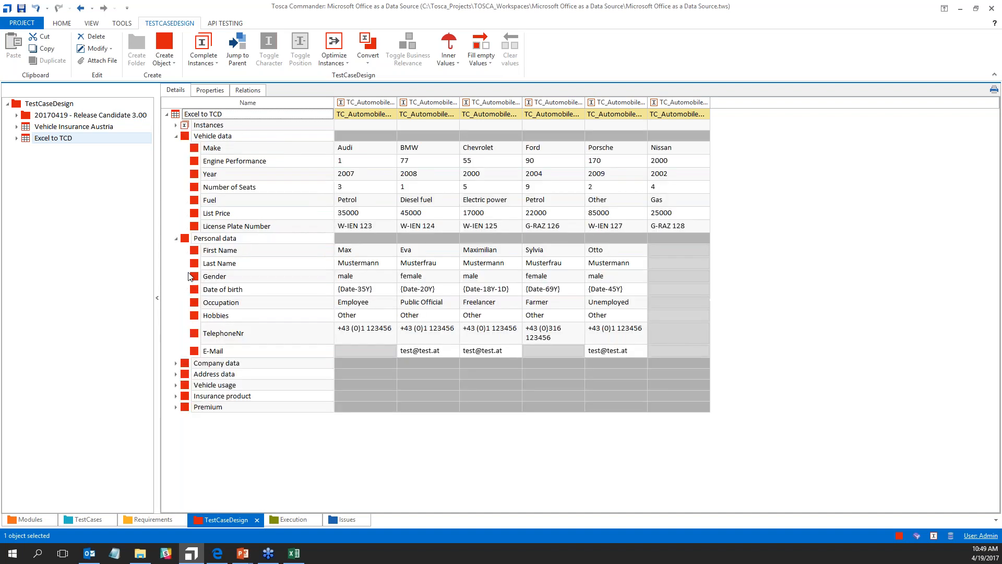
Step: Create instances from the values of all Vehicle data attributes, from Make through License Plate Number
left_click(199, 151)
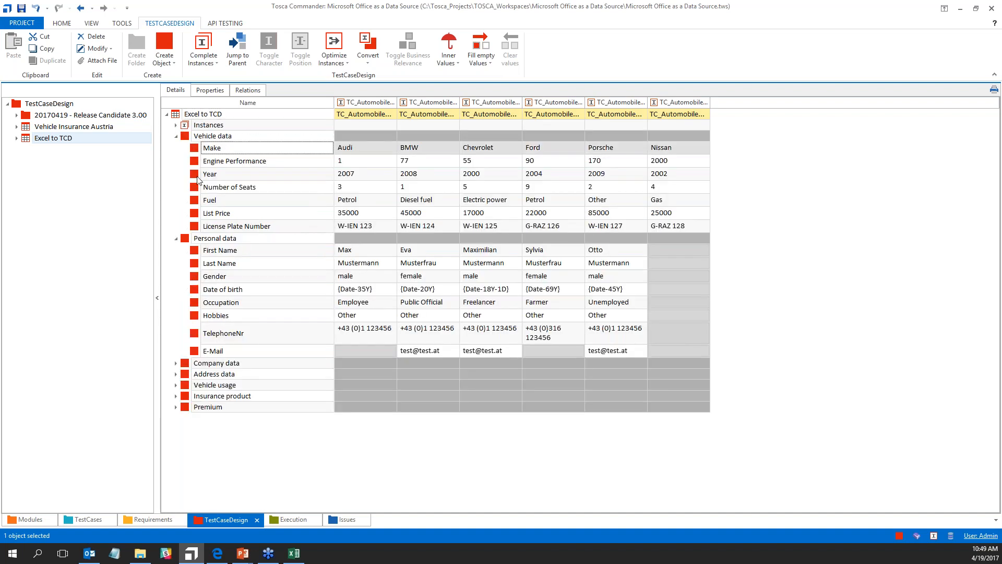
left_click(198, 228, "shift")
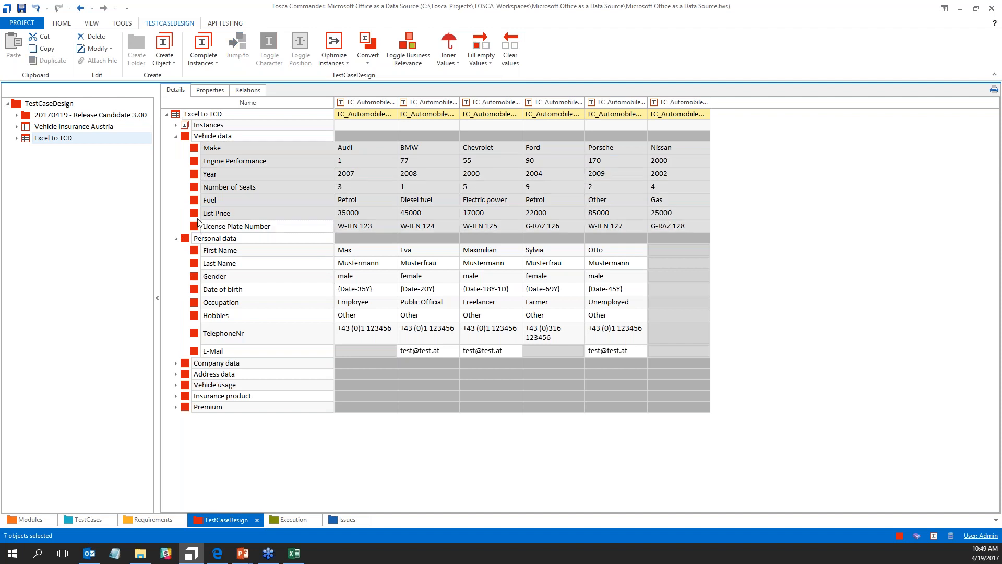
left_click(197, 148)
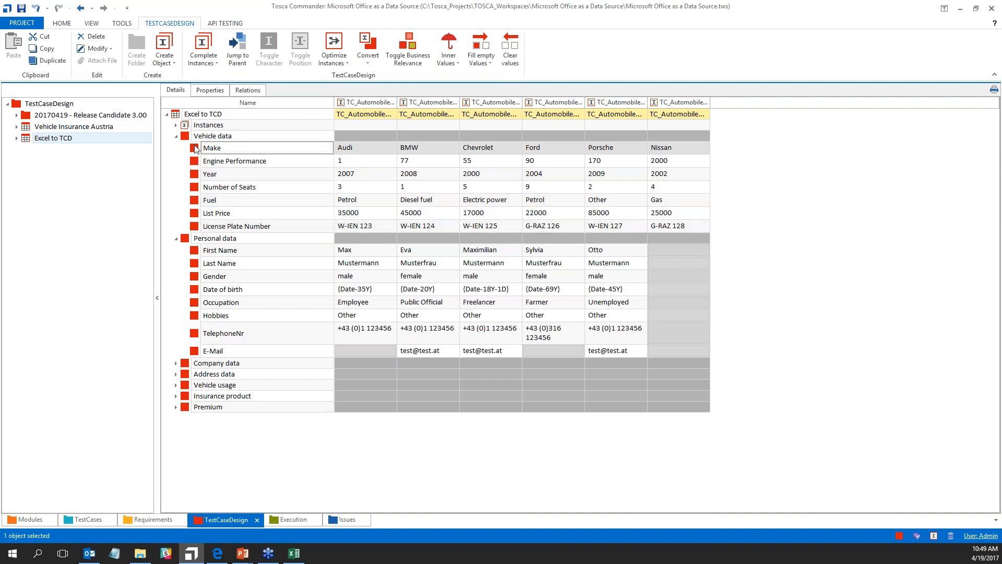
left_click(198, 226, "shift")
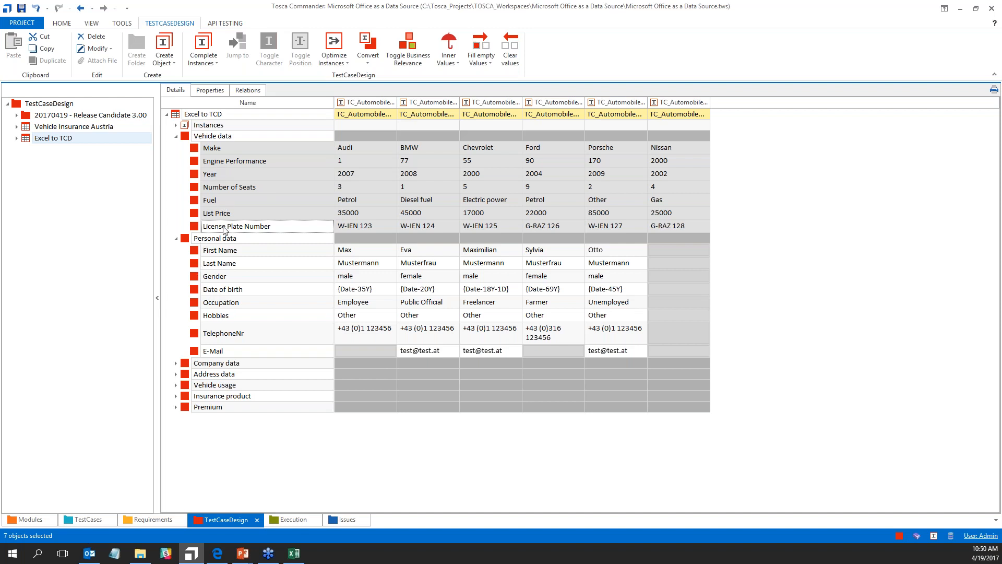
left_click(375, 62)
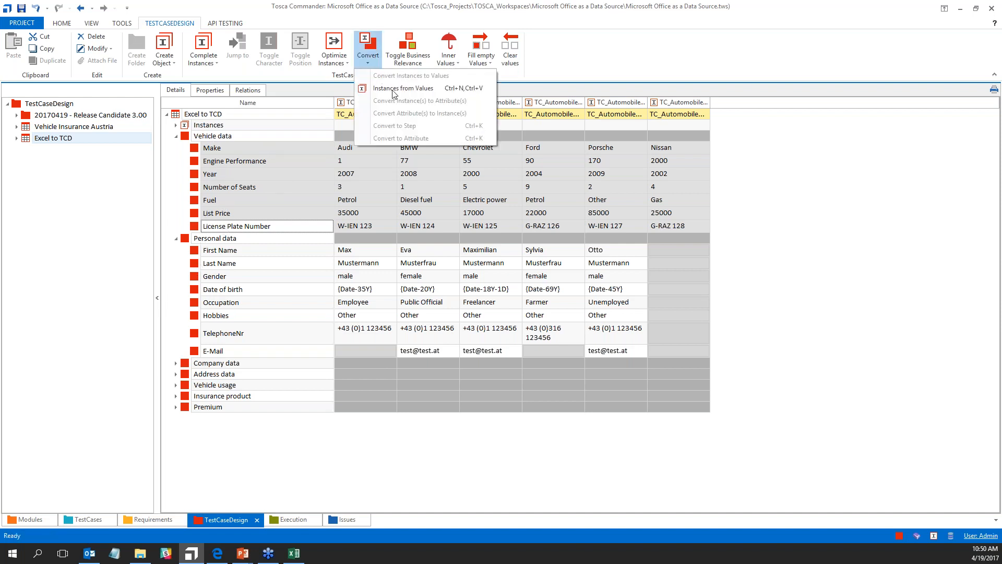
left_click(392, 84)
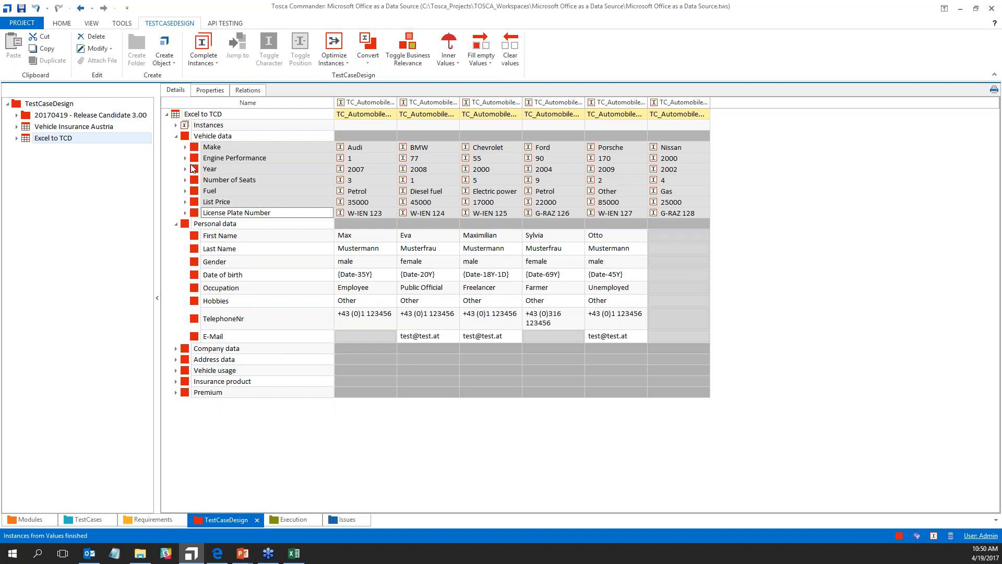
Step: Examine the instances generated under the Make and Engine Performance attributes, collapsing each one after viewing
left_click(185, 146)
left_click(195, 158)
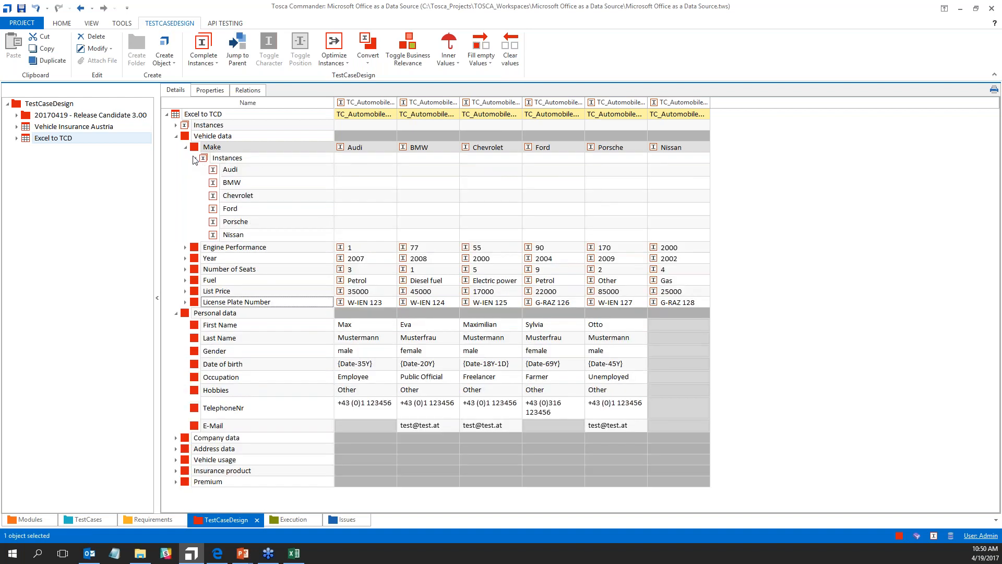
left_click(195, 158)
left_click(185, 146)
left_click(186, 157)
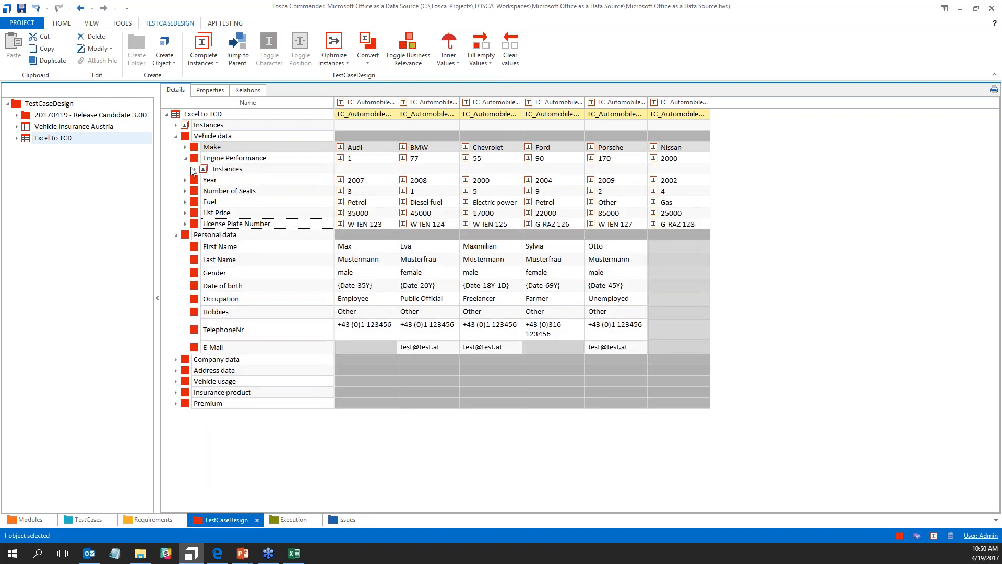
left_click(195, 169)
left_click(194, 169)
left_click(185, 157)
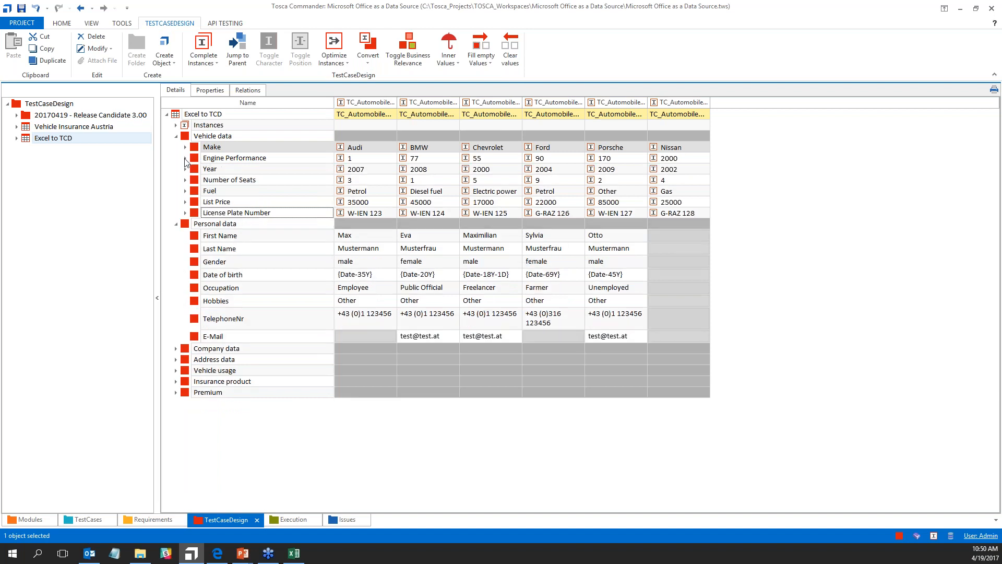
Step: Create instances from the values of all Personal data attributes, from First Name through E-Mail
left_click(194, 236)
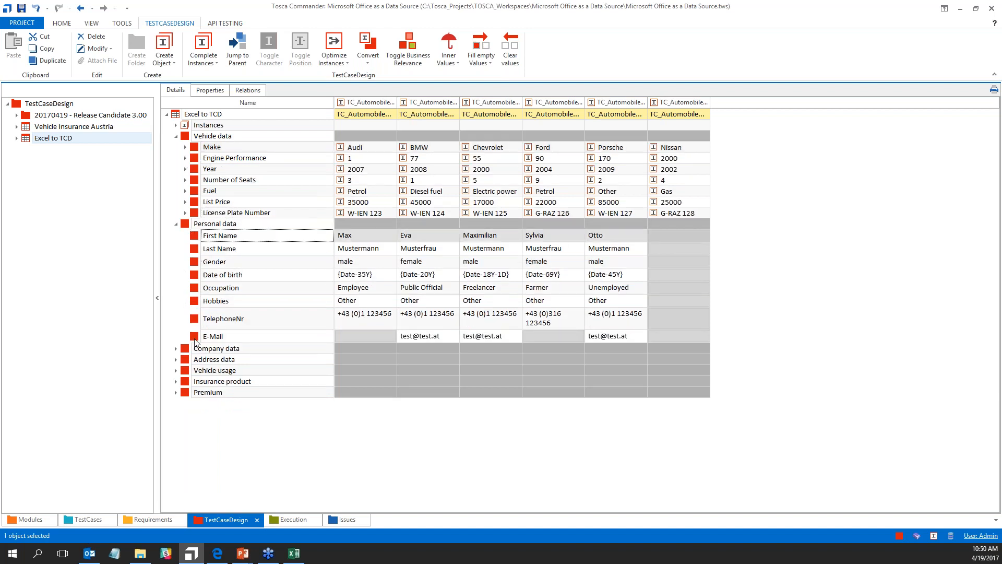
left_click(194, 338, "shift")
right_click(194, 338)
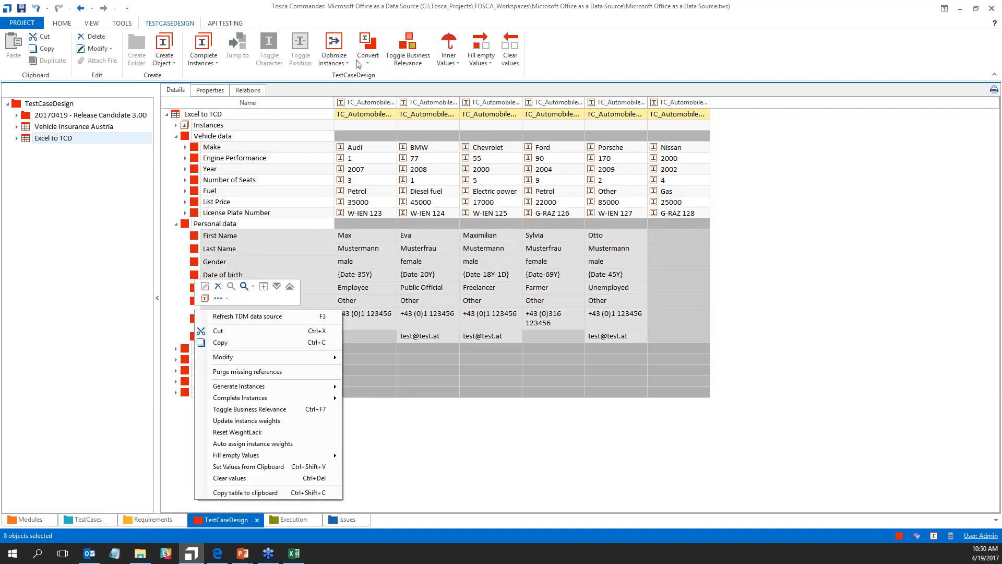
left_click(368, 47)
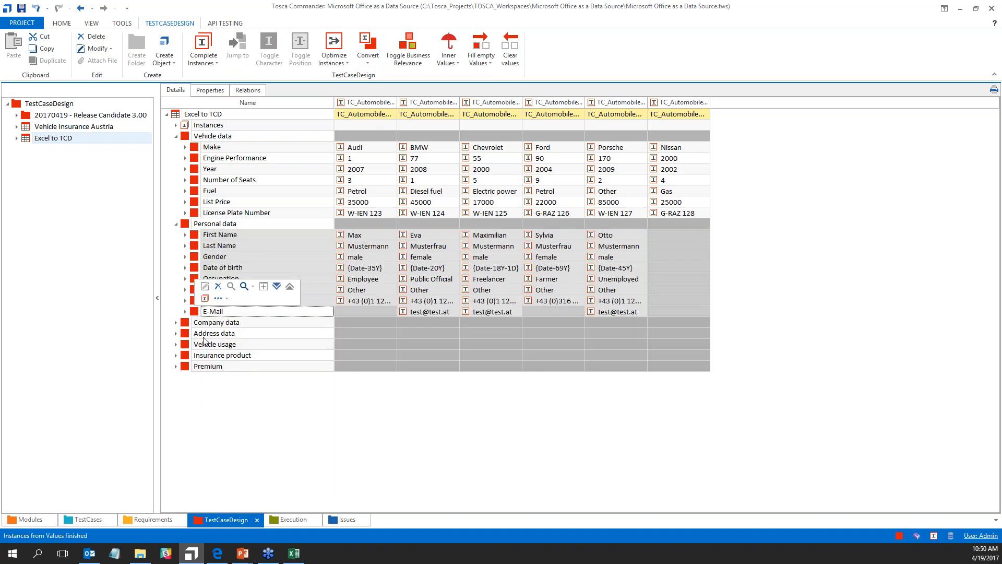
Step: Create instances from the values of all Company data attributes, from Company Name through E-Mail
left_click(175, 322)
left_click(194, 334)
left_click(195, 387, "shift")
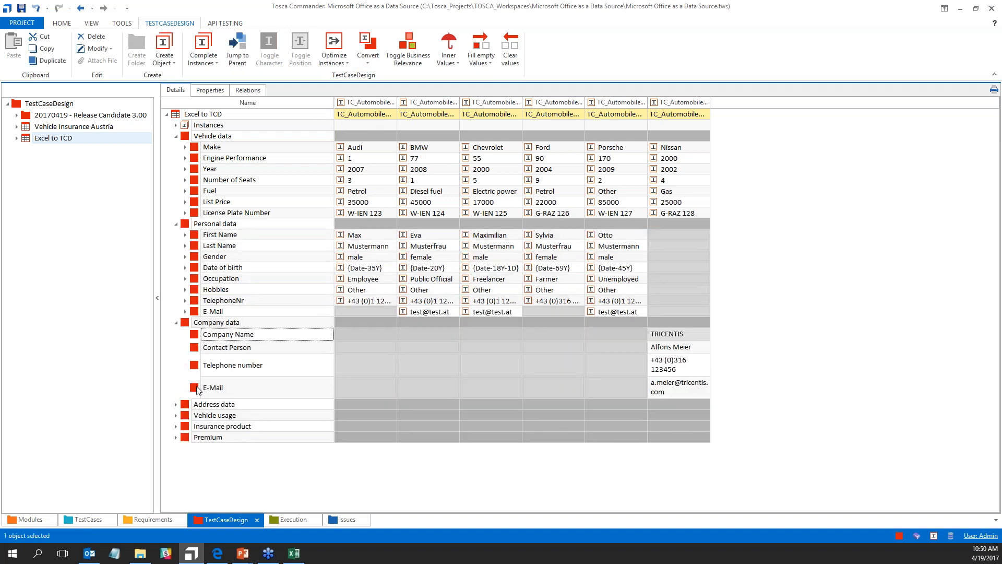
left_click(371, 63)
left_click(397, 82)
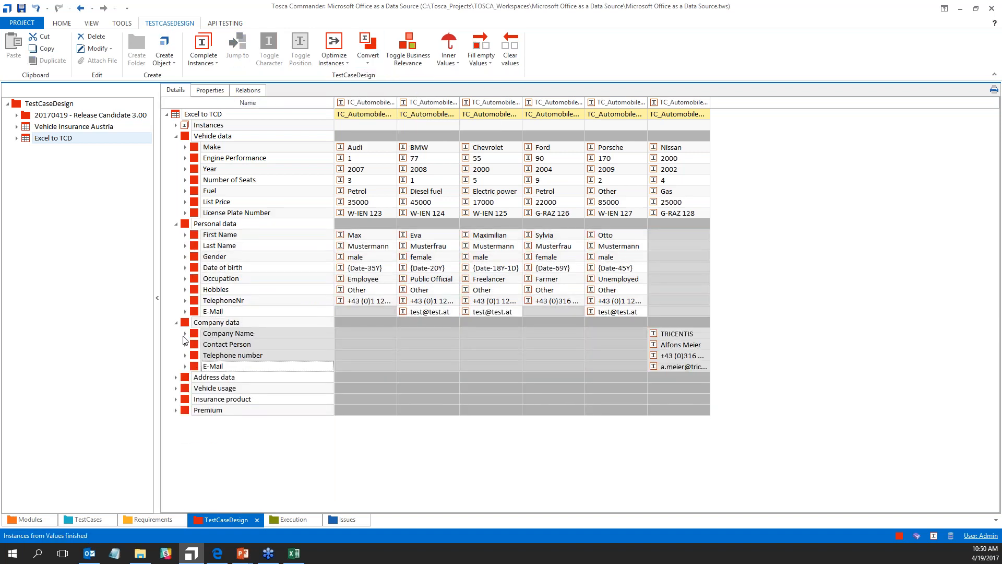
Step: Examine the instances generated under Company Name and First Name, and collapse the Vehicle data, Personal data and Company data sections
left_click(185, 334)
left_click(196, 345)
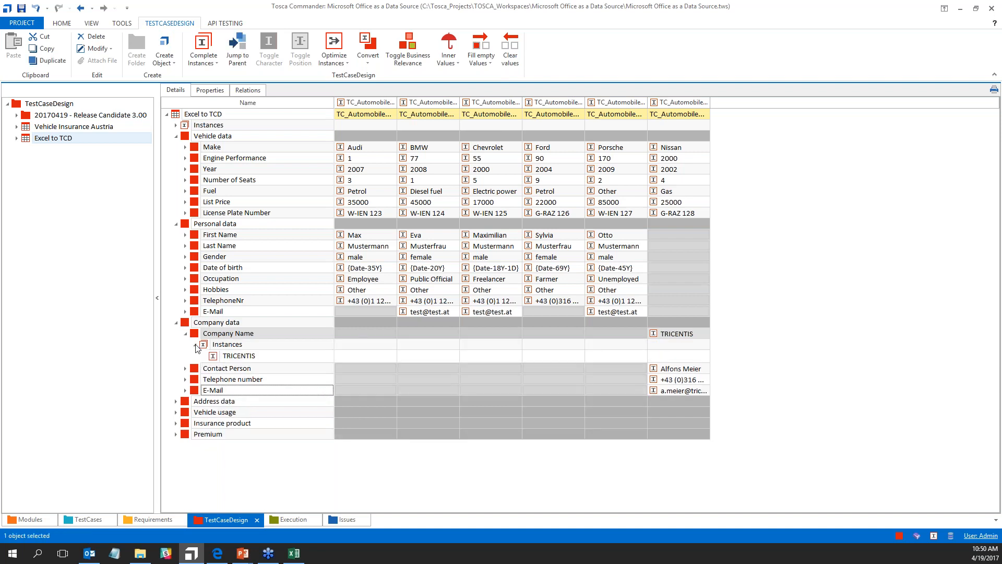
left_click(187, 333)
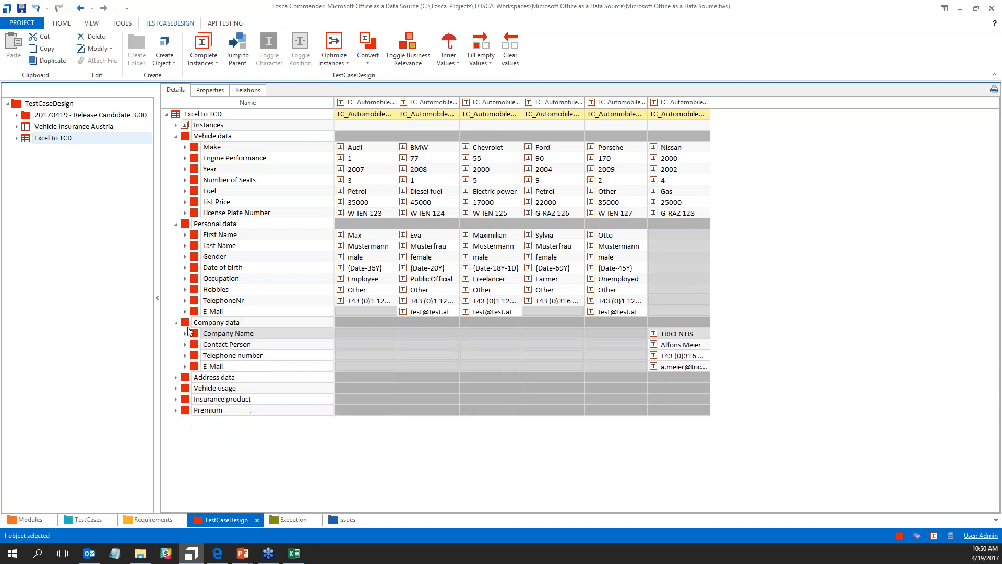
left_click(179, 218)
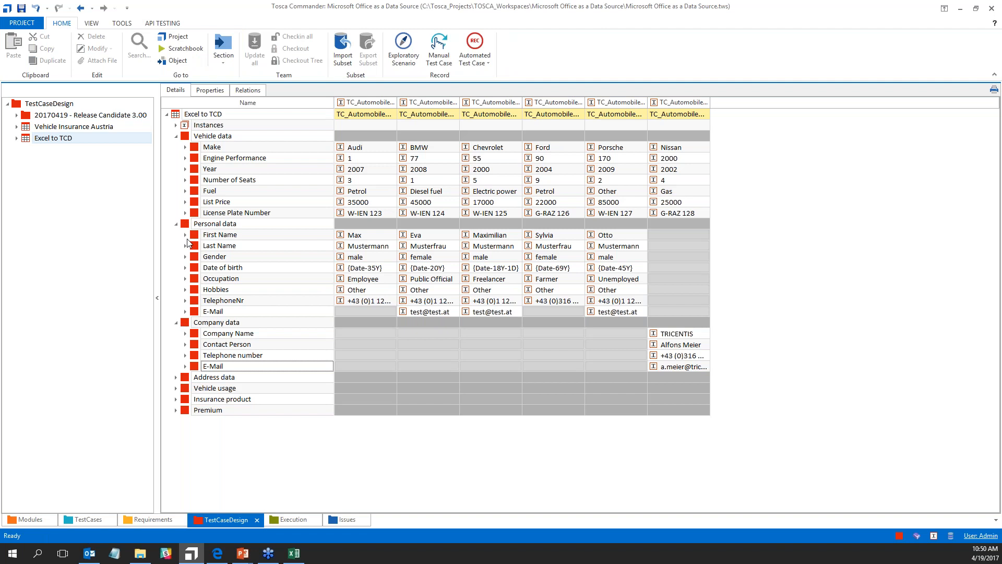
left_click(186, 236)
left_click(195, 245)
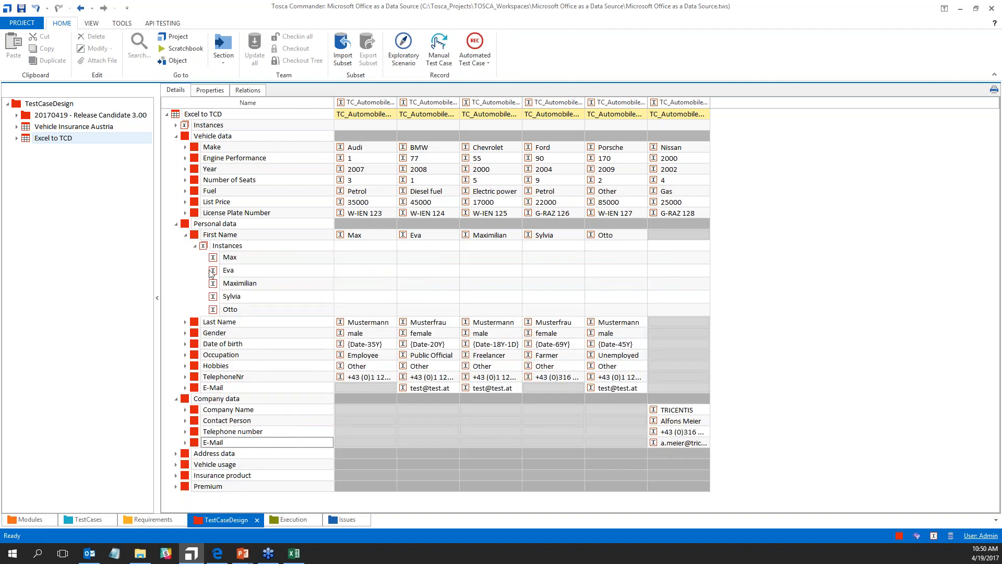
left_click(195, 245)
left_click(186, 235)
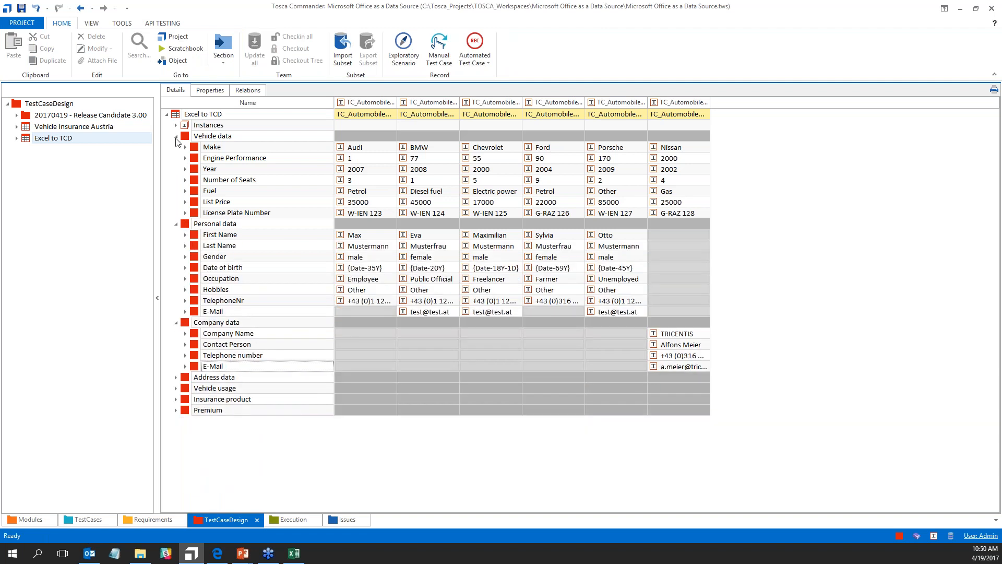
left_click(175, 137)
left_click(175, 148)
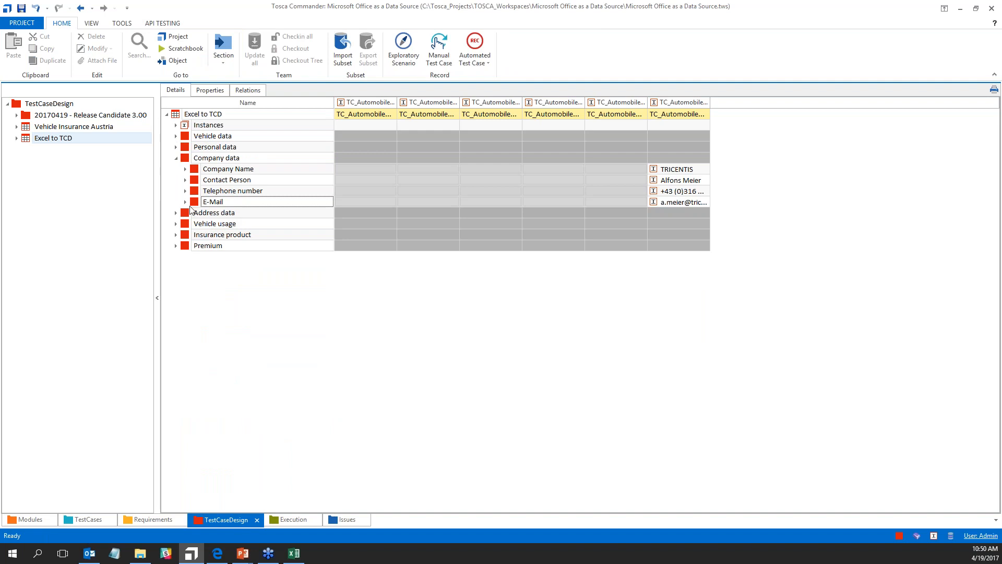
left_click(176, 158)
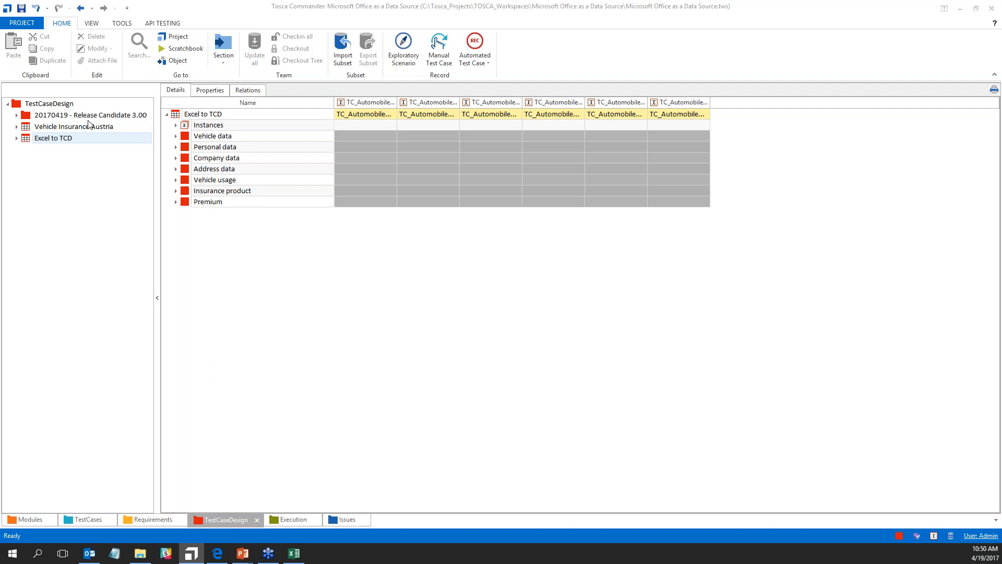
Step: Start a TQL search from the Excel to TCD test sheet with the query =>SUBPARTS:
left_click(176, 114)
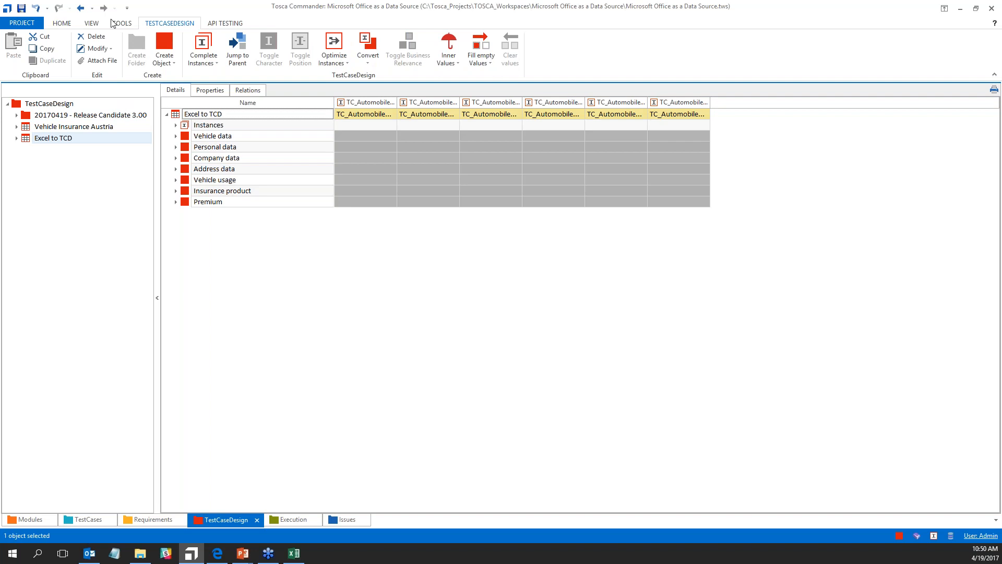
left_click(64, 24)
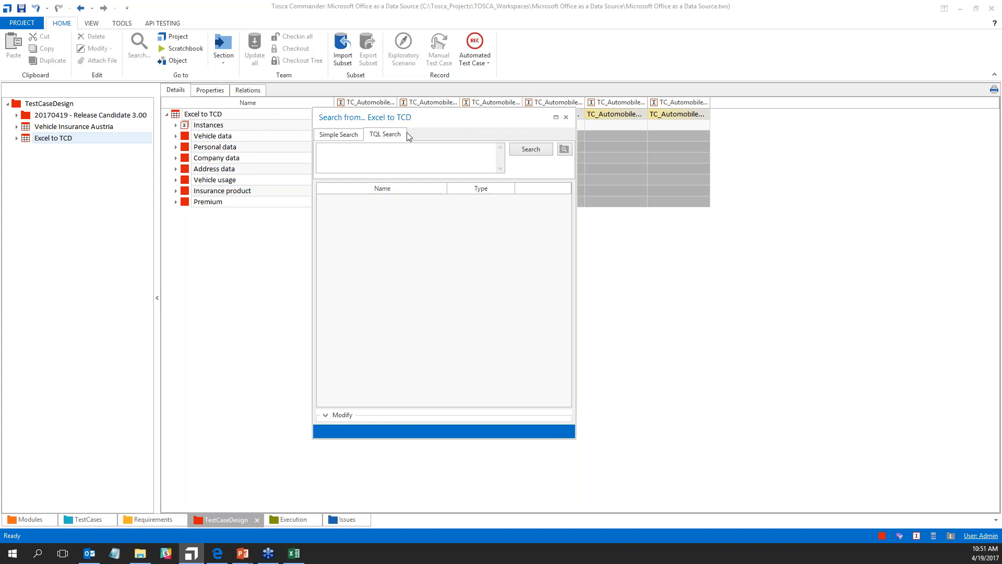
type("=Y")
type("=")
key("BackSpace")
key("BackSpace")
type(">Su")
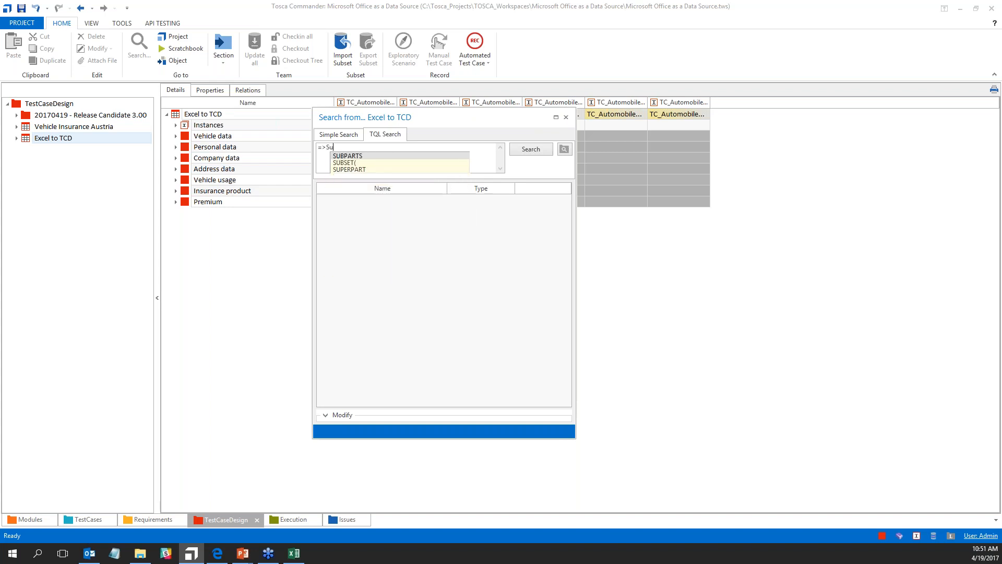
key("Return")
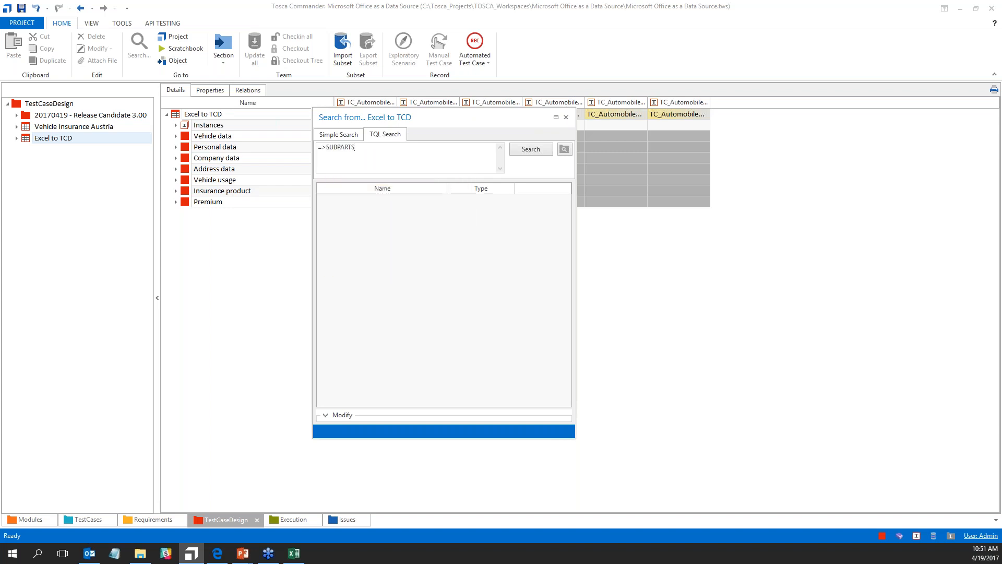
type(":")
Step: Look through the object types offered for the subparts query and close the search without running it
scroll(397, 241, "down", 15)
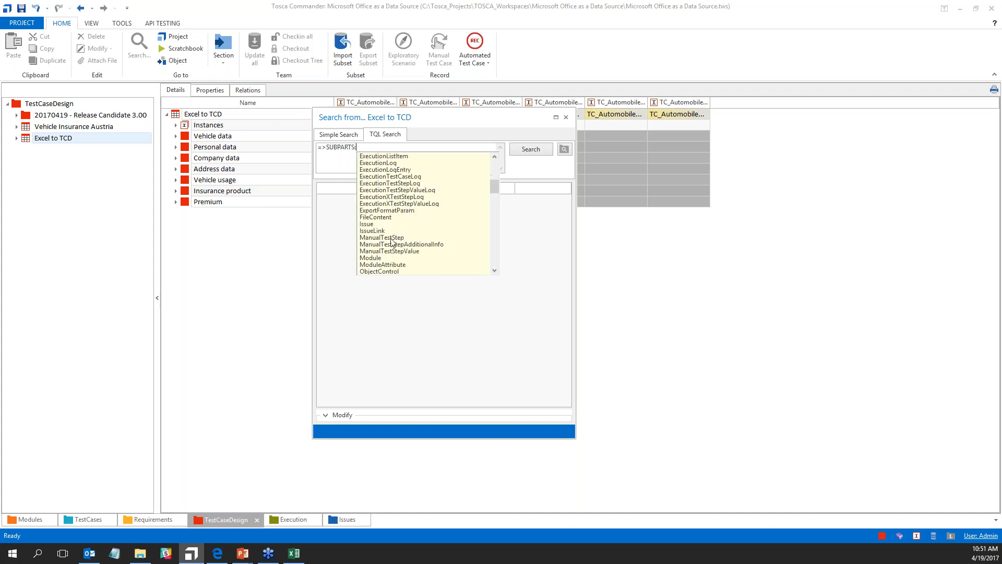
scroll(396, 241, "up", 15)
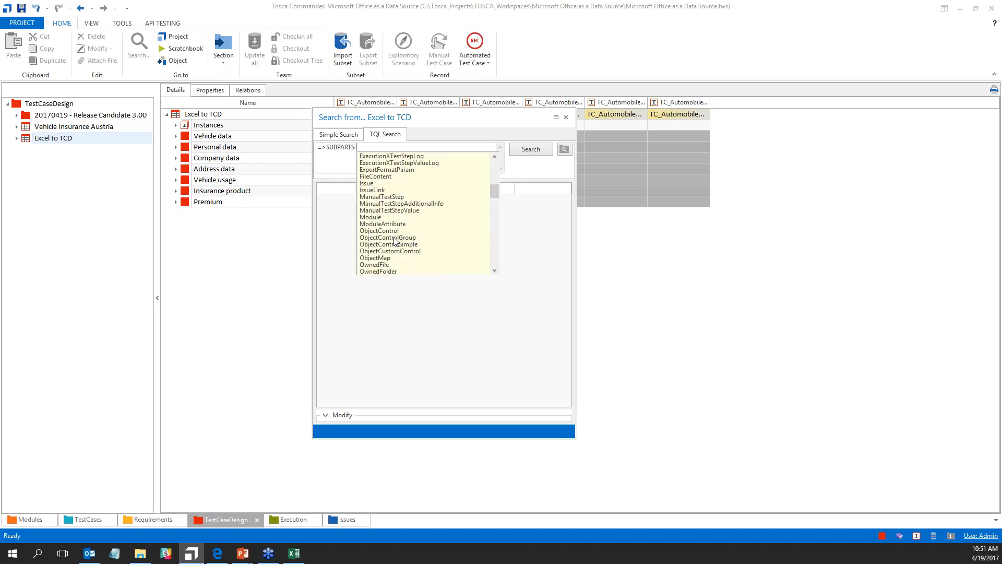
scroll(426, 214, "down", 10)
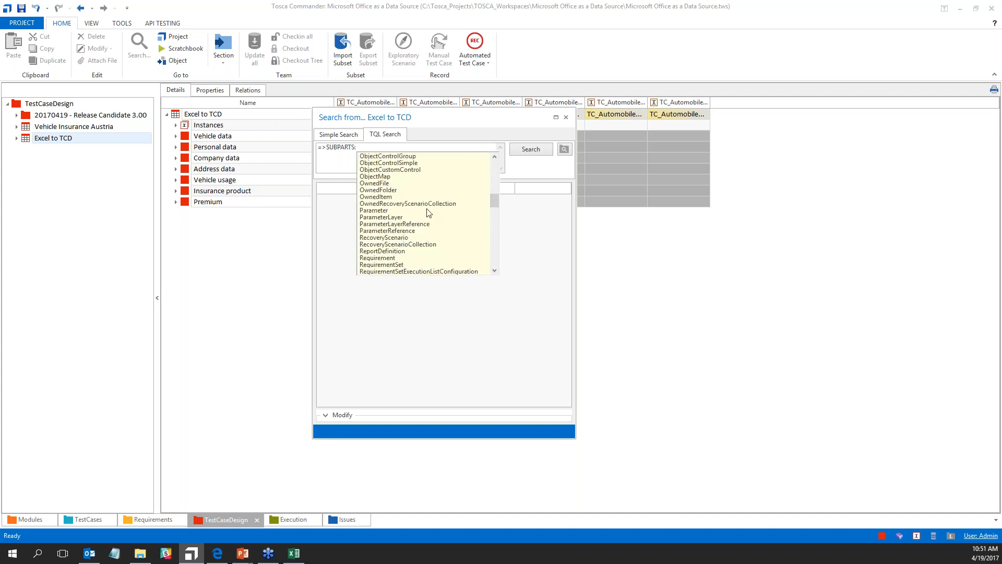
scroll(427, 214, "down", 5)
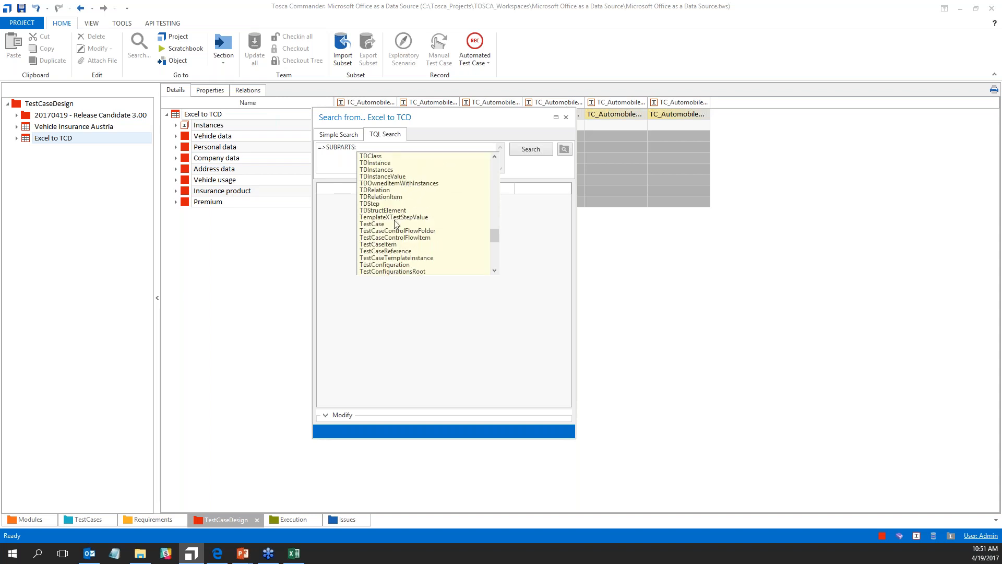
scroll(395, 224, "up", 6)
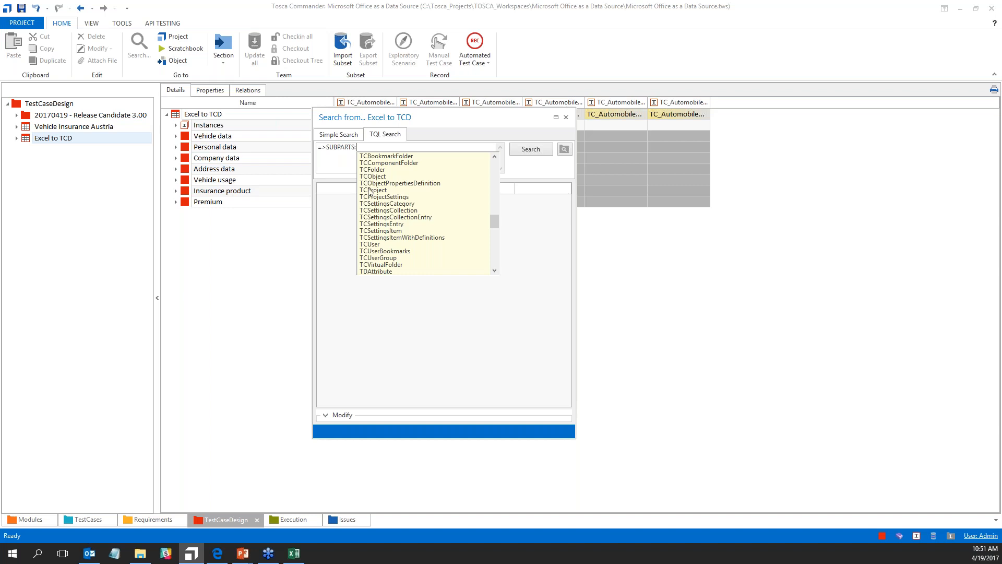
key("ctrl+a")
left_click(566, 117)
key("alt+Tab")
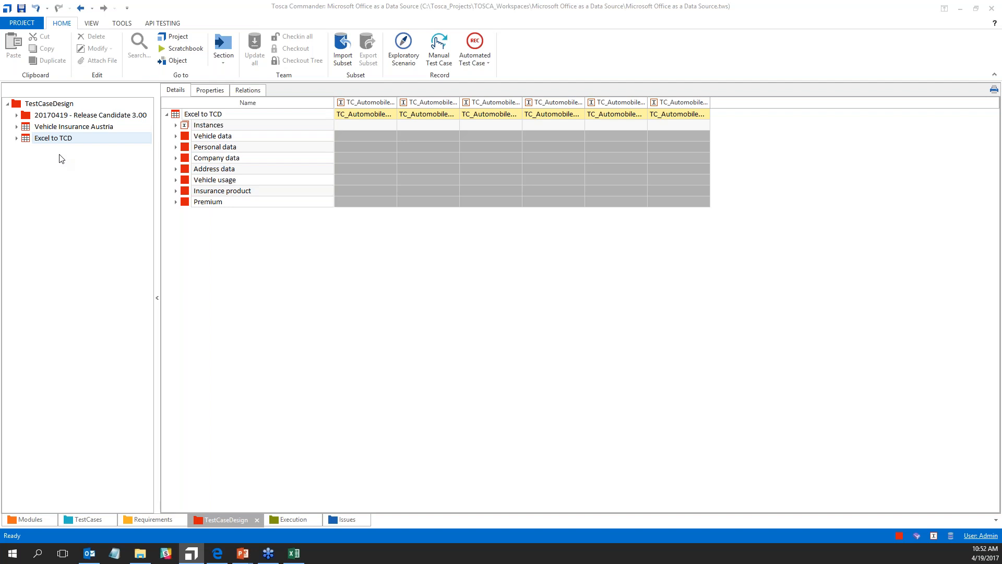
Step: Examine the instances of the Make attribute under Vehicle data and the Make value of the last test case
left_click(176, 136)
left_click(185, 148)
left_click(194, 159)
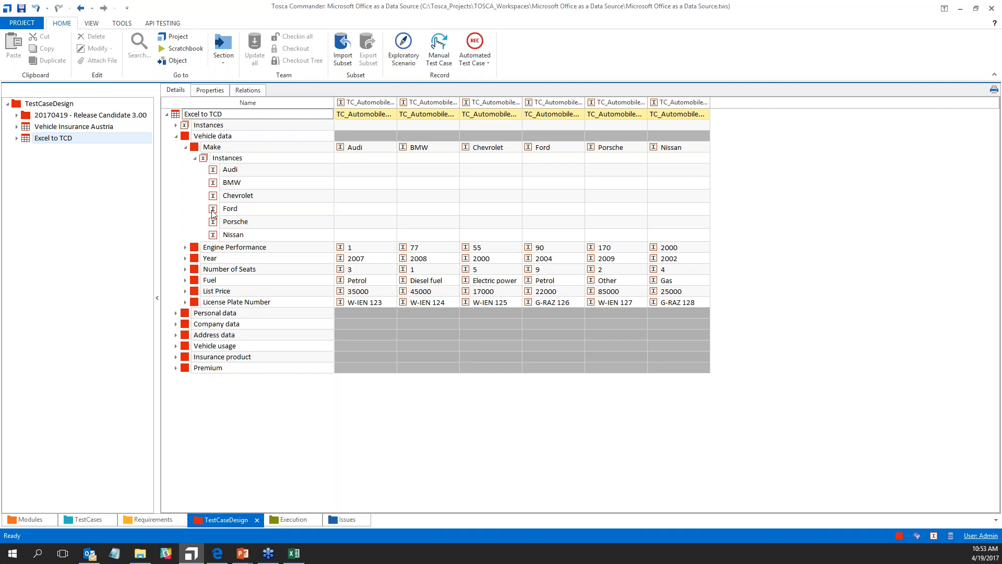
left_click(195, 157)
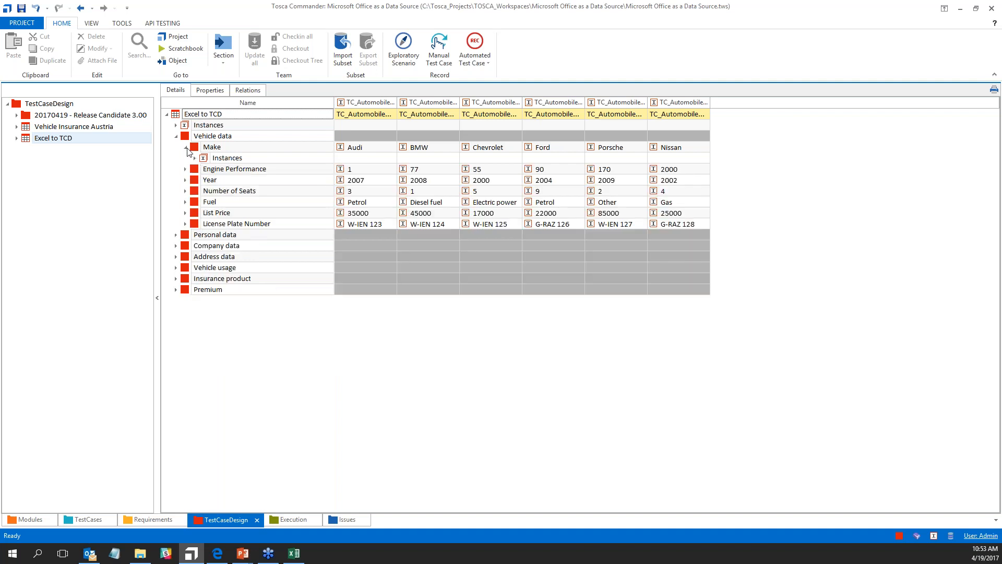
left_click(186, 148)
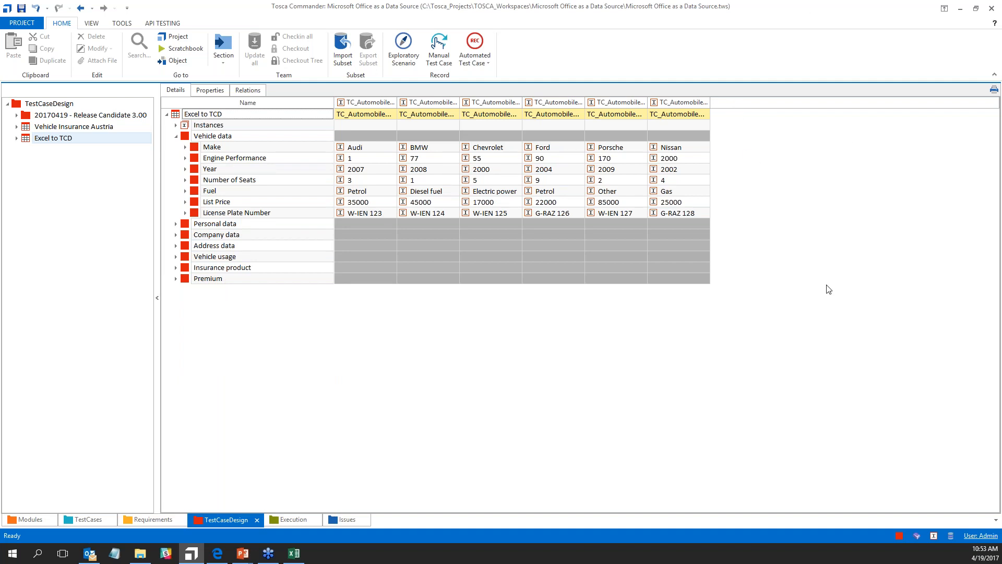
left_click(186, 146)
left_click(195, 158)
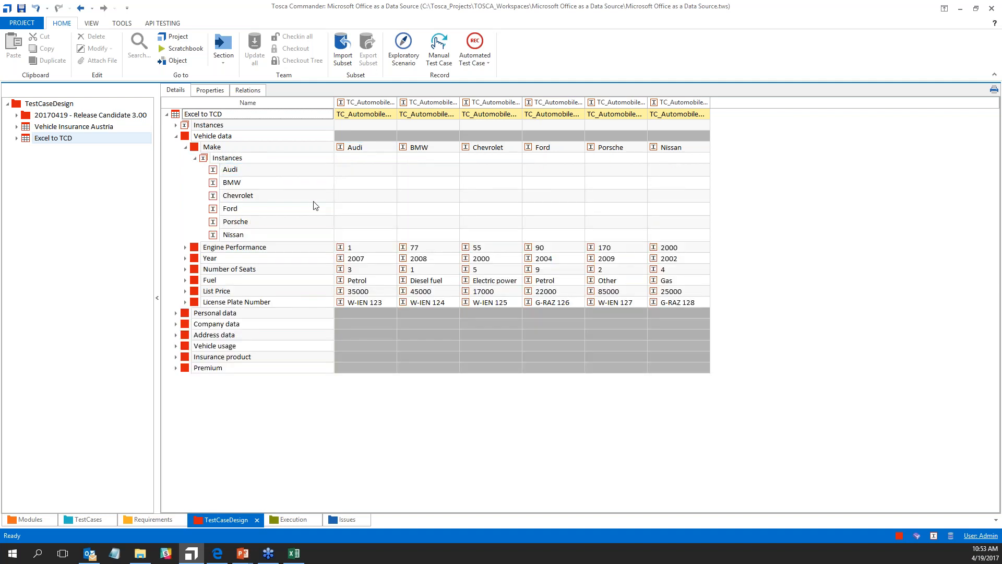
left_click(685, 151)
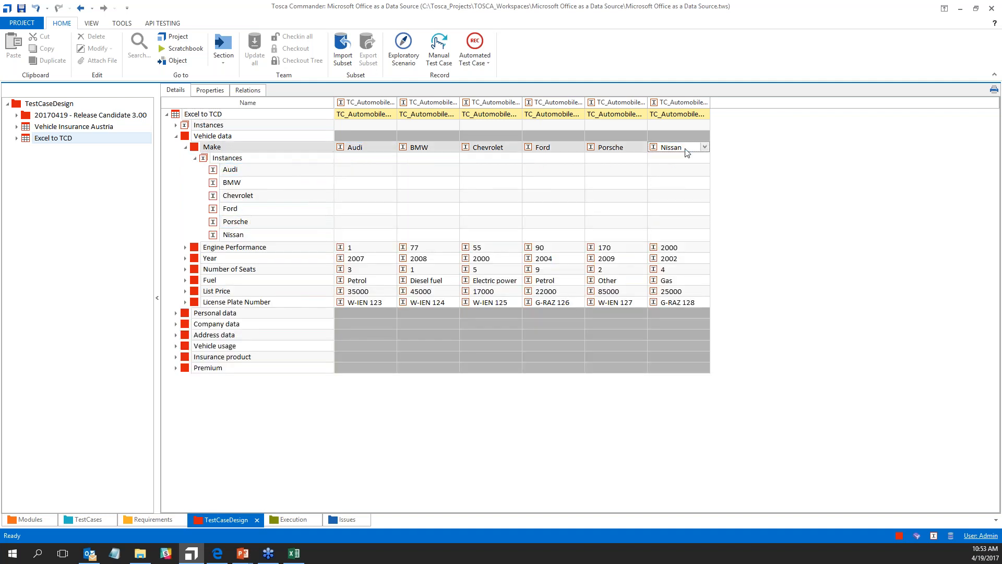
Step: Delete the instances of the Make attribute, check its value cells, and restore the deleted instances
left_click(203, 158)
key("Delete")
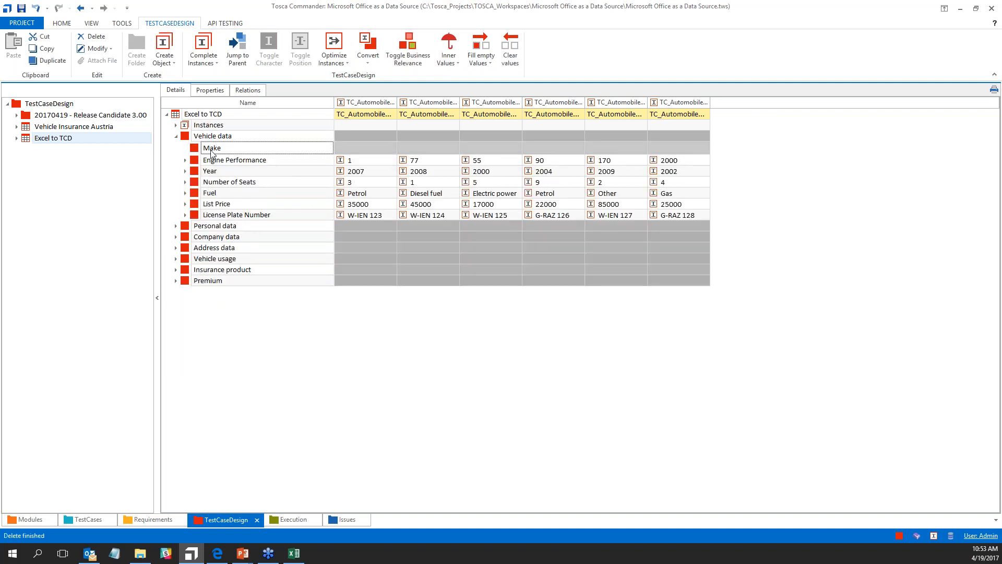
left_click(365, 148)
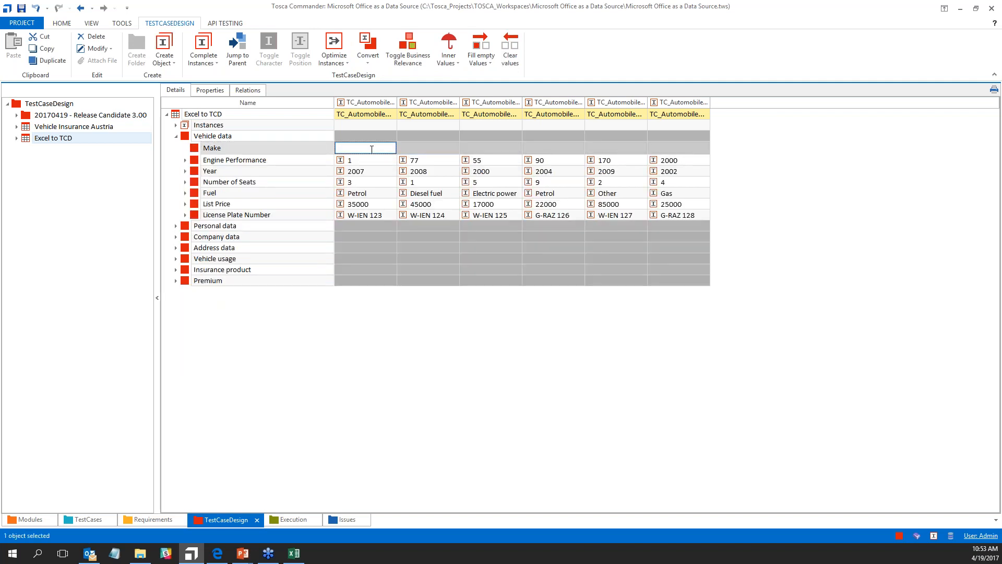
left_click(438, 151)
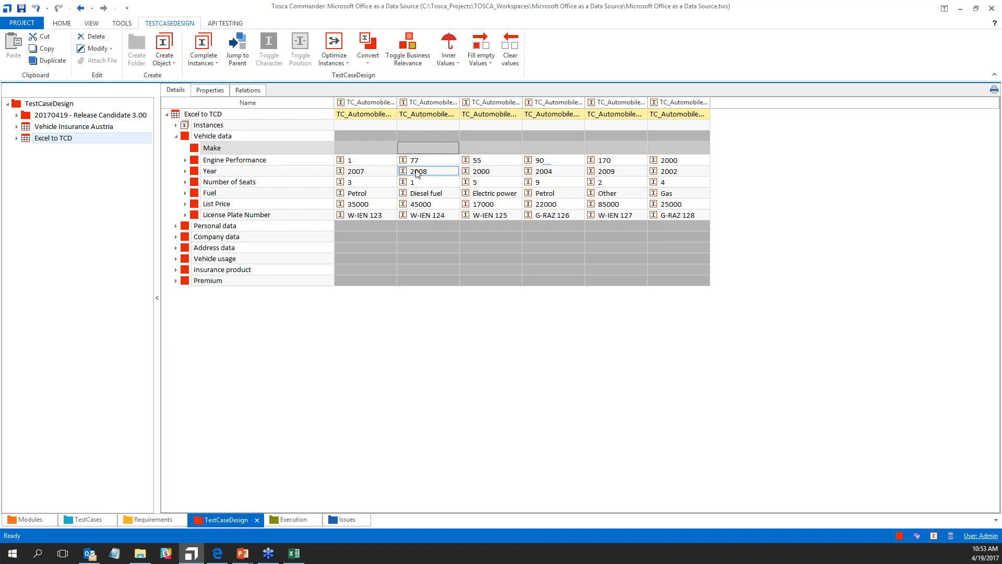
key("F5")
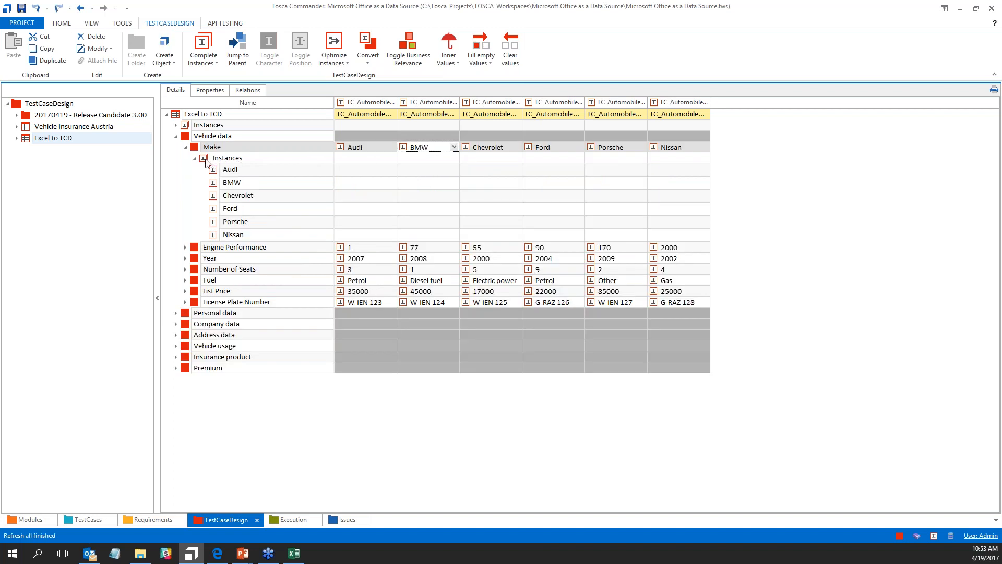
Step: Examine the instance choices available for the Make value in the first two test cases, keeping Audi and BMW
left_click(391, 149)
left_click(391, 149)
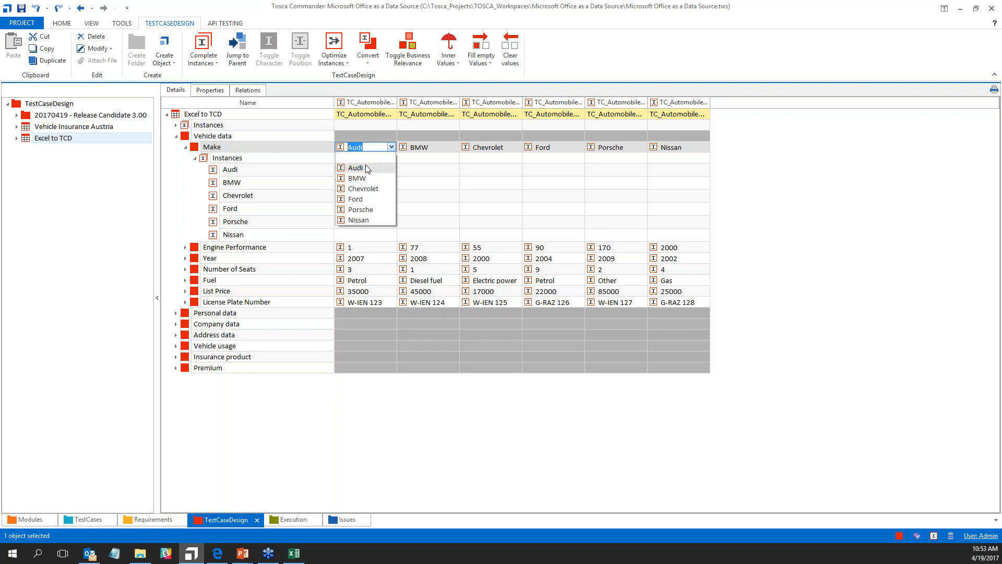
left_click(452, 148)
left_click(452, 148)
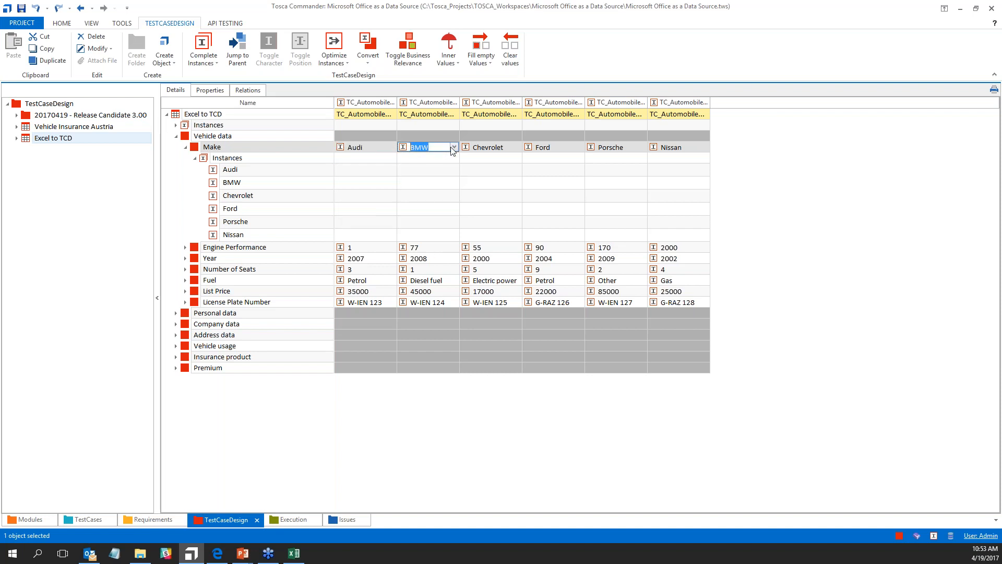
left_click(354, 150)
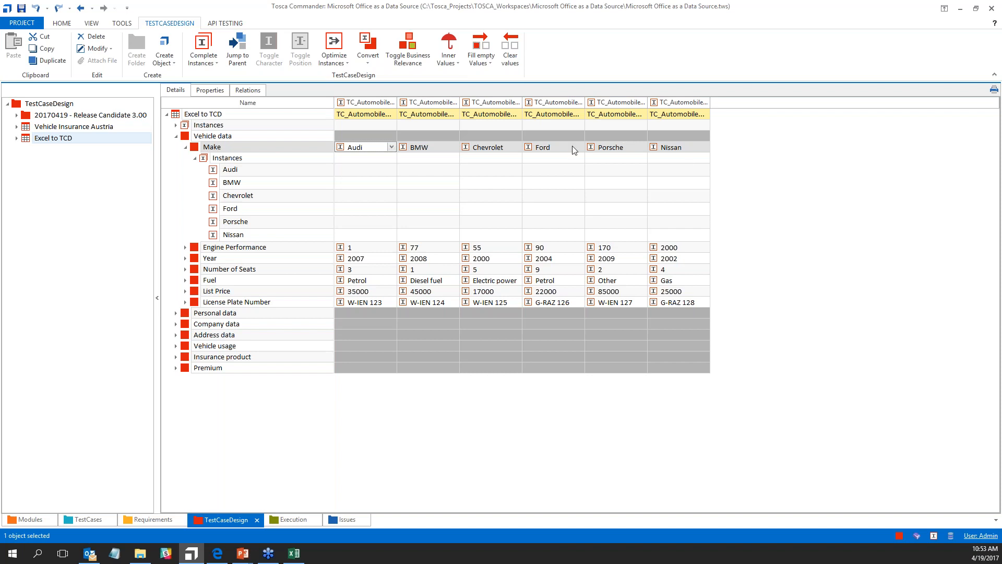
left_click(720, 153)
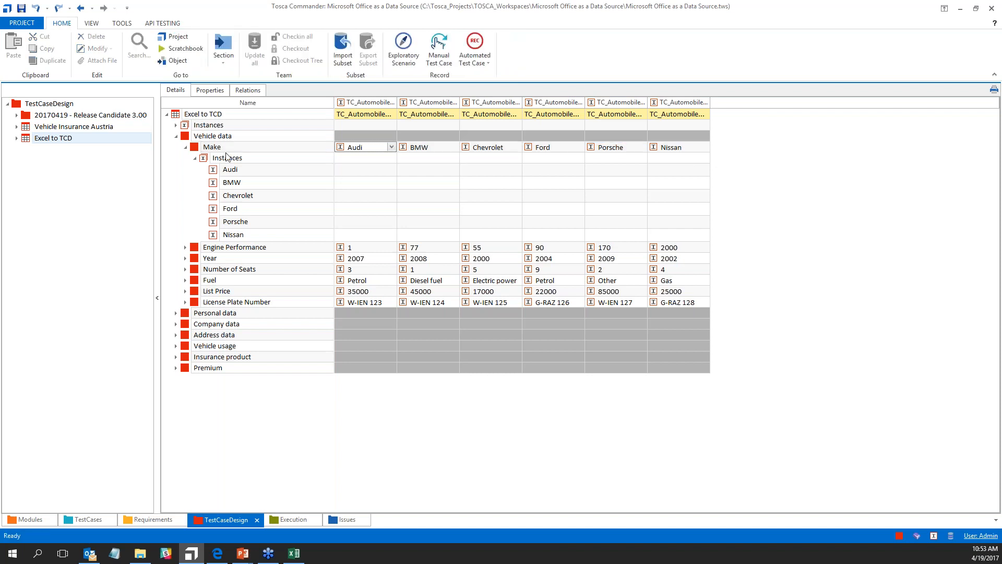
Step: Collapse the Make attribute's instances, and examine the Type of Vehicle and Vehicle data steps of the From Excel Automobile Insurance template
left_click(195, 158)
left_click(185, 148)
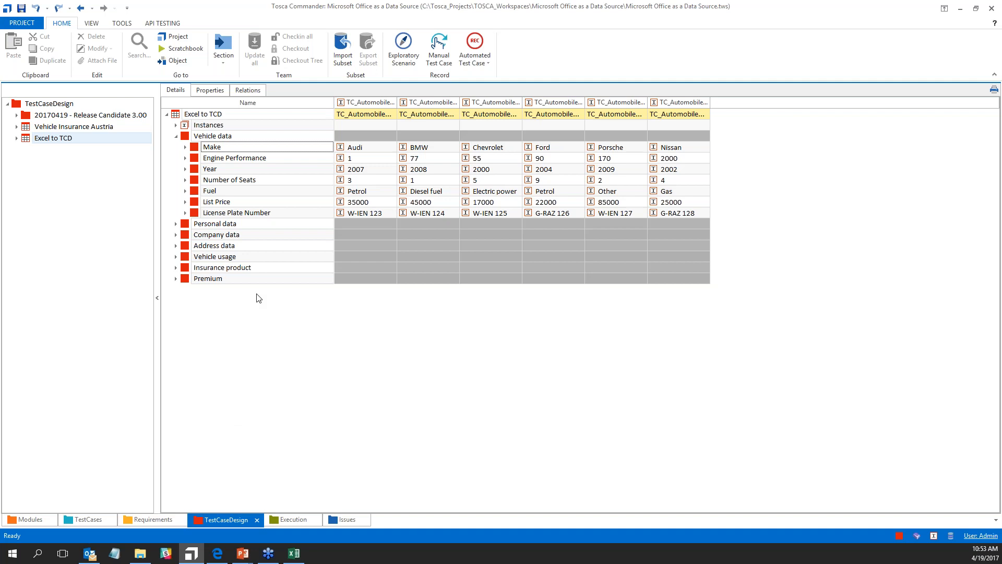
left_click(87, 520)
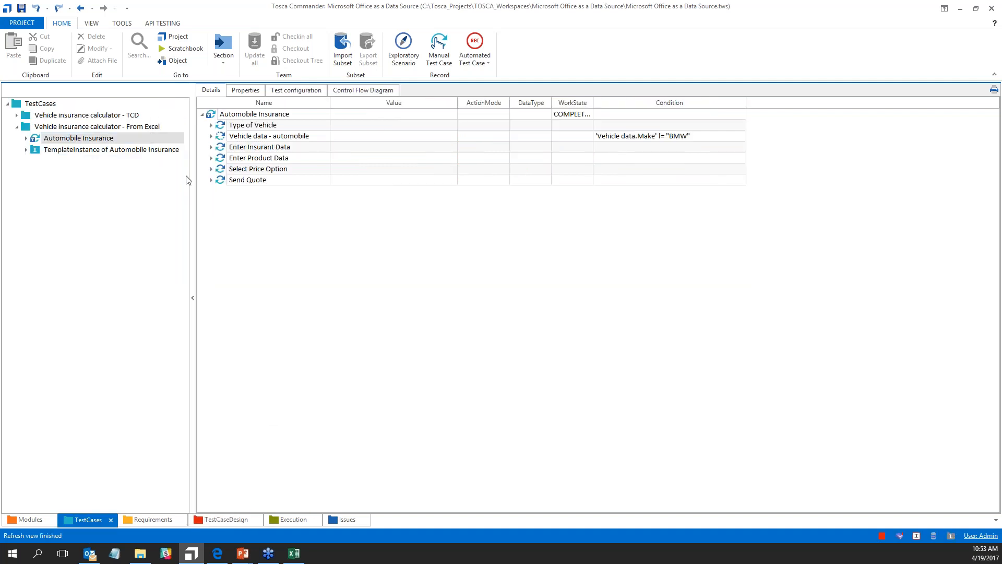
left_click(211, 116)
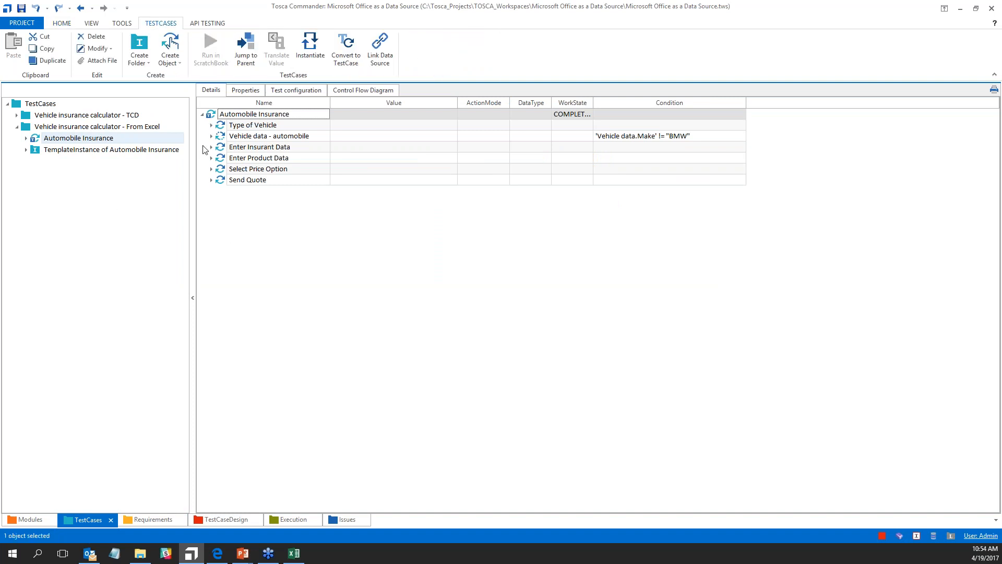
double_click(57, 140)
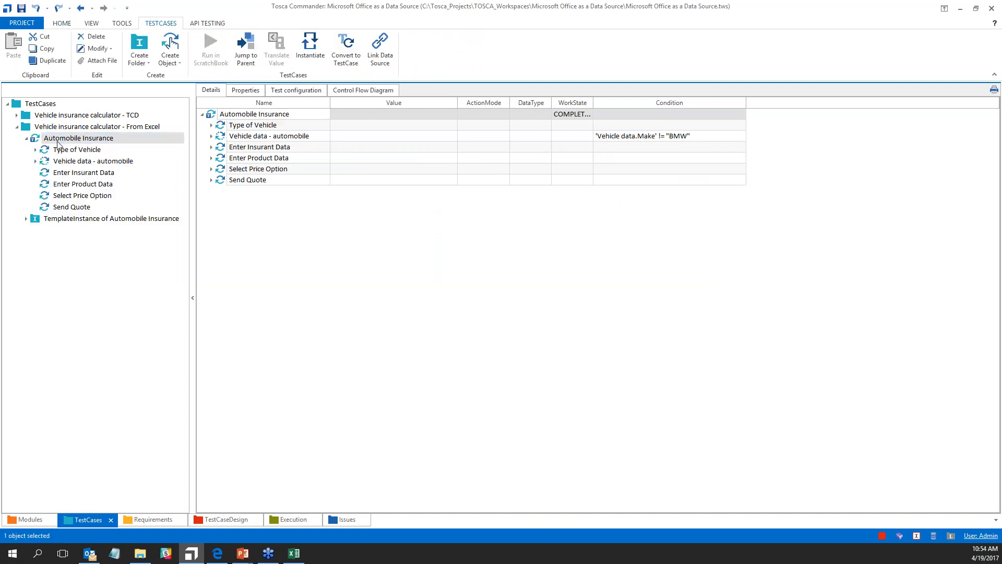
left_click(211, 126)
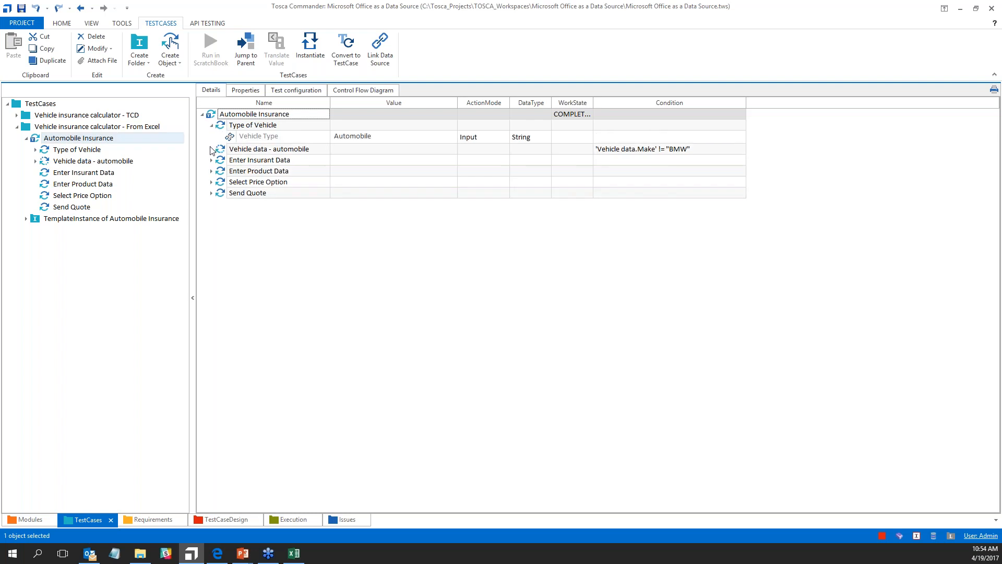
left_click(211, 150)
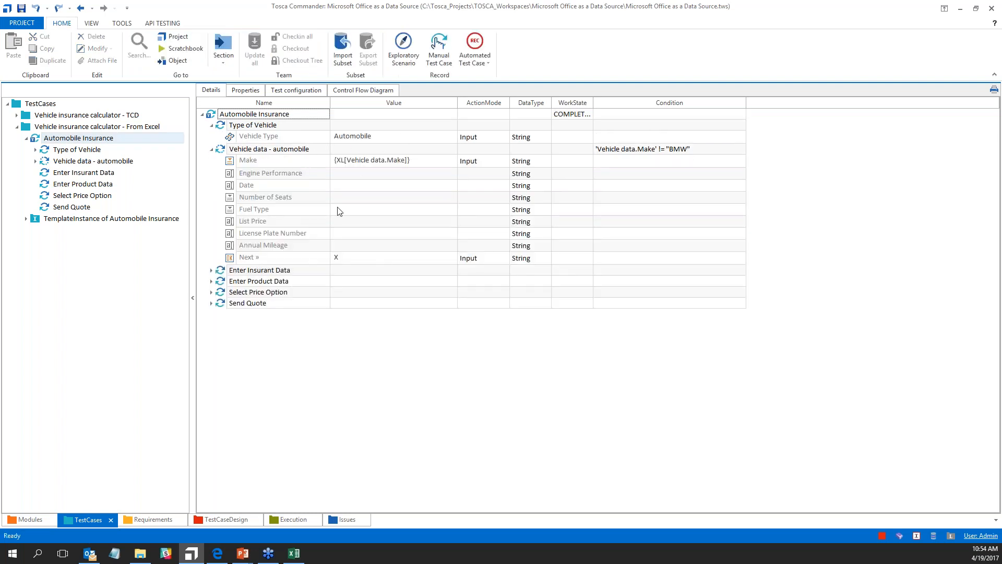
Step: Compare the vehicle attributes of the Excel to TCD sheet with the Make value expression in the Automobile Insurance template
left_click(229, 520)
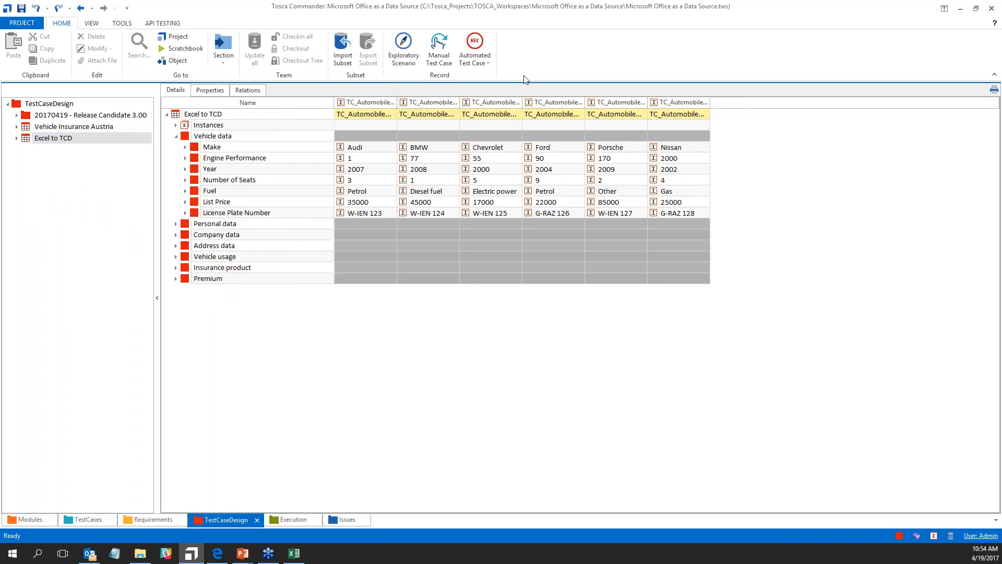
left_click(93, 519)
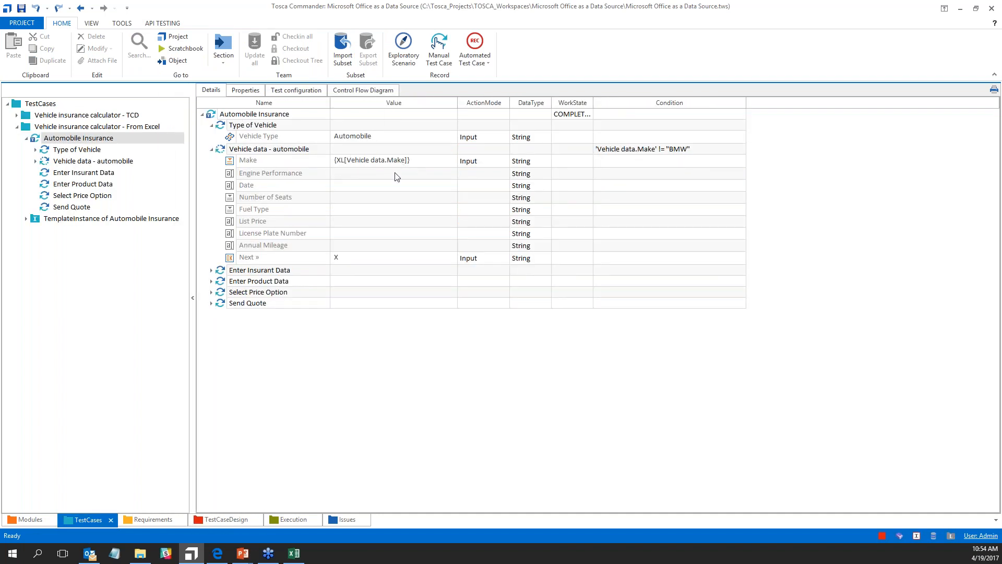
left_click(226, 521)
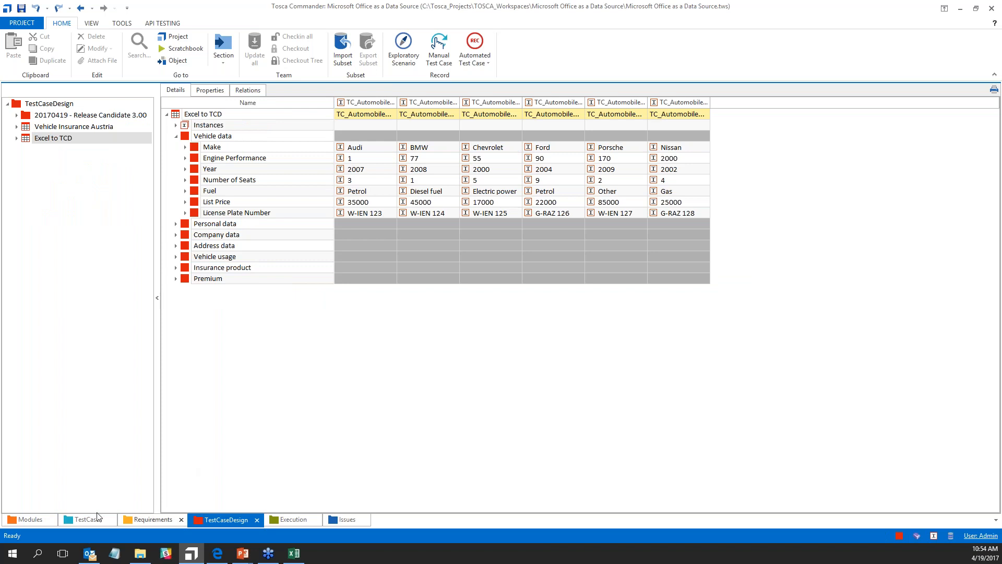
left_click(82, 520)
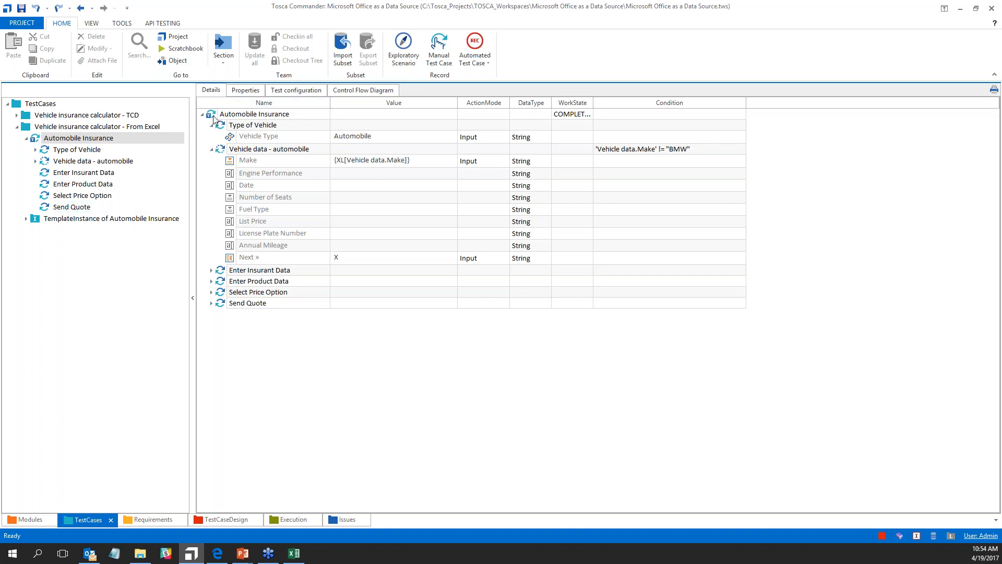
left_click(221, 520)
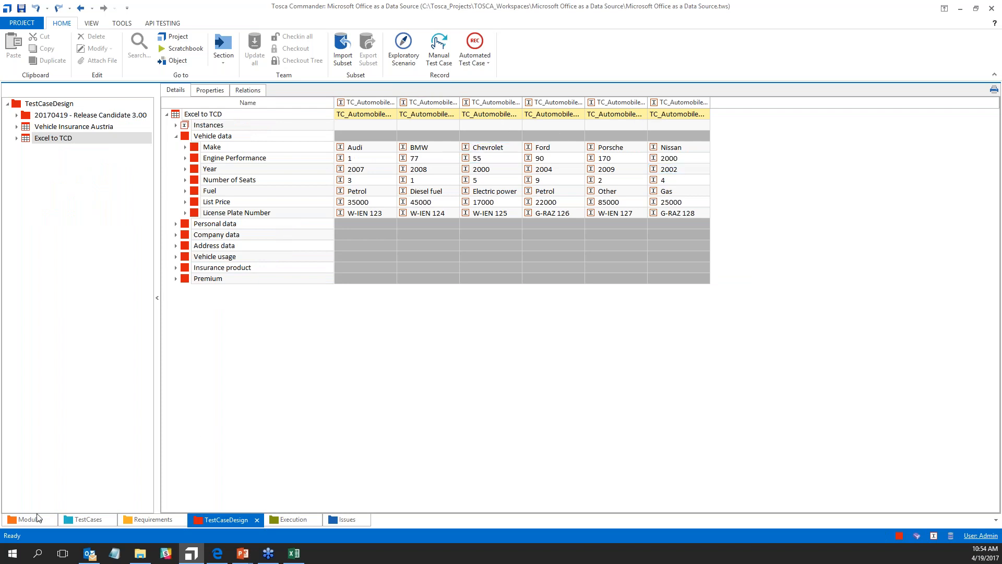
Step: Examine the Make values in the Vehicle data steps of TC_Automobile_AT_001 and TC_Automobile_AT_002 under the template instance, and collapse both test cases
left_click(88, 520)
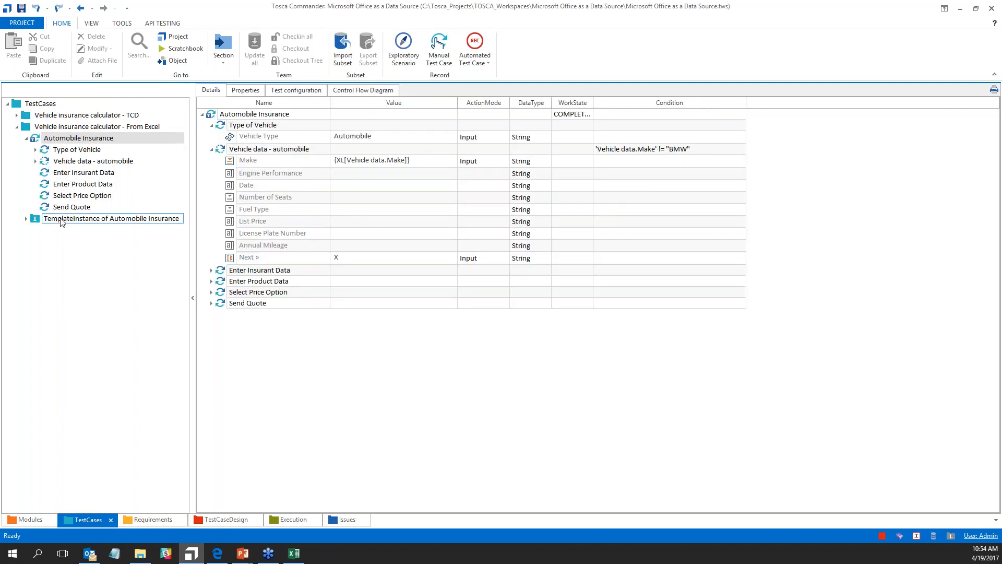
left_click(35, 220)
double_click(35, 221)
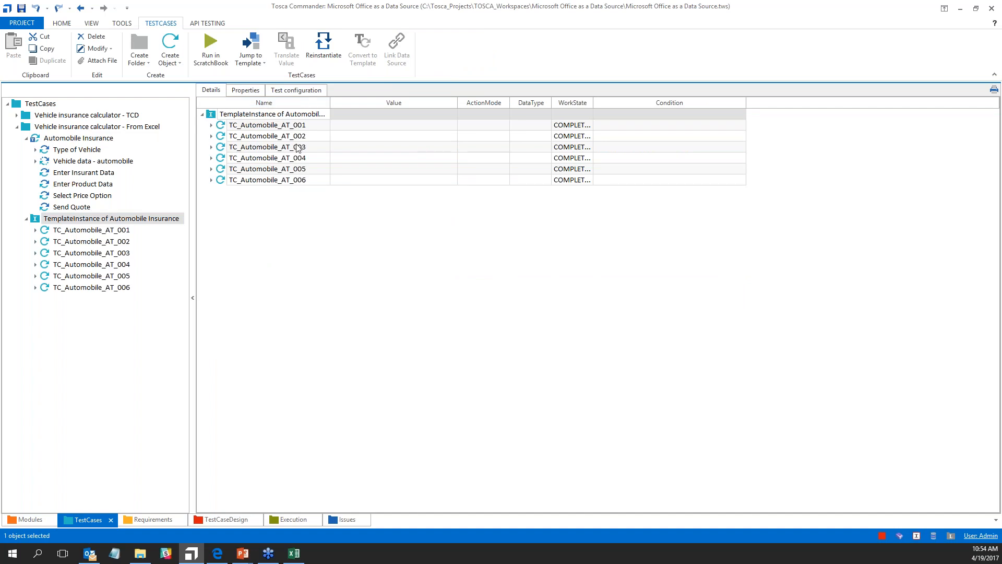
left_click(212, 125)
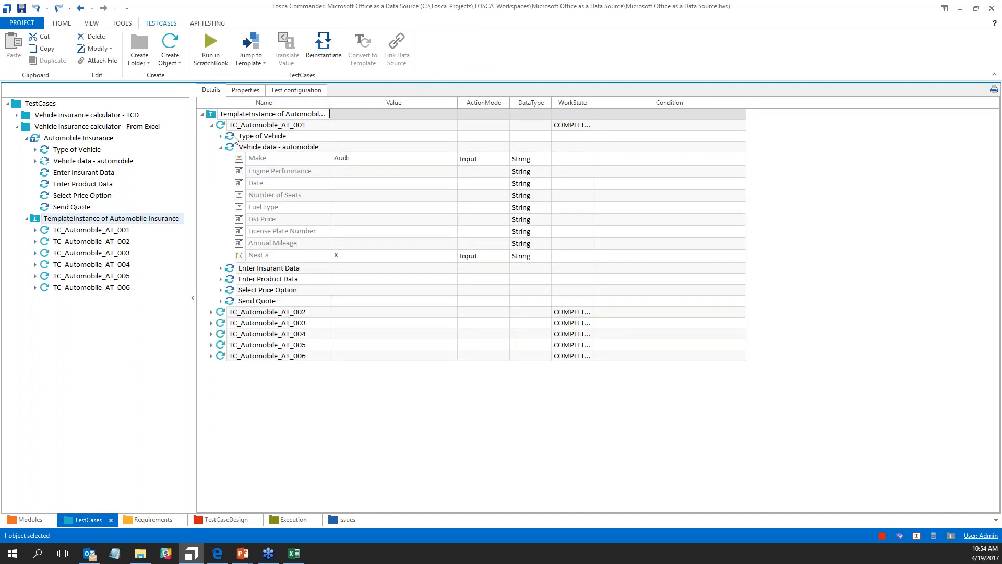
left_click(212, 311)
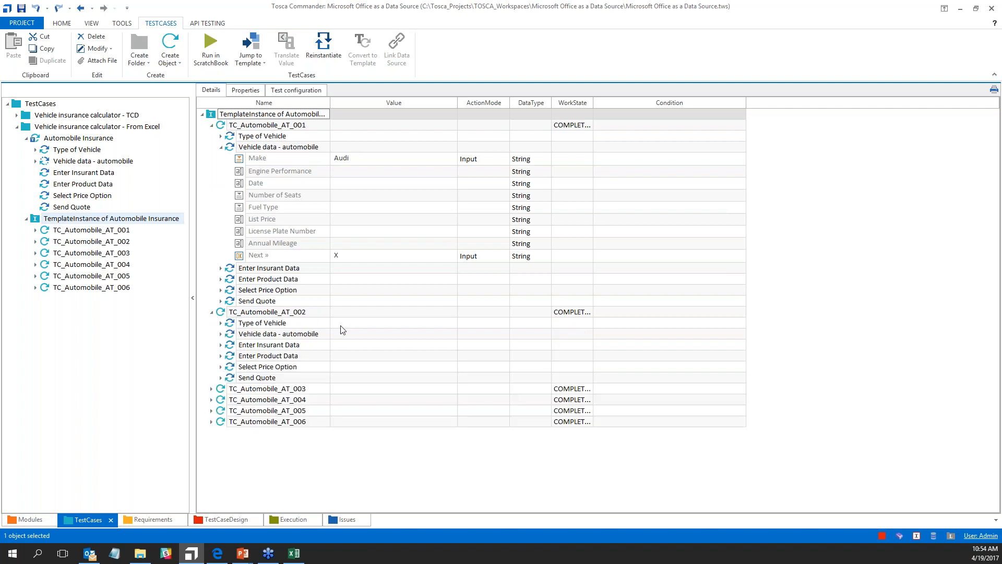
left_click(222, 331)
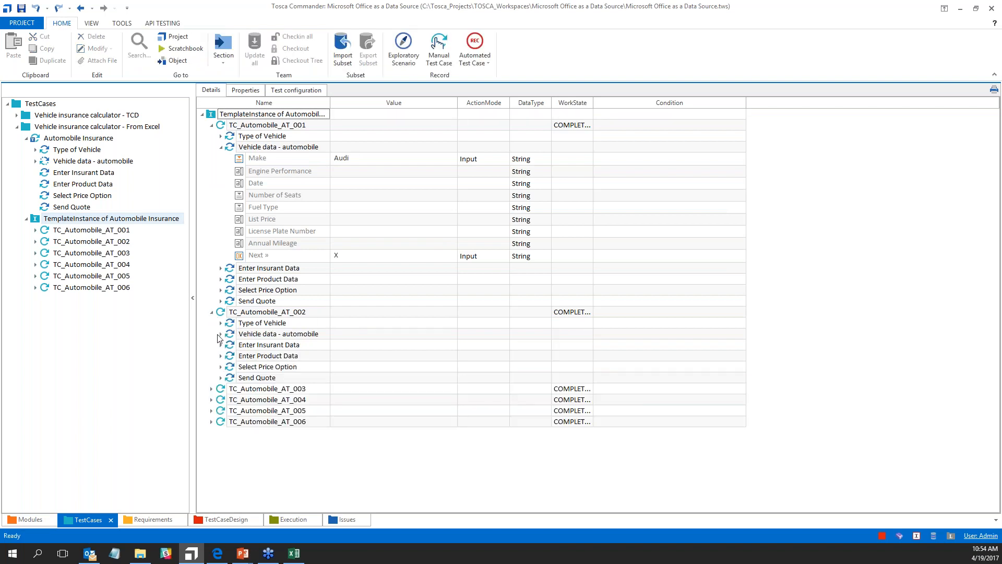
double_click(230, 334)
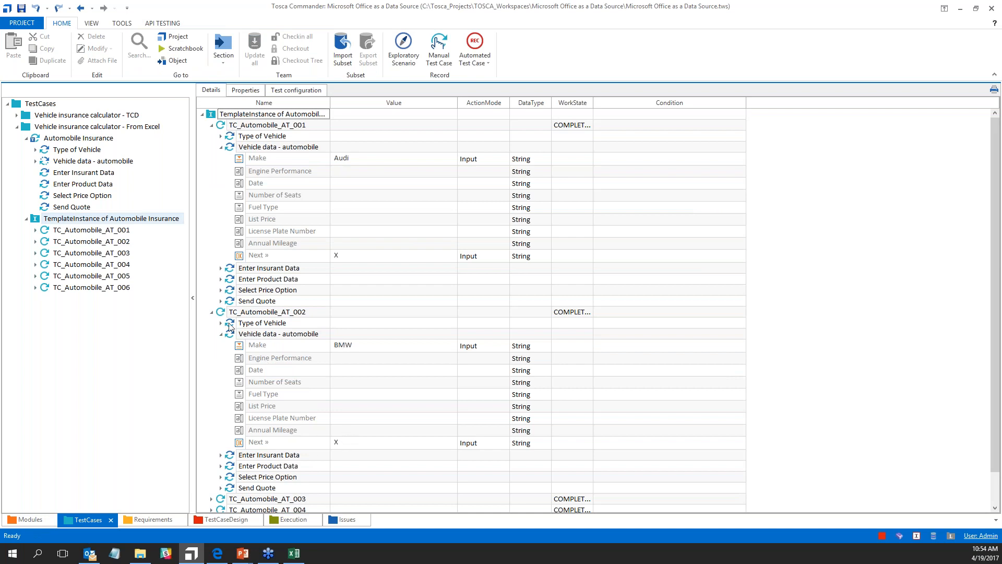
left_click(221, 334)
left_click(211, 312)
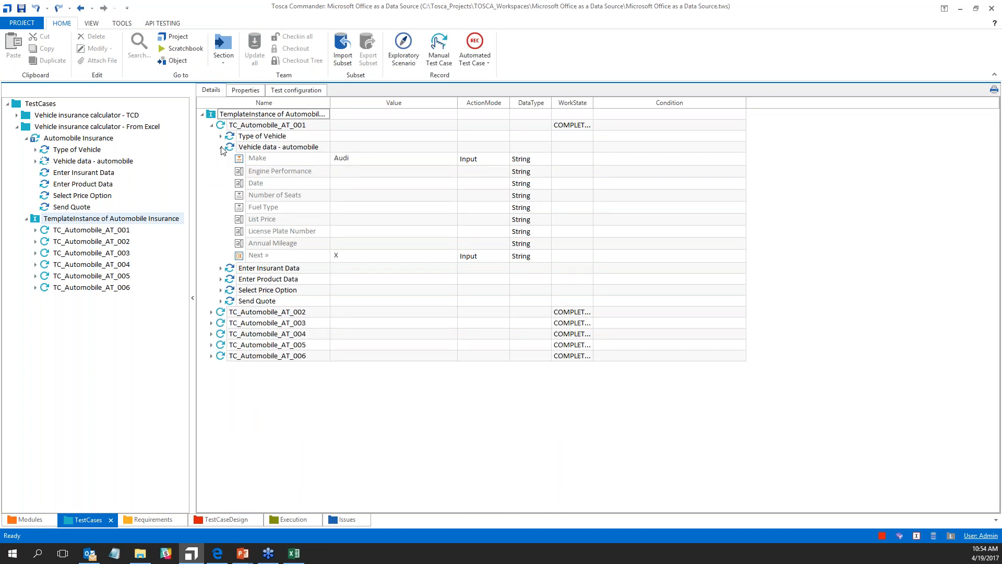
left_click(220, 148)
left_click(212, 125)
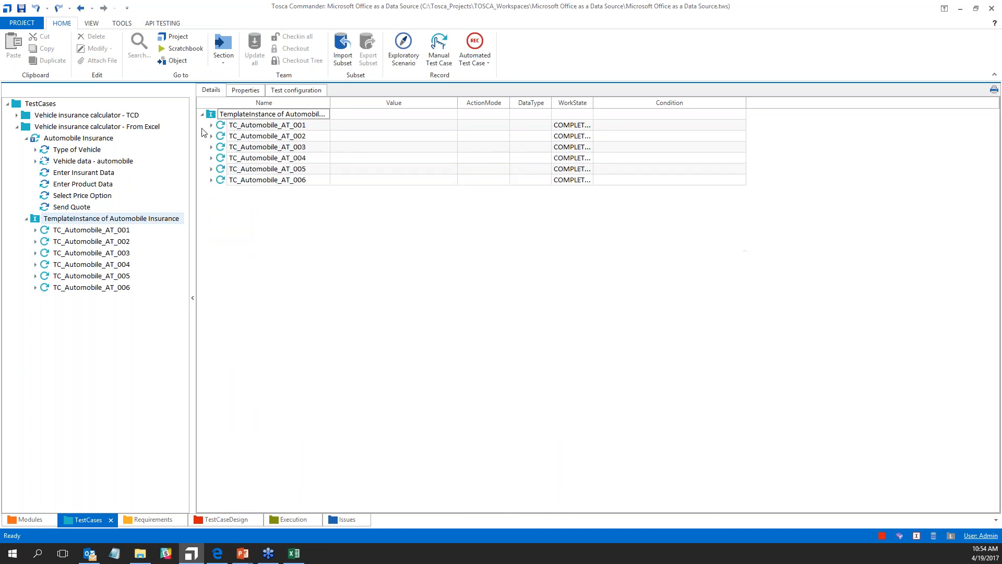
Step: Look over the Automobile Insurance template and its generated test cases through TC_Automobile_AT_006
left_click(57, 139)
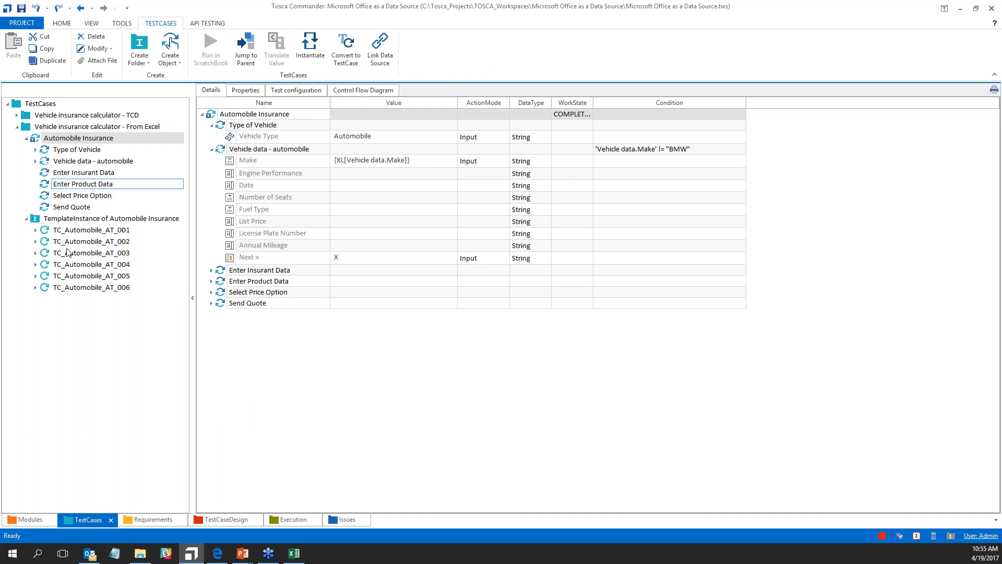
left_click(78, 231)
left_click(79, 253)
left_click(81, 275)
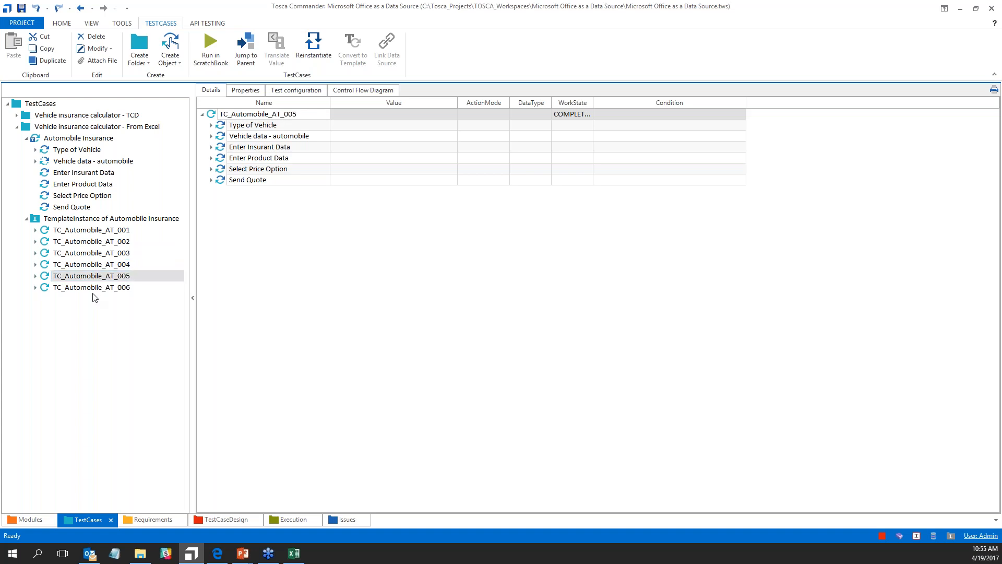
left_click(90, 287)
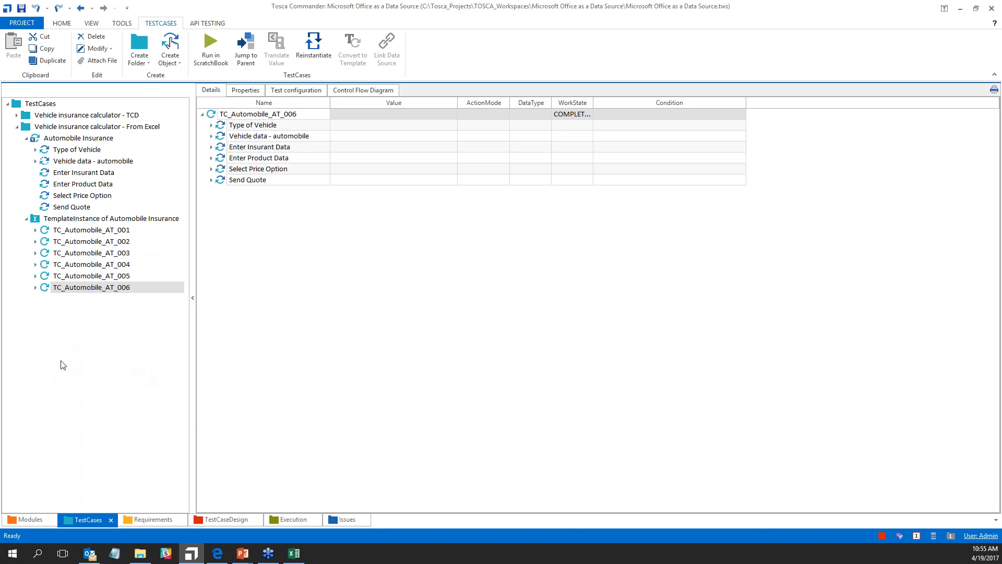
Step: Set the value of Next » in the template's Vehicle data - automobile step to {Click}
key("alt+Tab")
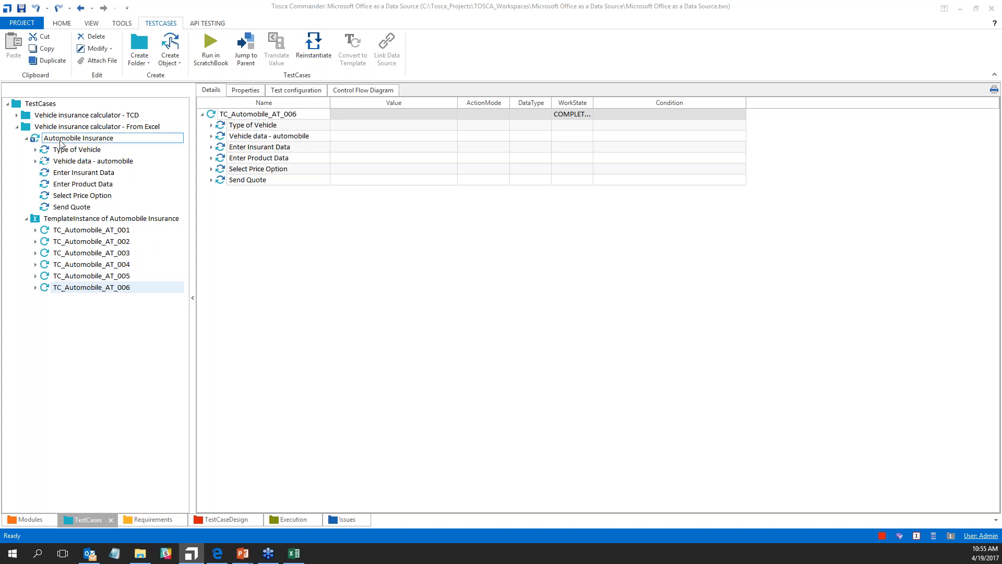
left_click(68, 161)
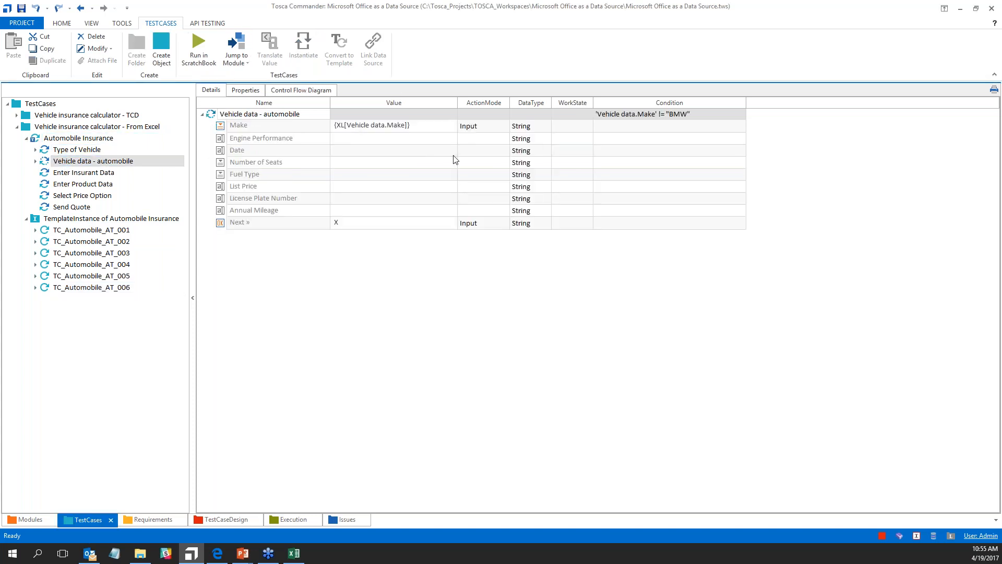
left_click(417, 140)
left_click(354, 137)
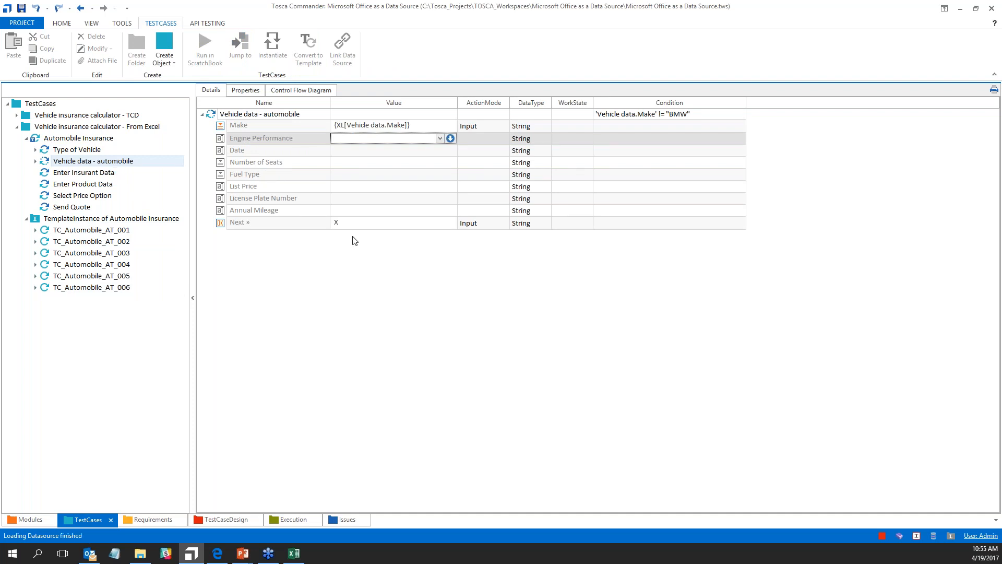
left_click(339, 226)
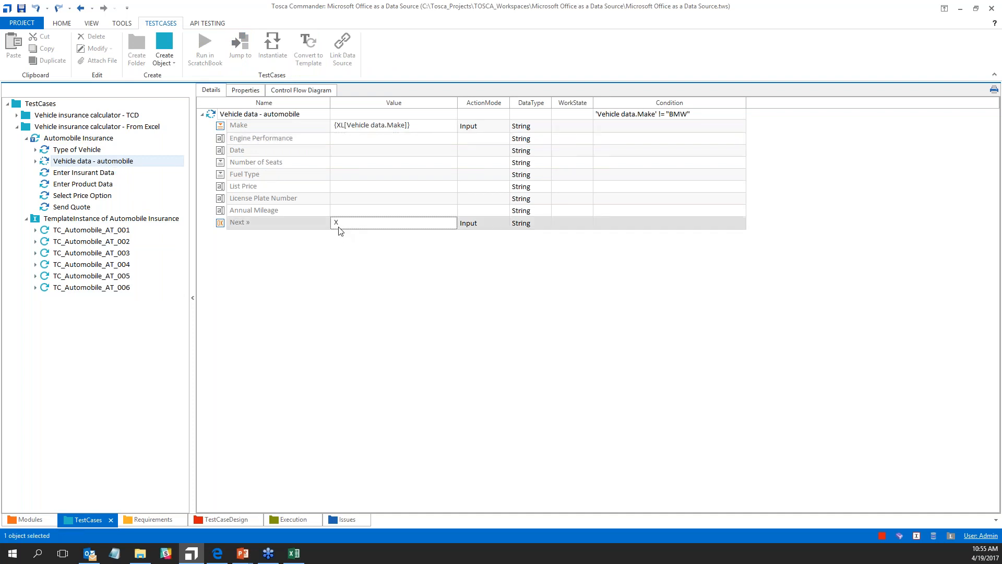
left_click(440, 224)
left_click(390, 234)
Step: Set the Make value of the first test case in the Excel to TCD sheet to Toyota
left_click(230, 520)
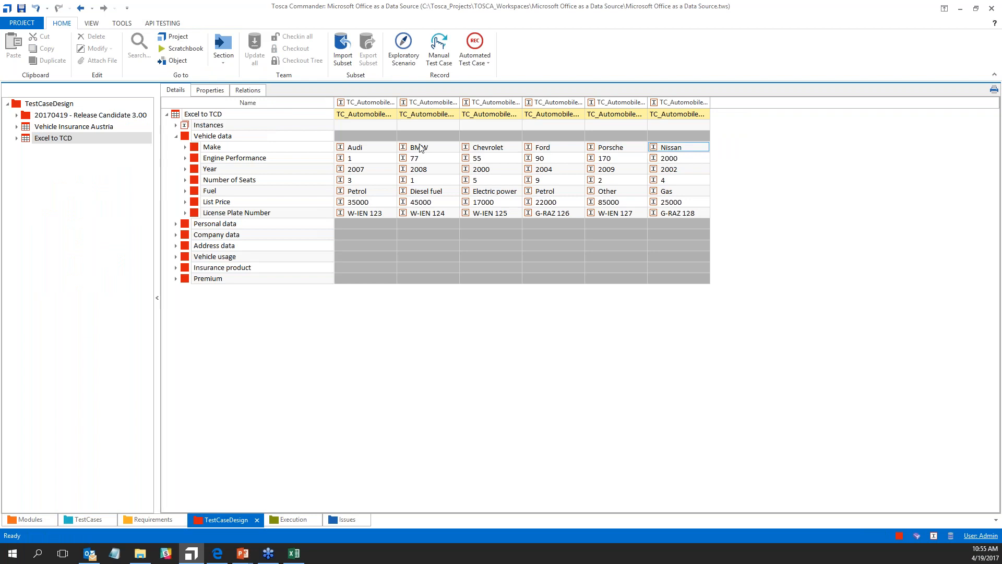
left_click(390, 147)
left_click(388, 151)
double_click(362, 147)
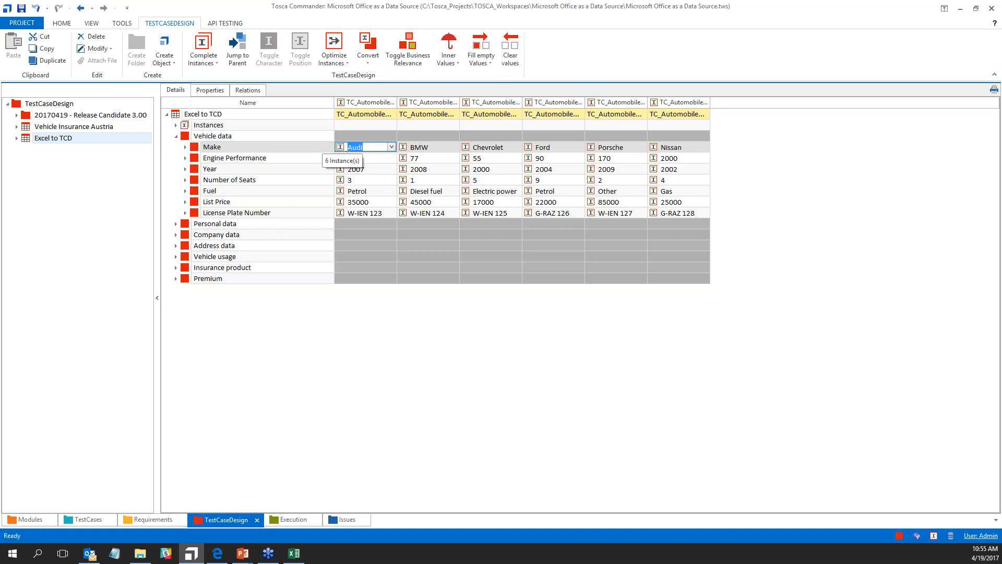
type("For")
key("BackSpace")
key("BackSpace")
key("BackSpace")
key("BackSpace")
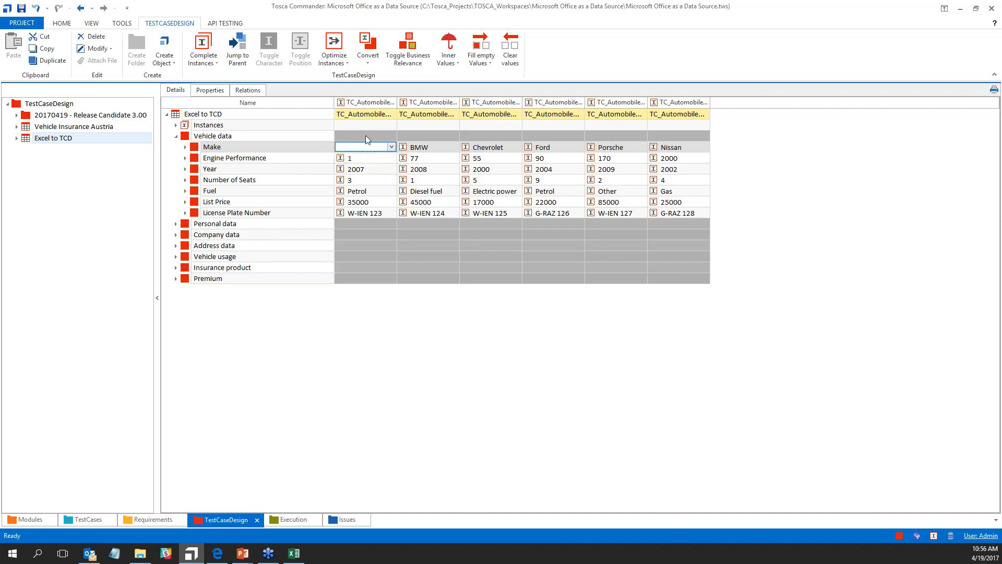
type("Toyota")
key("Return")
Step: Reinstantiate the TemplateInstance of Automobile Insurance in the Vehicle insurance calculator - From Excel folder
left_click(86, 520)
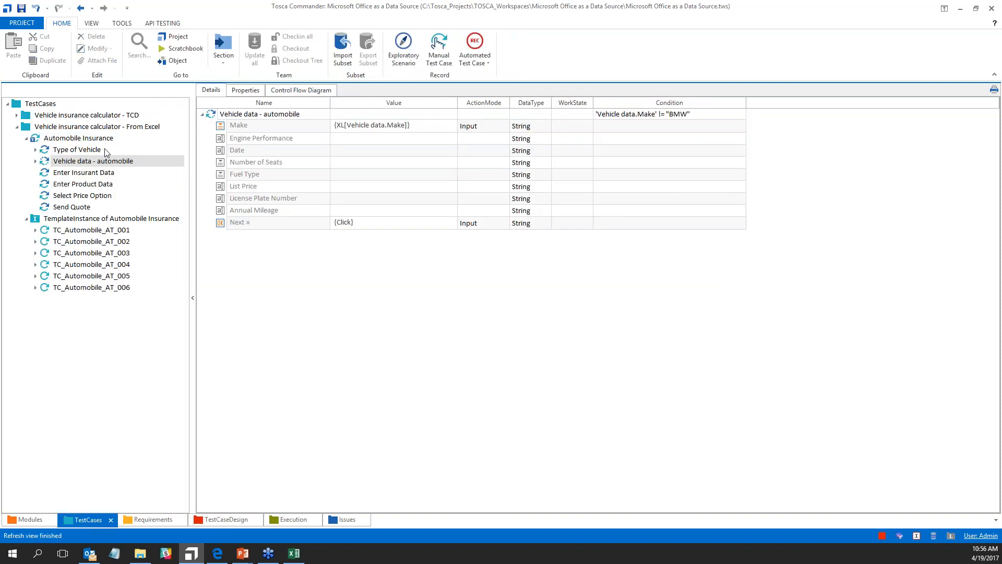
left_click(79, 220)
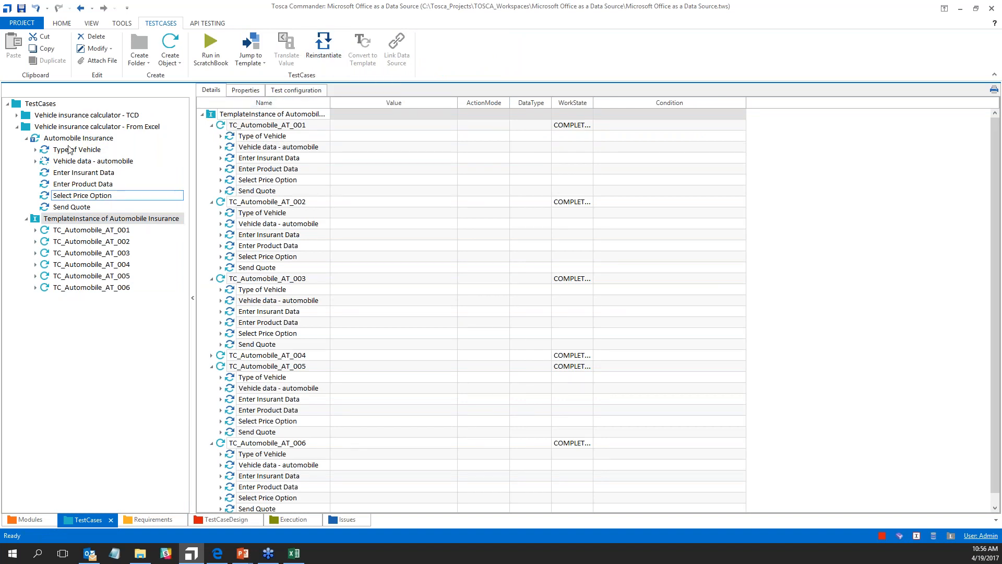
left_click(17, 115)
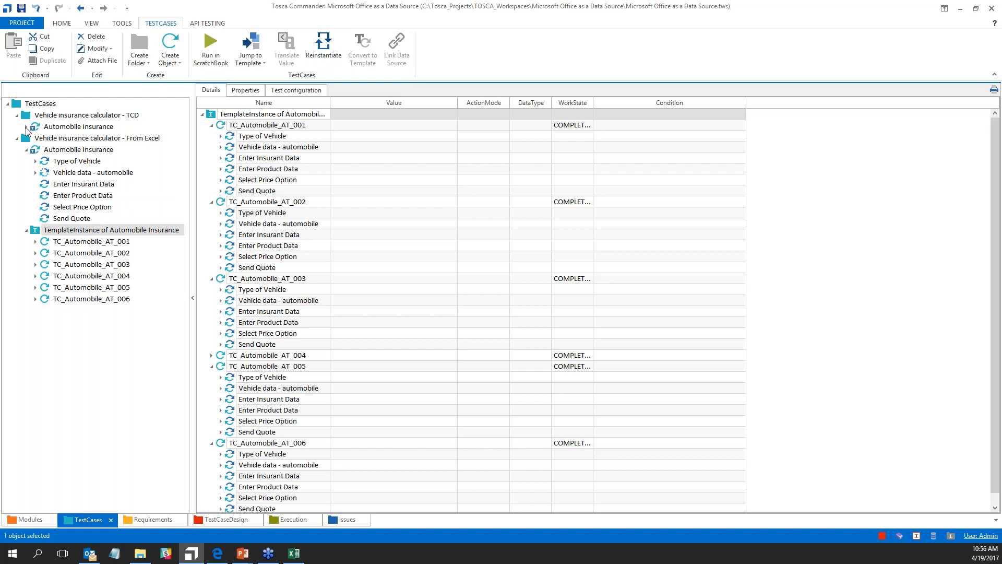
left_click(26, 127)
left_click(17, 115)
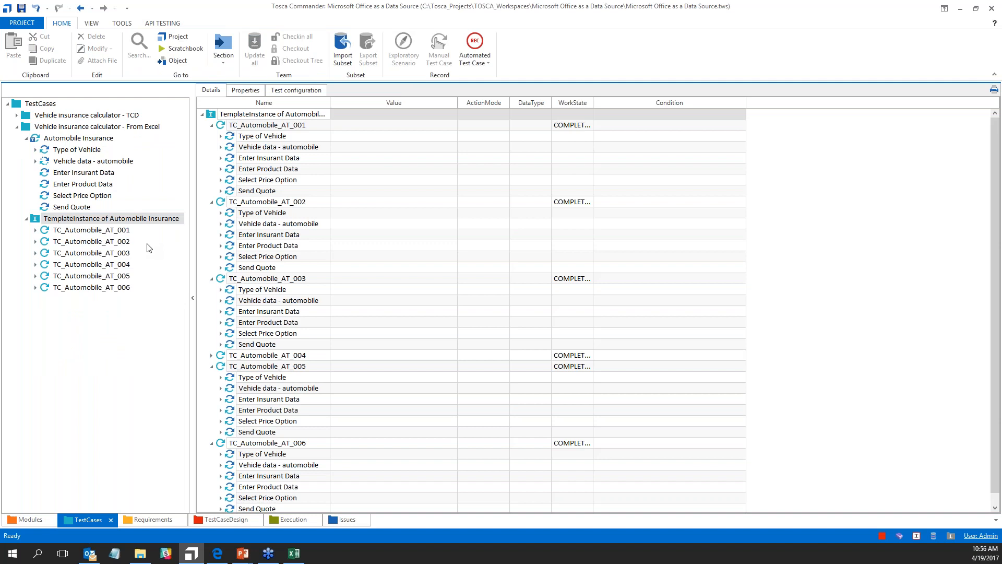
right_click(144, 220)
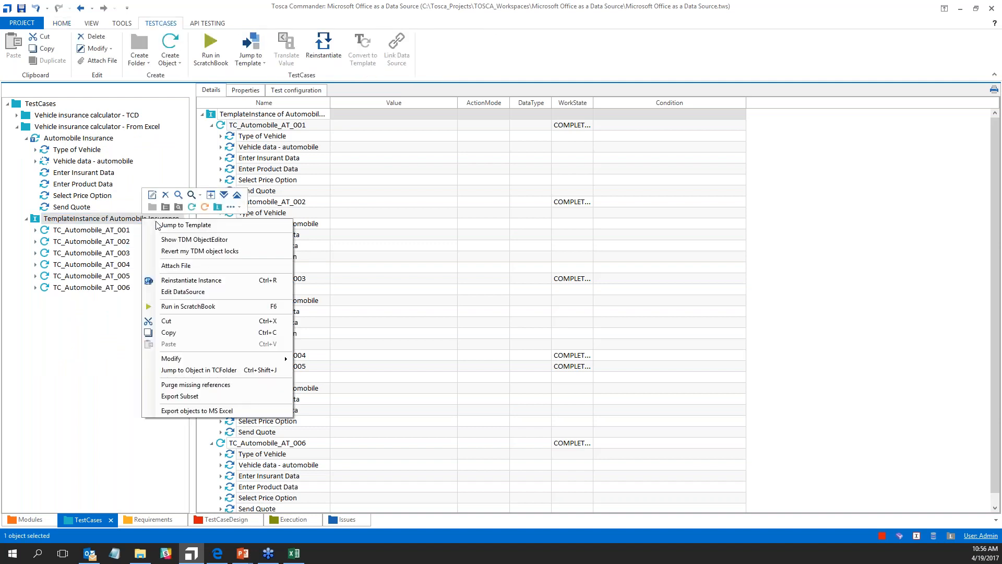
left_click(328, 57)
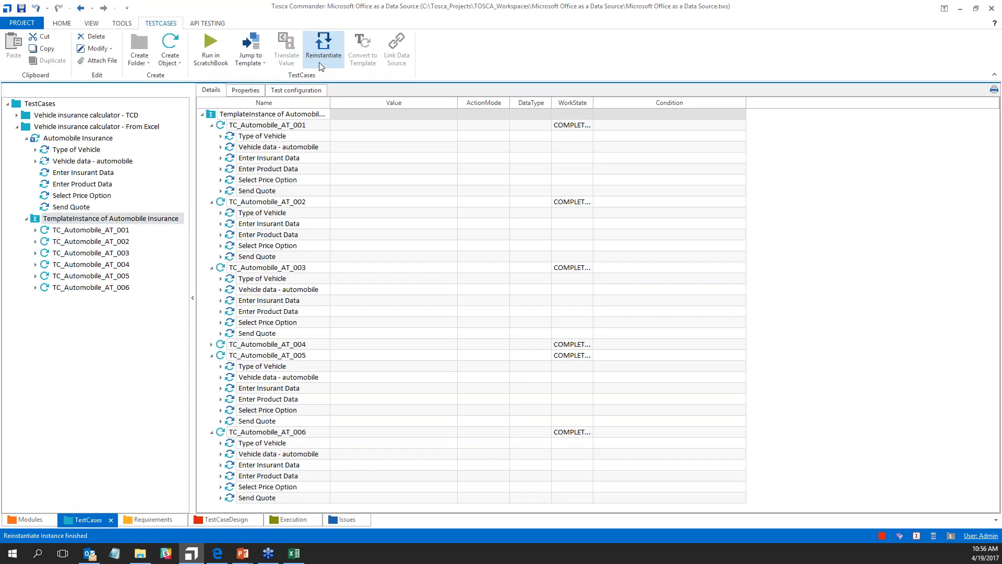
Step: Instantiate the Automobile Insurance template in the Vehicle insurance calculator - TCD folder
left_click(221, 148)
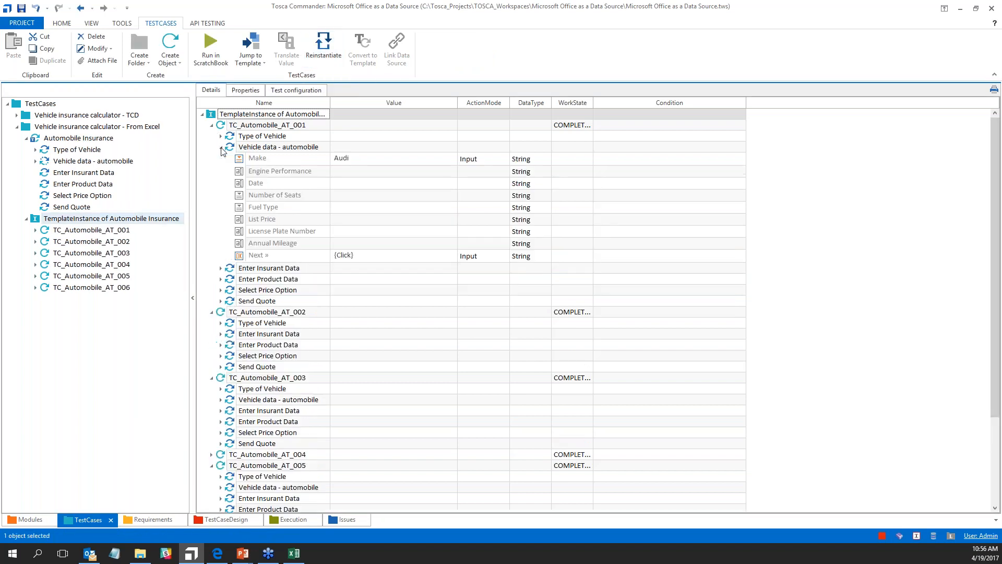
left_click(221, 147)
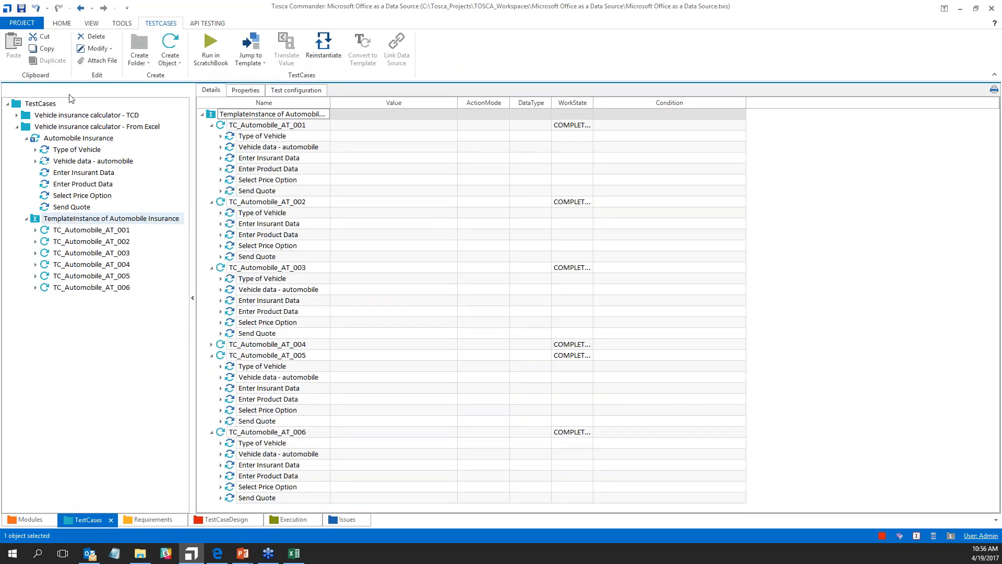
left_click(17, 115)
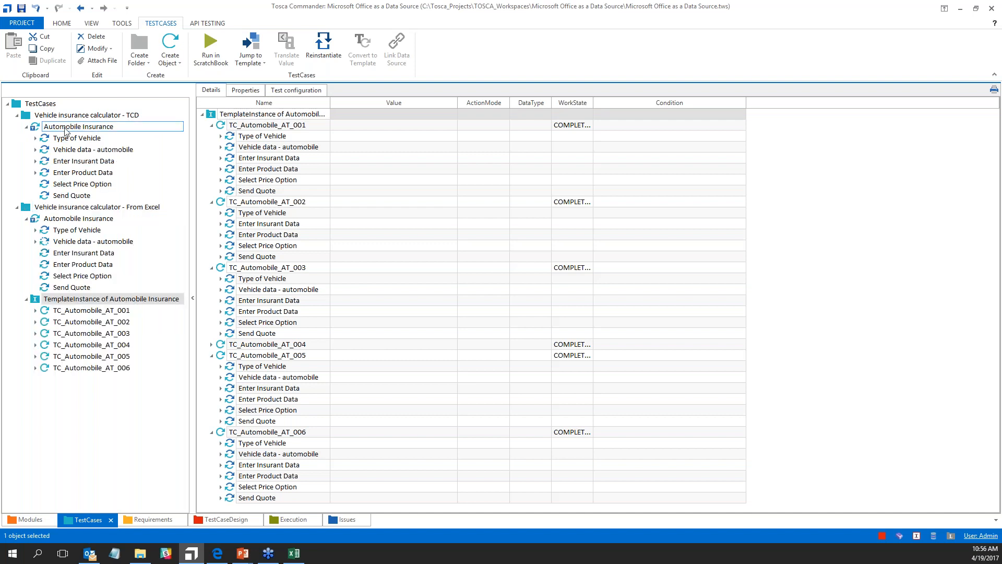
right_click(65, 129)
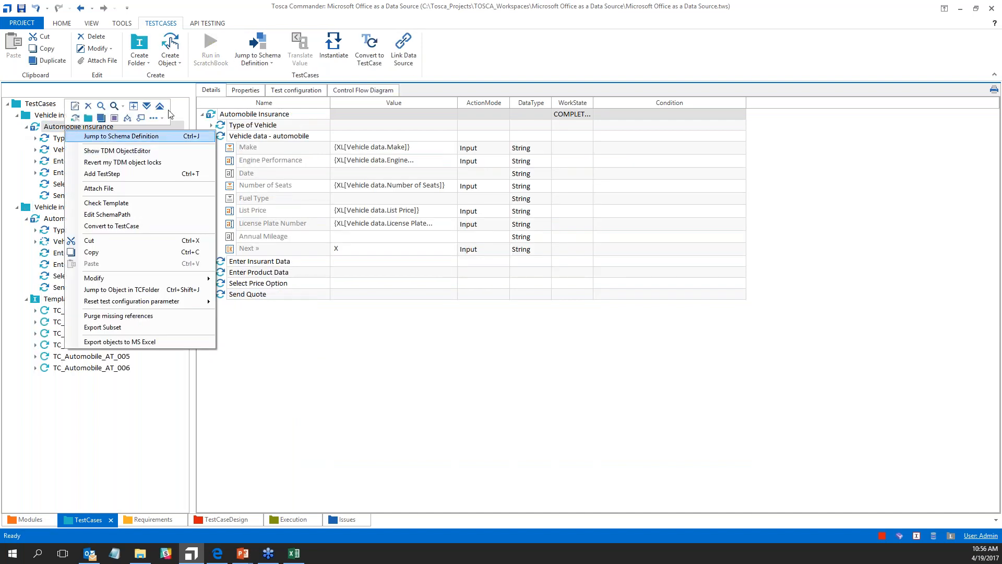
left_click(332, 55)
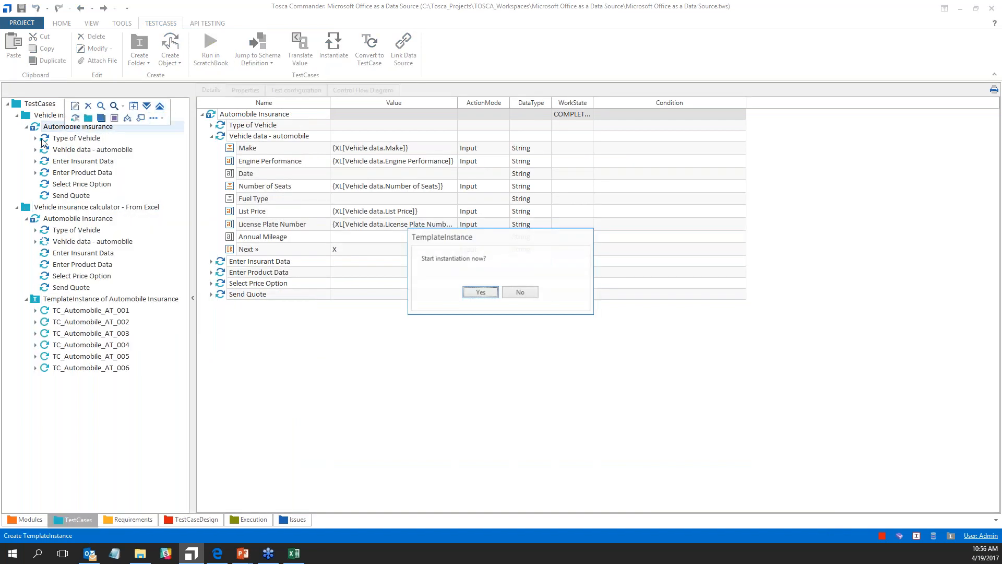
key("Return")
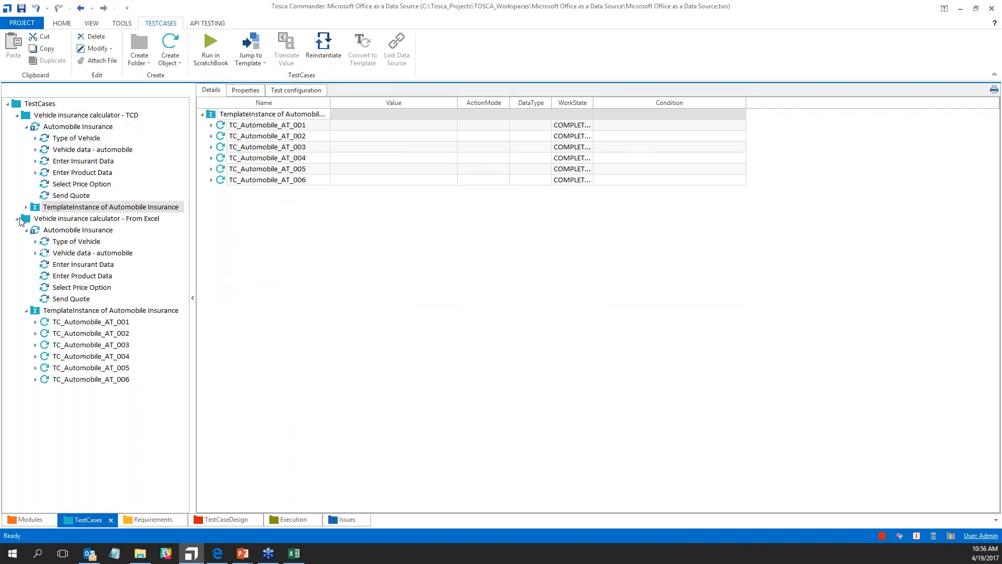
Step: Examine the Vehicle data - automobile values of TC_Automobile_AT_001 and TC_Automobile_AT_002 in the new TCD template instance
left_click(211, 136)
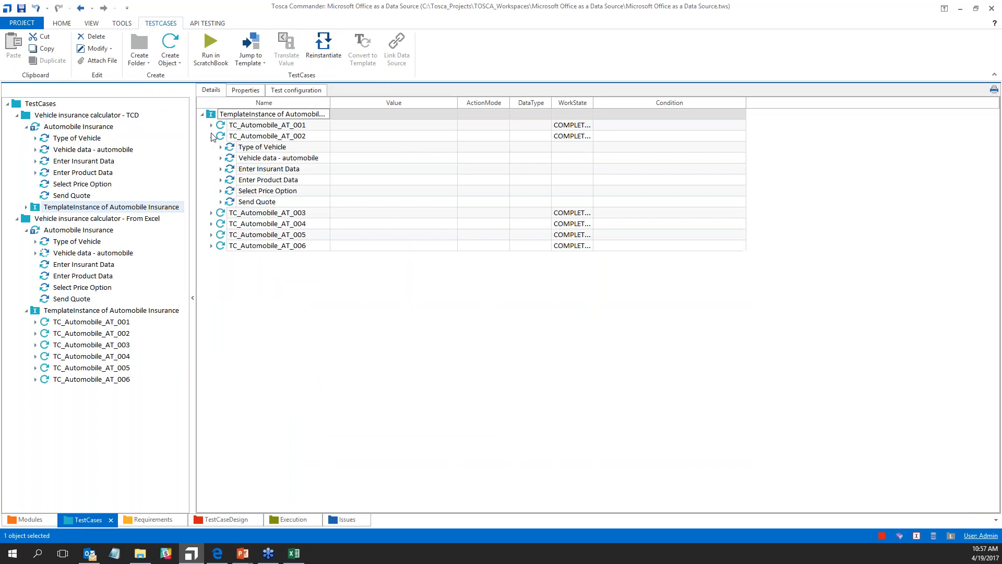
left_click(211, 125)
left_click(220, 146)
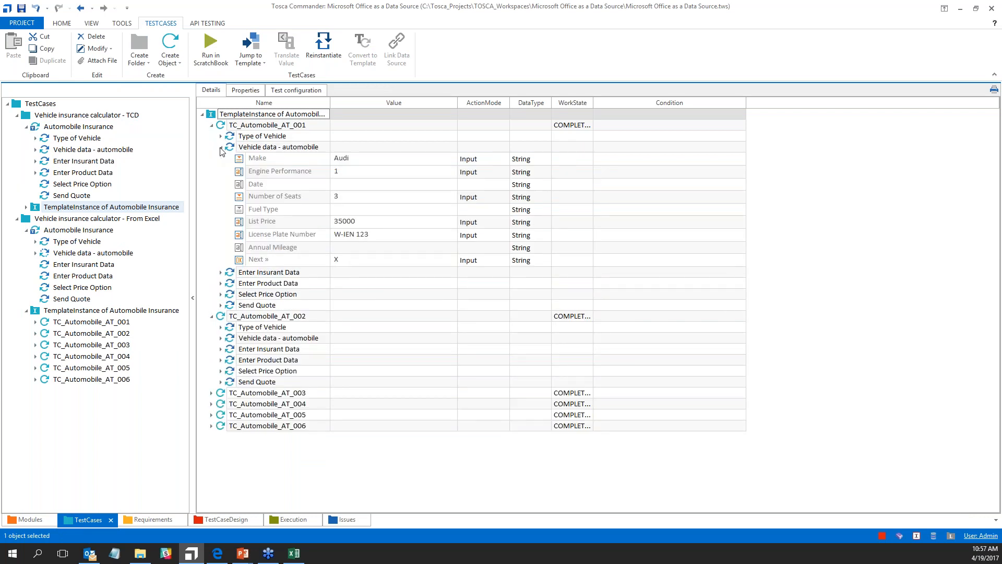
left_click(220, 338)
left_click(220, 338)
left_click(104, 218)
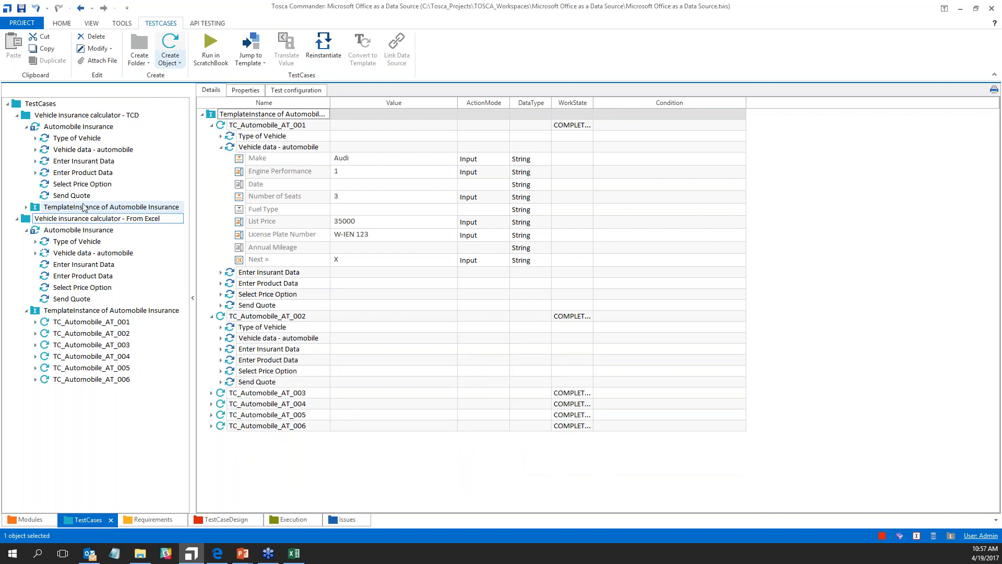
Step: Set the Make value of the first test case in the Vehicle Insurance Austria sheet to Toyota
left_click(223, 523)
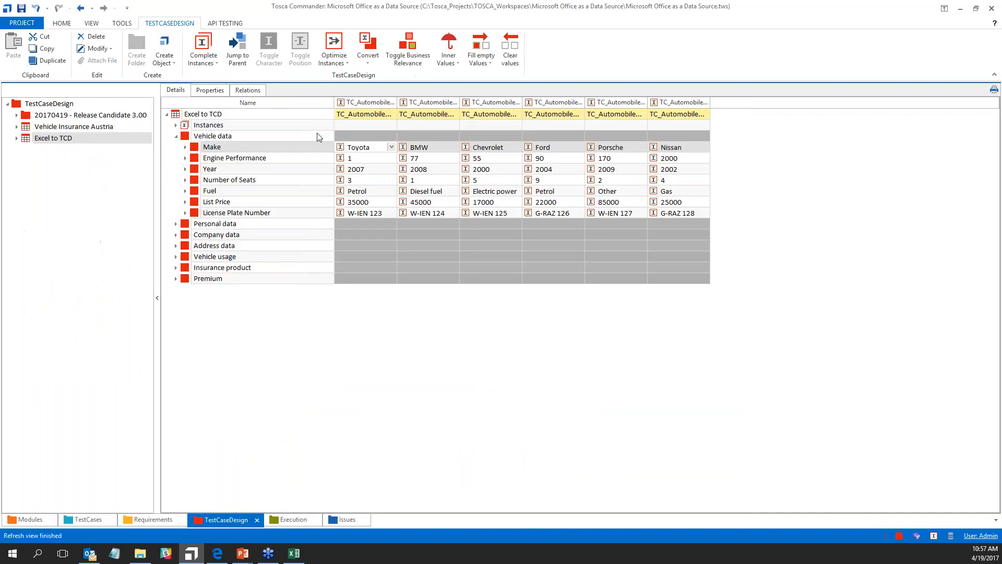
left_click(280, 322)
left_click(62, 131)
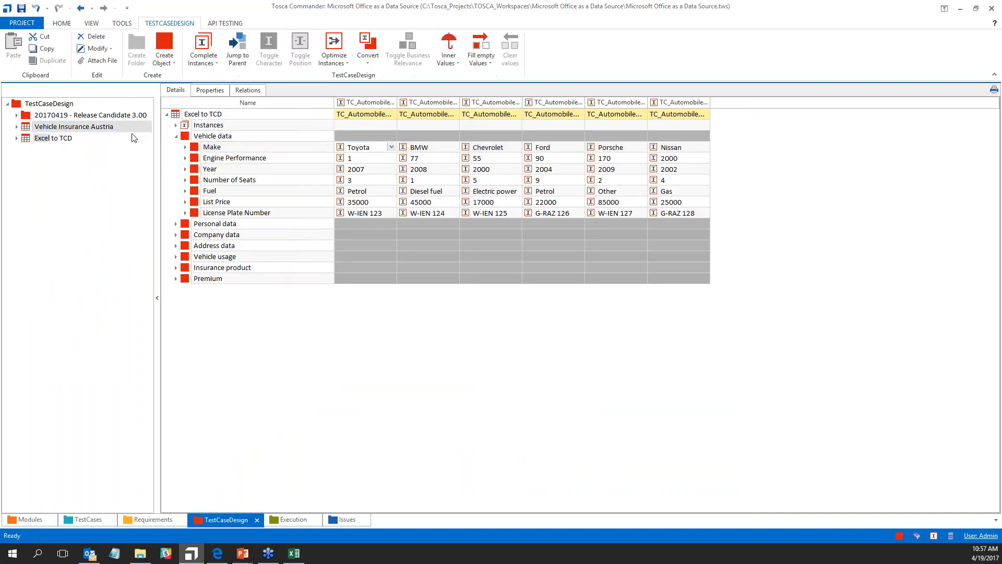
left_click(360, 146)
double_click(360, 147)
type("Toyo")
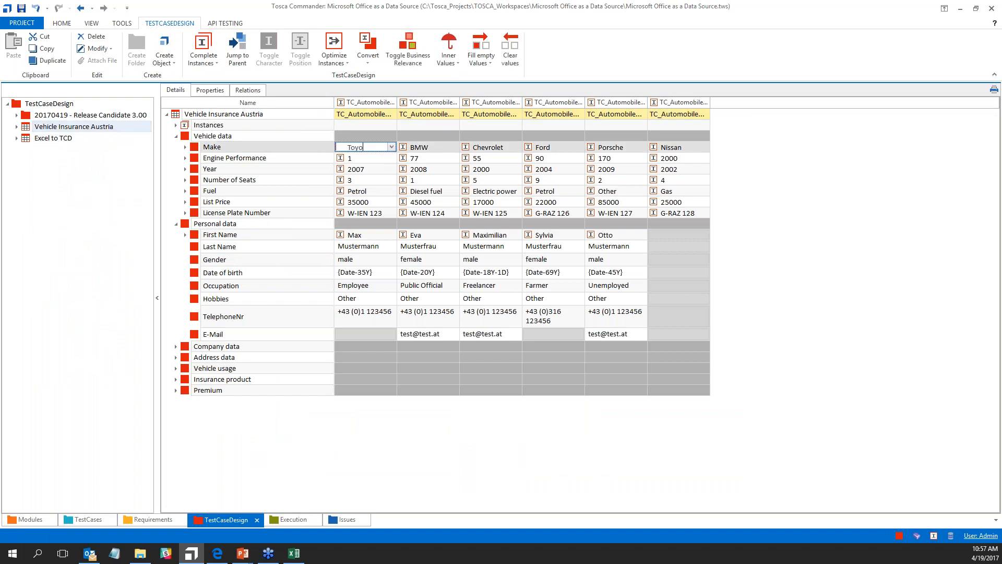
key("BackSpace")
key("BackSpace")
key("BackSpace")
key("BackSpace")
type("Toyota")
key("Return")
Step: Reinstantiate the TemplateInstance of Automobile Insurance in the Vehicle insurance calculator - TCD folder
left_click(86, 520)
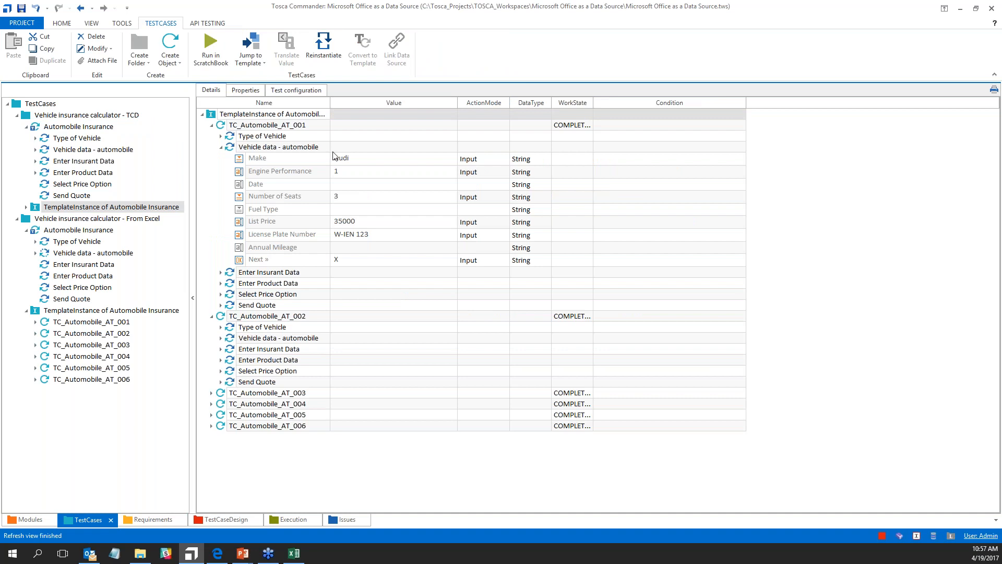
right_click(234, 116)
key("Escape")
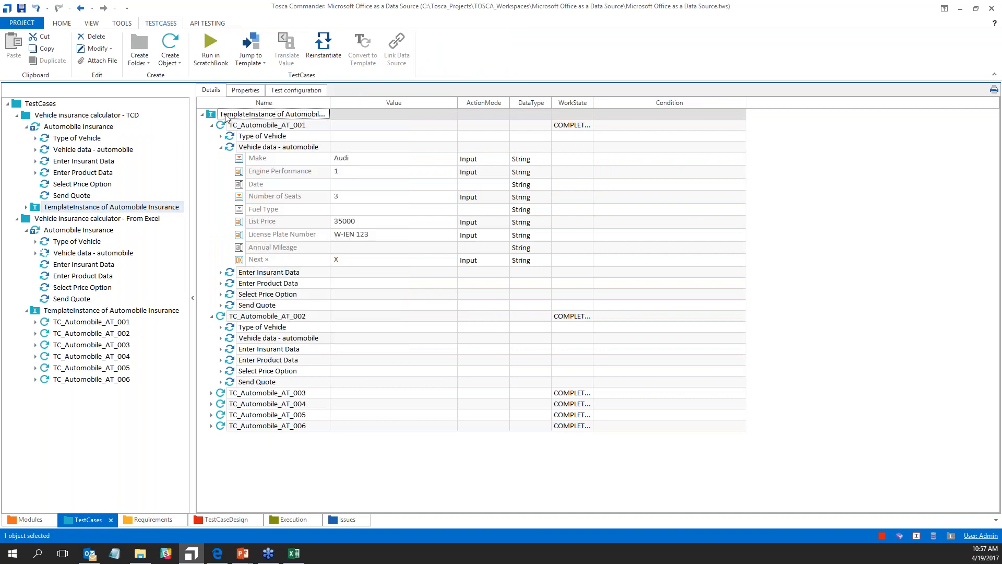
left_click(323, 46)
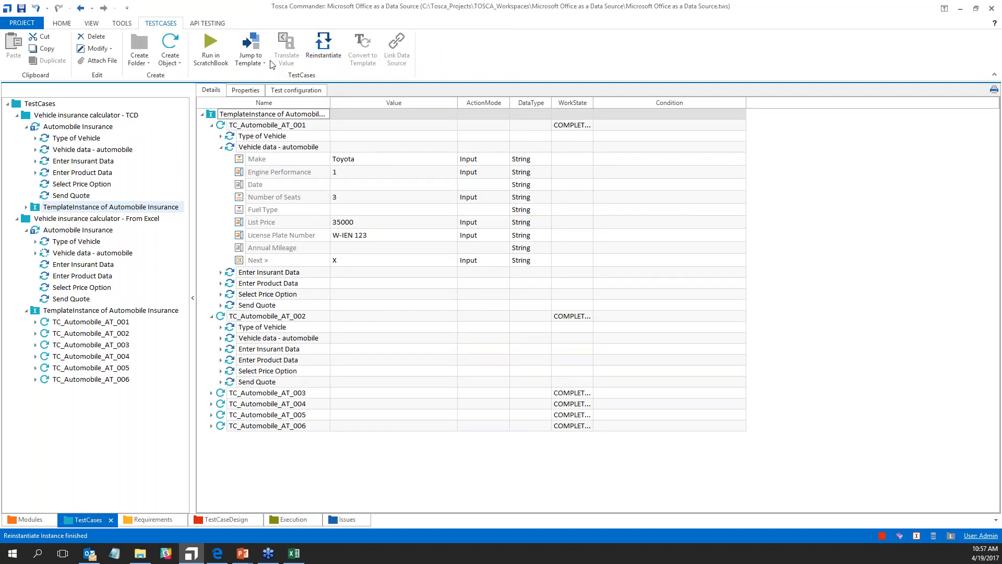
left_click(211, 316)
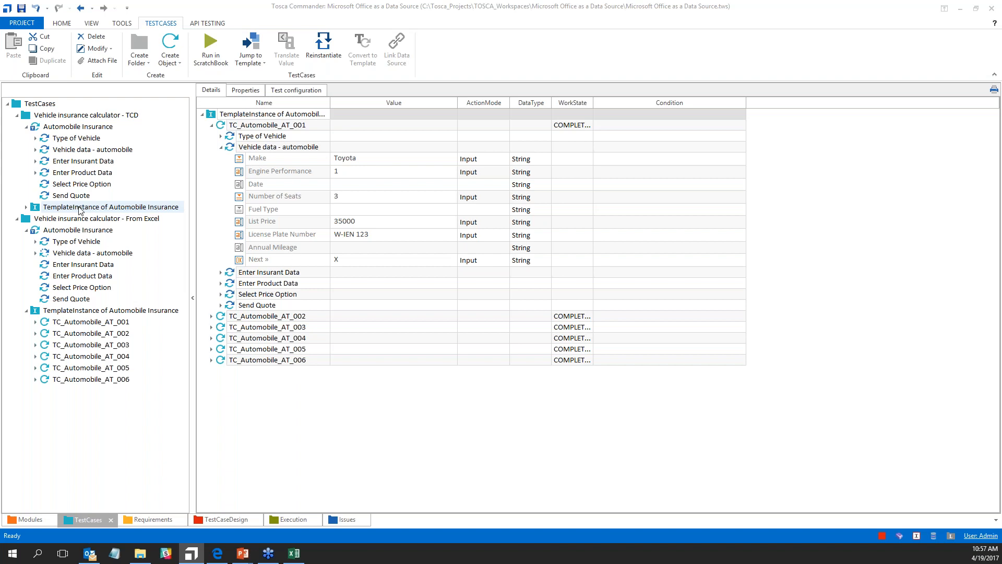
Step: Review the Type of Vehicle and Vehicle data - automobile steps of the template in the From Excel folder
left_click(64, 242)
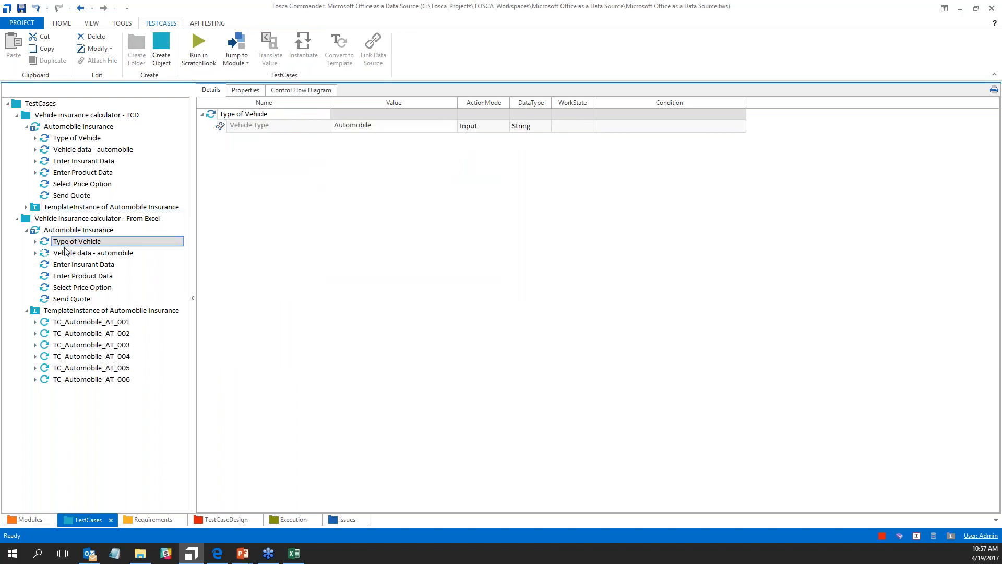
left_click(72, 253)
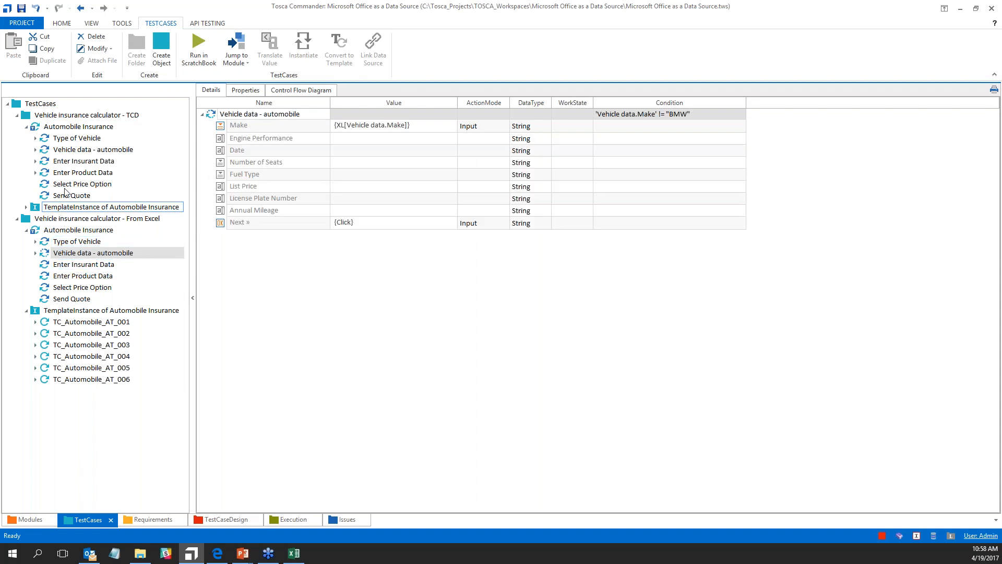
left_click(27, 216)
left_click(67, 139)
Step: Clear the Make value in the TCD template's Vehicle data - automobile step and relink it to the Vehicle Insurance Austria sheet's Make attribute
left_click(78, 127)
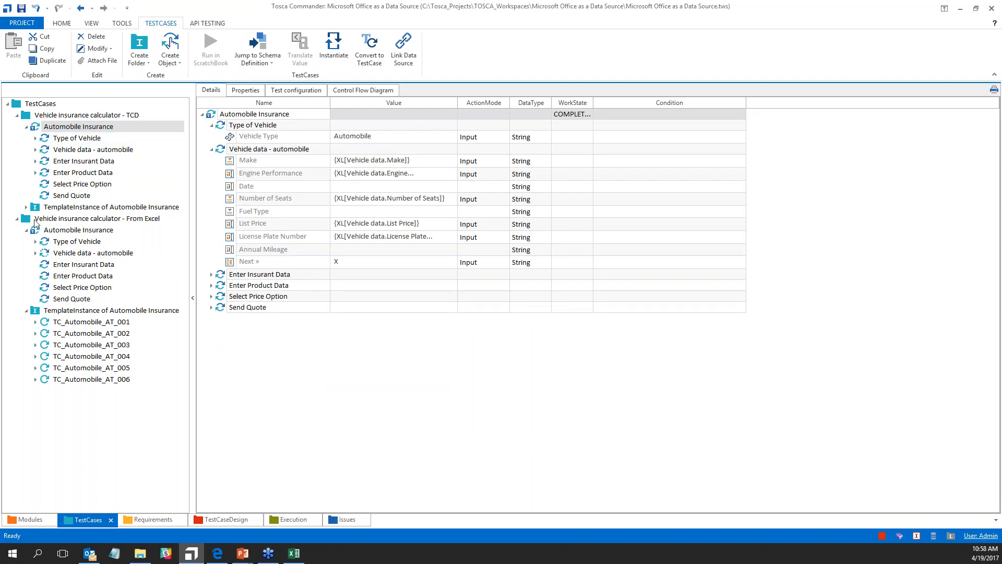
left_click(17, 218)
left_click(403, 165)
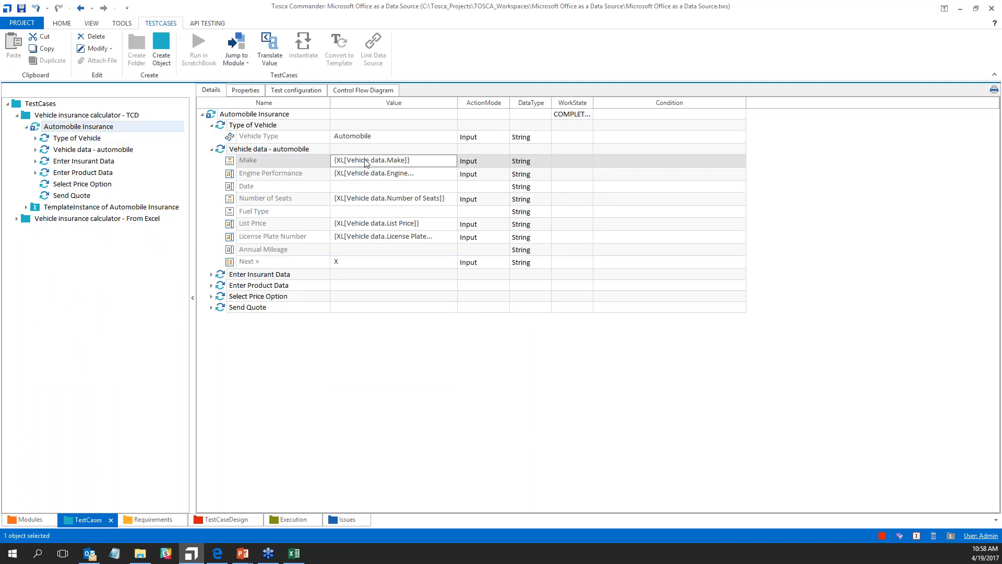
left_click(420, 161)
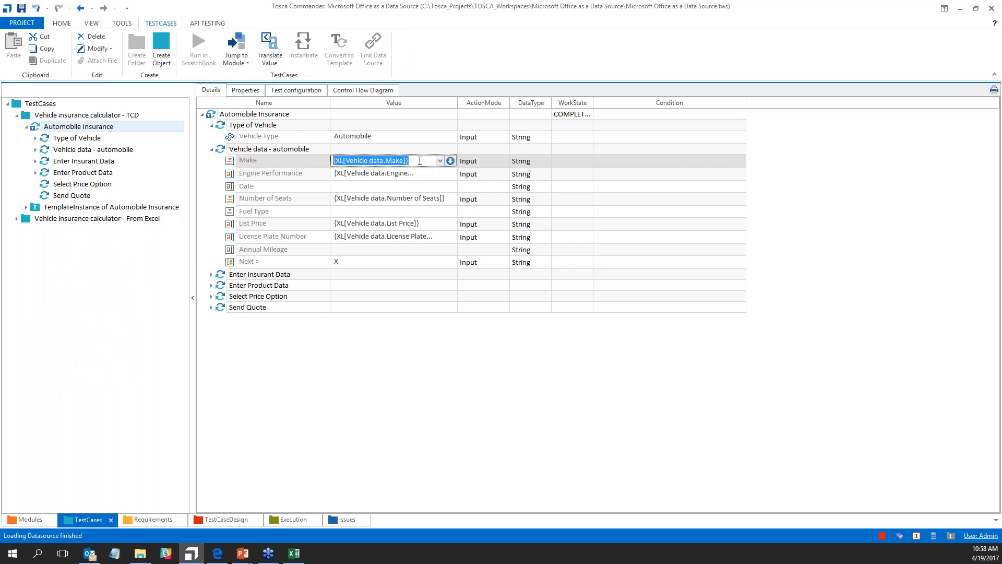
left_click(420, 160)
key("ctrl+a")
key("BackSpace")
key("Return")
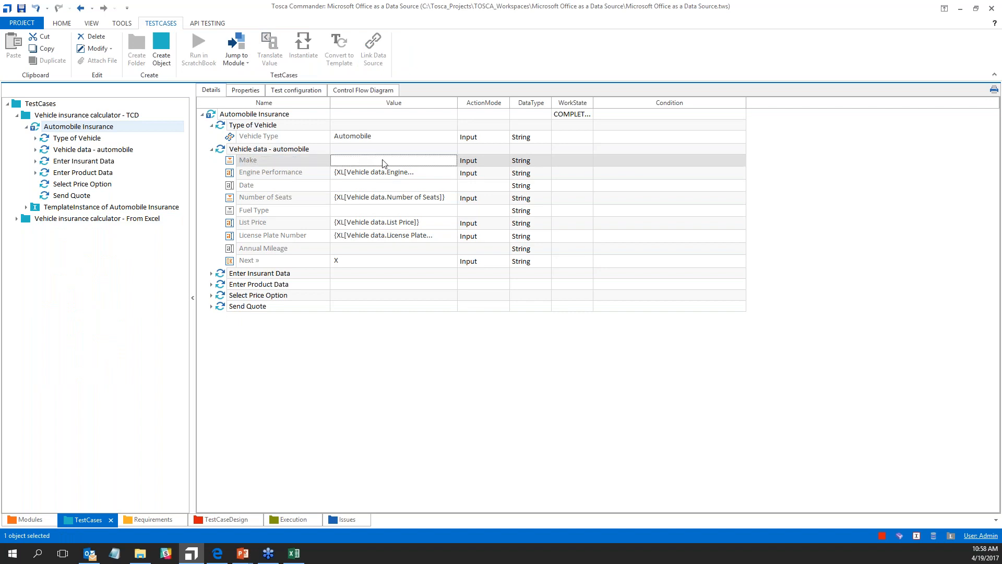
left_click(218, 520)
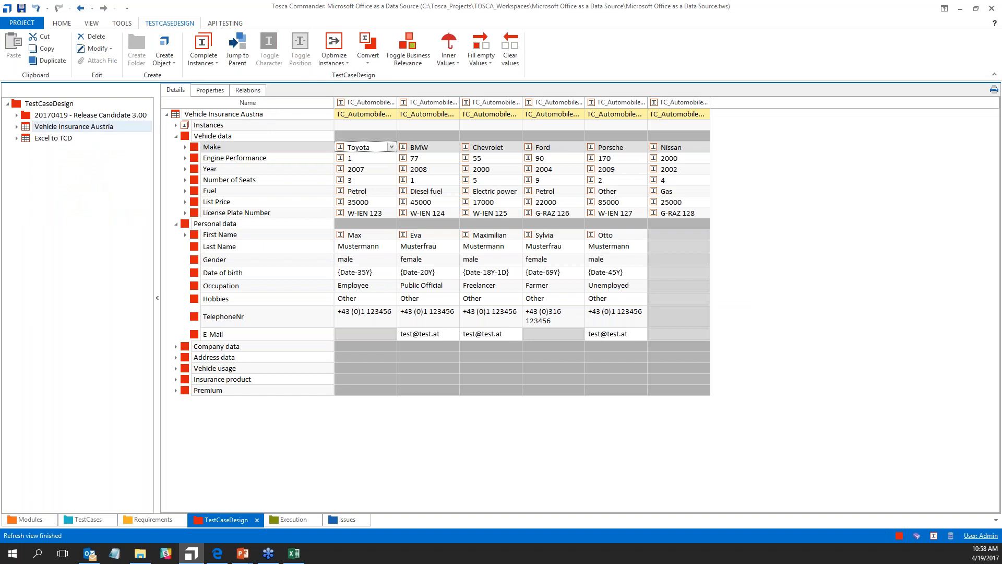
left_click_drag(212, 146, 345, 160)
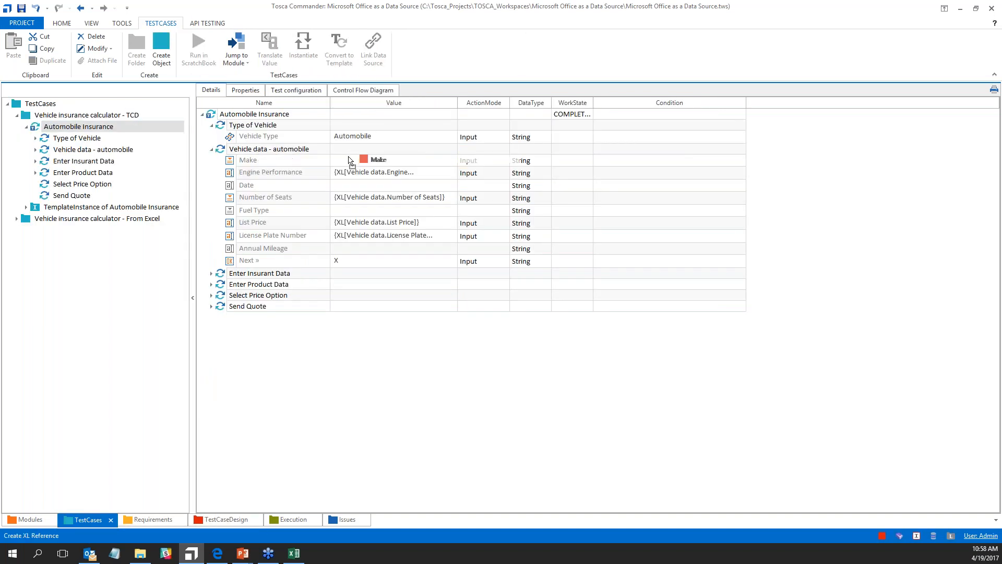